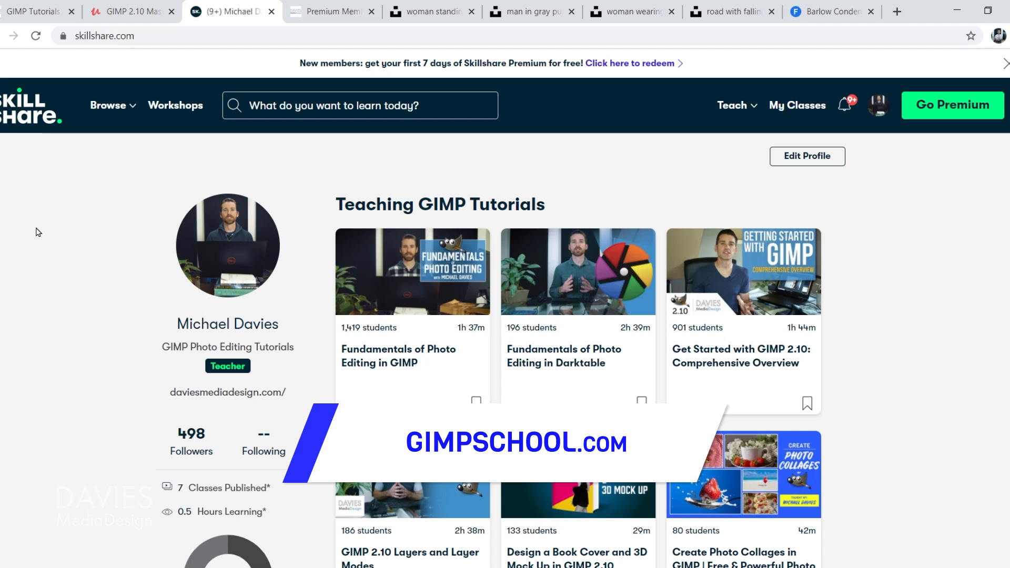
Step: Review the Unsplash stock photo pages, the download sizes offered for the long-haired woman's photo, and the Barlow Condensed font page
key(ctrl+Tab)
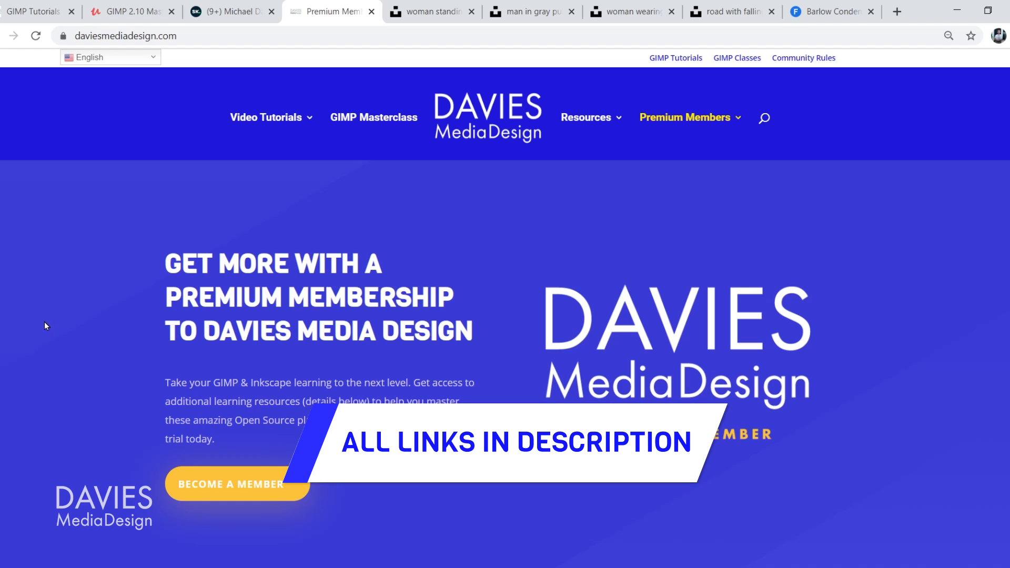
key(ctrl+Tab)
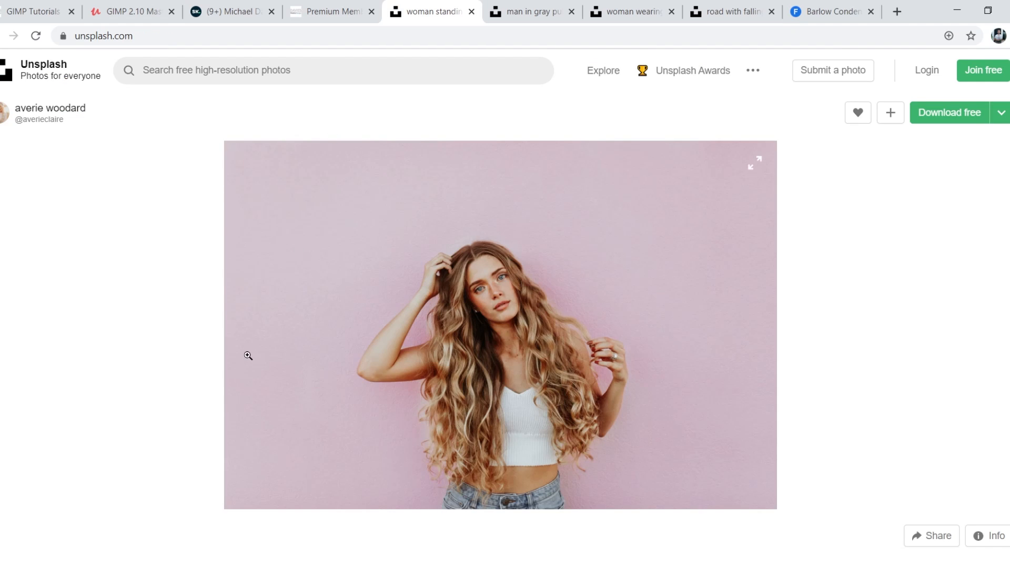
click(1001, 113)
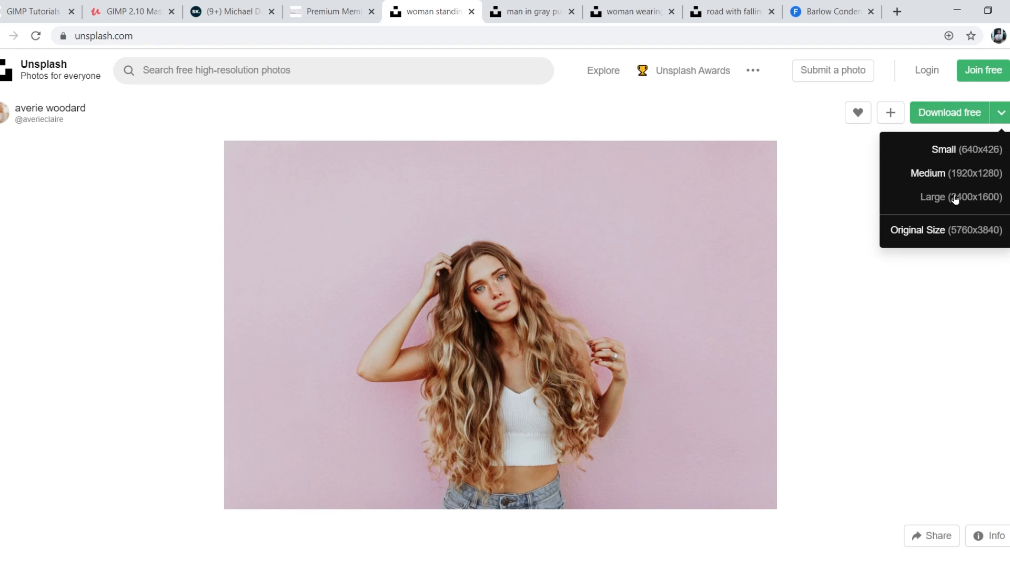
click(729, 11)
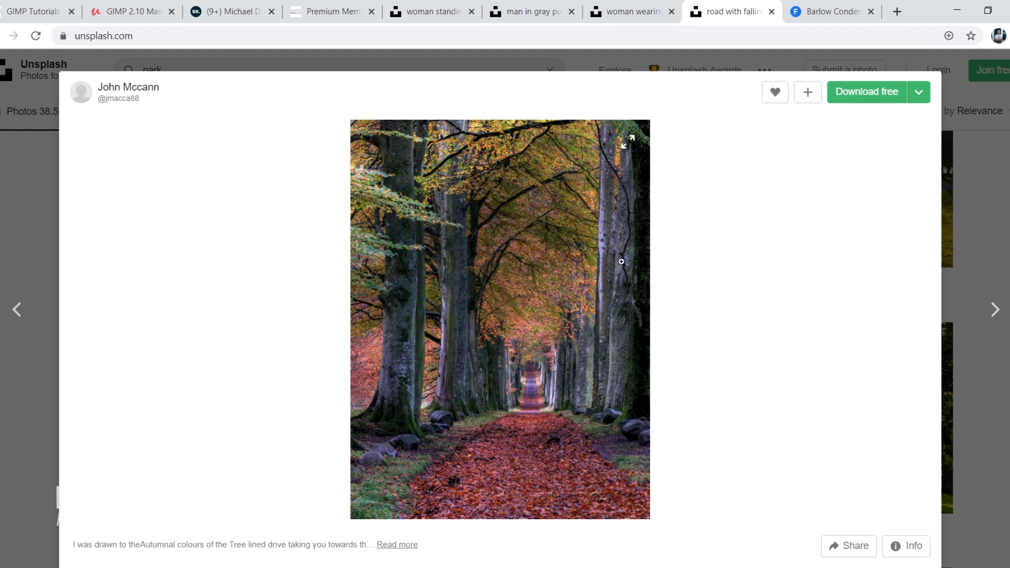
click(849, 5)
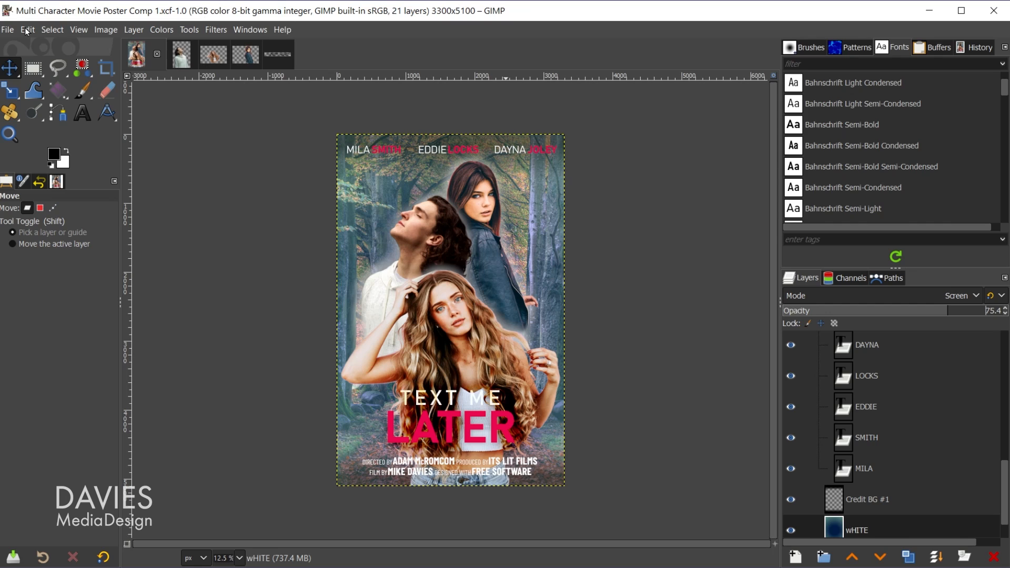
click(9, 30)
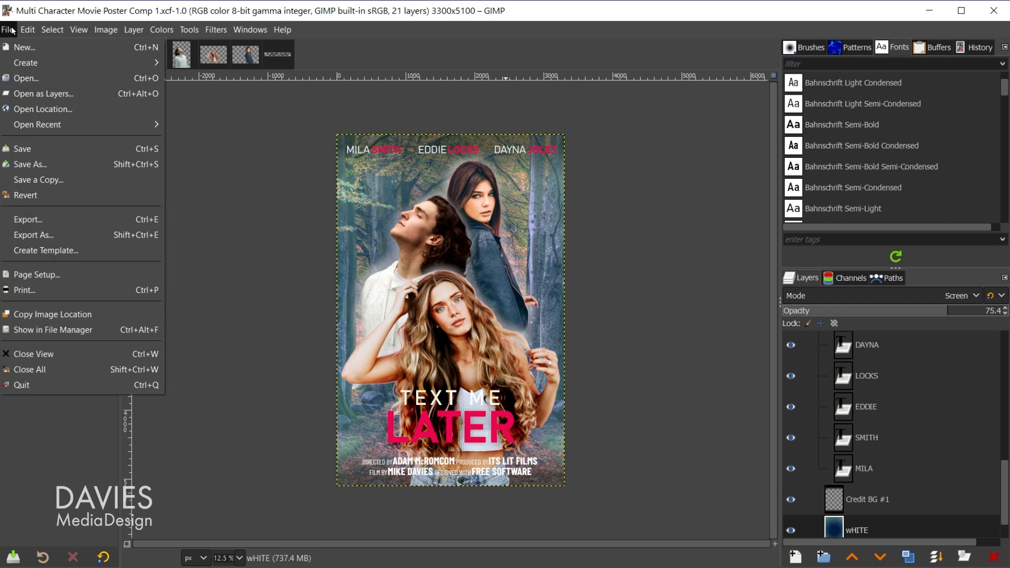
click(20, 79)
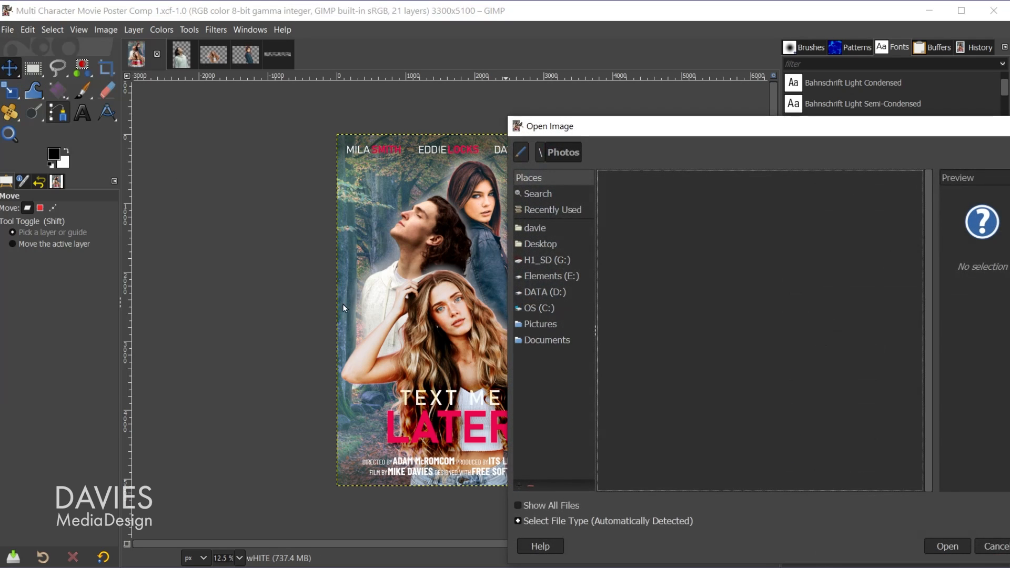
key(Escape)
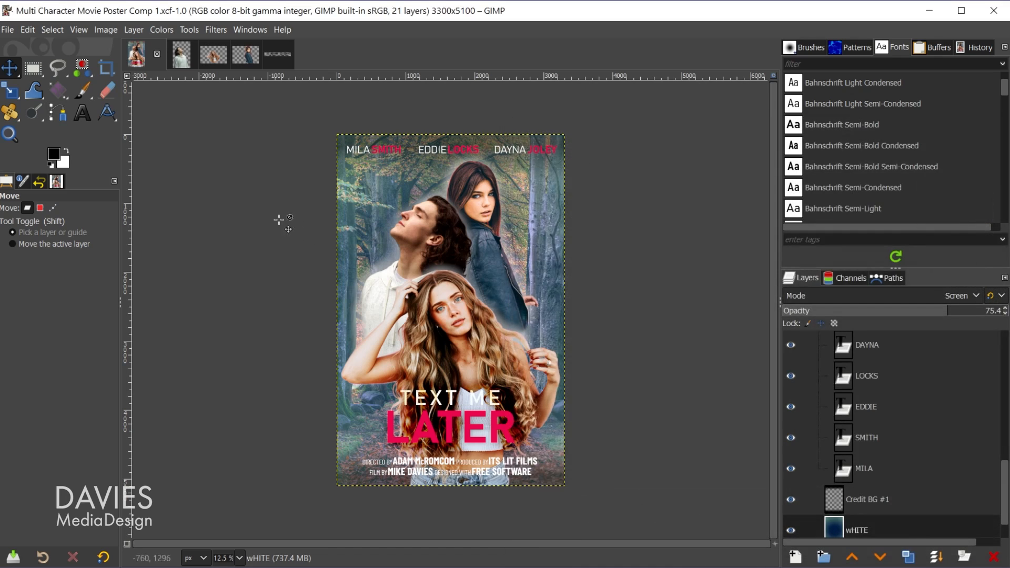
Step: Open the recent Unsplash JPG of the woman against the pink wall, converting it to the GIMP built-in sRGB profile
click(7, 30)
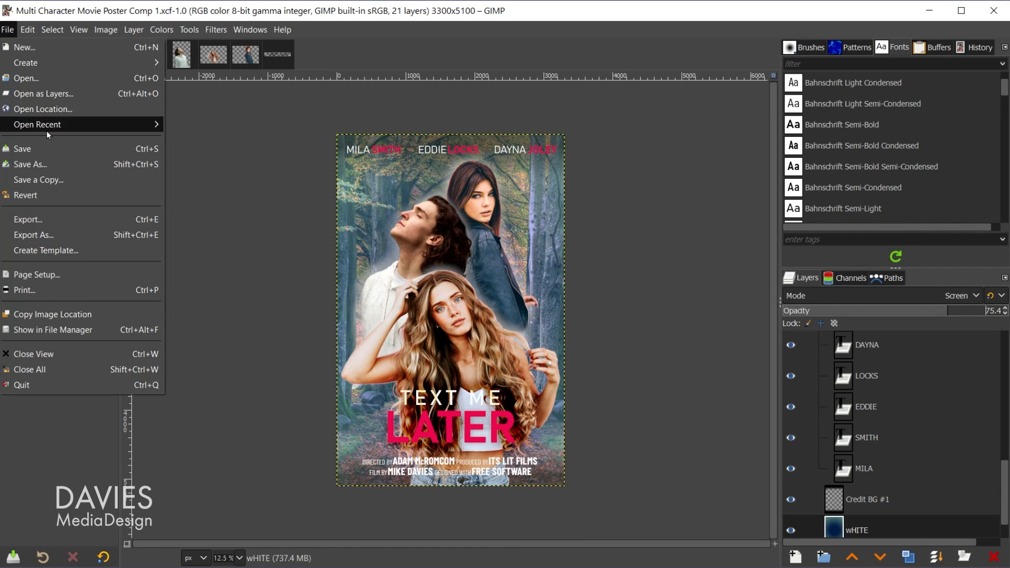
mouse_move(46, 130)
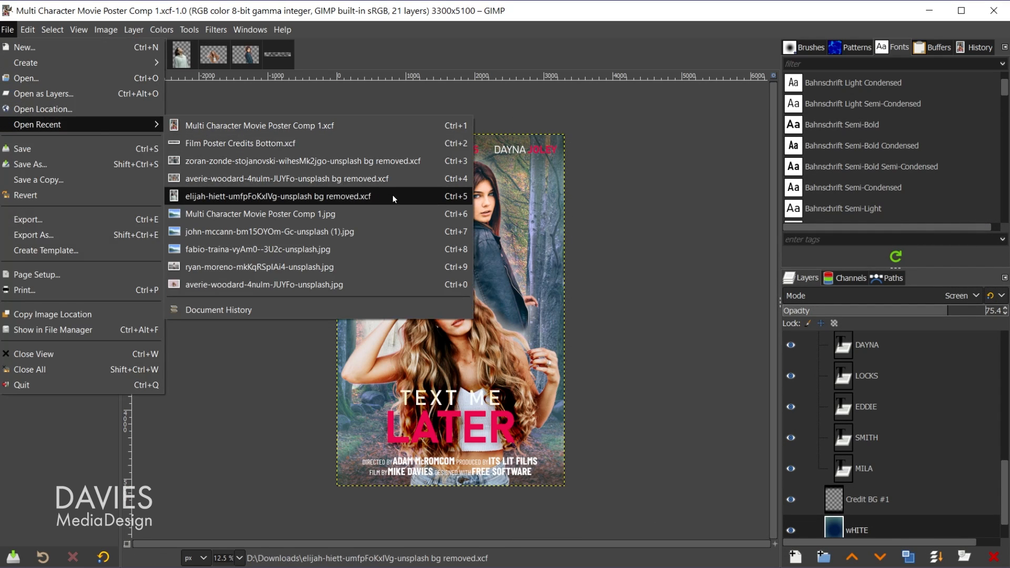
click(283, 285)
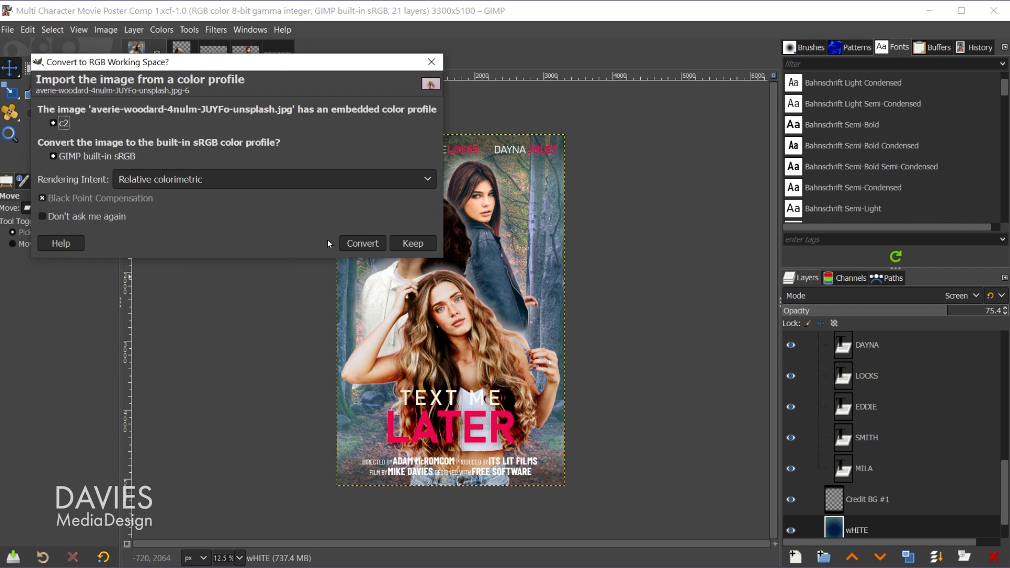
click(363, 244)
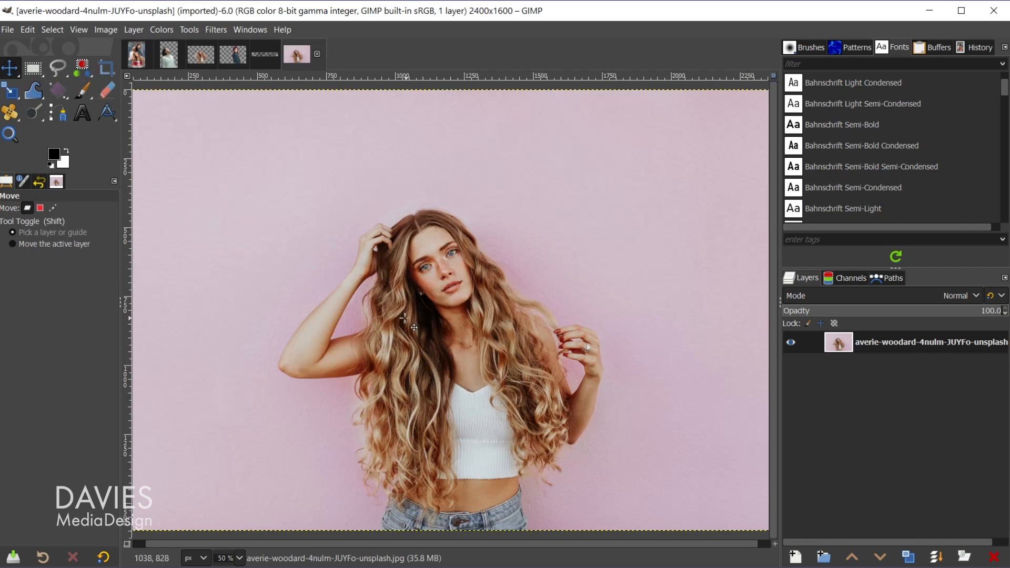
Step: Compare the original photo of the woman with its background-removed version
click(198, 55)
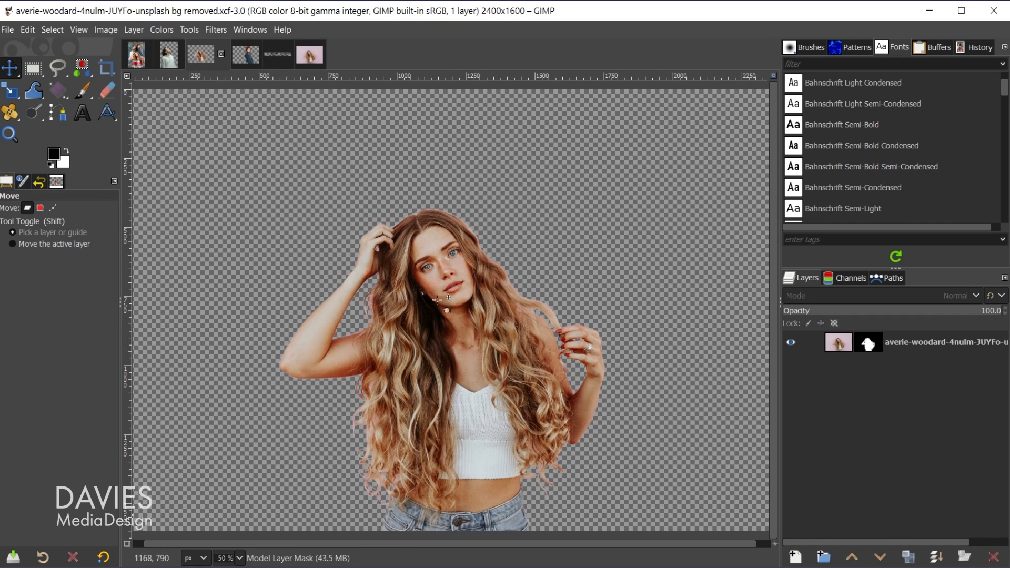
click(309, 55)
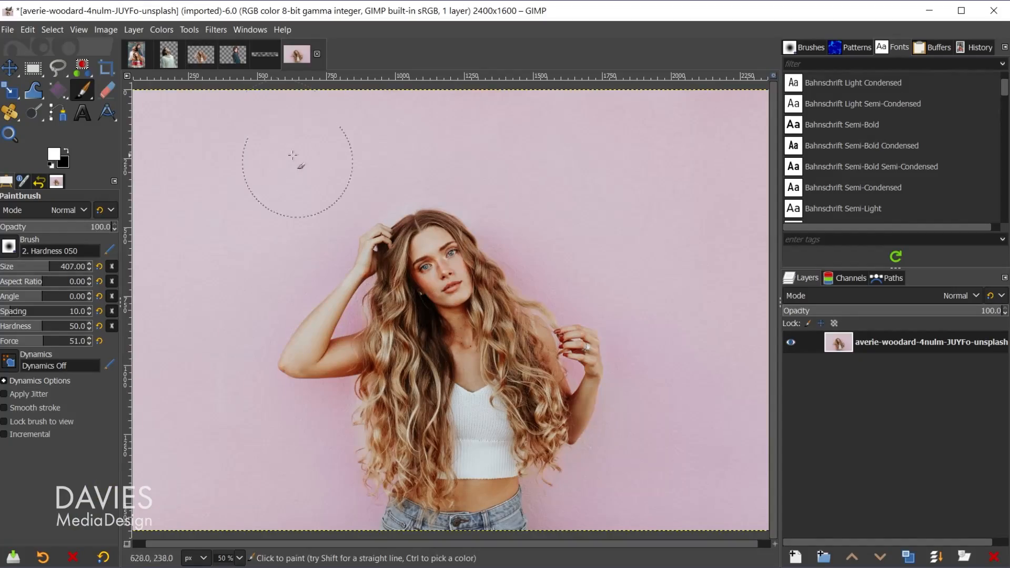
click(201, 54)
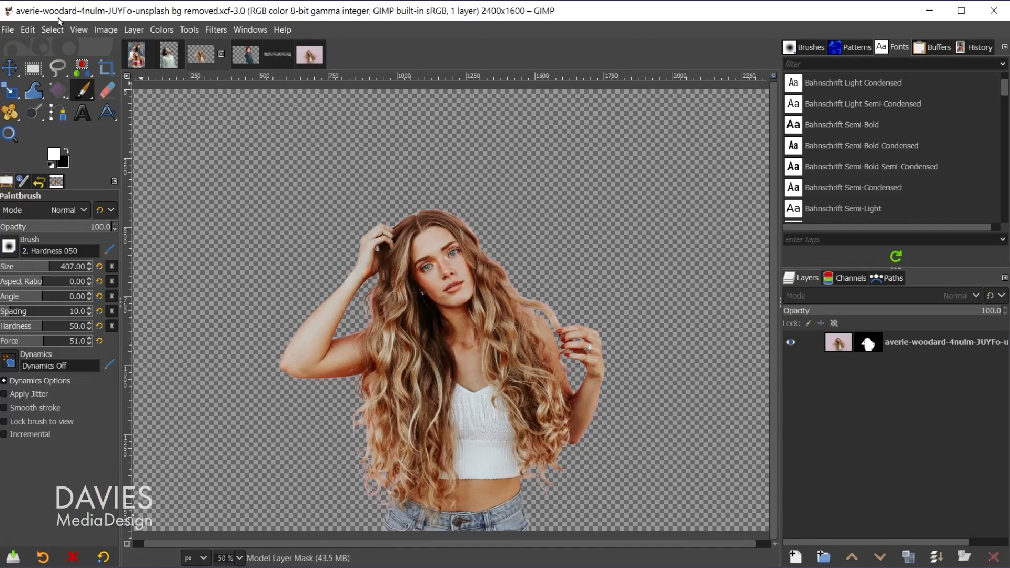
Step: Set up a new image 11 inches wide and 17 inches high
click(7, 29)
click(15, 49)
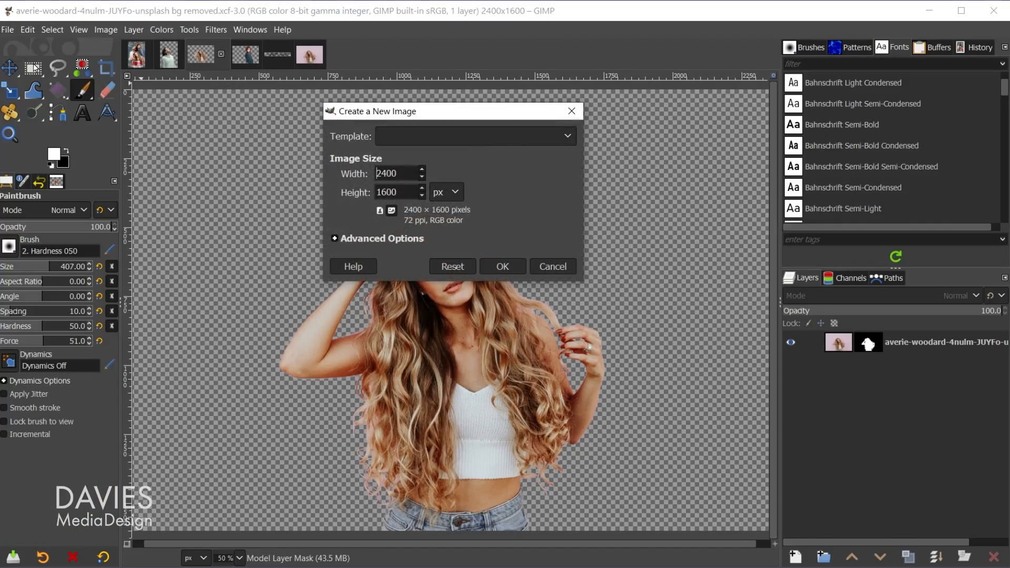
click(451, 194)
click(454, 226)
double_click(408, 175)
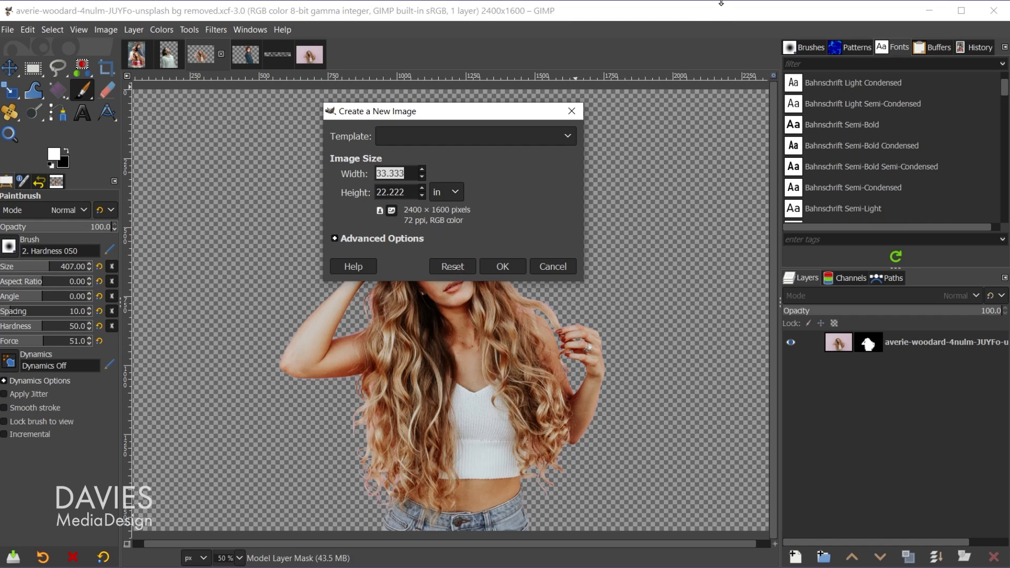
text(11)
key(Tab)
text(1)
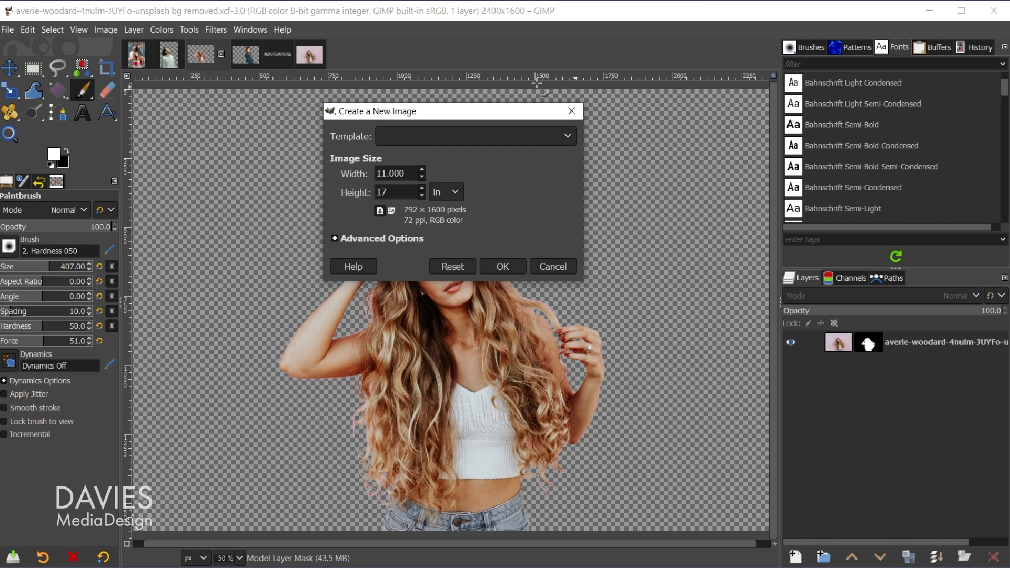
text(7)
key(Tab)
Step: Create the new image with a resolution of 300 pixels/in and a White fill, accepting its large memory size
click(414, 240)
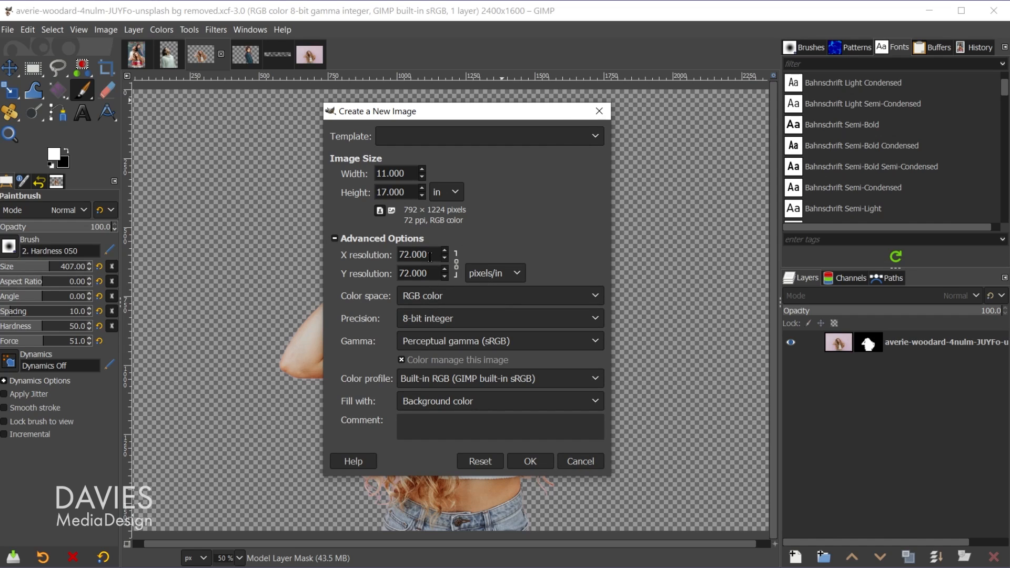
double_click(428, 256)
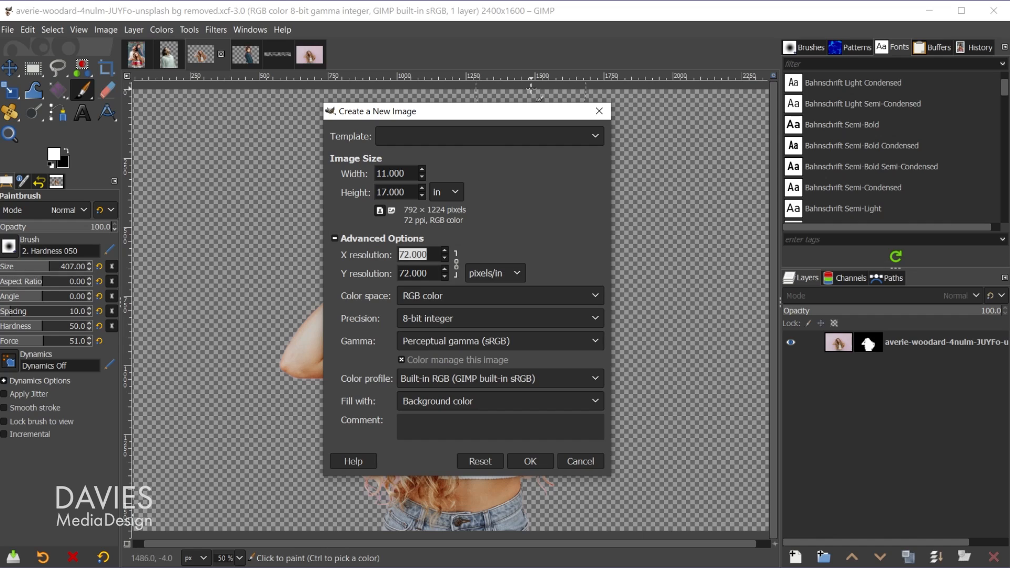
text(300)
key(Tab)
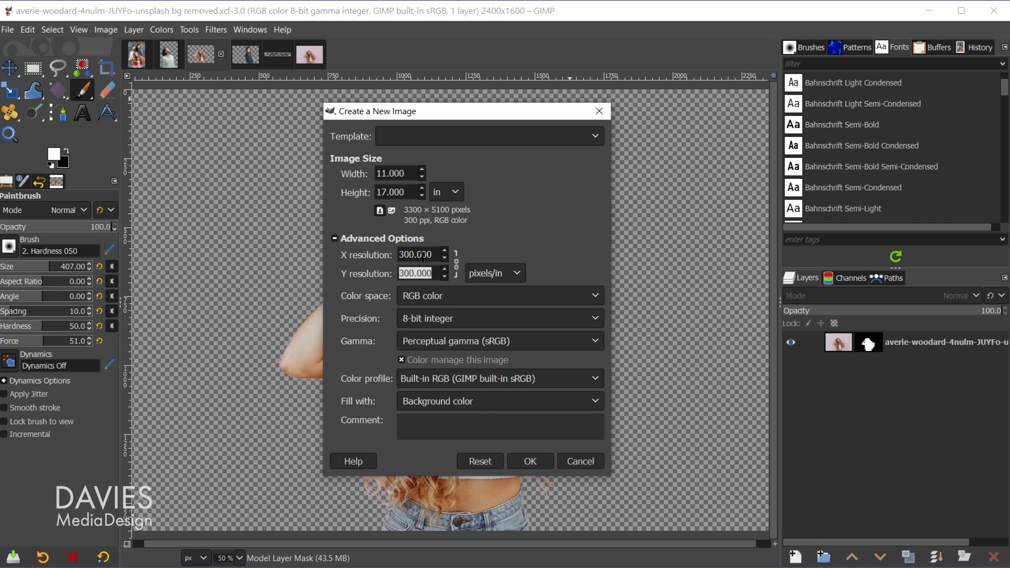
click(425, 401)
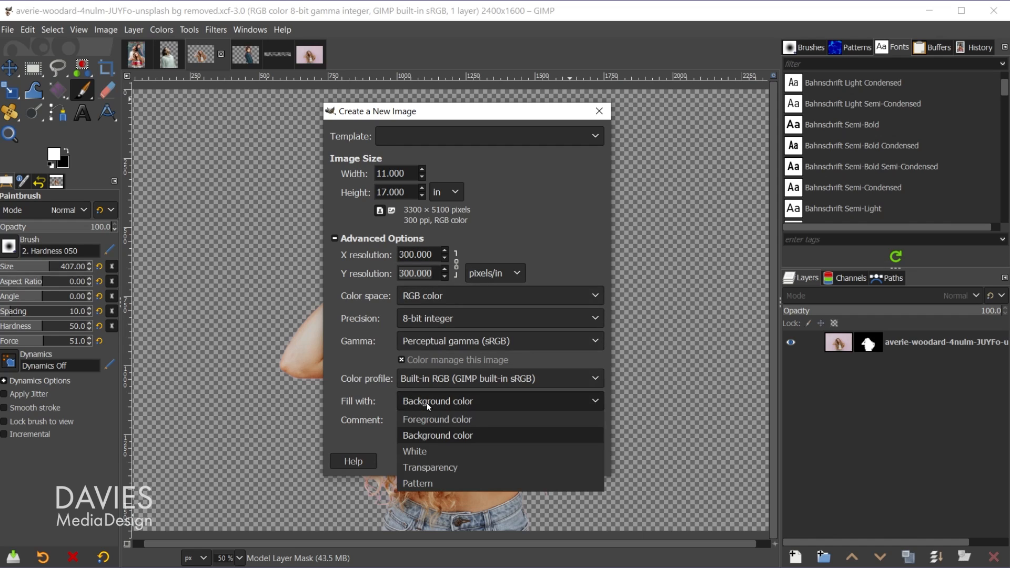
click(450, 453)
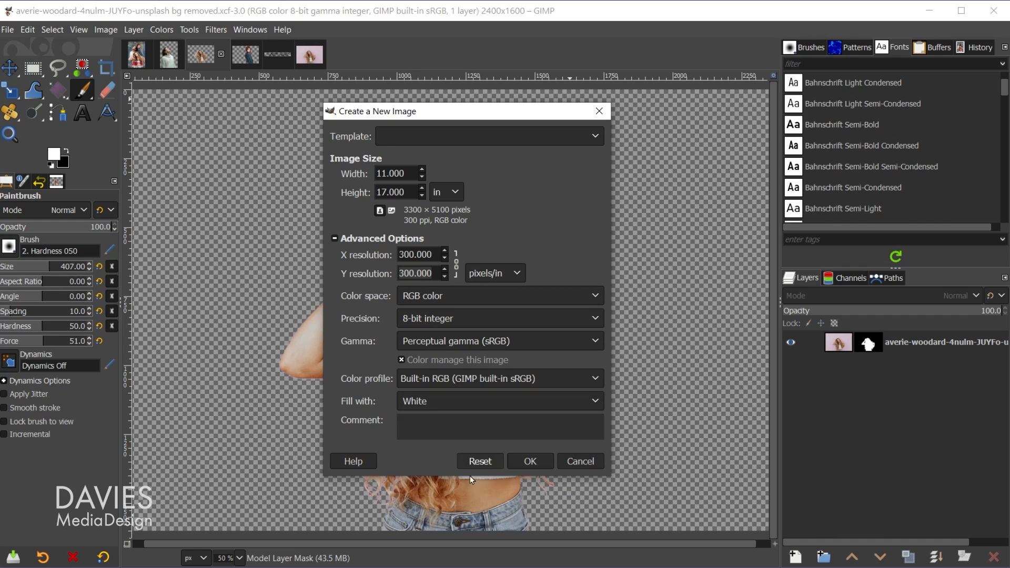
click(528, 460)
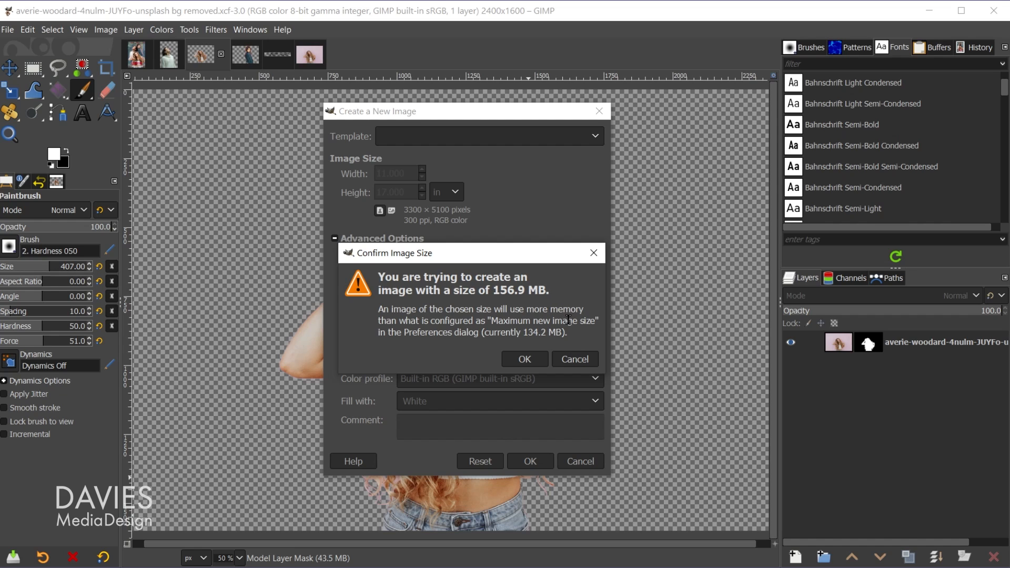
click(524, 359)
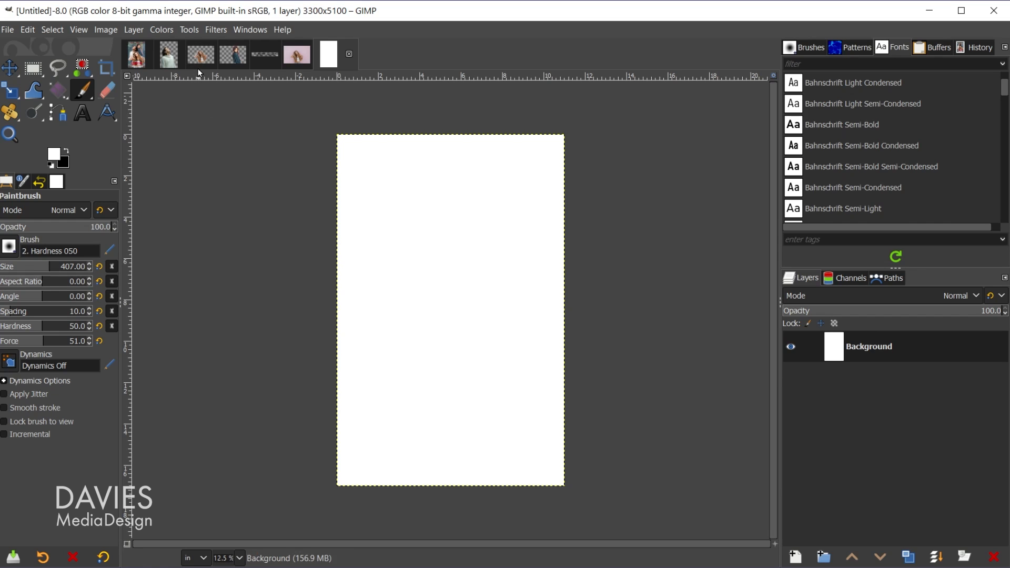
Step: Copy the background-removed woman into the blank white image as a new layer
click(200, 54)
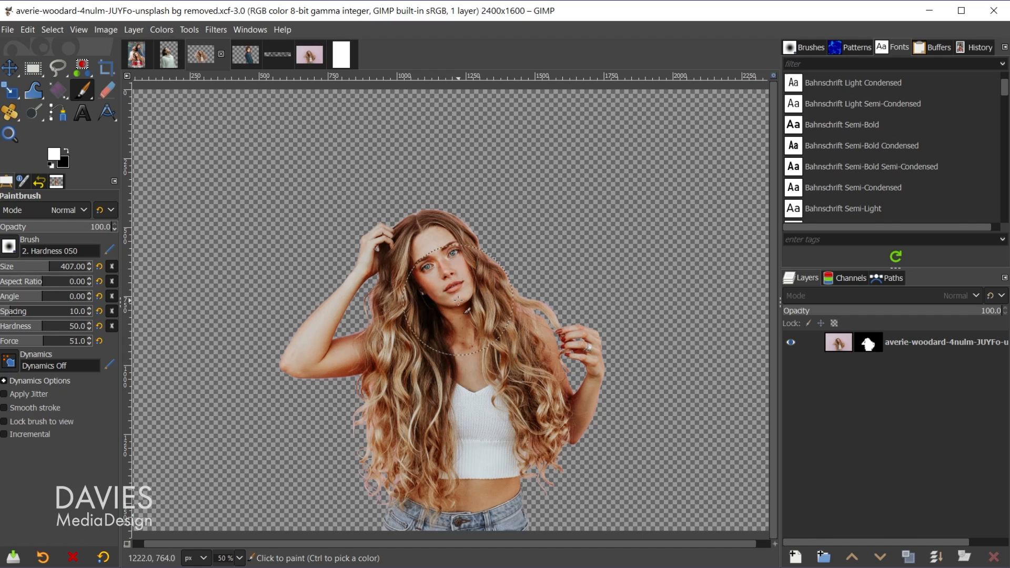
drag(193, 61, 406, 256)
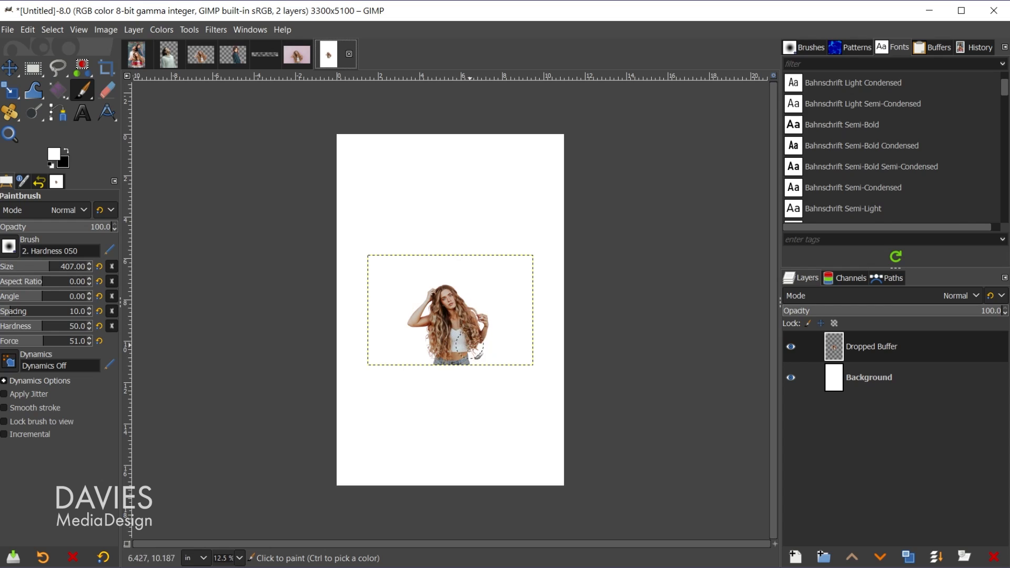
Step: Scale the woman's layer proportionally to about 17.6 × 11.7 in and place it over the lower part of the poster
key(shift+s)
click(503, 378)
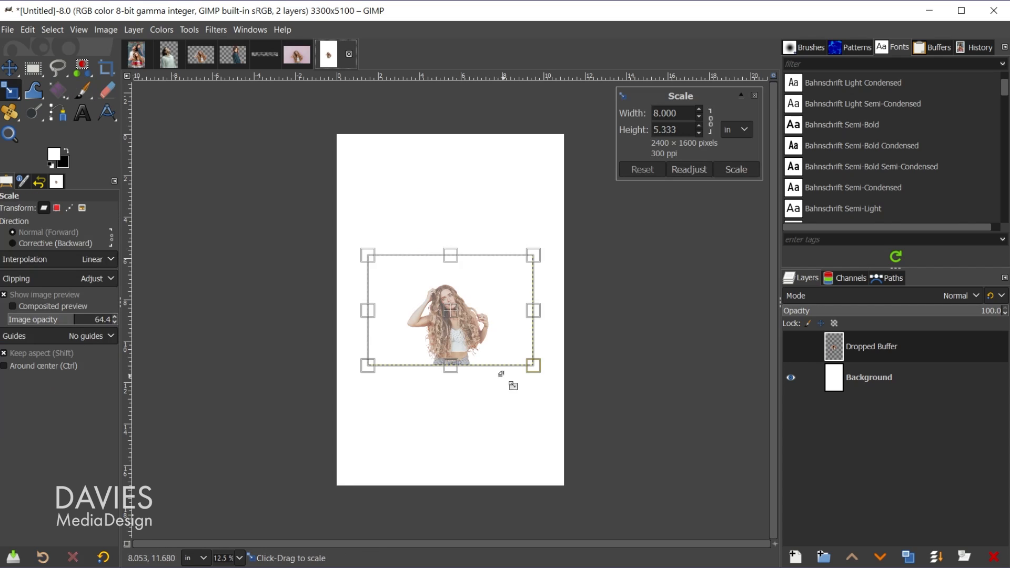
click(6, 93)
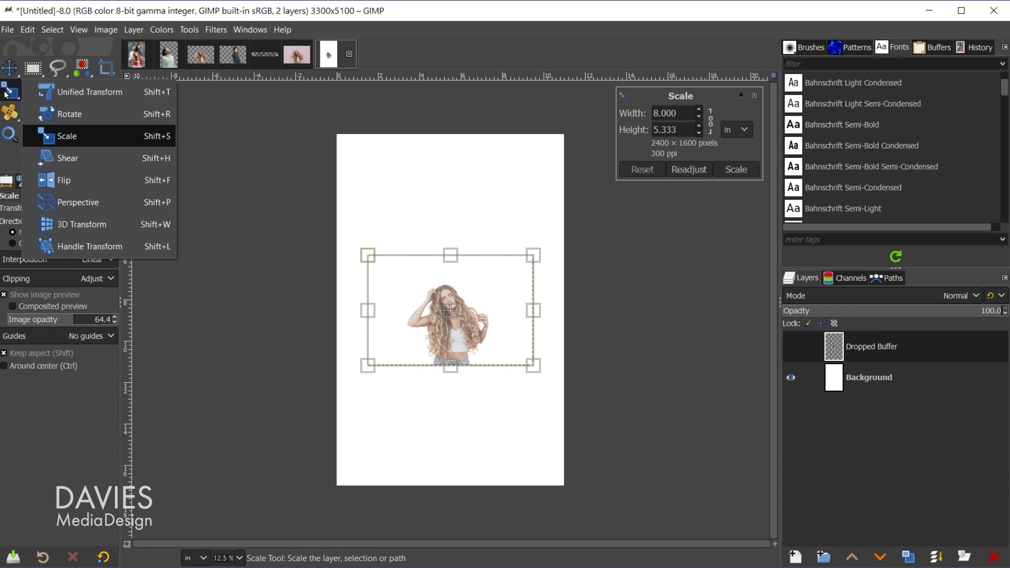
click(66, 148)
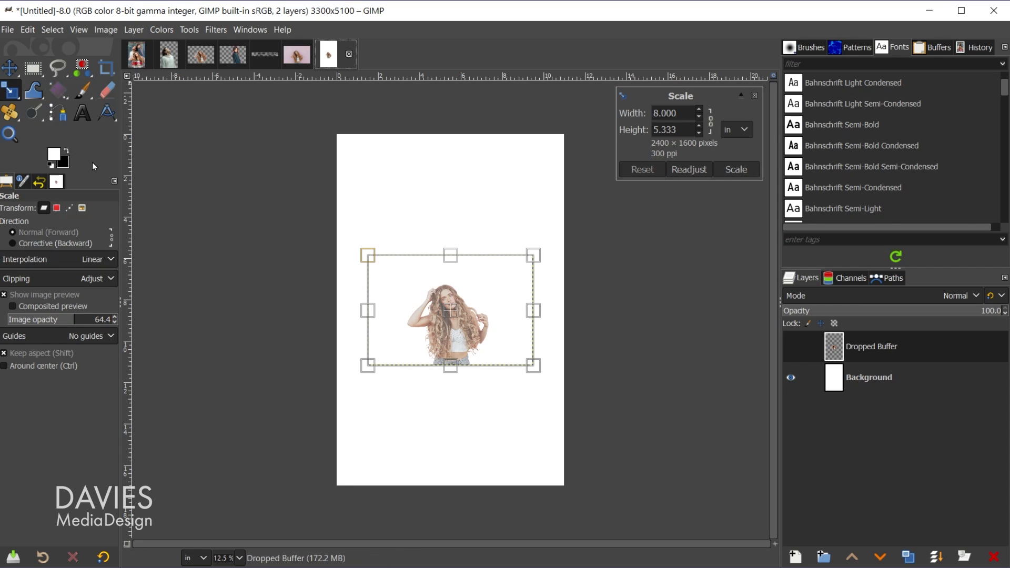
drag(535, 365, 713, 527)
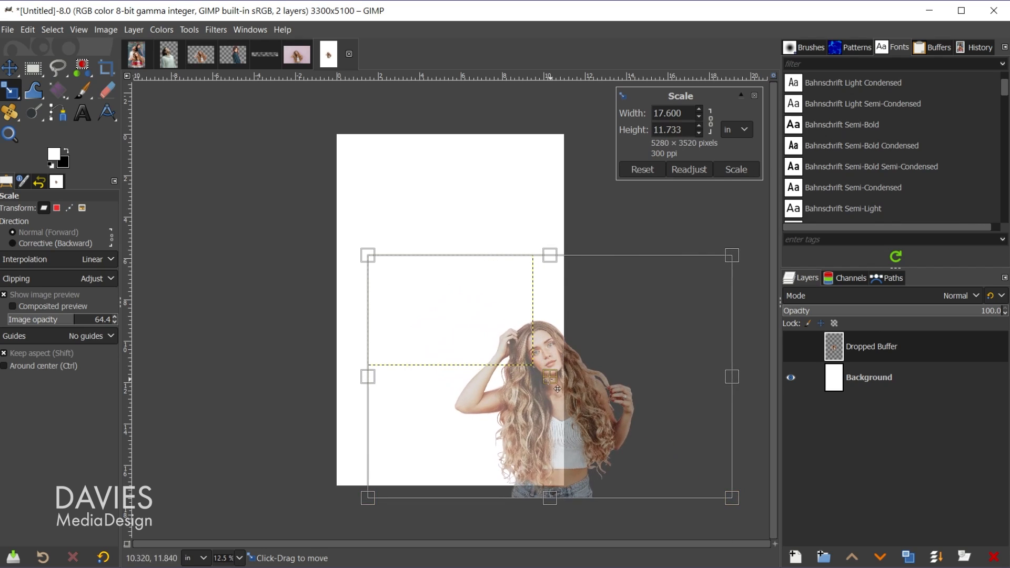
drag(556, 386, 477, 377)
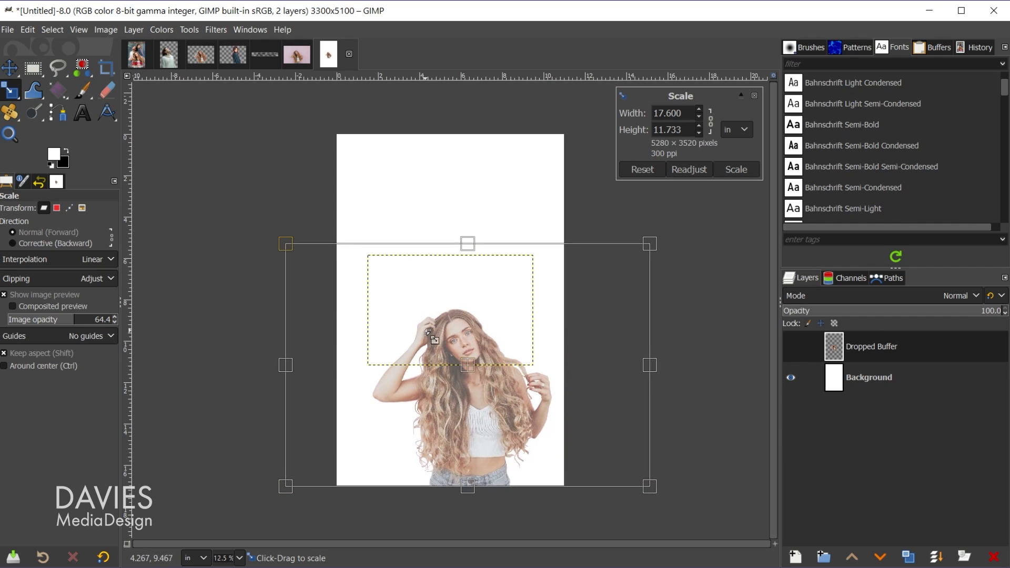
Step: Set the interpolation to NoHalo, enlarge the woman's layer to about 20.95 × 13.97 in centred on the poster, and apply the scaling
click(84, 263)
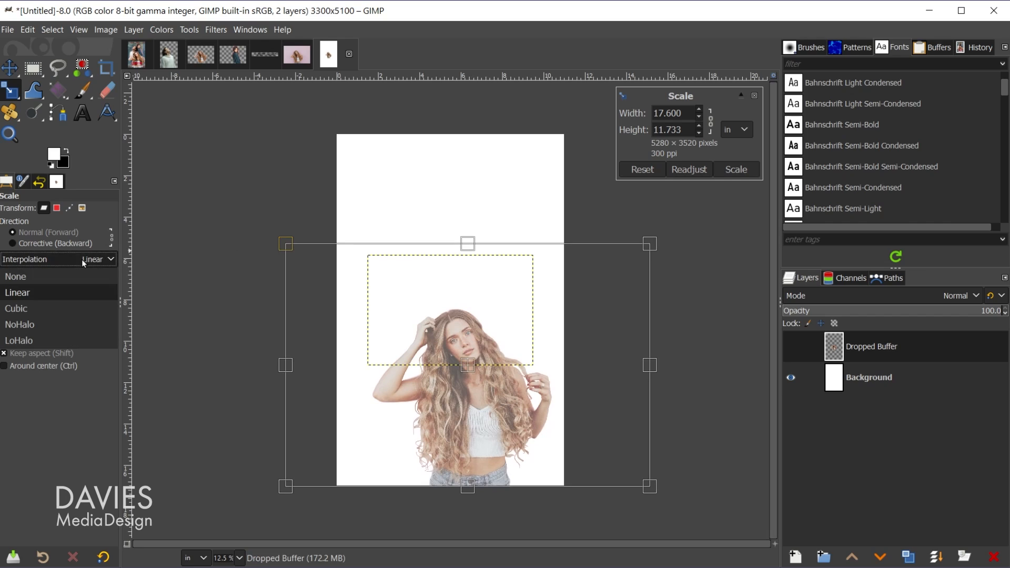
click(79, 325)
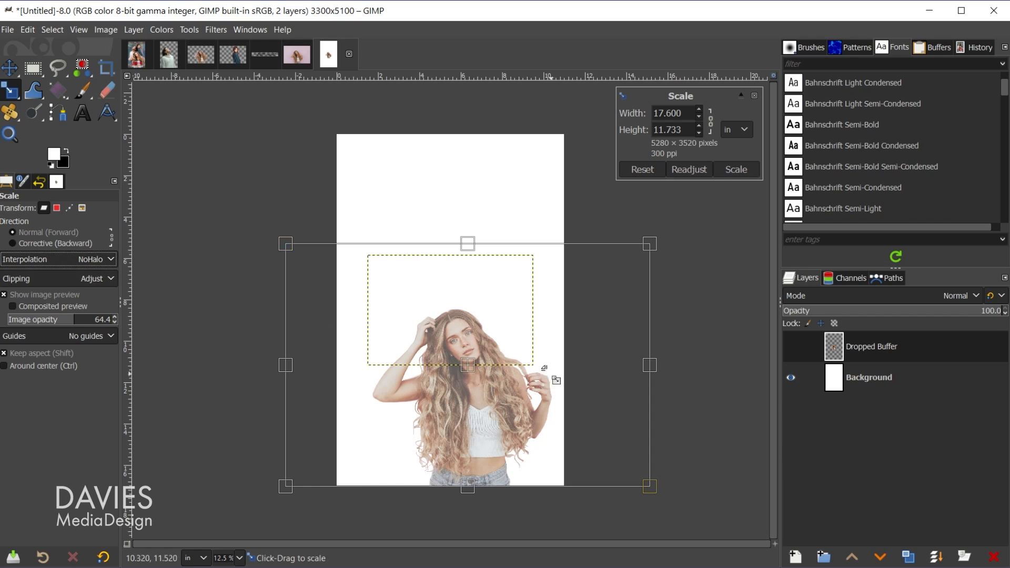
click(461, 369)
drag(461, 369, 451, 369)
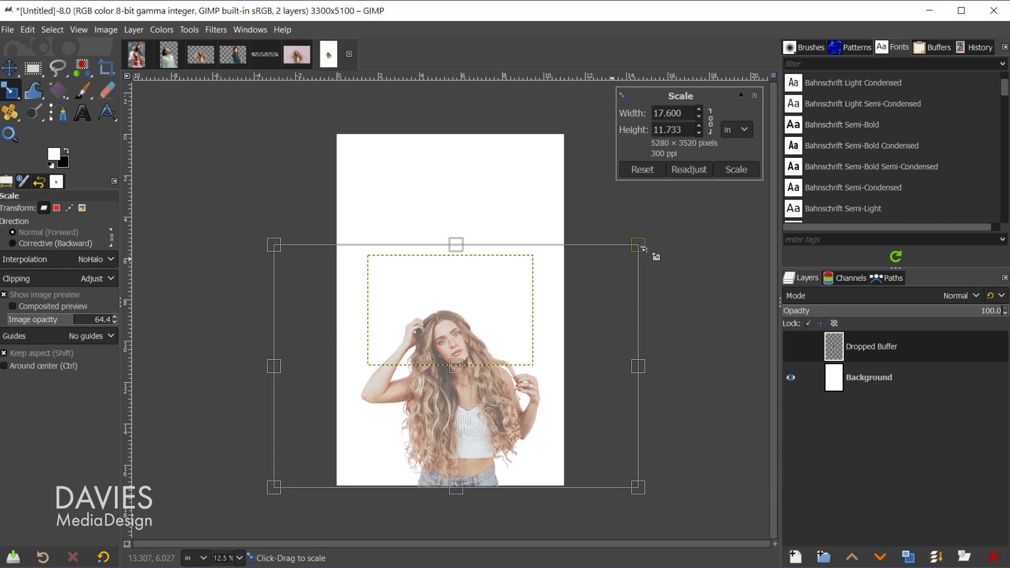
drag(643, 247, 708, 197)
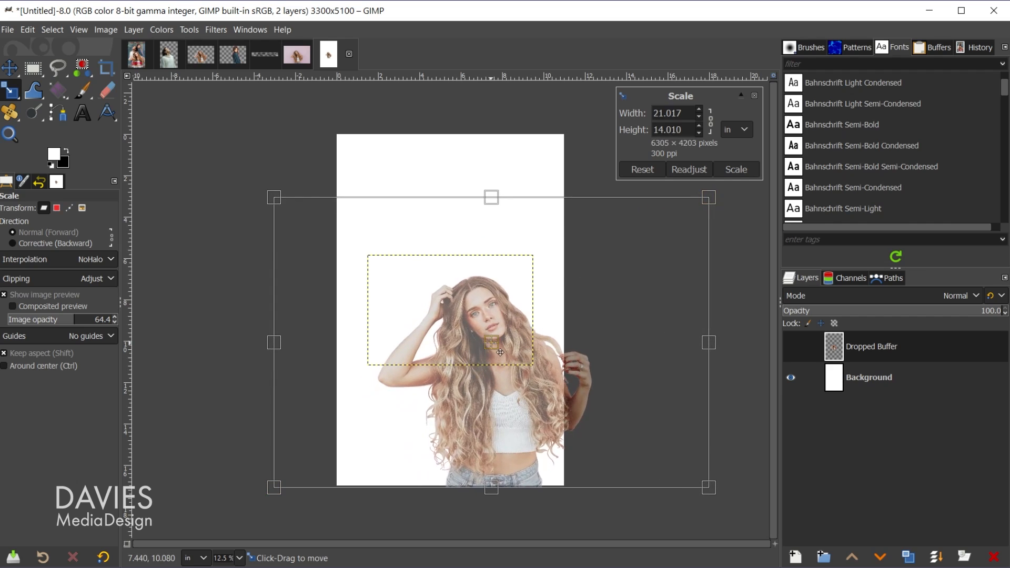
drag(499, 352, 464, 352)
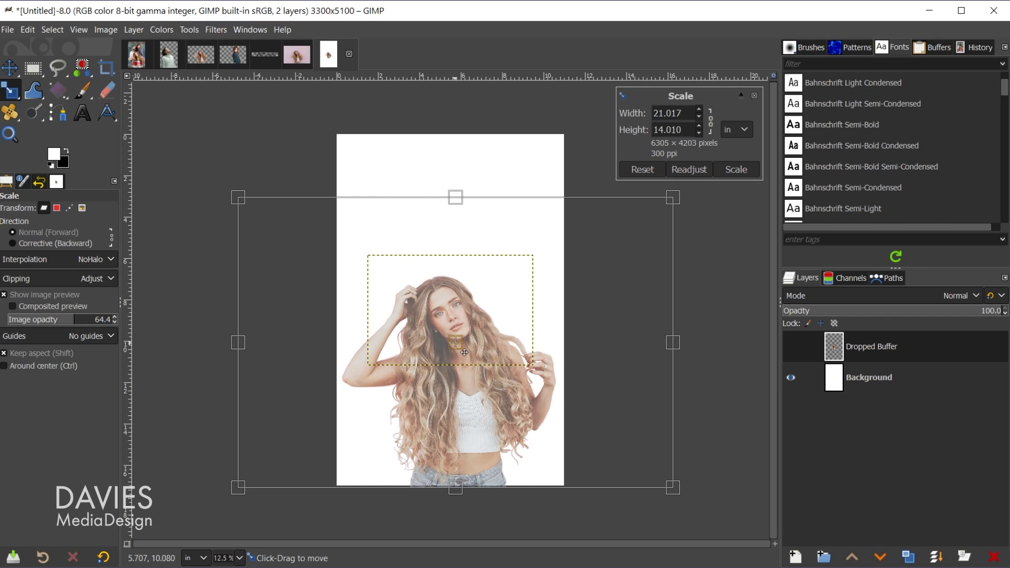
click(563, 371)
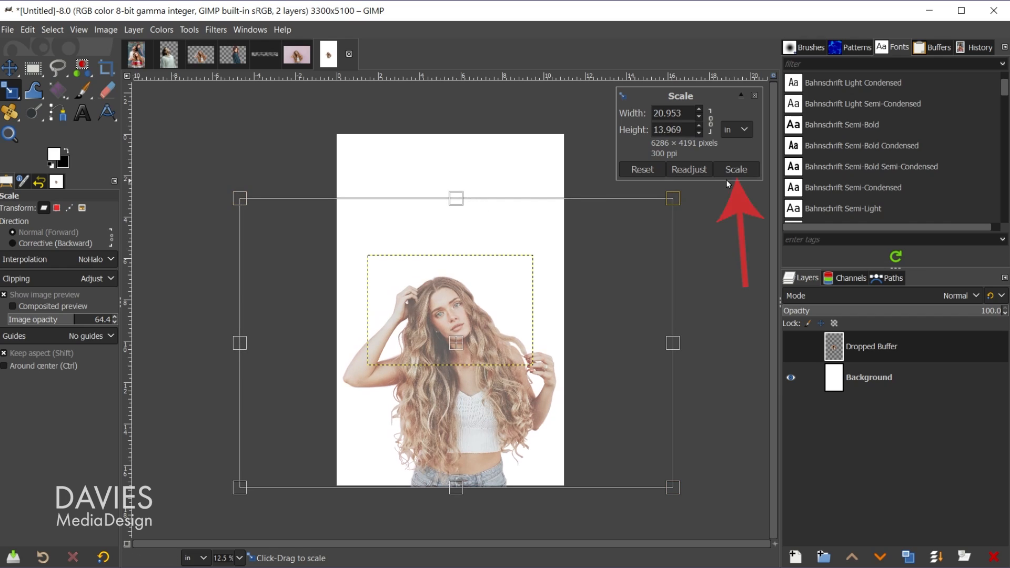
click(736, 170)
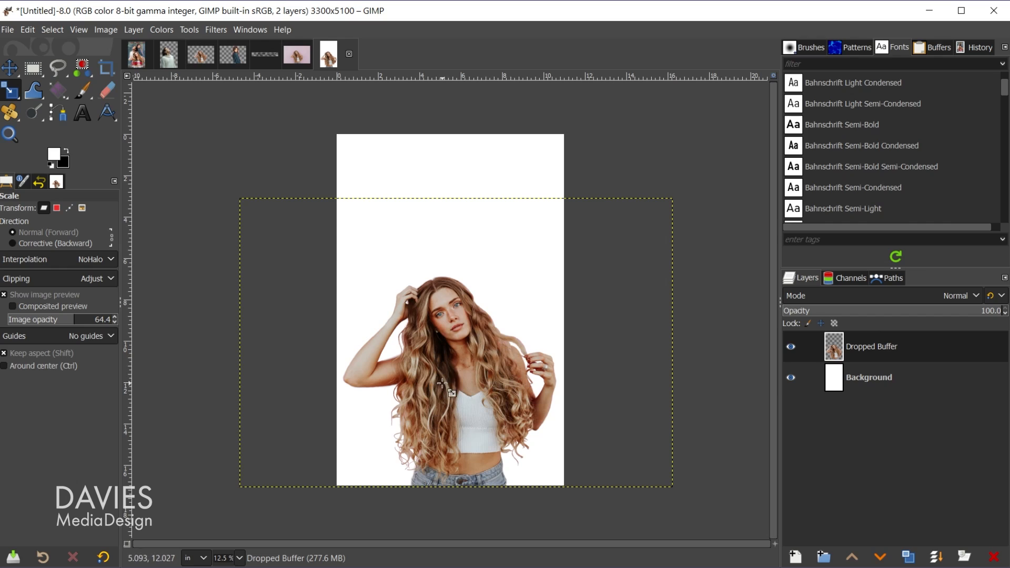
Step: Copy the background-removed man in the hoodie into the poster as a new layer and flip him horizontally
click(171, 58)
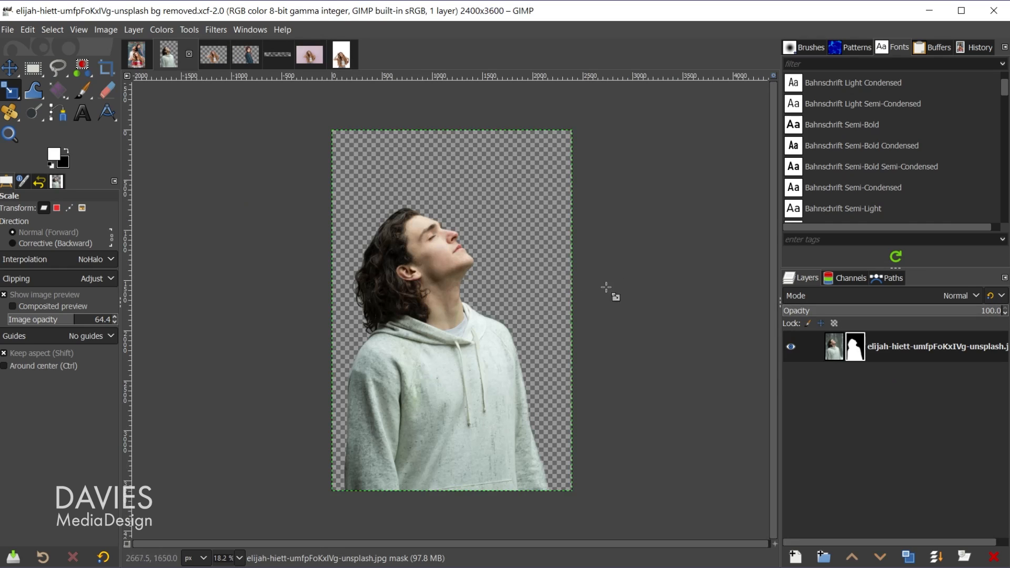
drag(169, 57, 481, 226)
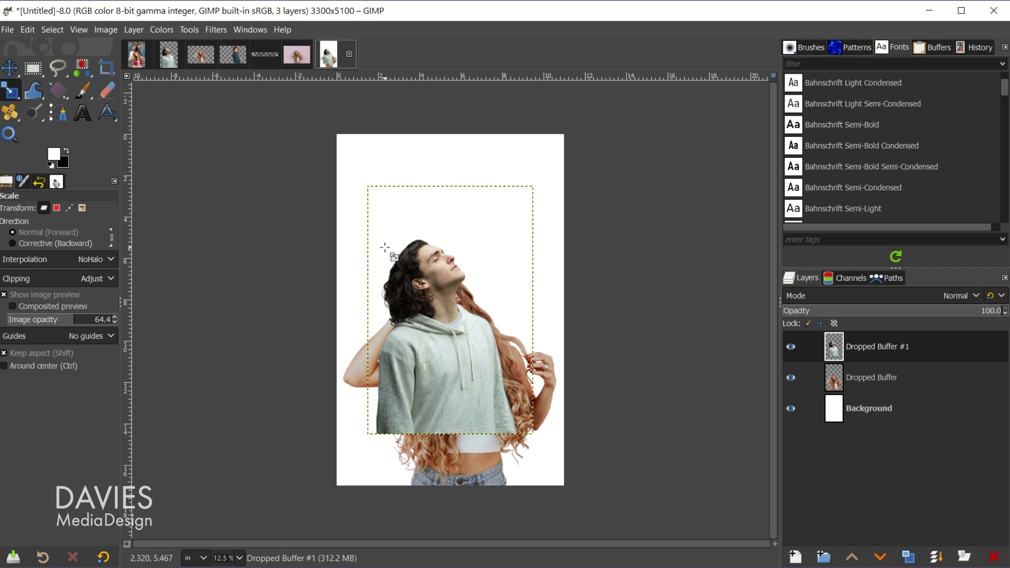
key(shift+f)
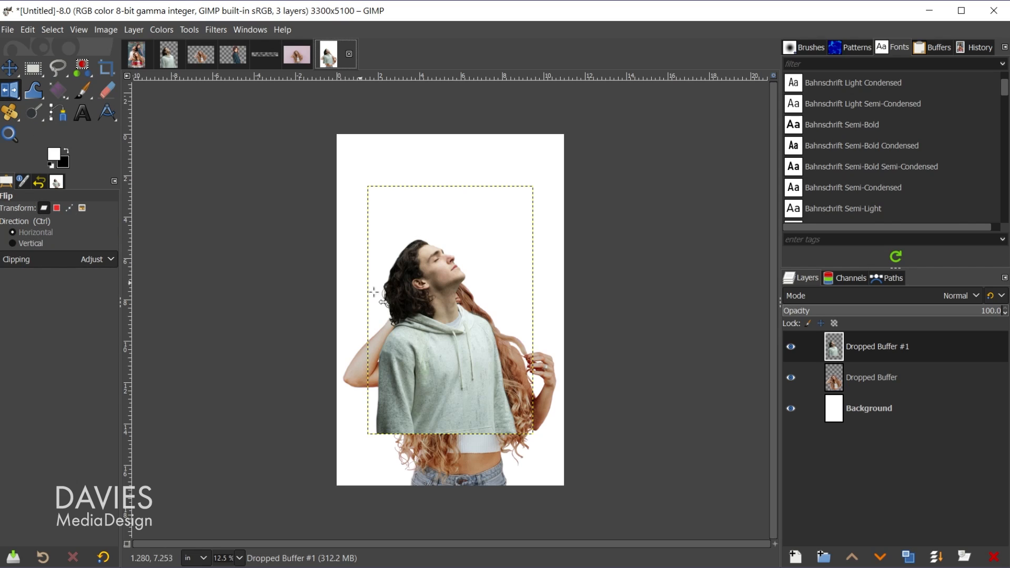
click(429, 296)
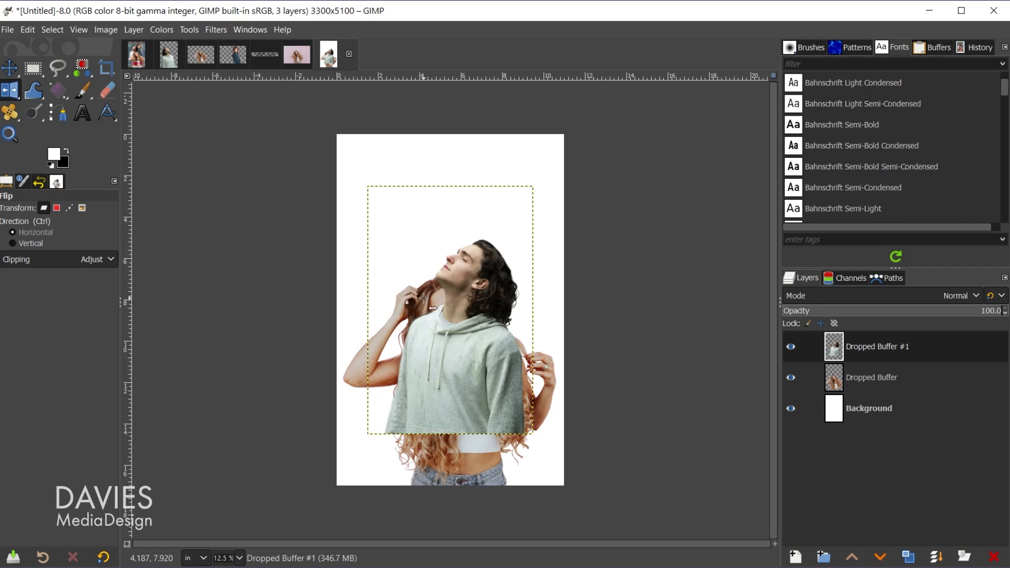
Step: Move the man up and to the left, and place his layer beneath the long-haired woman's layer
key(m)
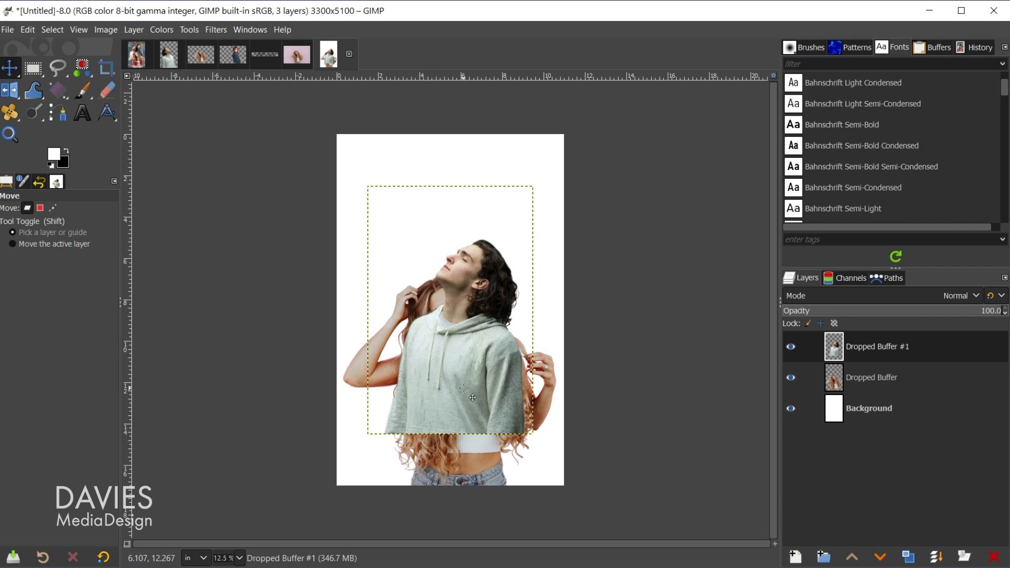
drag(476, 395, 446, 344)
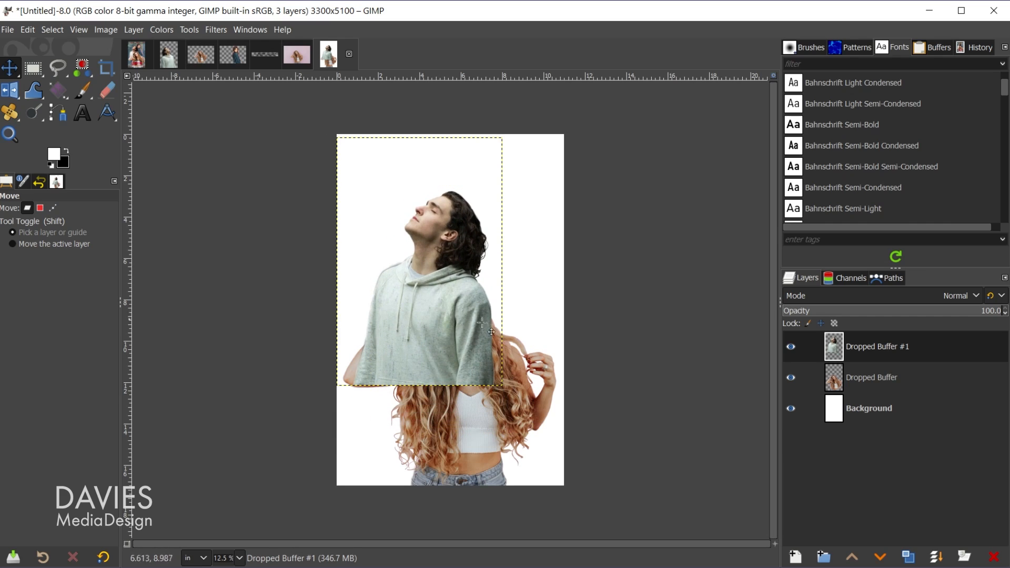
drag(836, 347, 843, 388)
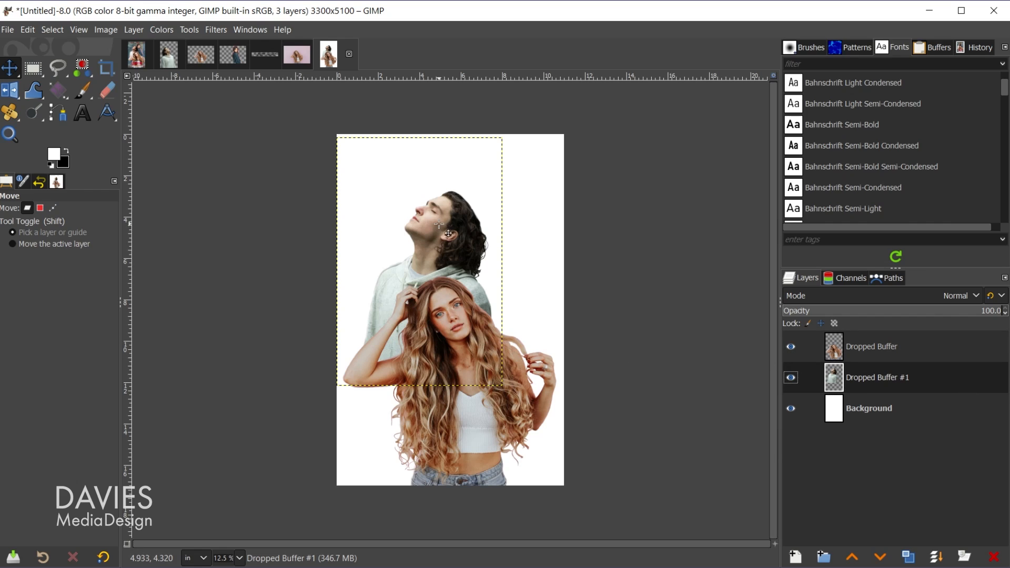
Step: Copy the background-removed woman in the leather jacket into the poster as a new layer and move her beside the man's head
click(233, 55)
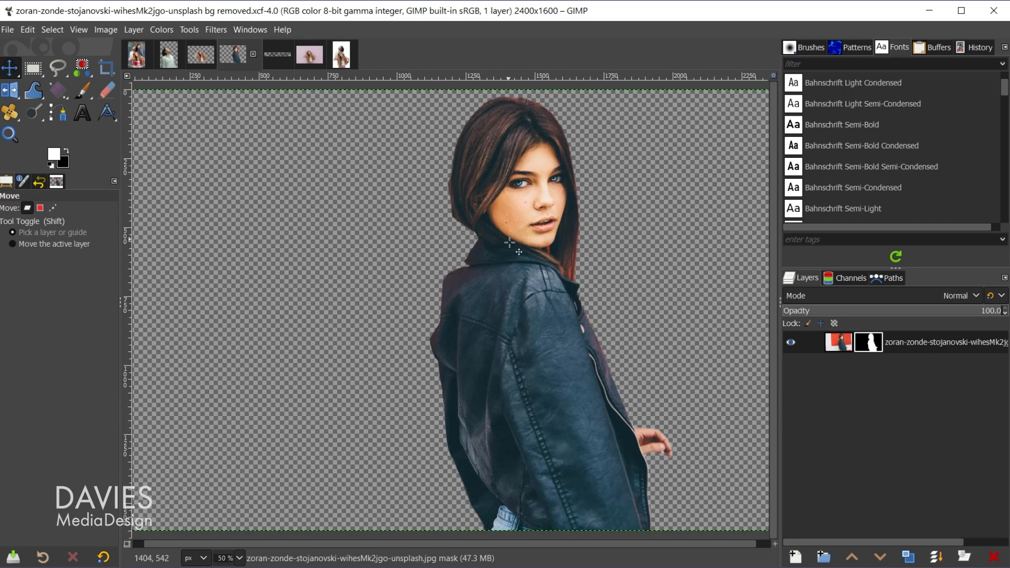
click(610, 337)
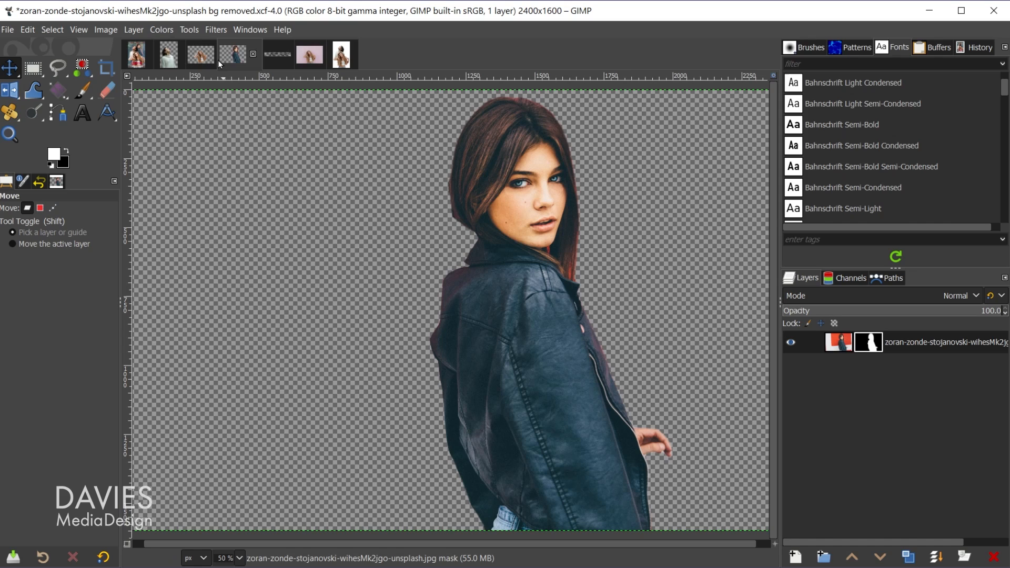
drag(339, 63, 448, 212)
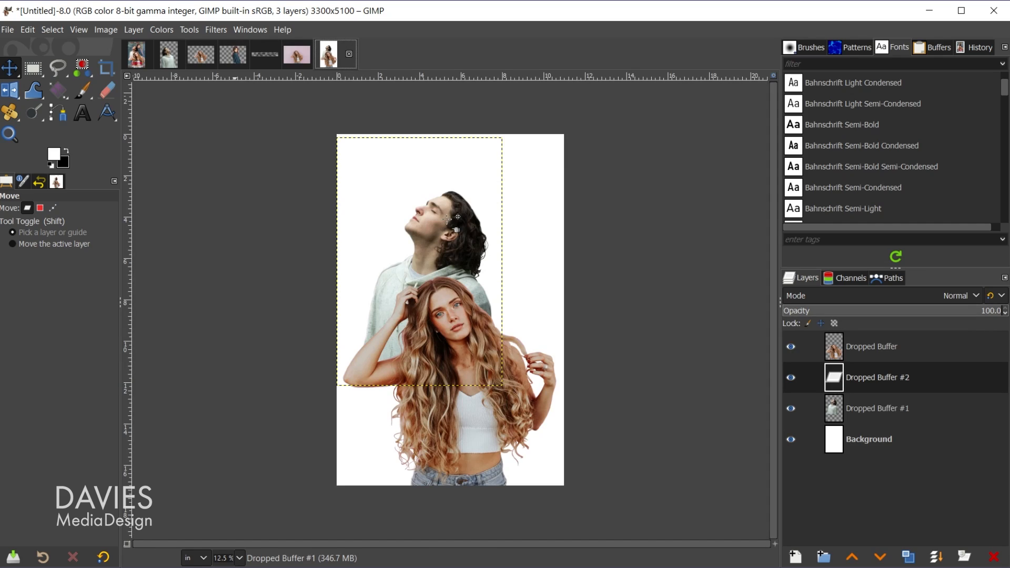
drag(486, 286, 535, 216)
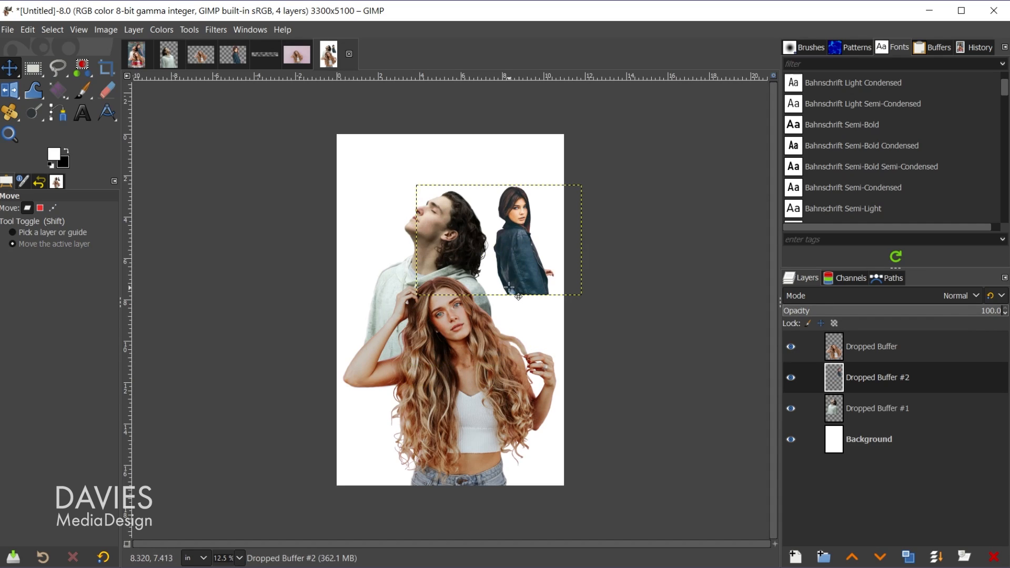
Step: Scale the leather-jacket woman's layer proportionally to about 14.26 × 9.51 in, with her standing behind the foreground woman's right side
key(shift+s)
click(509, 290)
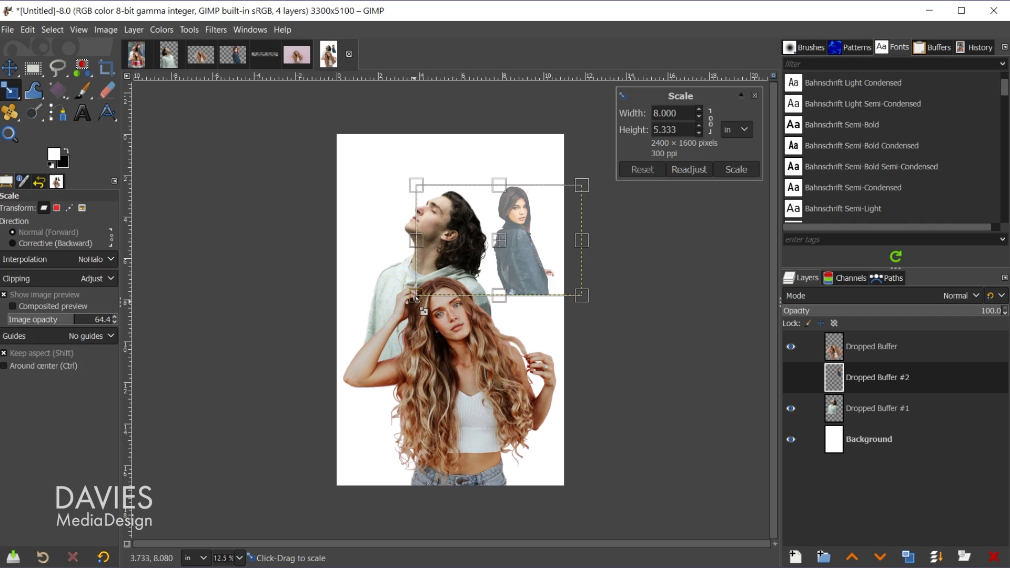
drag(416, 295, 348, 354)
drag(436, 282, 455, 251)
drag(305, 347, 276, 367)
drag(443, 261, 465, 271)
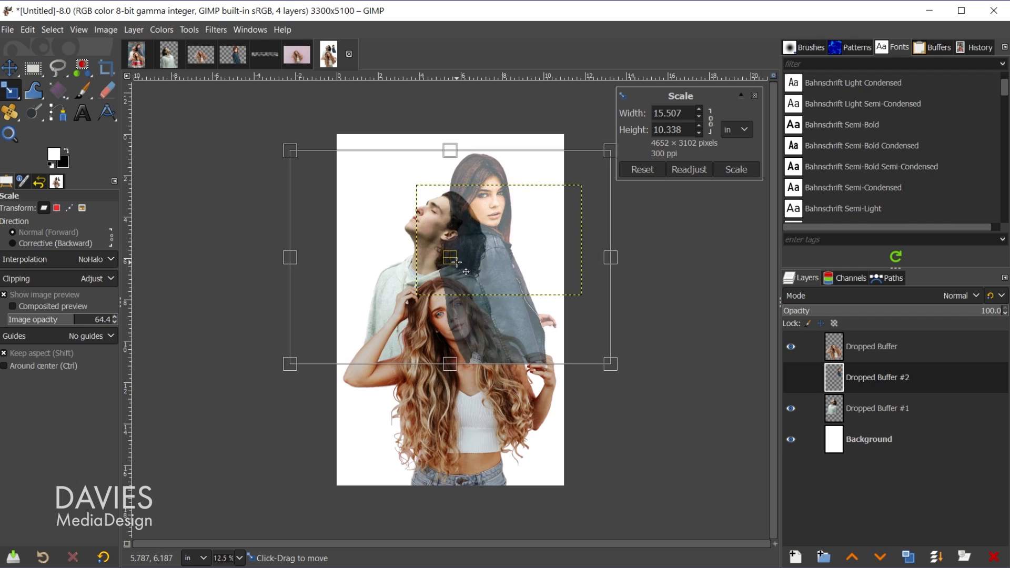
drag(606, 155, 594, 161)
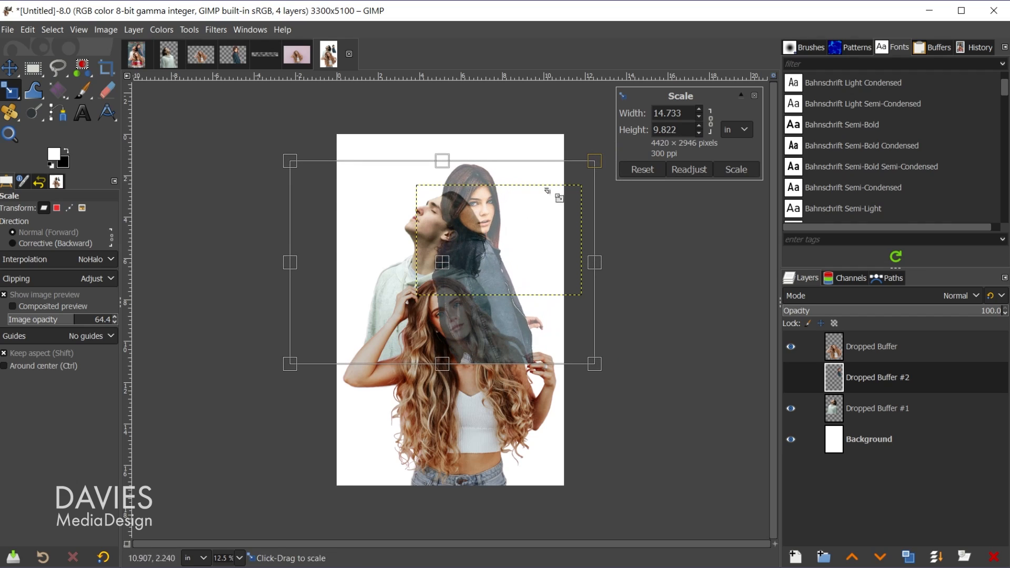
drag(453, 269, 464, 262)
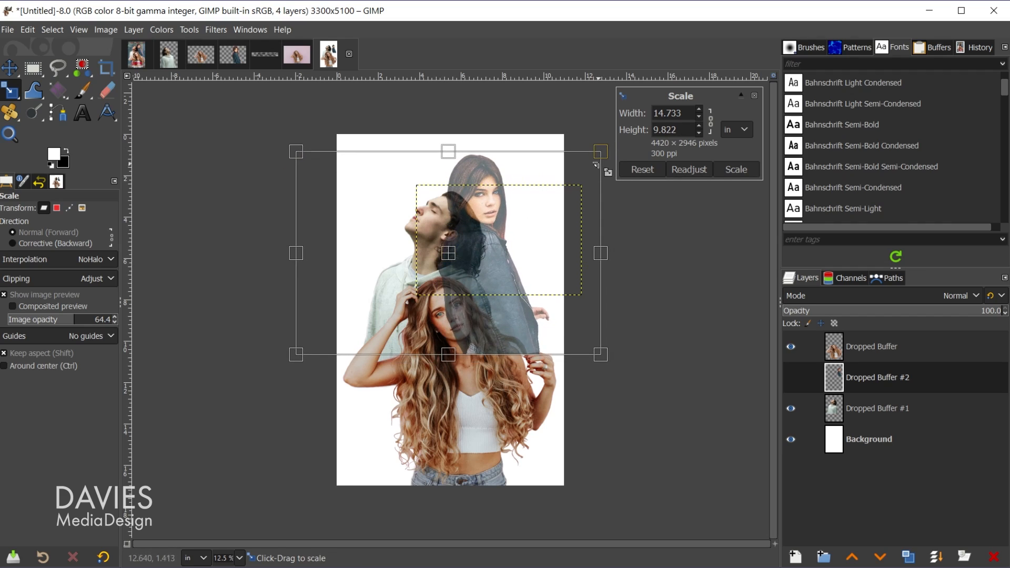
drag(605, 154, 601, 157)
mouse_move(460, 263)
mouse_down()
mouse_move(458, 251)
mouse_move(456, 259)
mouse_up()
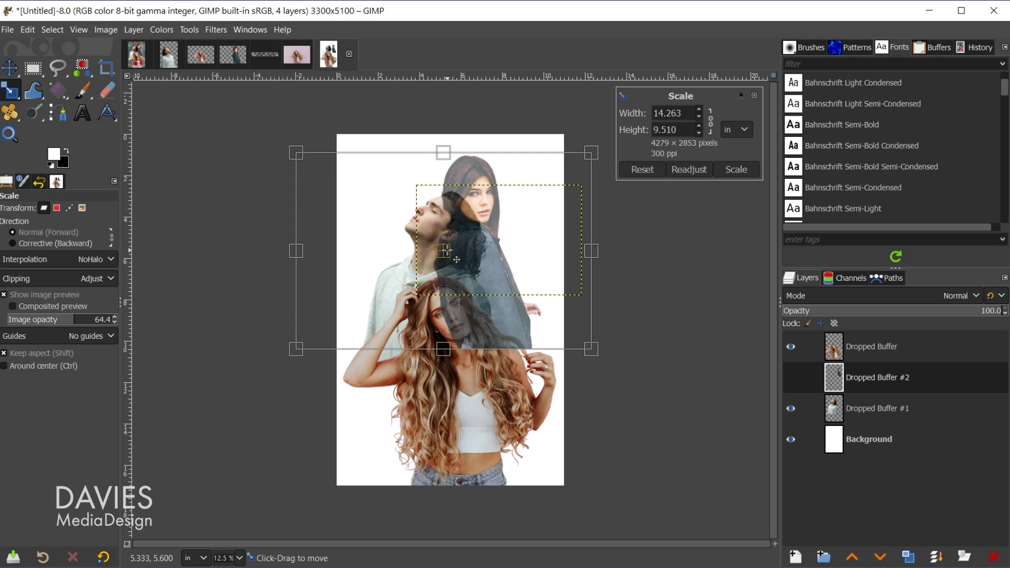
click(736, 169)
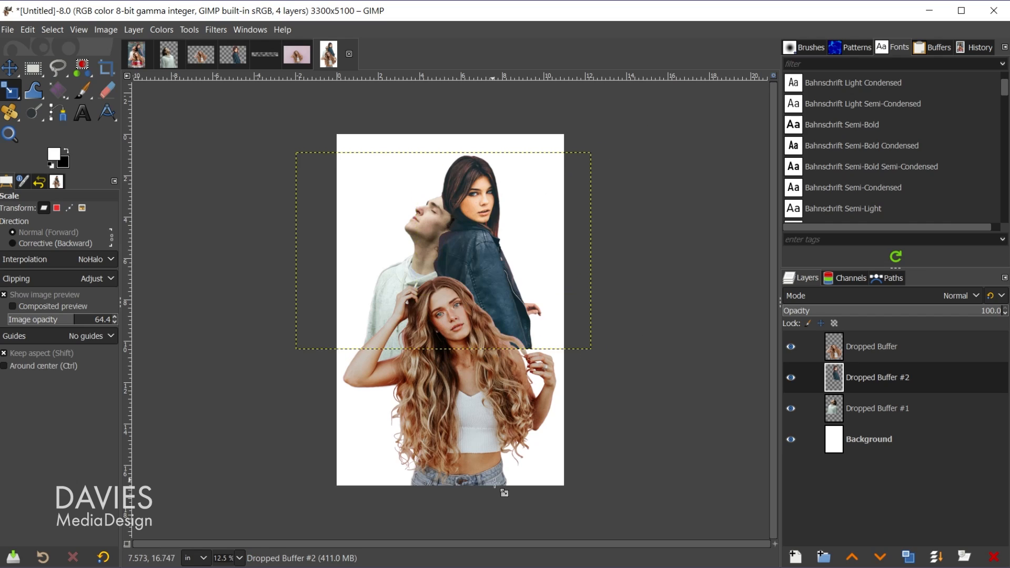
Step: Place the leather-jacket woman's layer beneath the man's and shift the two figures slightly apart
drag(834, 377, 839, 424)
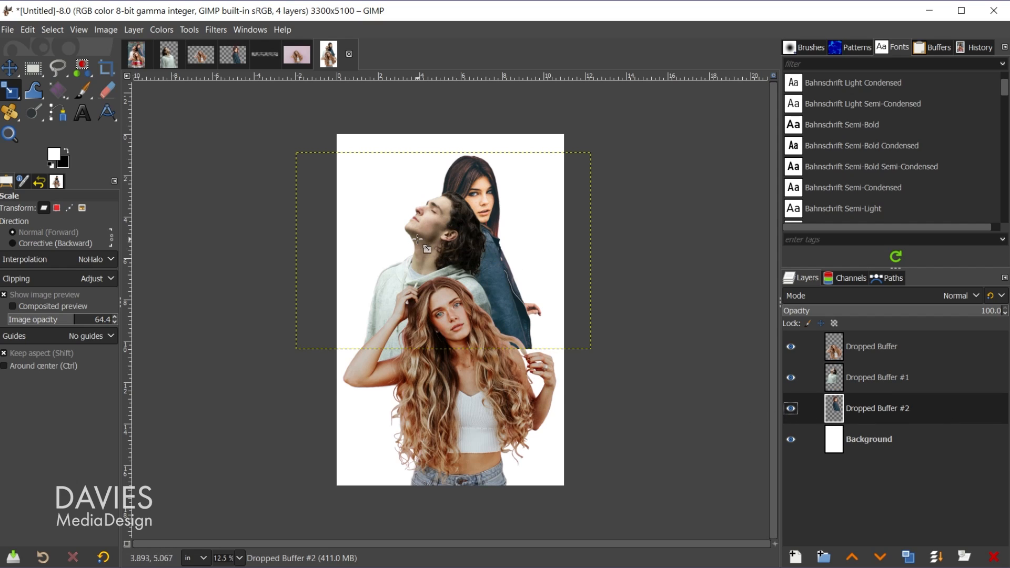
key(m)
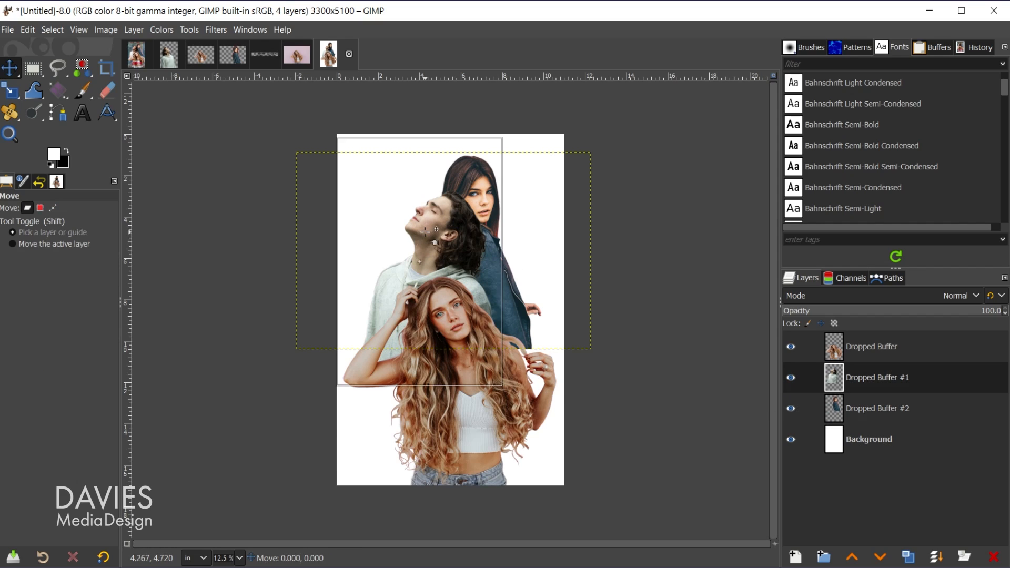
drag(425, 232, 413, 237)
drag(475, 194, 481, 192)
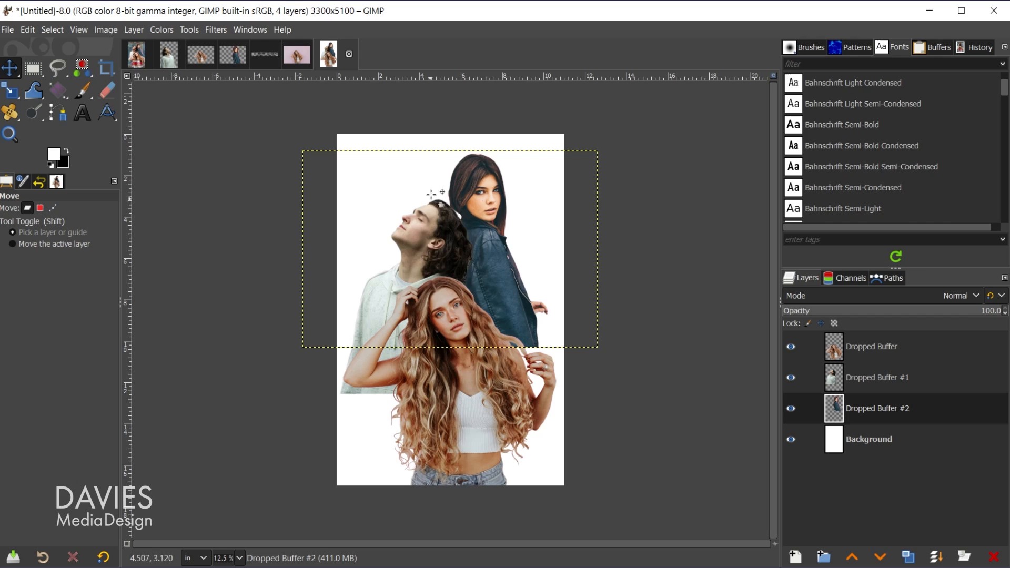
Step: Add a vertical guide at 50% and fine-tune the positions of the man and the leather-jacket woman around it
click(108, 30)
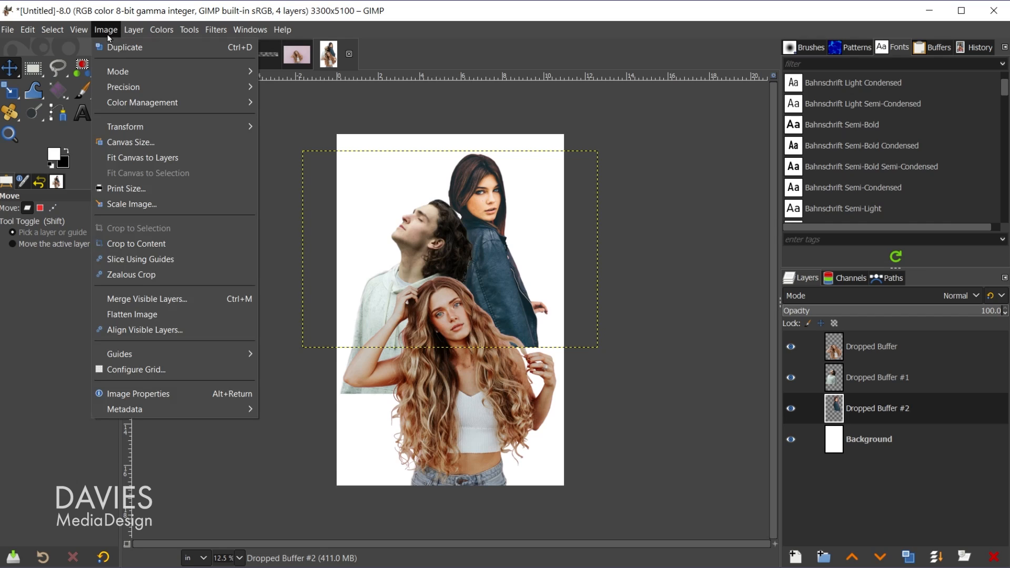
mouse_move(132, 358)
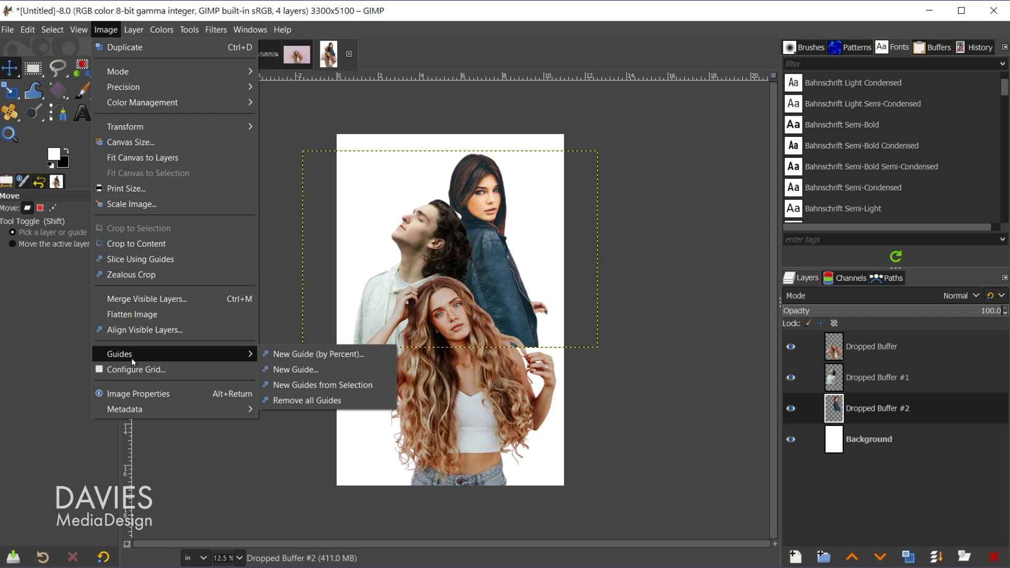
click(308, 355)
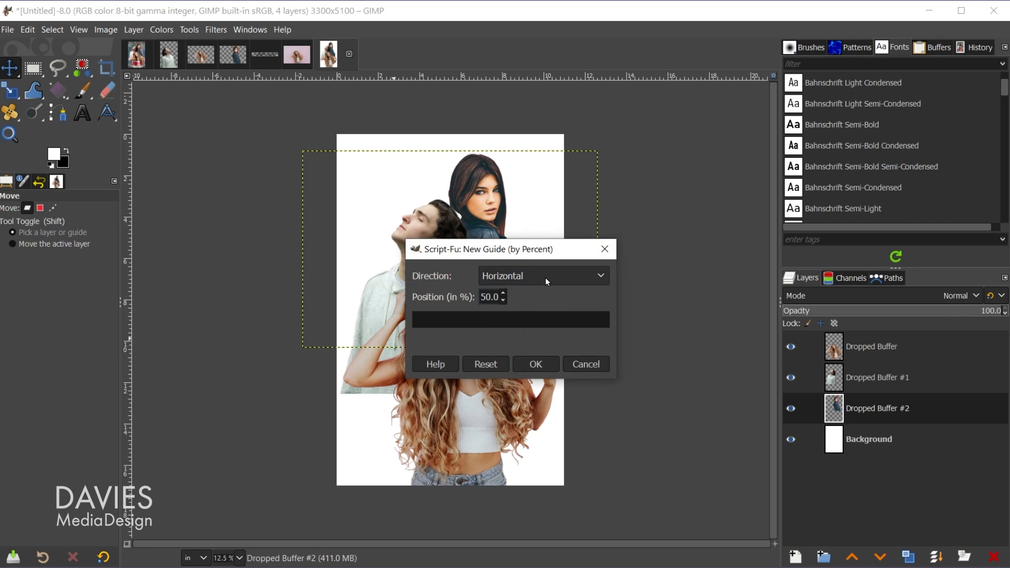
click(545, 276)
click(541, 308)
click(543, 369)
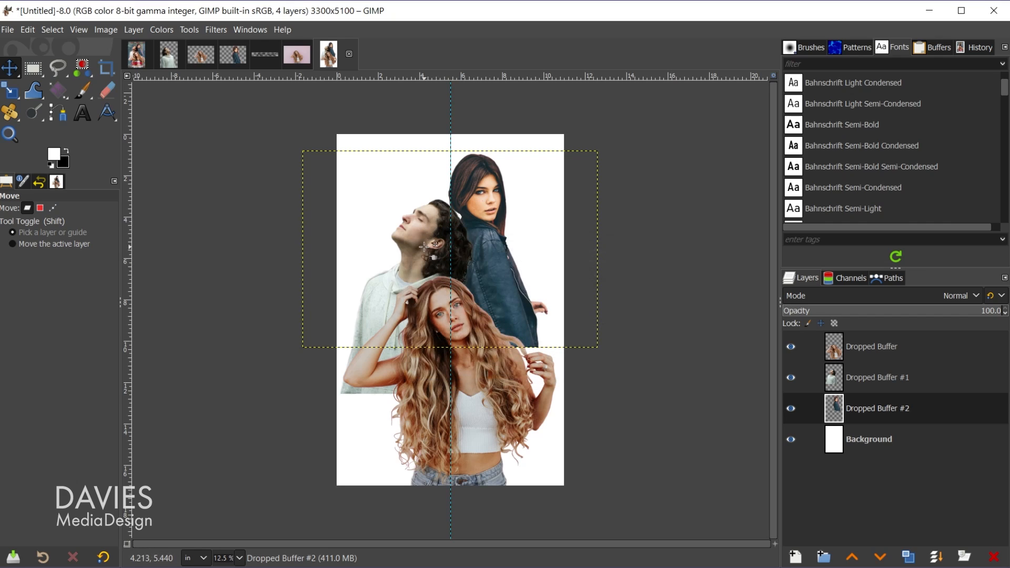
drag(425, 246, 428, 246)
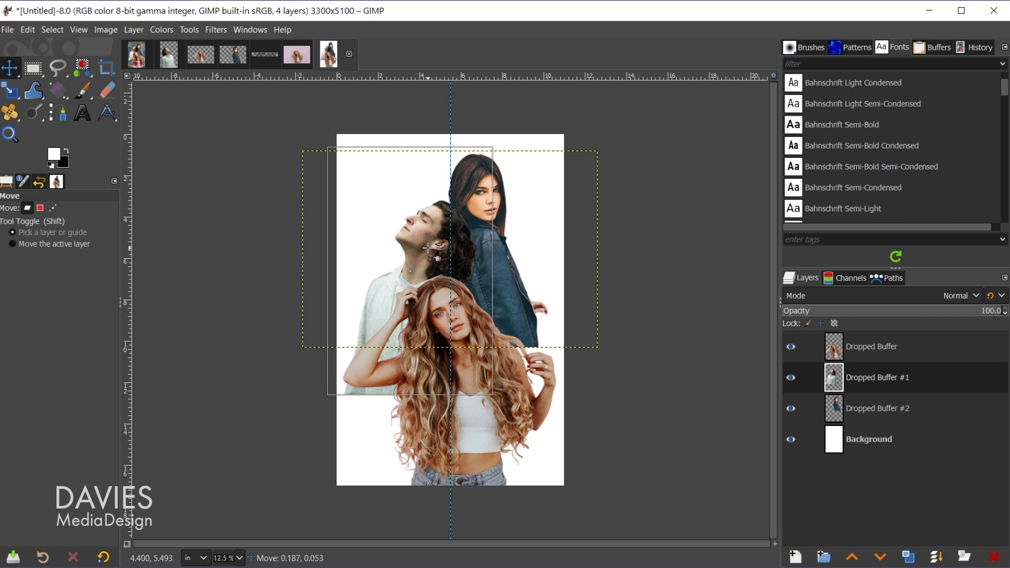
mouse_move(482, 206)
mouse_down()
mouse_move(478, 216)
mouse_move(481, 202)
mouse_up()
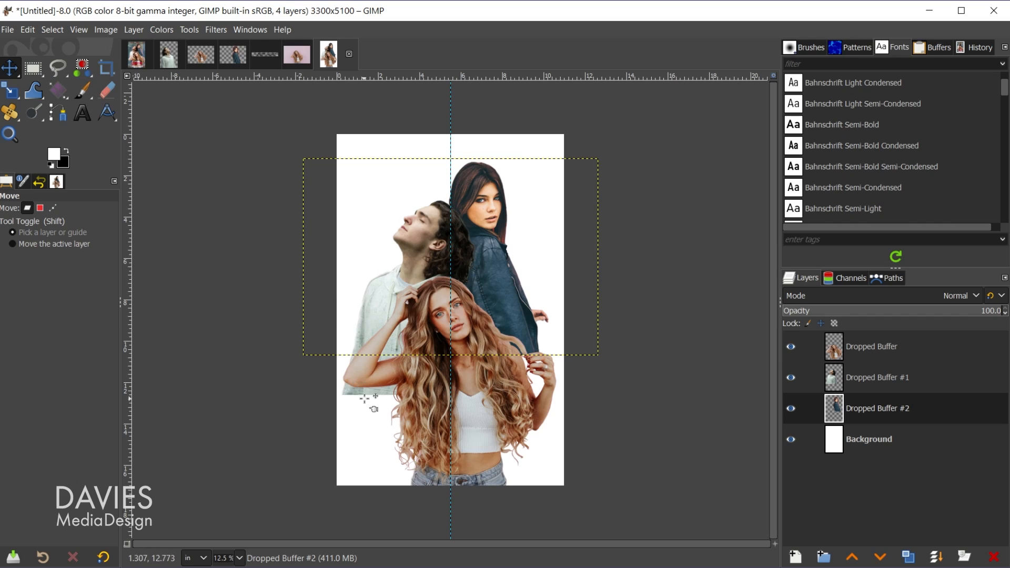
Step: Rename the man's layer "Actor"
click(837, 379)
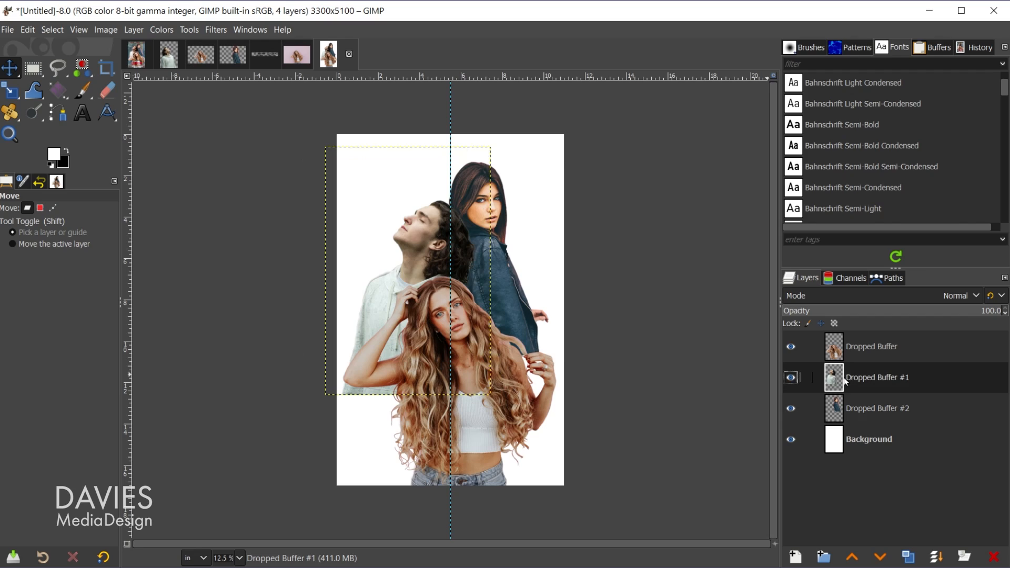
double_click(878, 374)
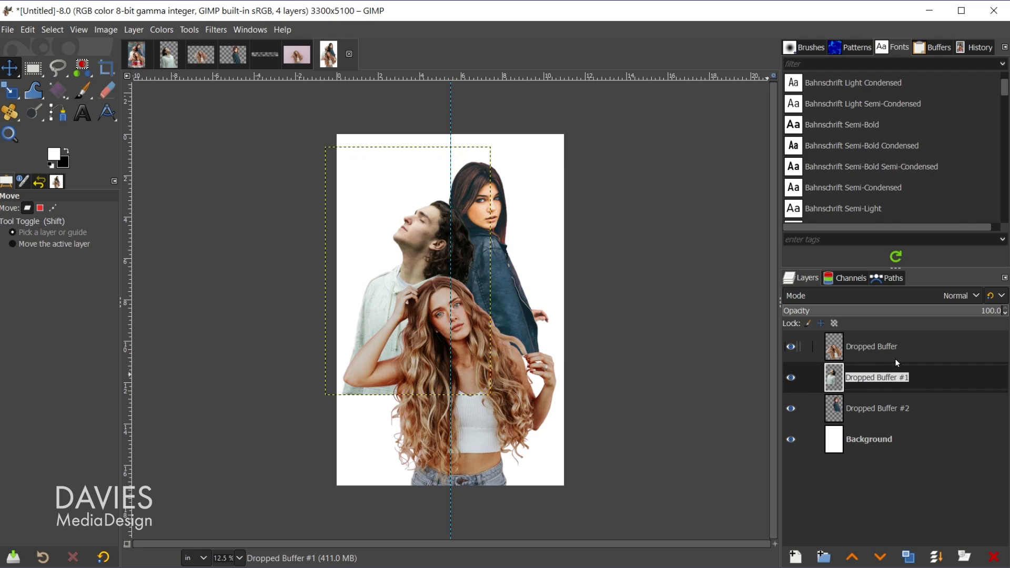
text(Actor)
key(Return)
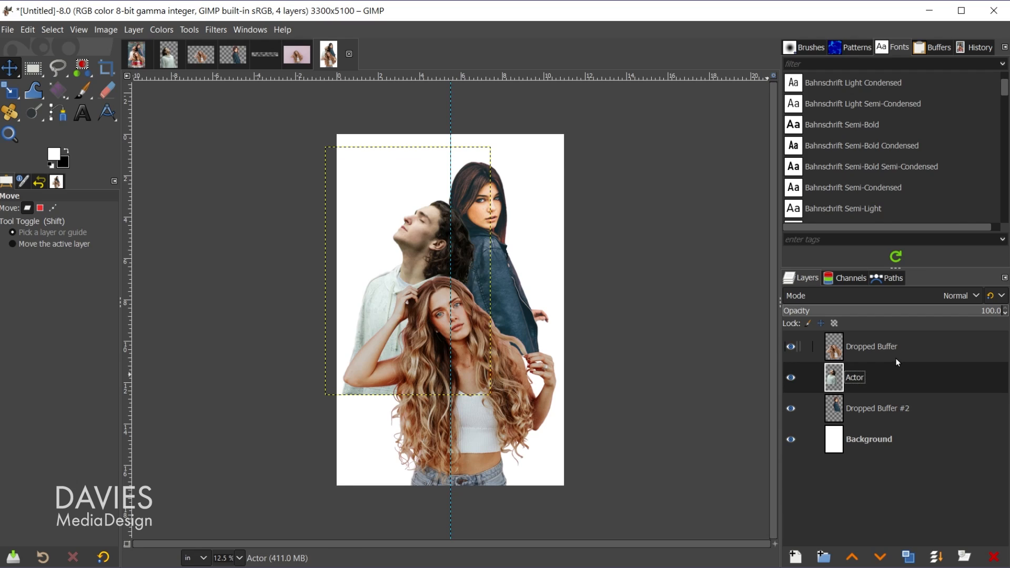
Step: Rename the foreground woman's layer "Lead Actress" and the leather-jacket woman's layer "Supporting Actress"
double_click(908, 356)
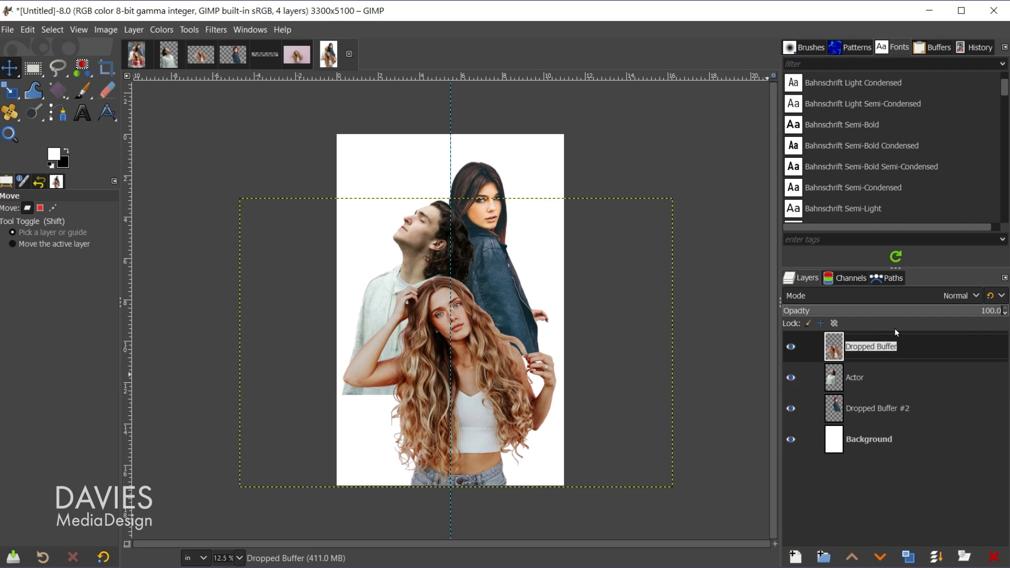
text(Lead Actress)
key(Return)
double_click(879, 409)
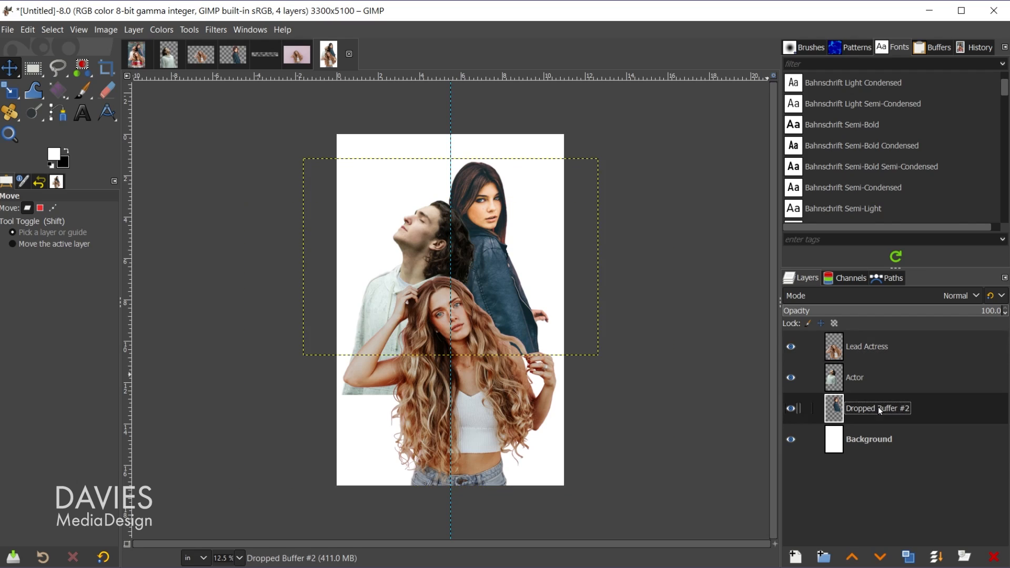
text(Supporting Actress)
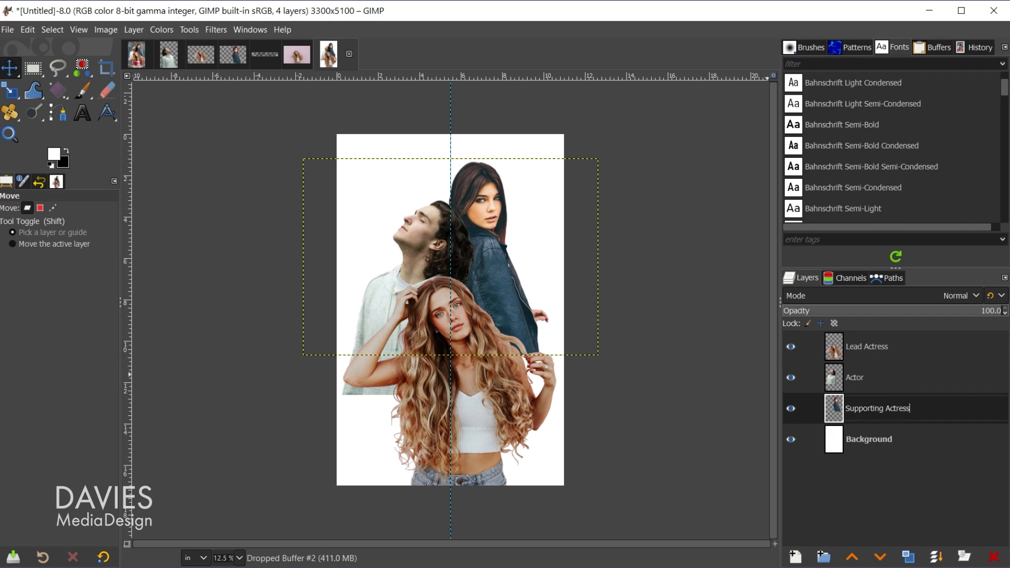
key(Return)
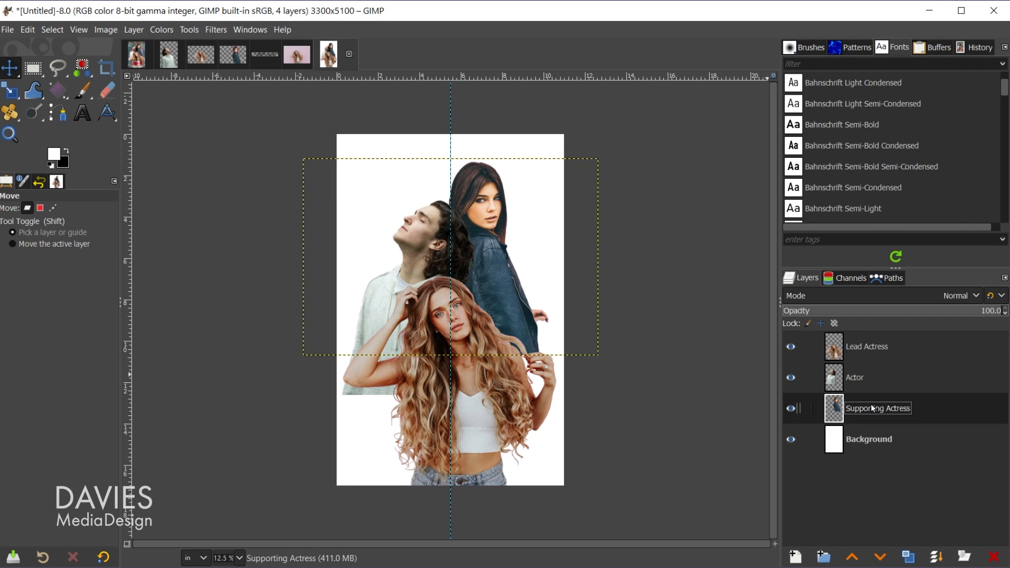
Step: Add a layer mask initialized to White (full opacity) to the Actor layer
click(841, 383)
right_click(837, 377)
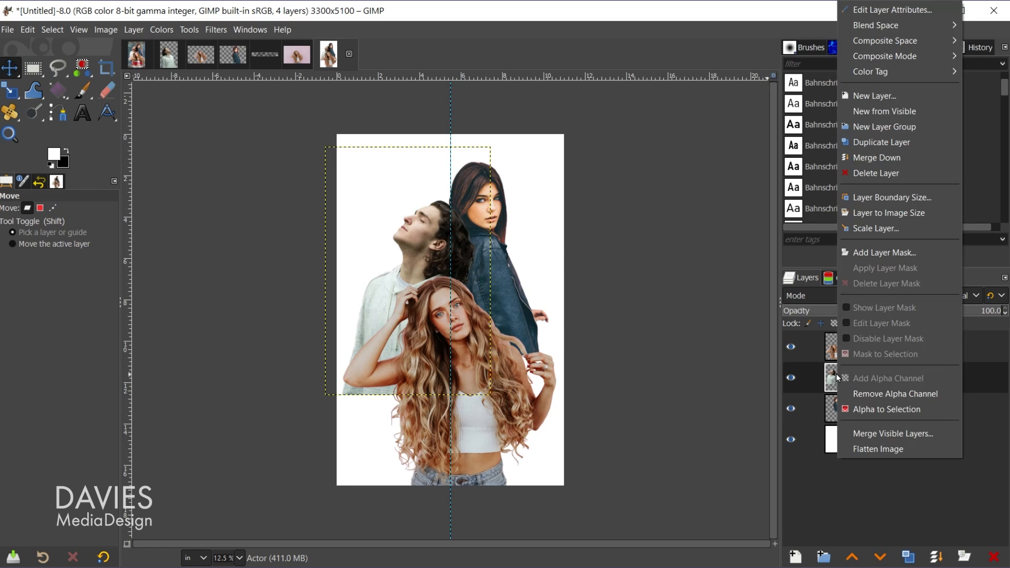
click(898, 252)
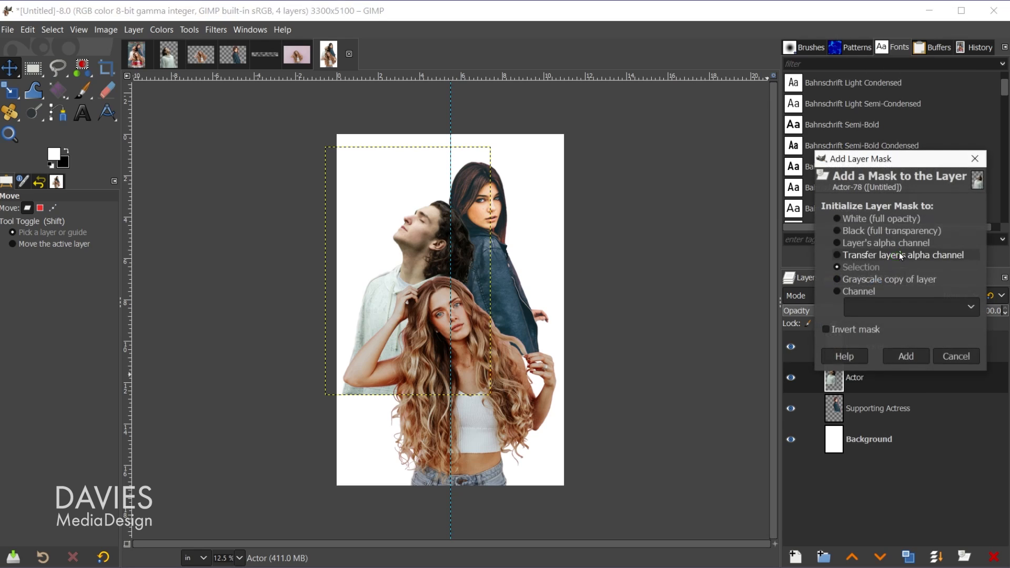
drag(884, 164, 808, 175)
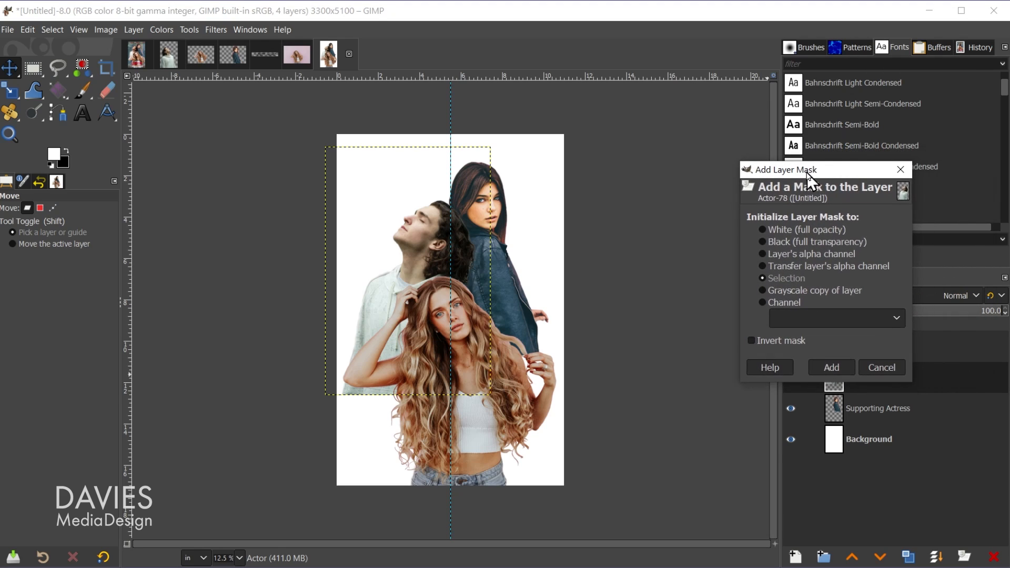
click(762, 231)
click(831, 367)
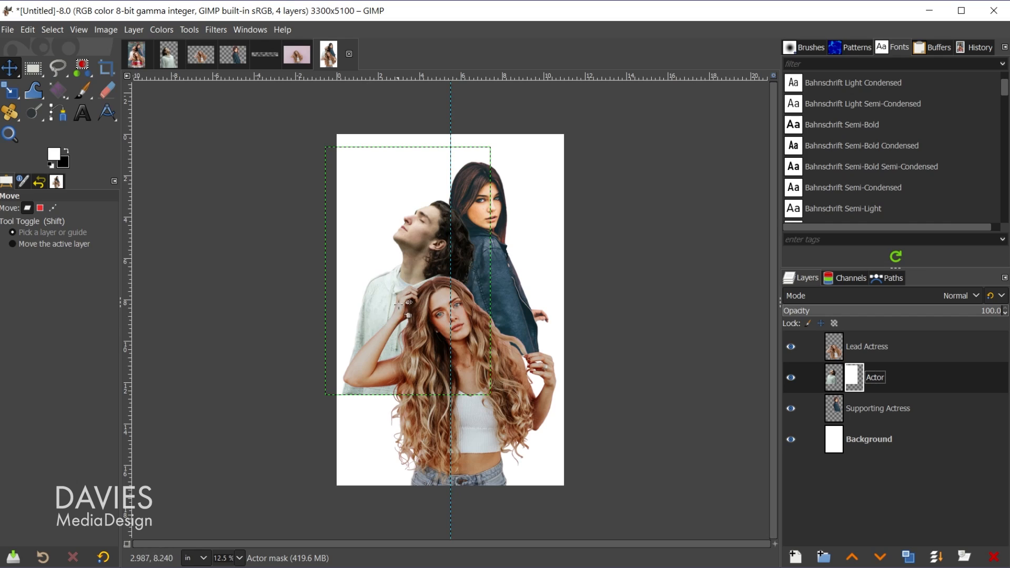
Step: Paint black on the Actor mask with a large soft brush to fade out the lower and outer edges of the man's shirt
click(83, 92)
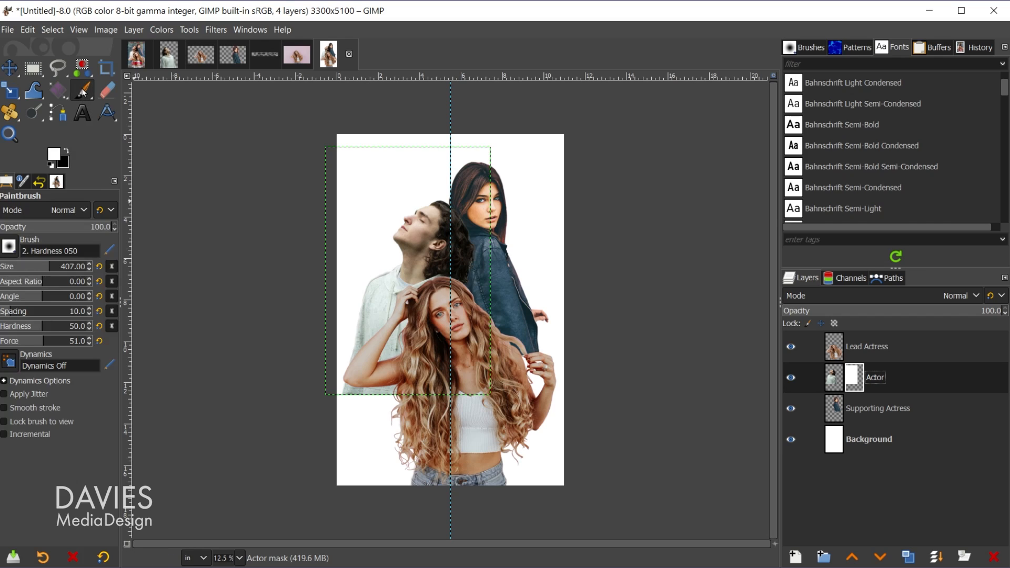
click(68, 154)
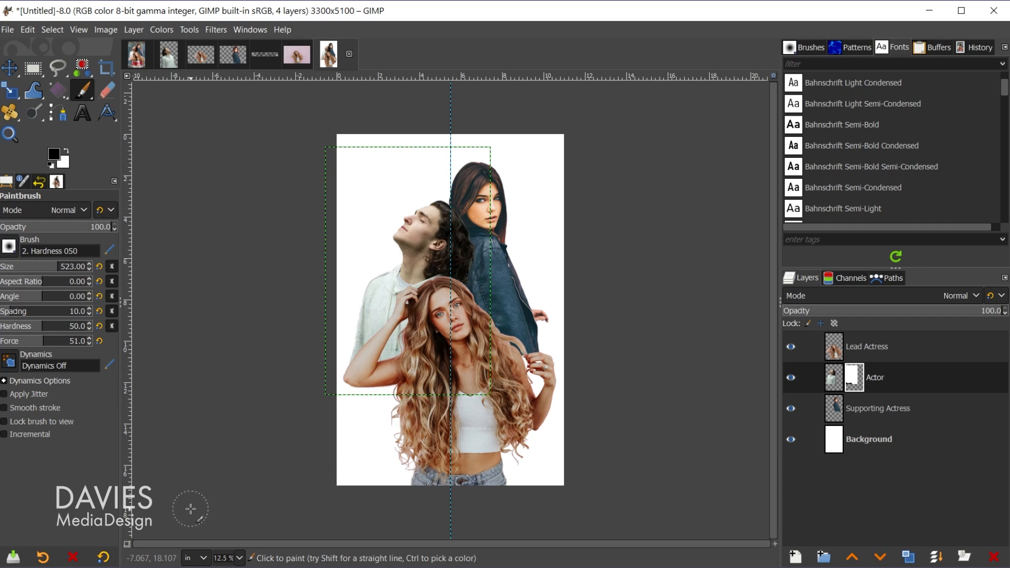
click(372, 414)
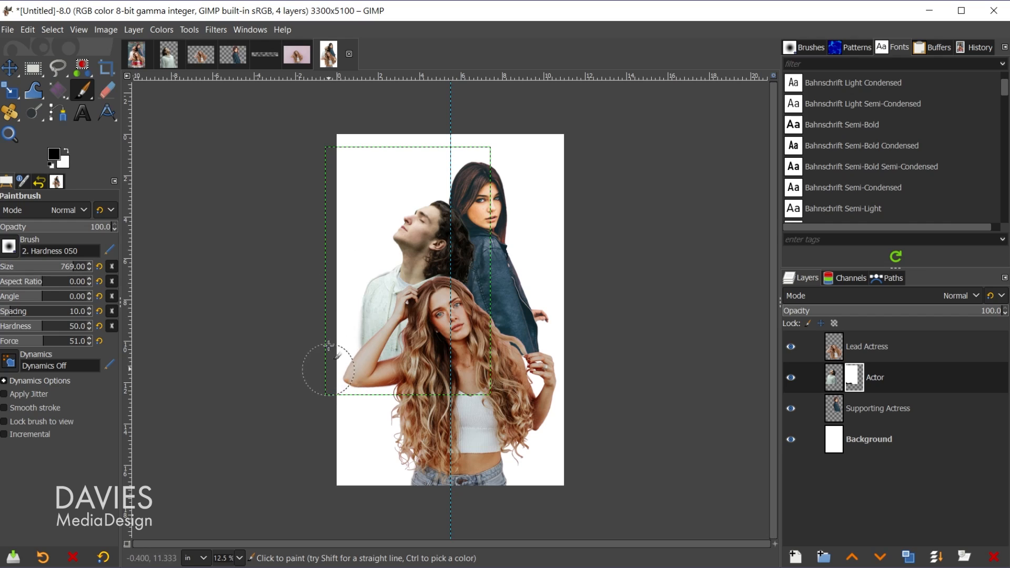
mouse_move(328, 298)
mouse_down()
mouse_move(358, 465)
mouse_move(353, 429)
mouse_up()
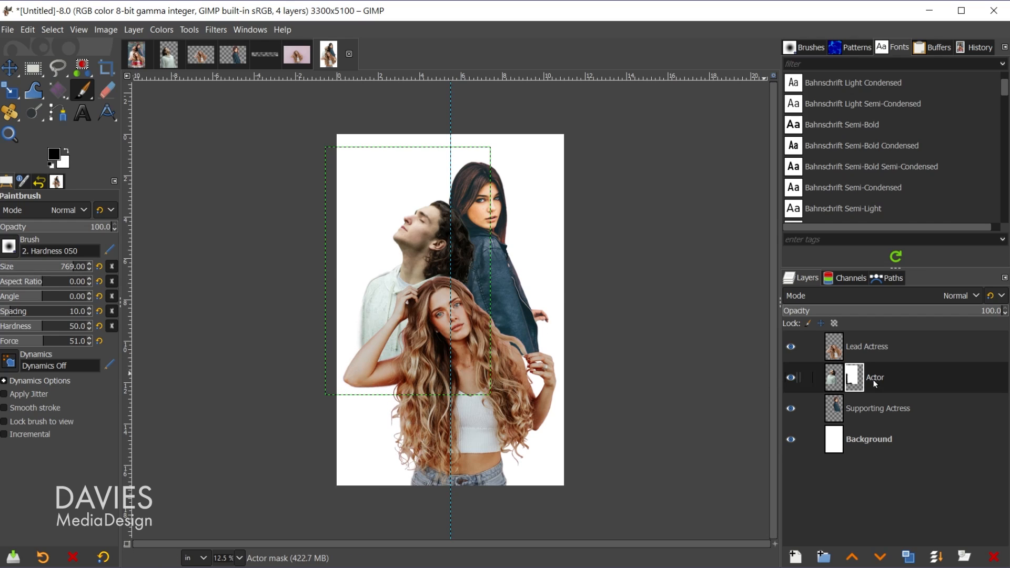
Step: Add a White (full opacity) layer mask to the Supporting Actress layer
click(838, 413)
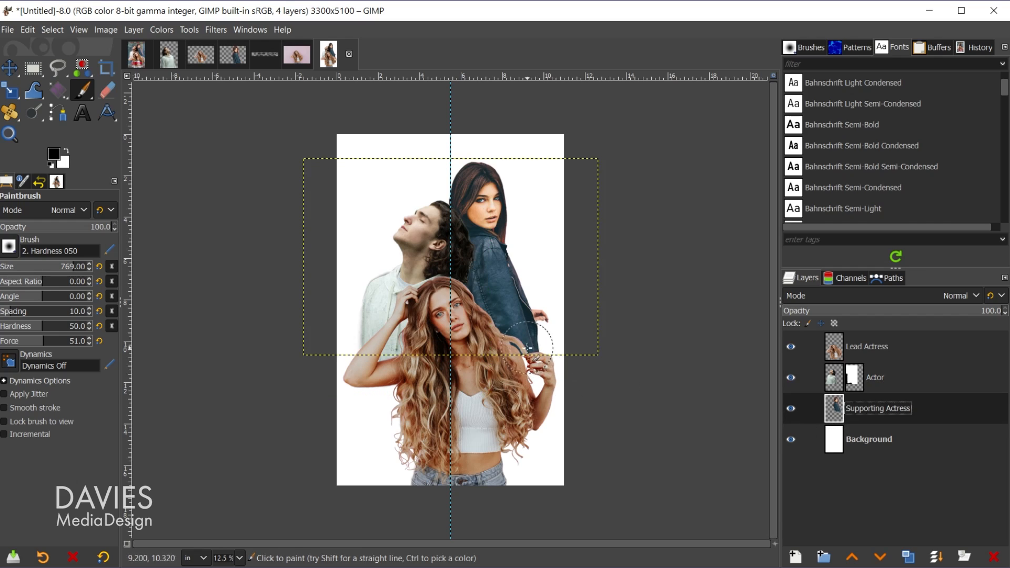
right_click(833, 415)
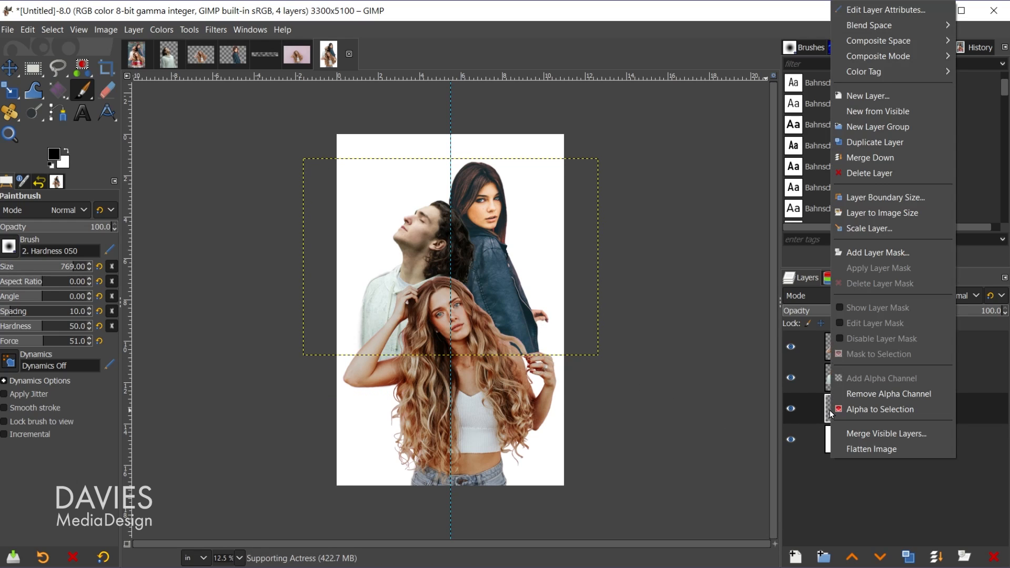
click(908, 250)
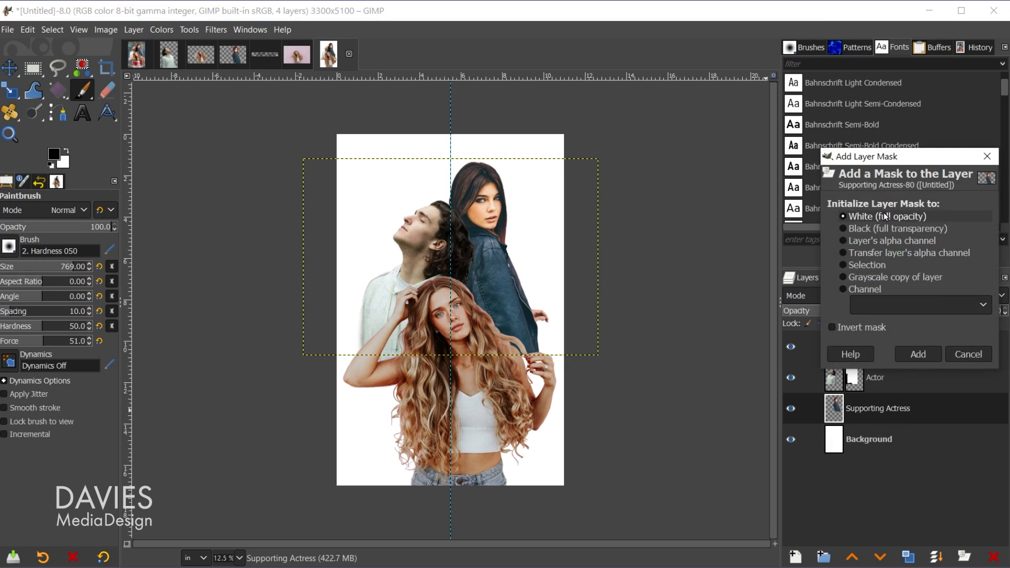
click(918, 354)
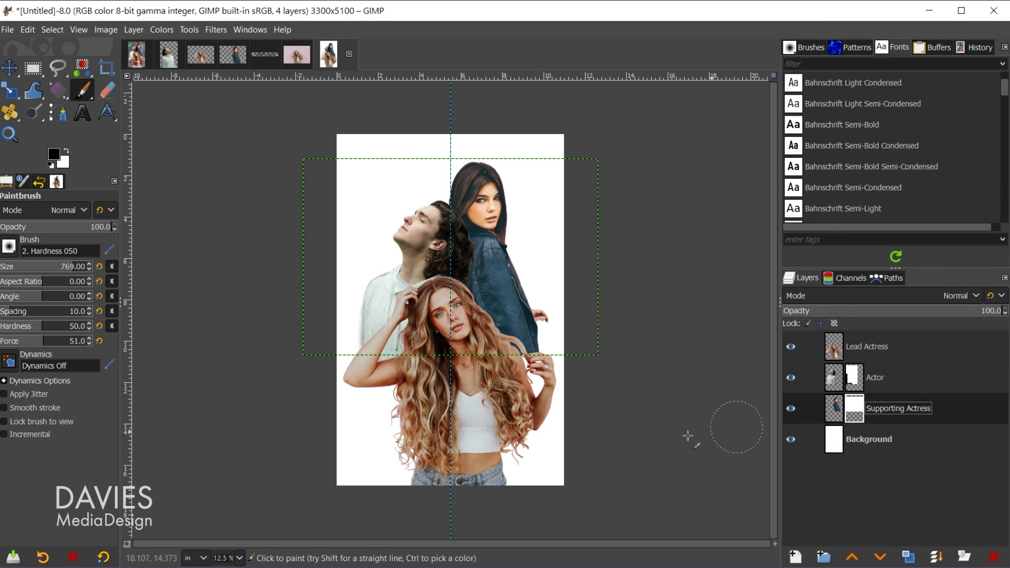
Step: Paint black on the Supporting Actress mask with a soft brush at hardness 35 to fade the jacket's lower edge above the lead actress's raised hand
mouse_move(571, 383)
mouse_down()
mouse_move(537, 391)
mouse_move(553, 353)
mouse_up()
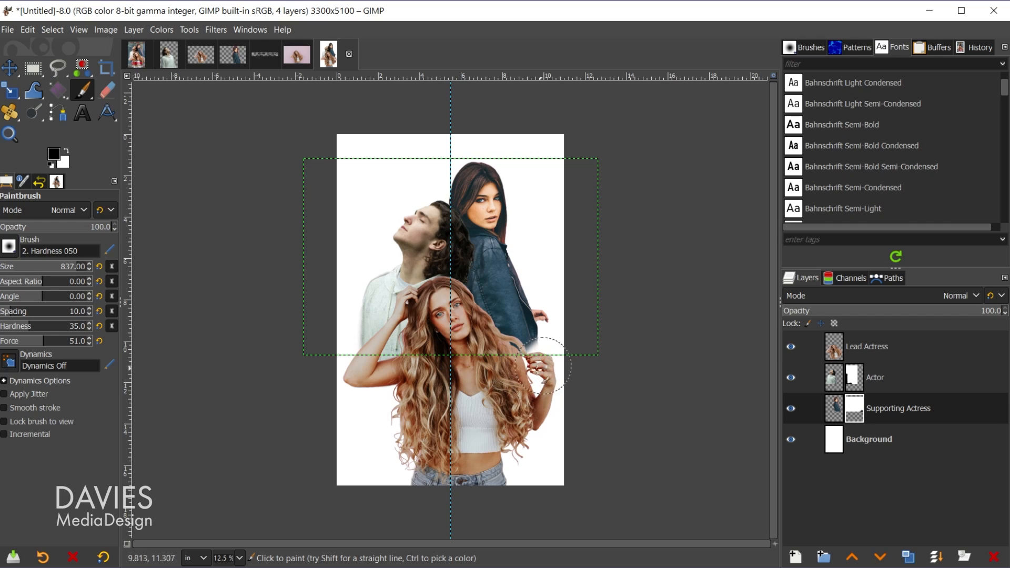
mouse_move(503, 362)
mouse_down()
mouse_move(537, 373)
mouse_move(548, 337)
mouse_move(546, 352)
mouse_move(559, 338)
mouse_move(552, 359)
mouse_move(514, 370)
mouse_up()
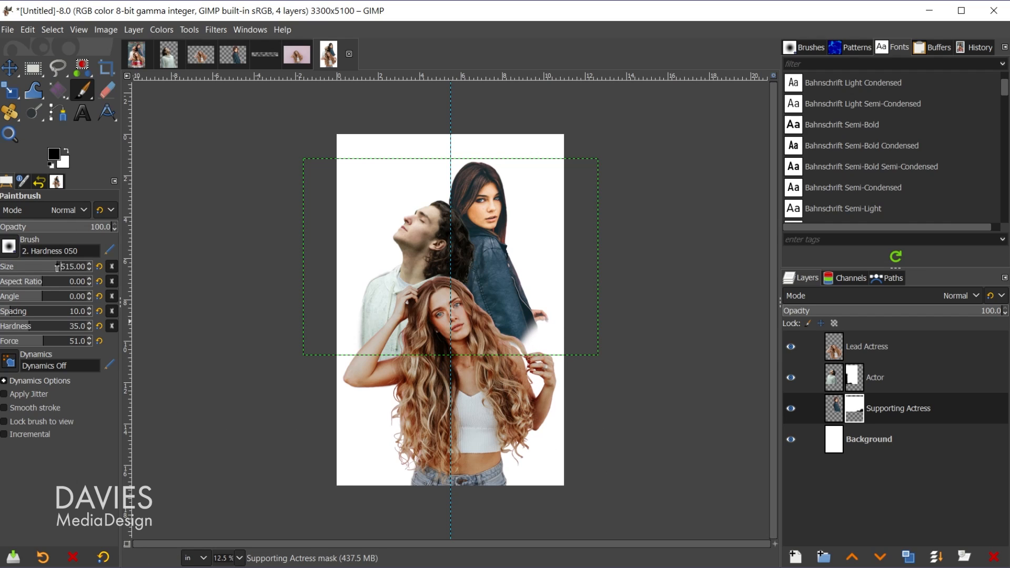
drag(58, 267, 50, 268)
ctrl+scroll(524, 322, up, 3)
drag(599, 347, 555, 359)
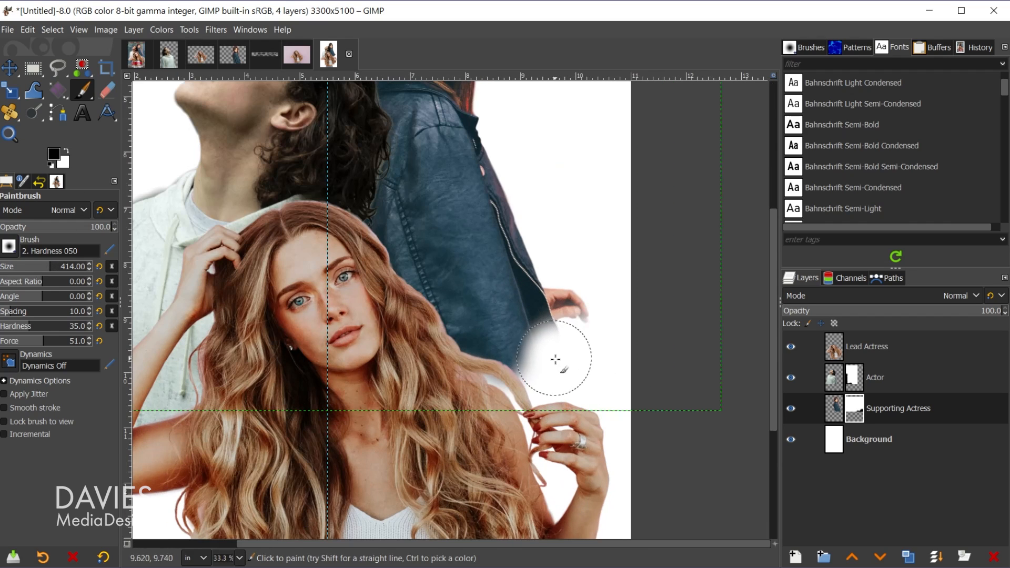
Step: Restore part of the jacket's lower edge by painting white on the mask, and soften its outer end again with black
ctrl+scroll(605, 416, down, 2)
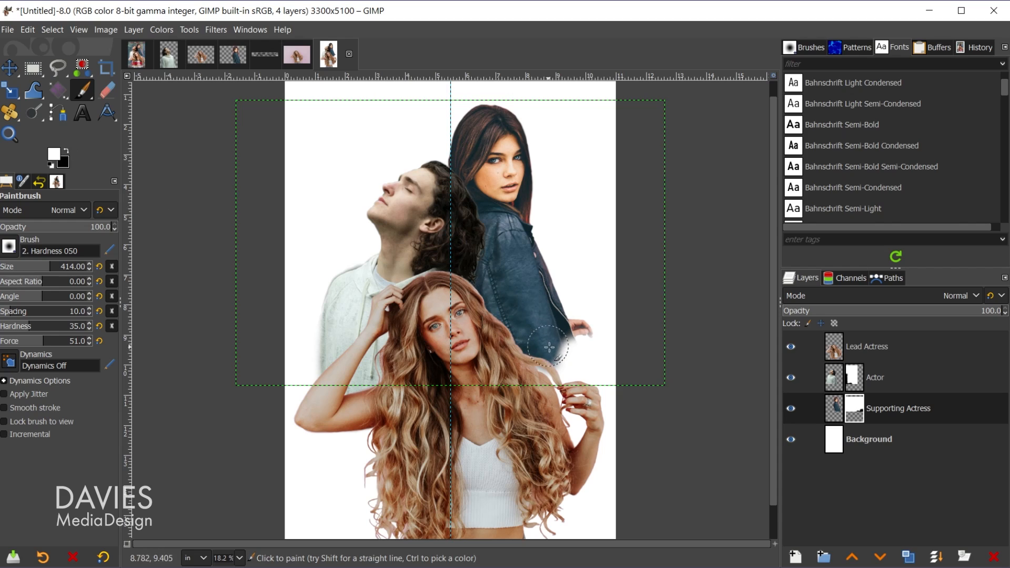
mouse_move(554, 340)
mouse_down()
mouse_move(570, 348)
mouse_move(566, 341)
mouse_up()
drag(580, 405, 550, 362)
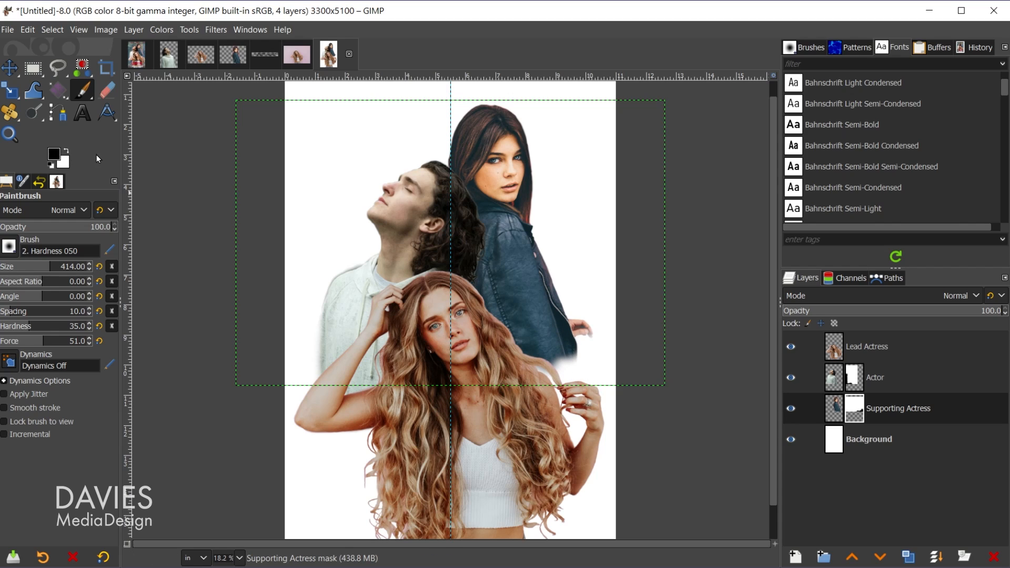
mouse_move(582, 372)
mouse_down()
mouse_move(574, 353)
mouse_move(587, 358)
mouse_up()
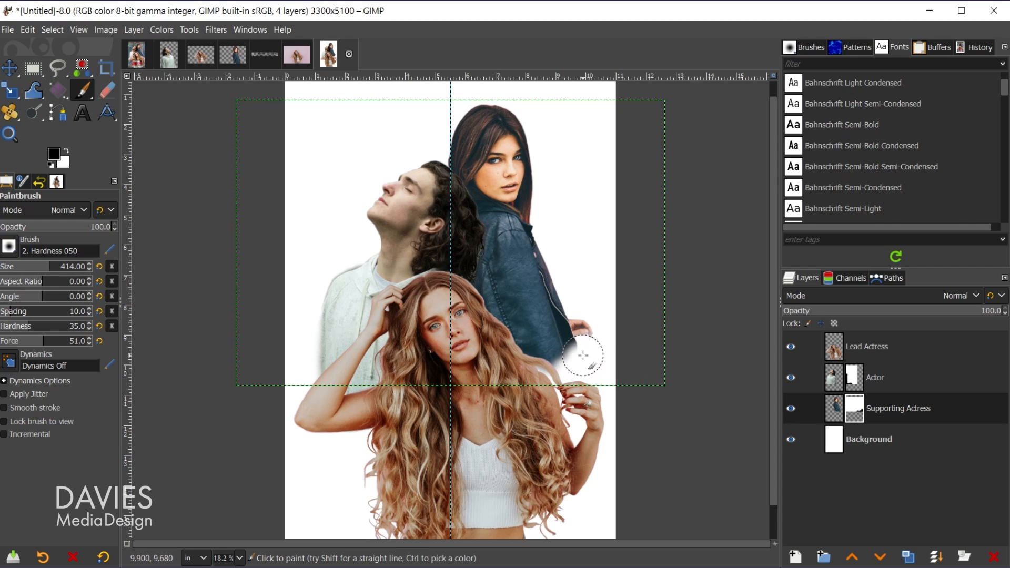
scroll(513, 421, down, 1)
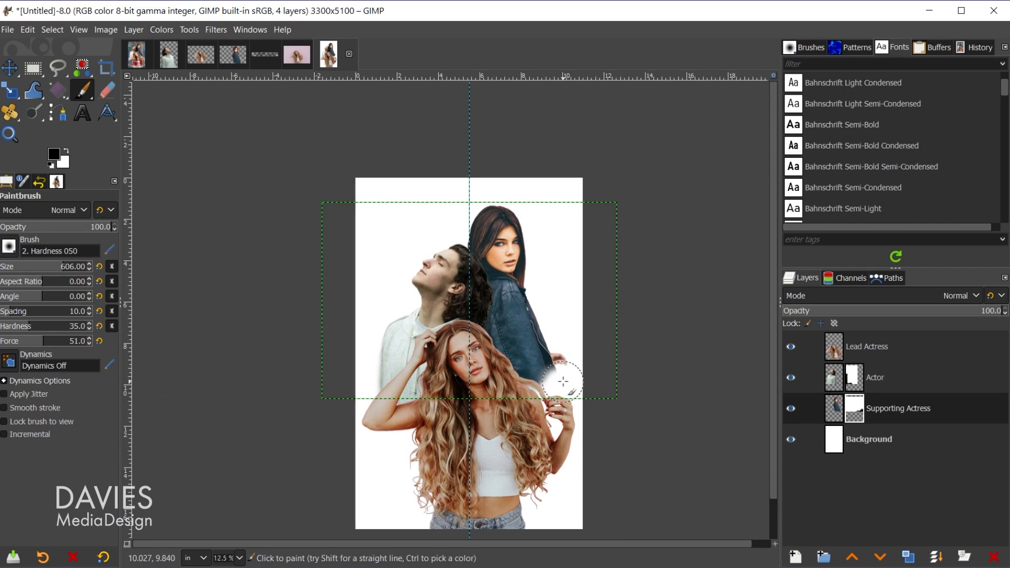
scroll(484, 366, down, 3)
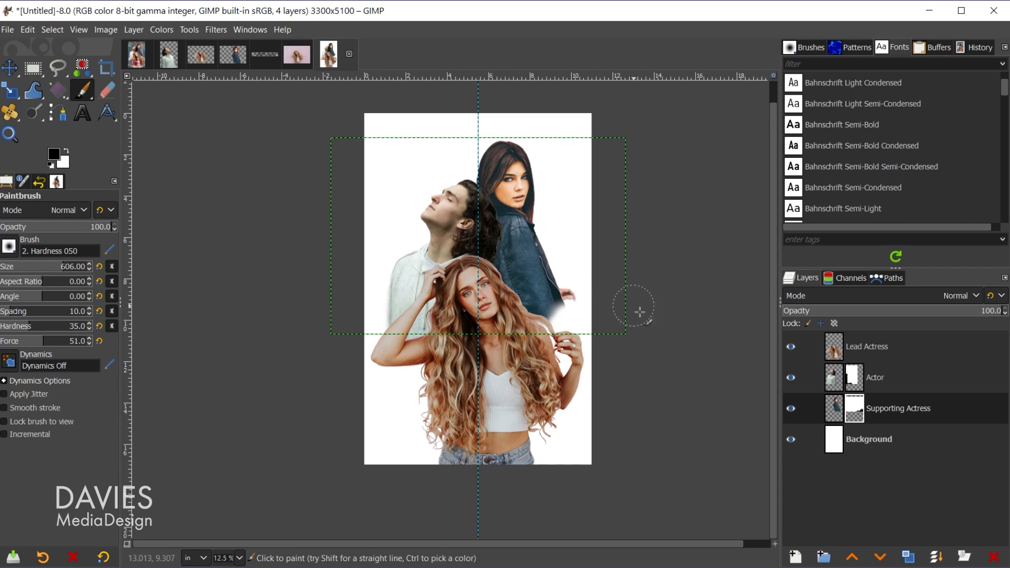
Step: Scale the Supporting Actress layer proportionally to about 13.35 × 8.90 in and move it slightly right so she stands beside the center guide
click(837, 414)
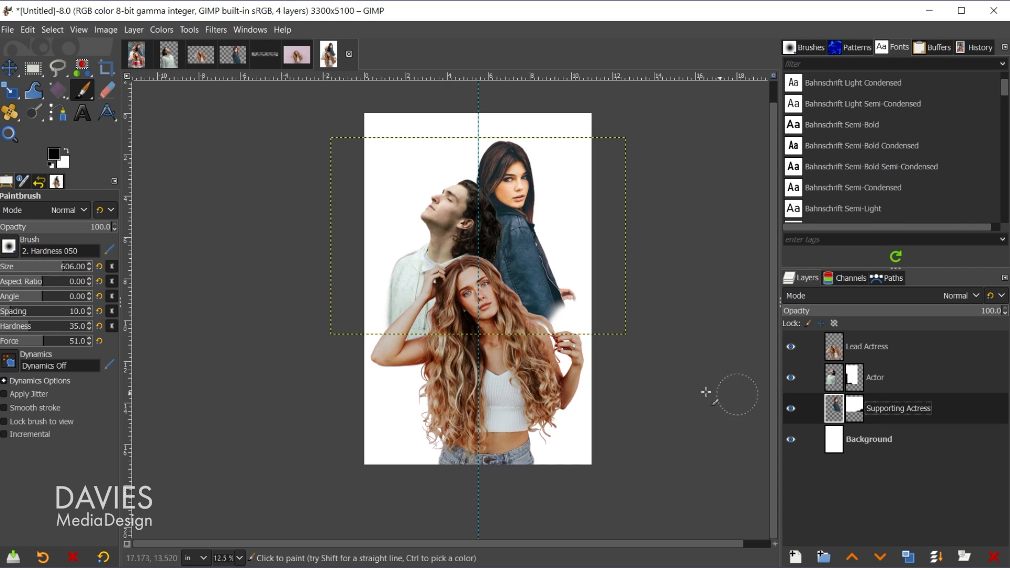
key(shift+s)
click(596, 173)
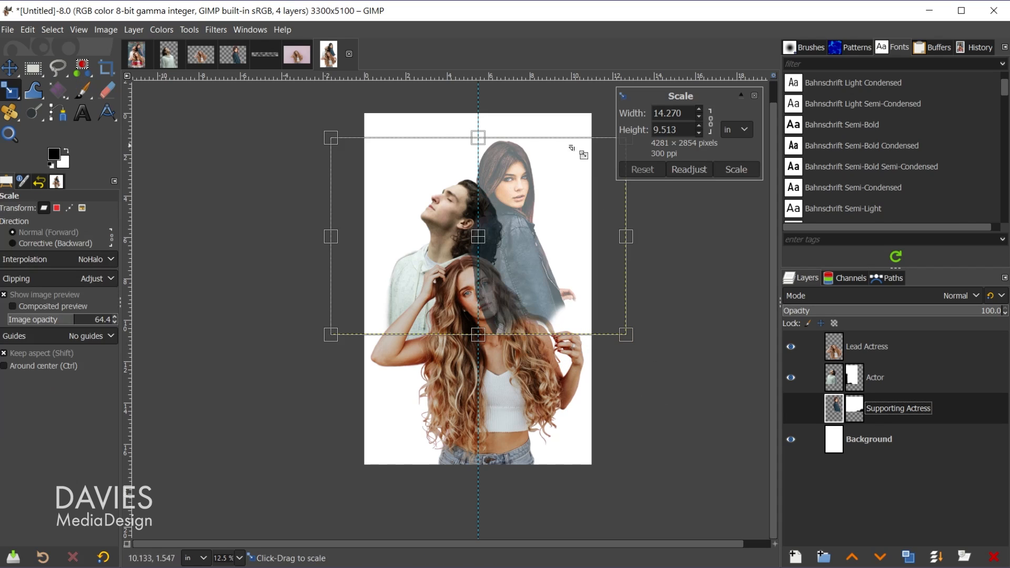
drag(628, 239, 612, 240)
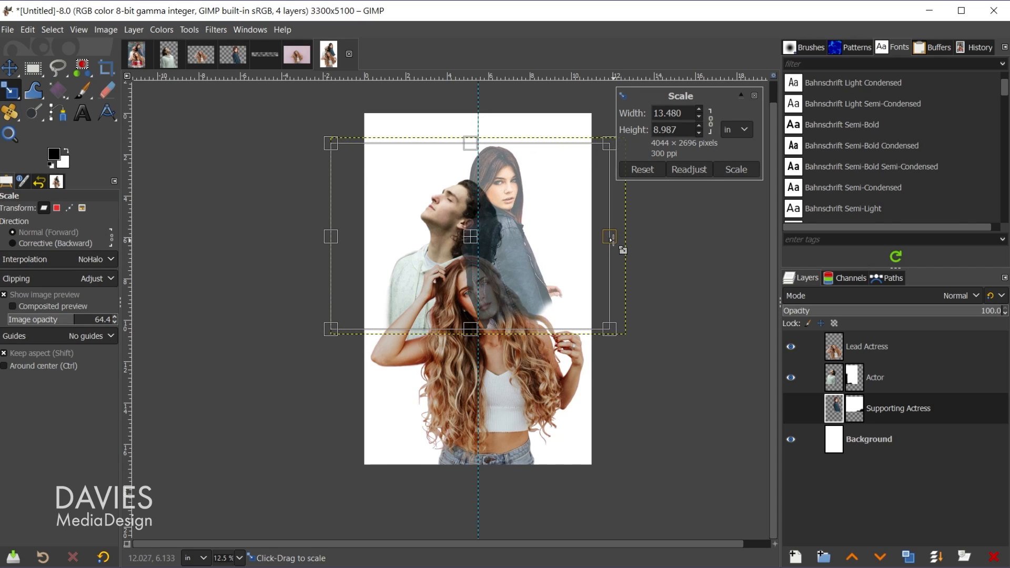
drag(477, 239, 480, 240)
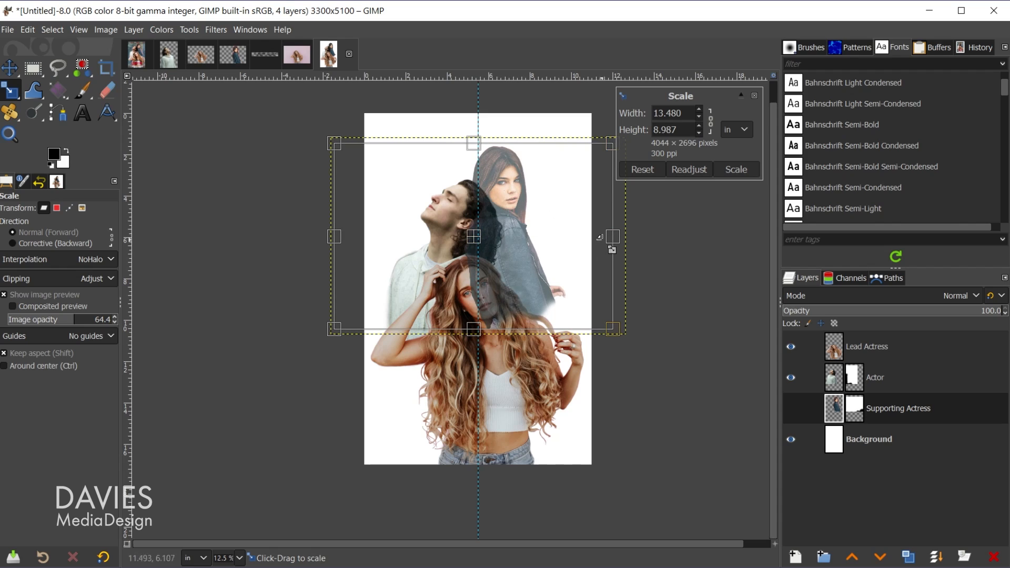
drag(621, 247, 619, 247)
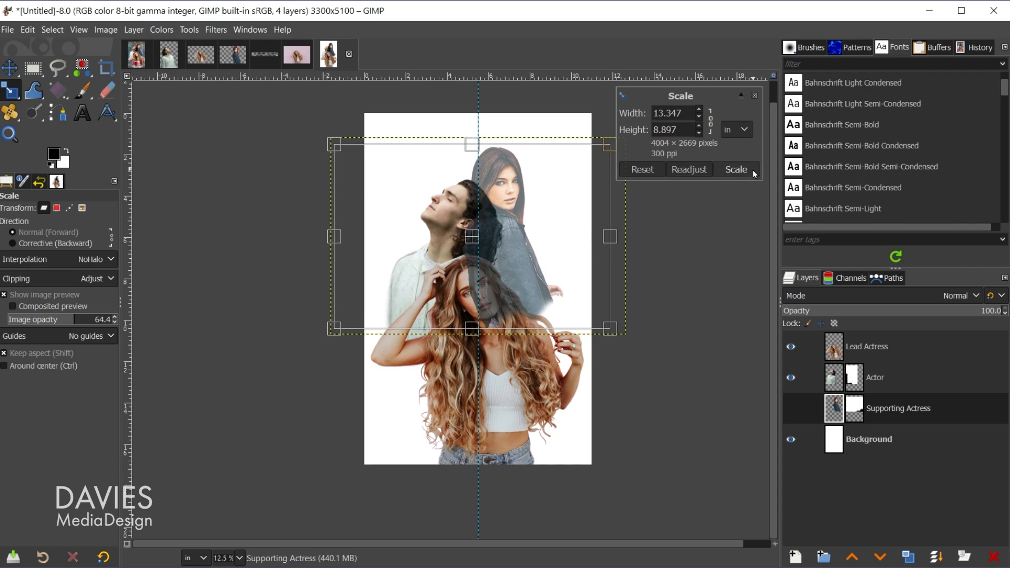
click(734, 171)
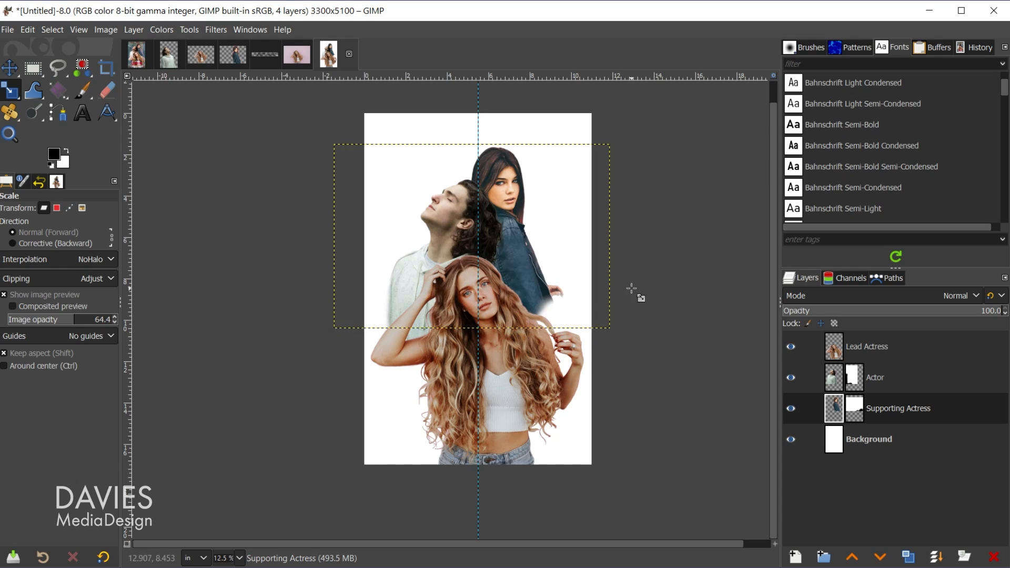
key(m)
drag(508, 193, 517, 195)
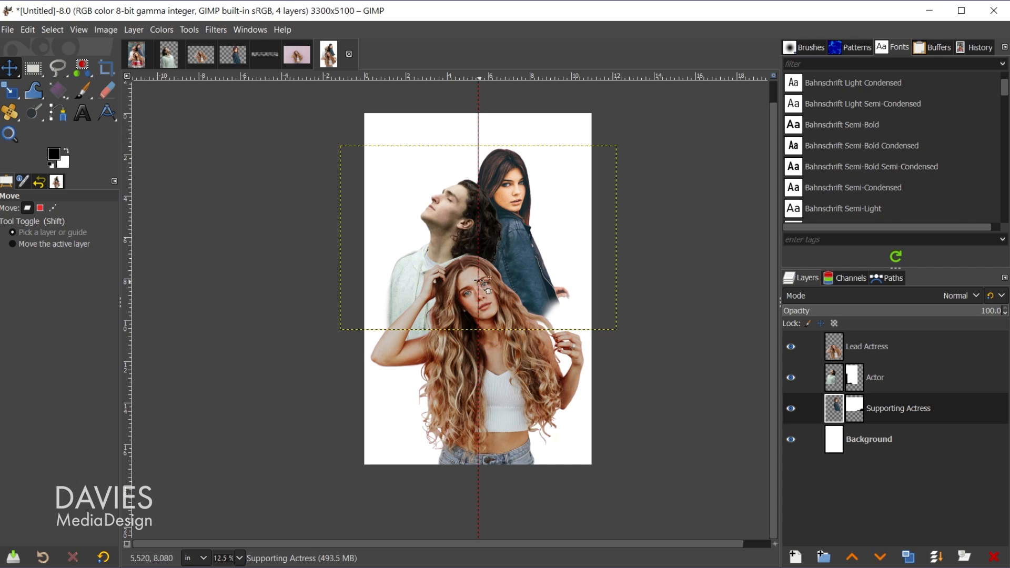
Step: Create a transparent full-size layer named Highlight 1 and place it between the Lead Actress and Actor layers
click(795, 556)
text(Highlight 1)
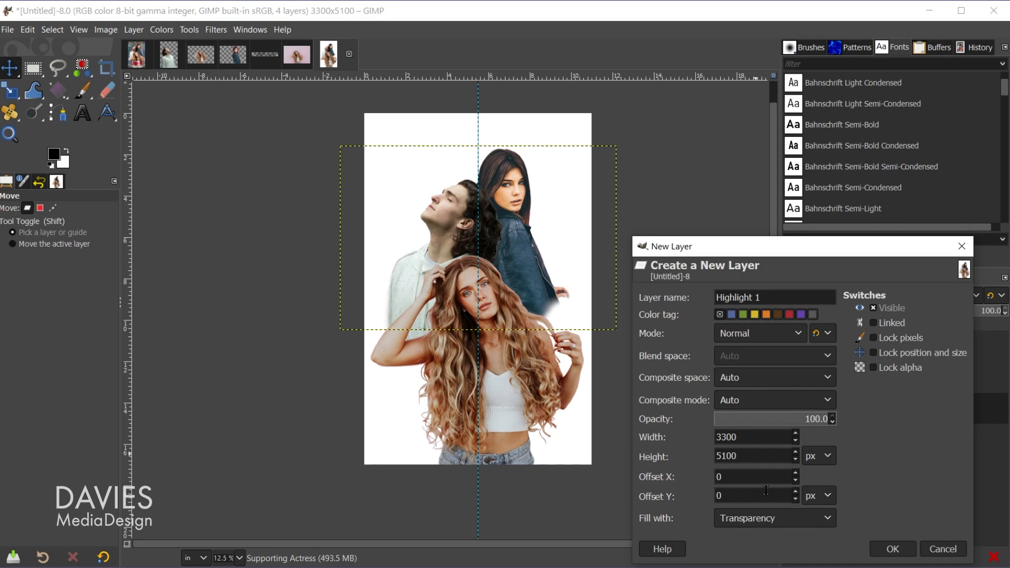
click(898, 545)
drag(861, 423, 839, 374)
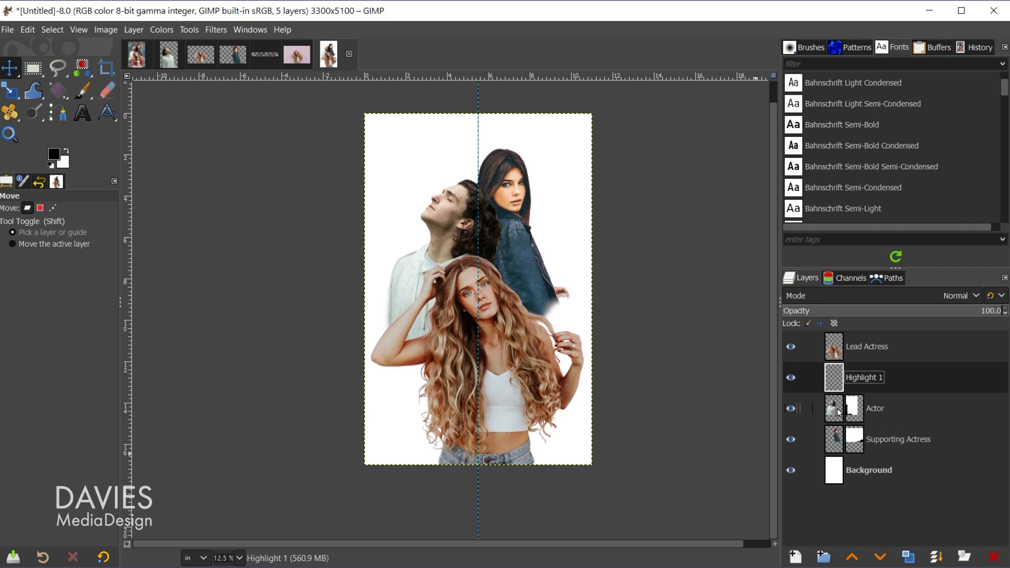
Step: Paint a soft white glow behind the lead actress's head and shoulders on Highlight 1, and remove the vertical center guide
click(82, 91)
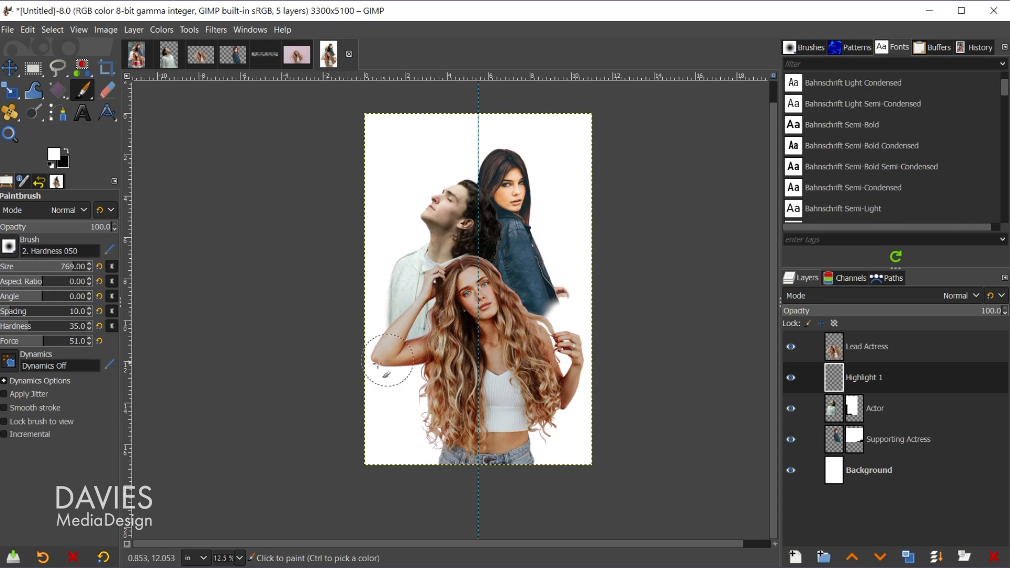
mouse_move(389, 337)
mouse_down()
mouse_move(380, 328)
mouse_move(420, 322)
mouse_move(415, 301)
mouse_move(431, 262)
mouse_move(471, 263)
mouse_move(550, 336)
mouse_up()
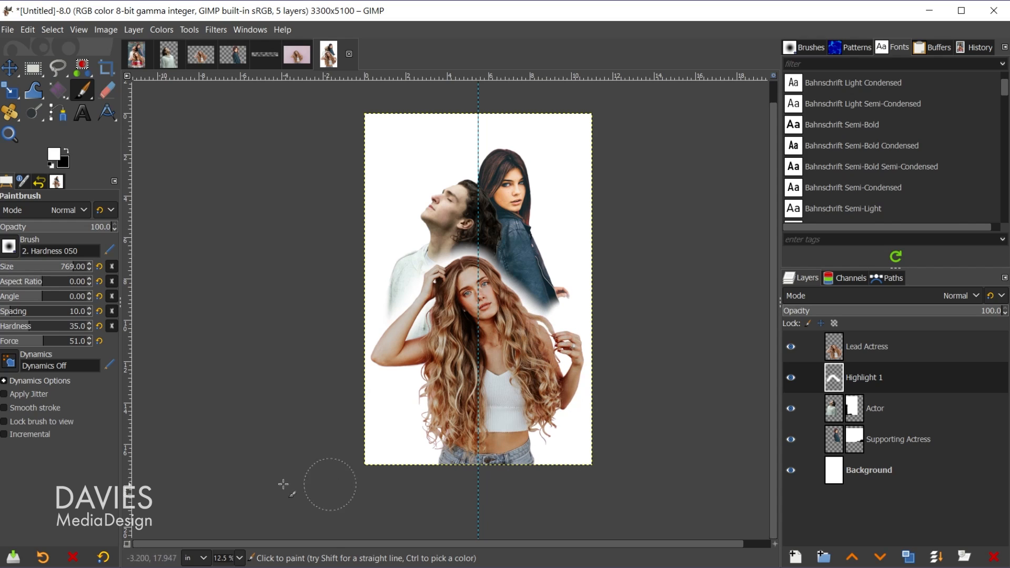
click(20, 70)
drag(477, 100, 305, 111)
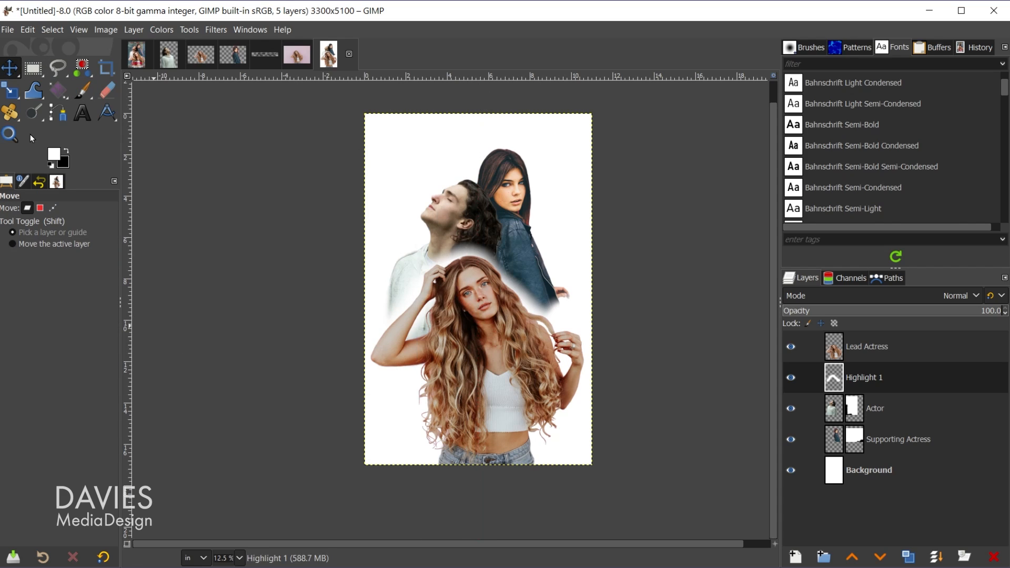
Step: Reduce the brush size to 515 and add more white glow on Highlight 1 around the lead actress's raised arm and hair
click(81, 90)
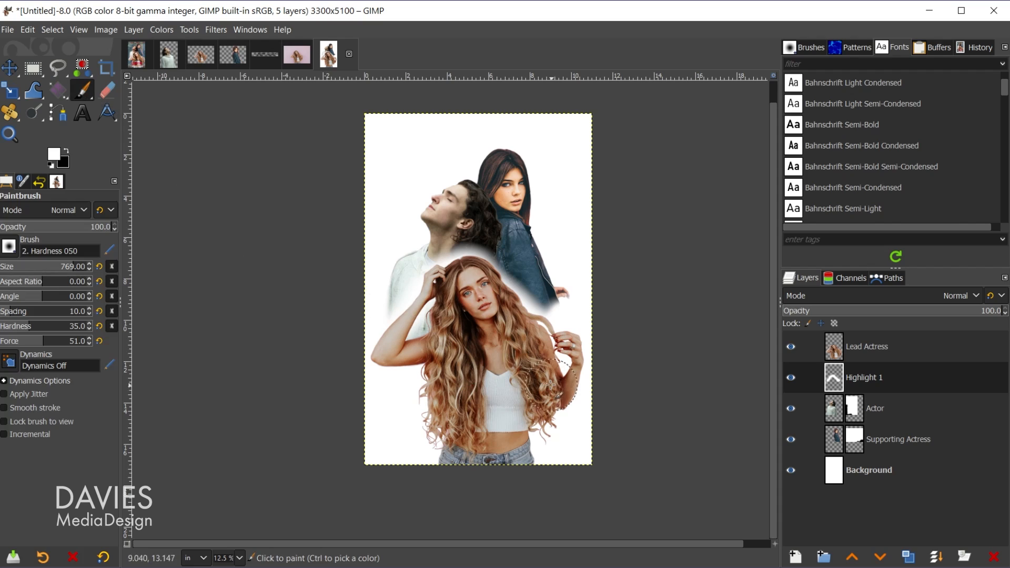
scroll(421, 373, up, 2)
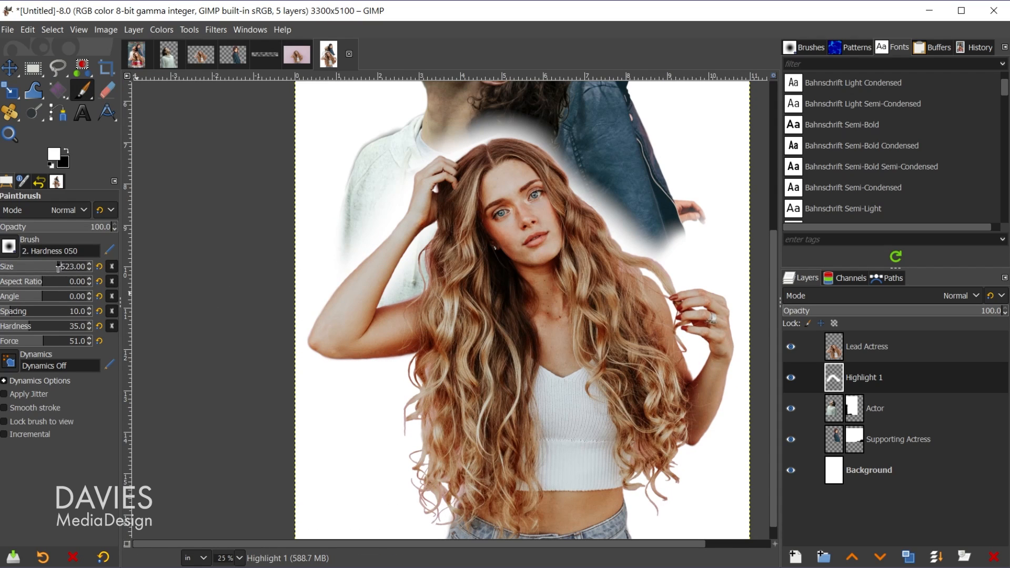
drag(58, 266, 57, 267)
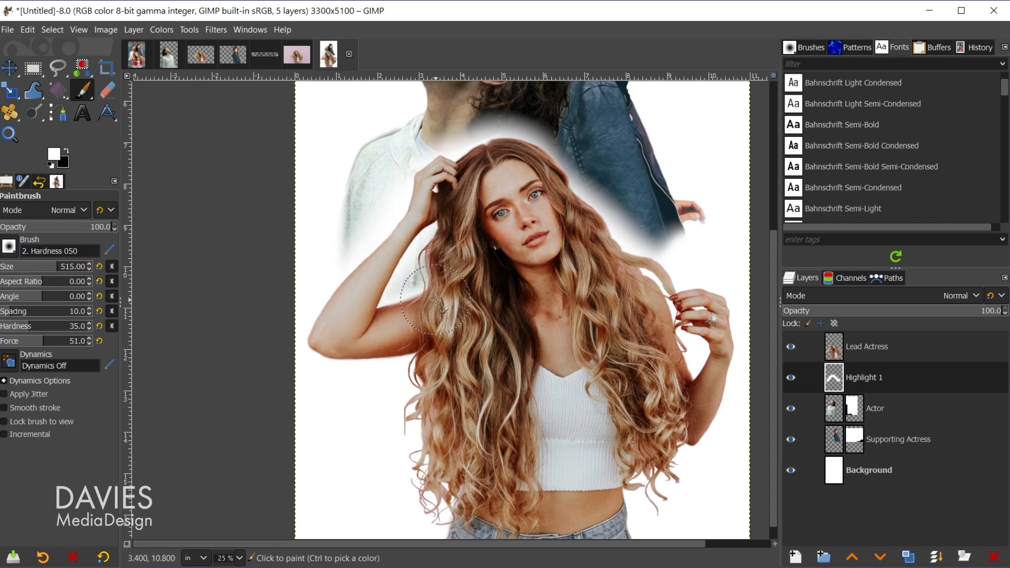
scroll(650, 381, down, 1)
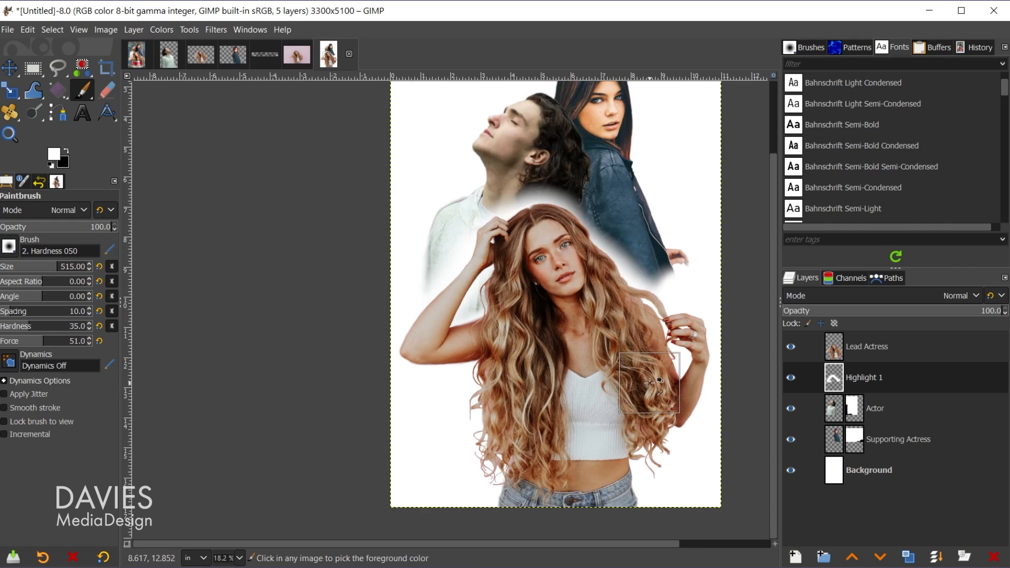
scroll(649, 381, down, 1)
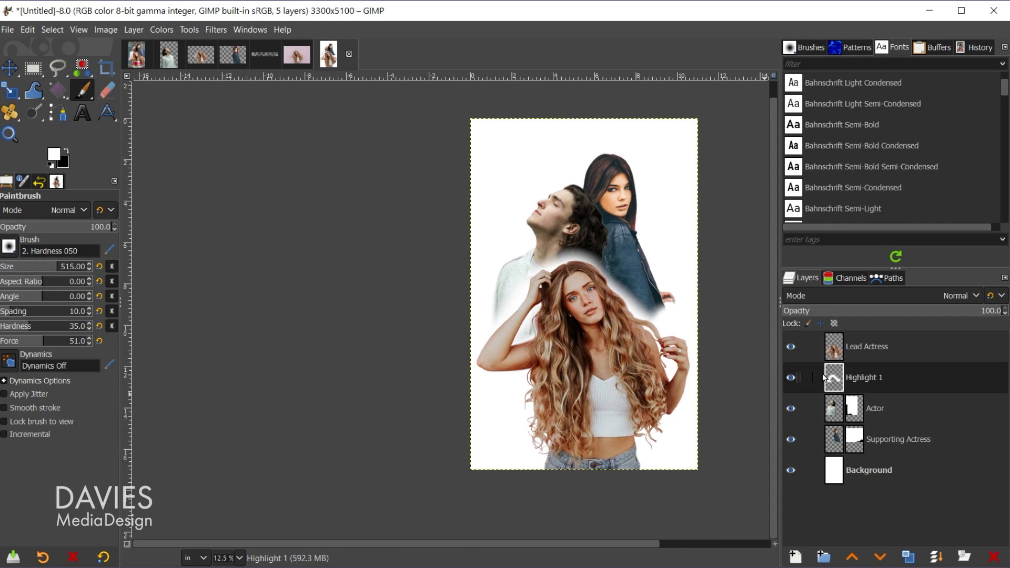
Step: Create a transparent layer named Highlight 2 and place it between the Actor and Supporting Actress layers
click(795, 556)
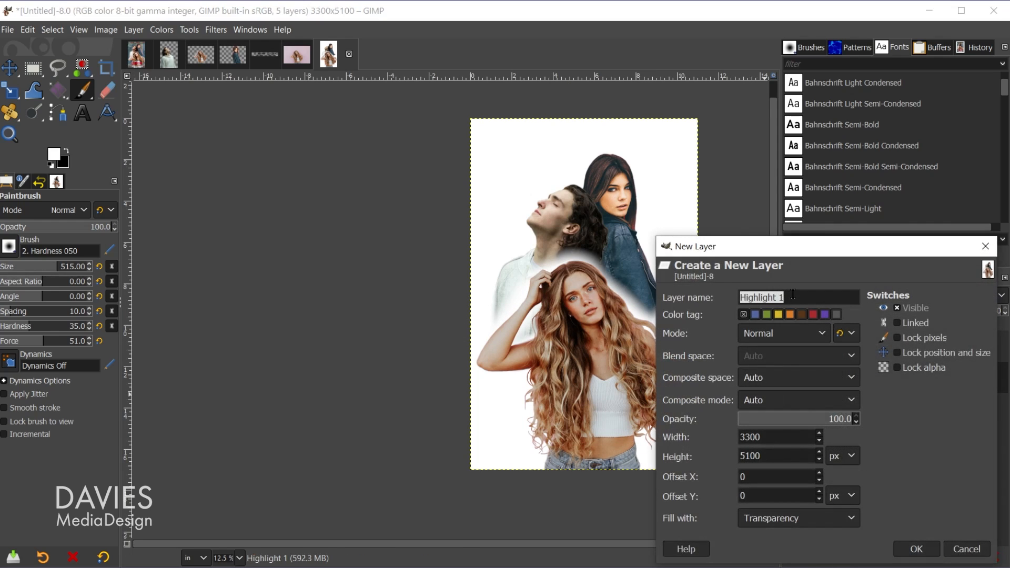
click(783, 297)
click(926, 554)
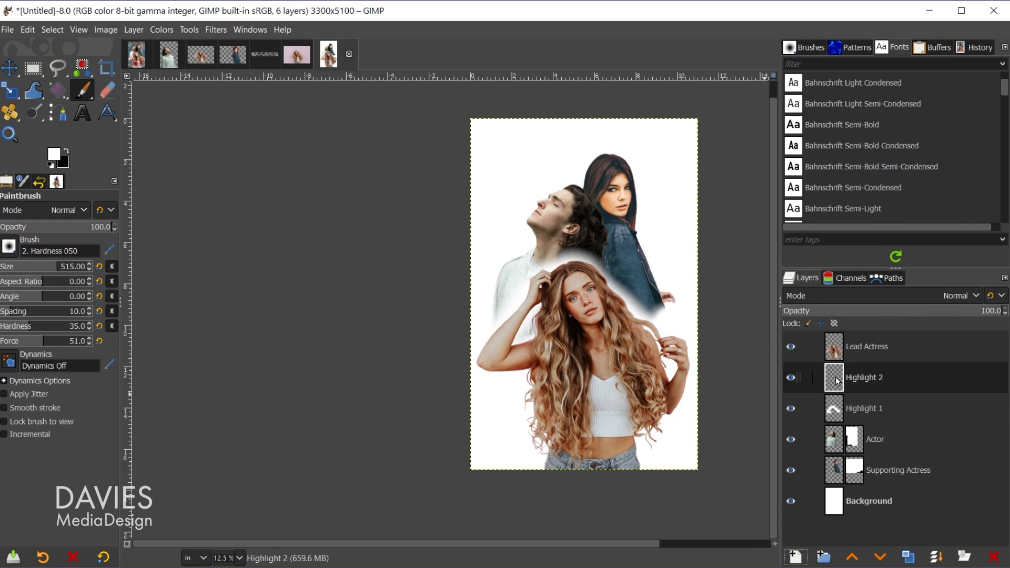
drag(837, 381, 836, 458)
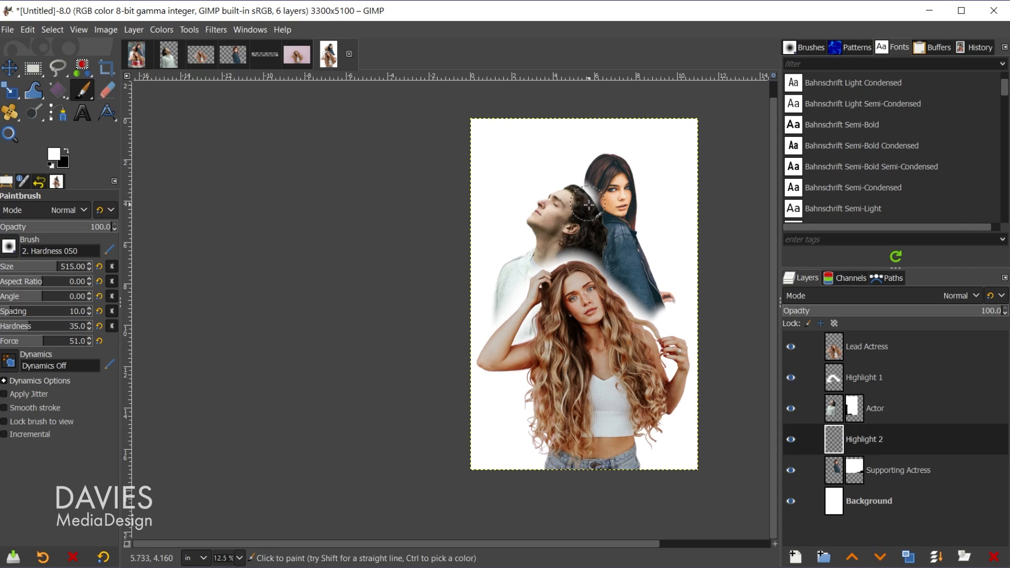
Step: Paint a soft white glow around the actor's hair and the back of his neck on Highlight 2, redoing the first stroke
drag(588, 205, 600, 245)
key(ctrl+z)
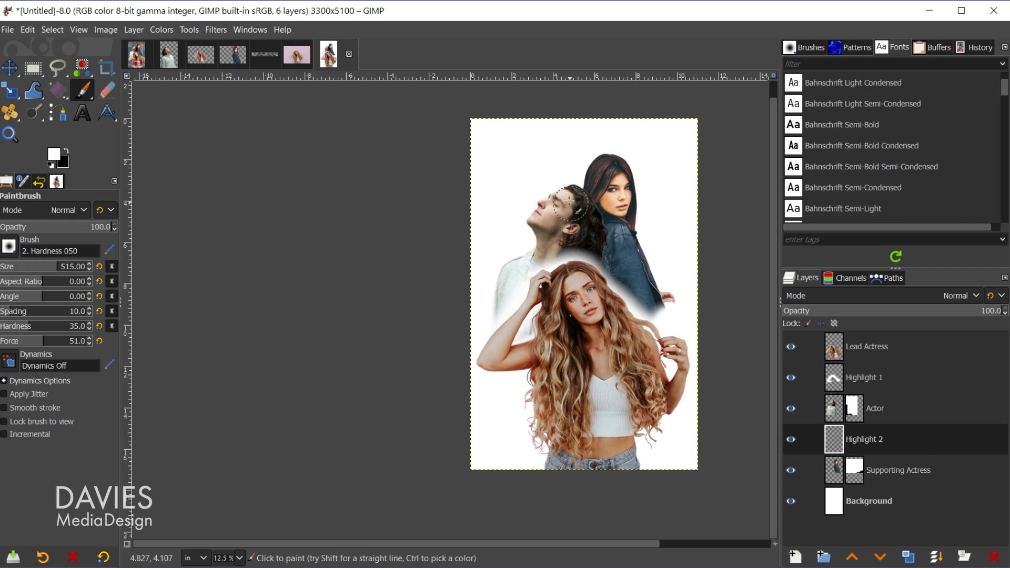
mouse_move(586, 209)
mouse_down()
mouse_move(597, 239)
mouse_move(590, 270)
mouse_up()
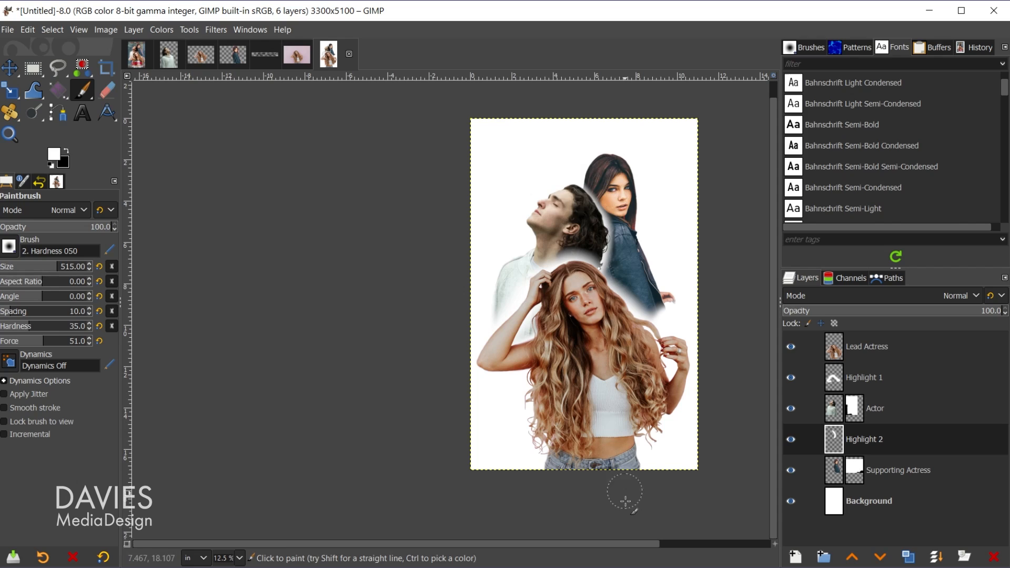
drag(632, 544, 743, 544)
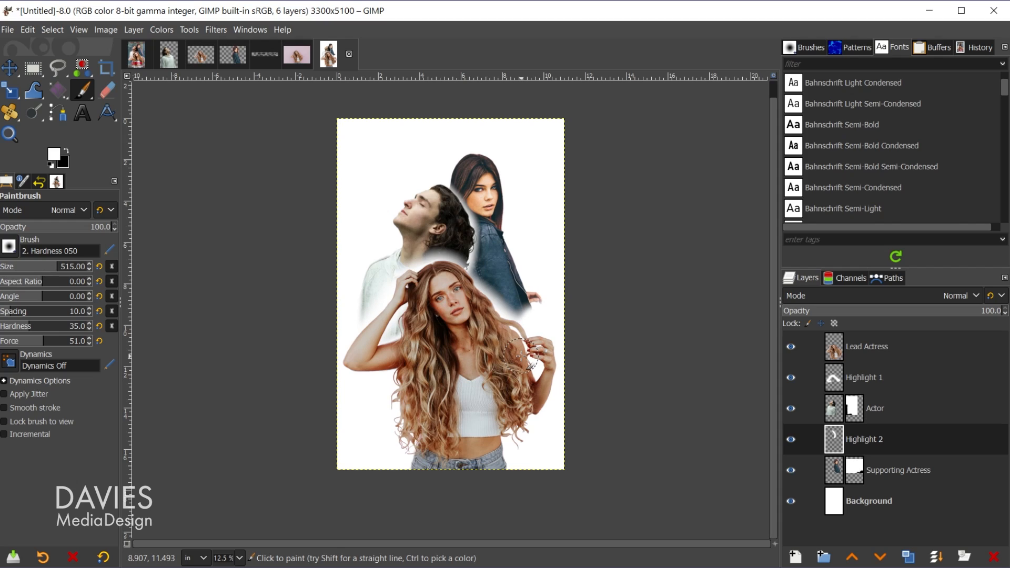
Step: Import the autumn forest path JPG as a layer and convert it to the built-in sRGB color profile
click(13, 28)
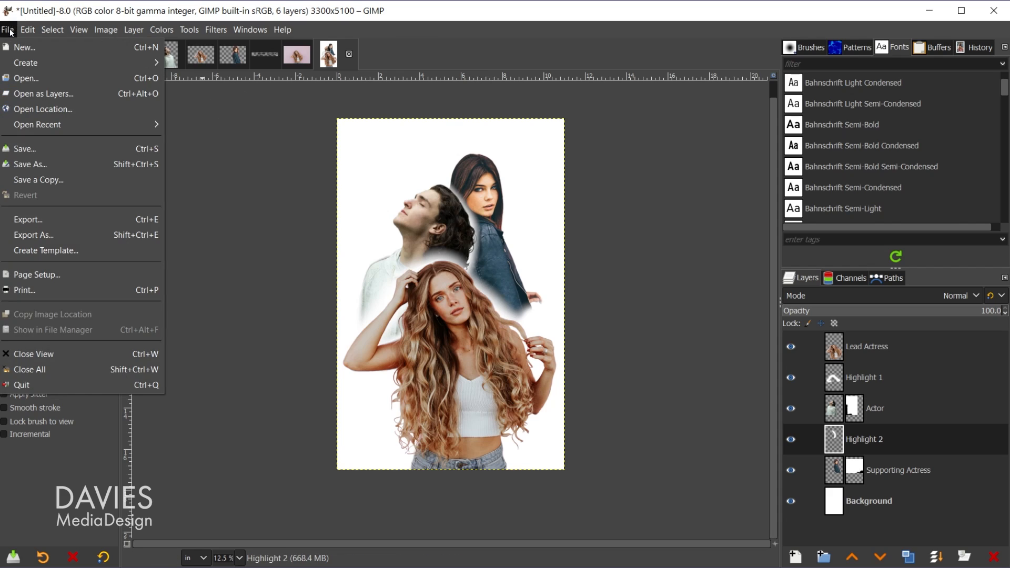
click(42, 96)
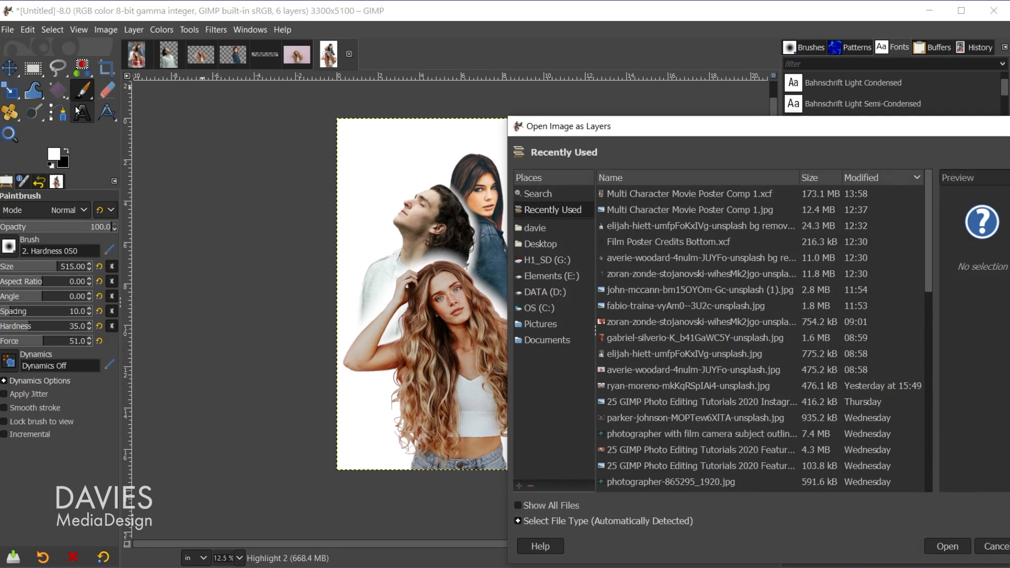
click(654, 260)
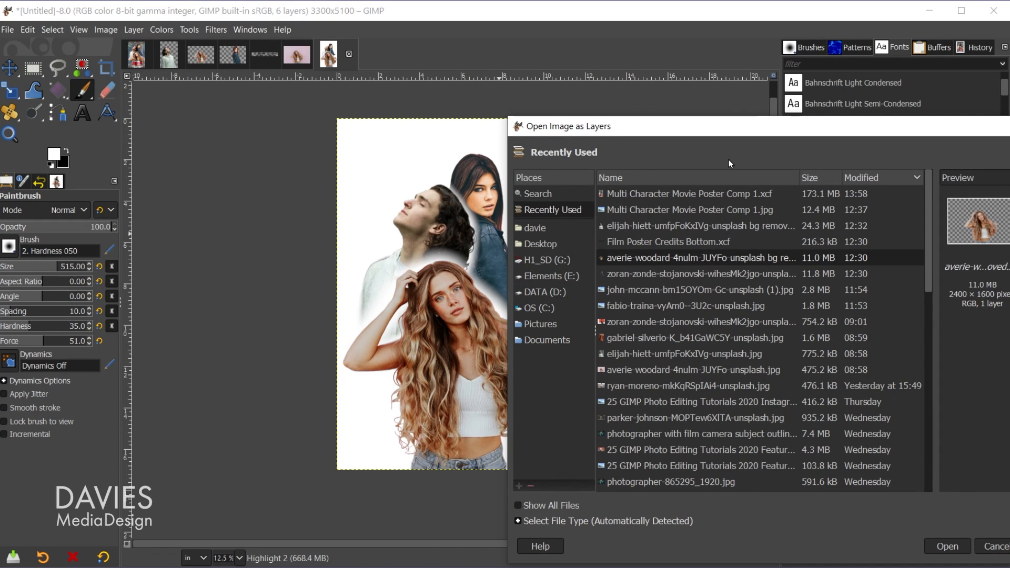
drag(728, 159, 640, 103)
click(588, 221)
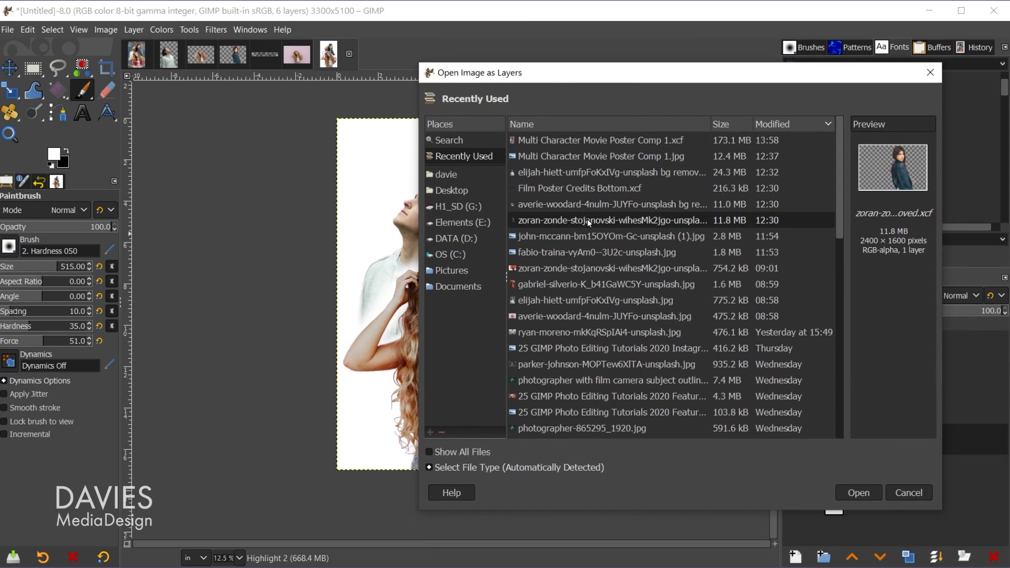
click(588, 190)
click(590, 174)
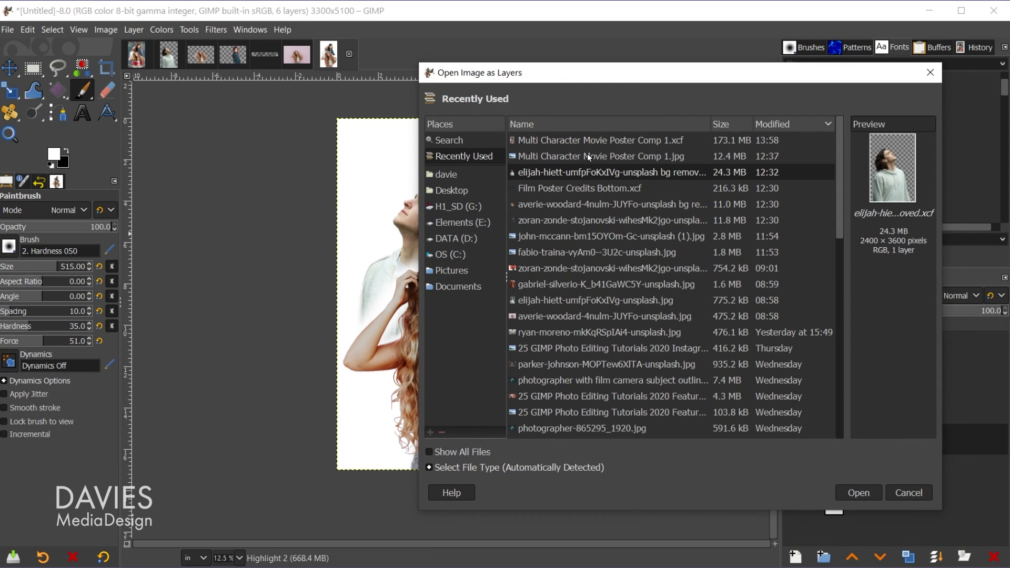
click(527, 241)
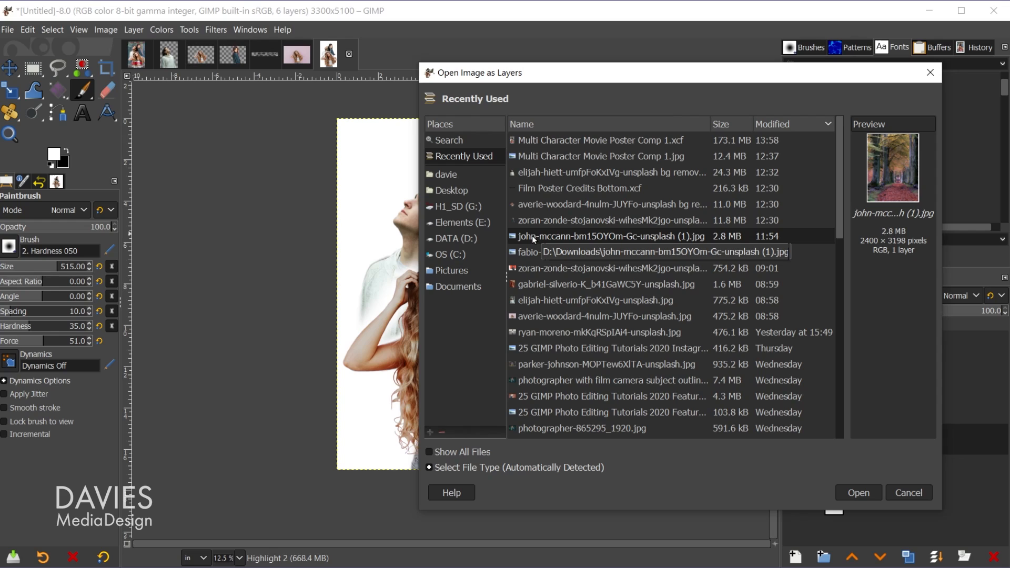
click(866, 493)
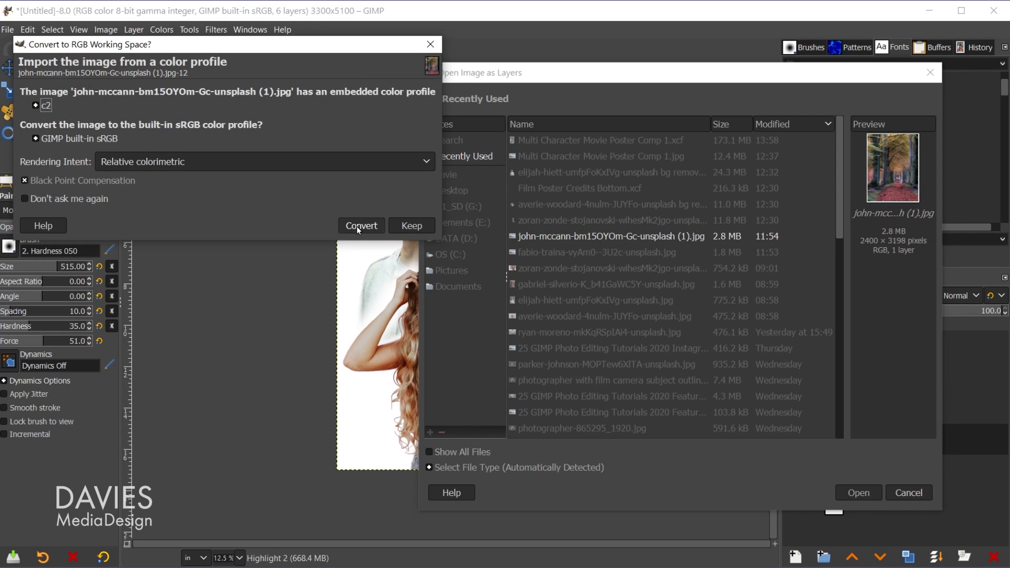
click(361, 226)
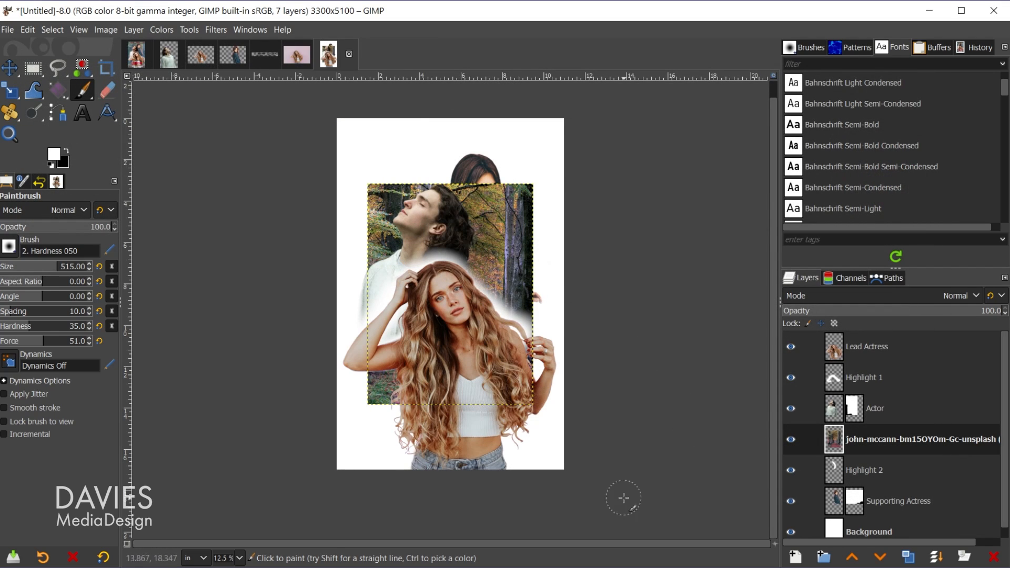
Step: Scale the forest photo layer proportionally around its center to 13.600 × 18.120 in so it covers the whole poster
key(shift+s)
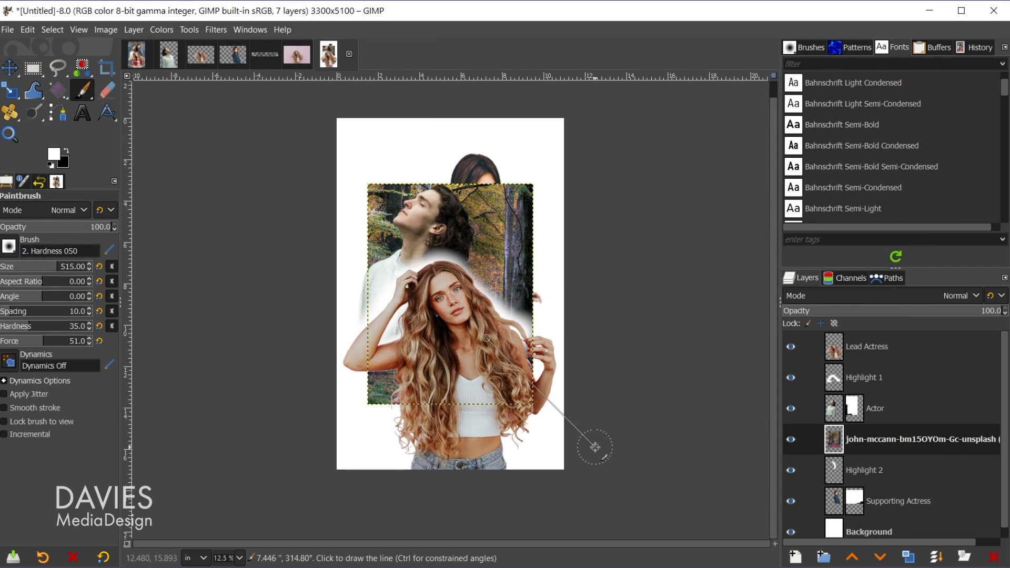
click(537, 416)
drag(529, 403, 661, 548)
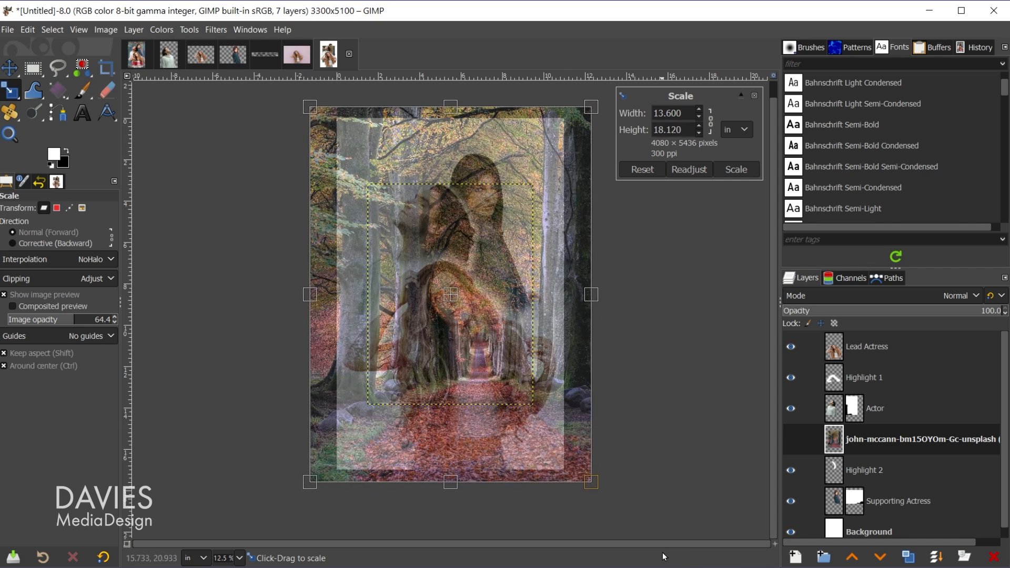
click(746, 174)
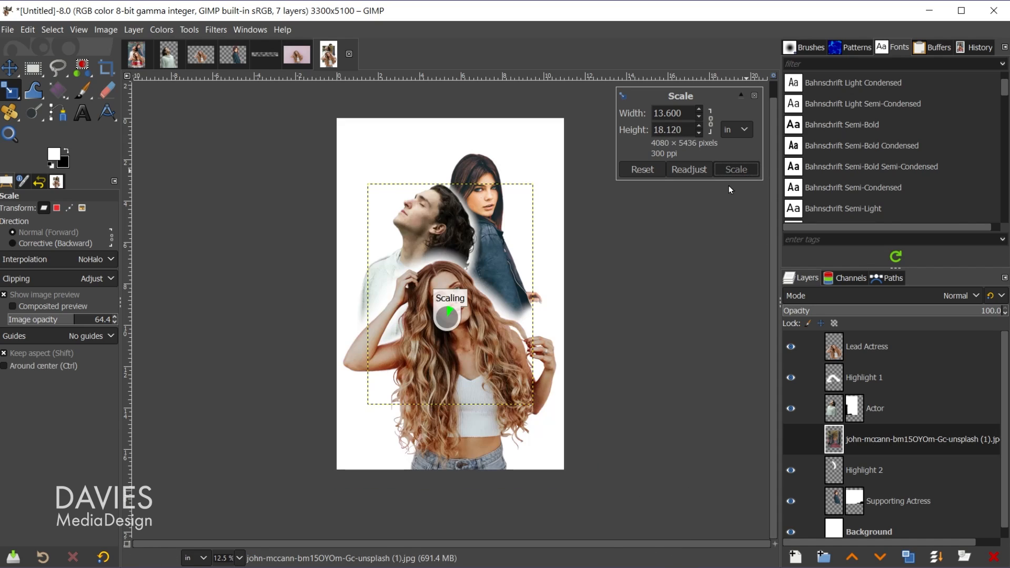
Step: Shift the forest photo slightly left and up, and place its layer directly above Background, behind all the characters
key(m)
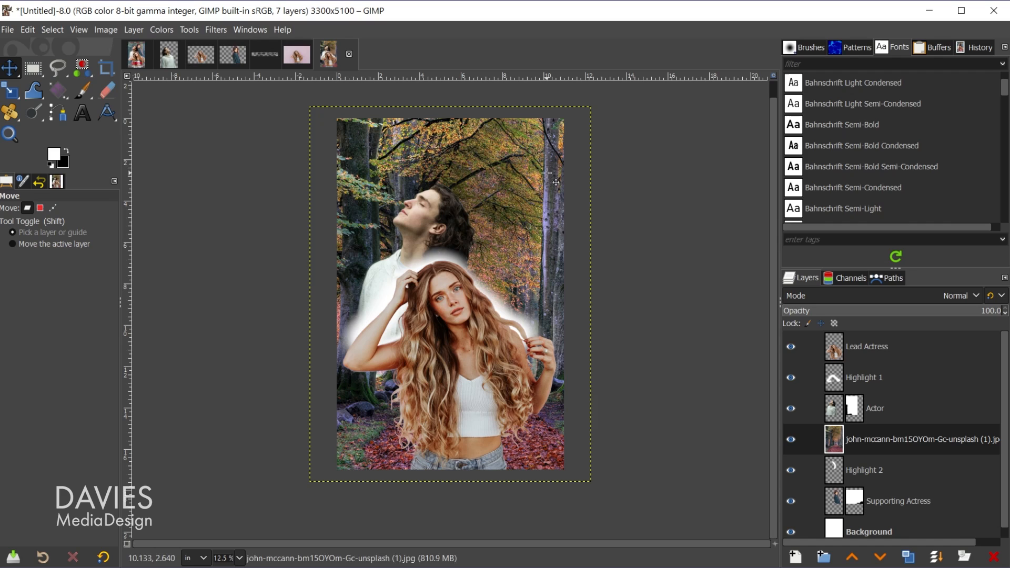
drag(555, 182, 531, 163)
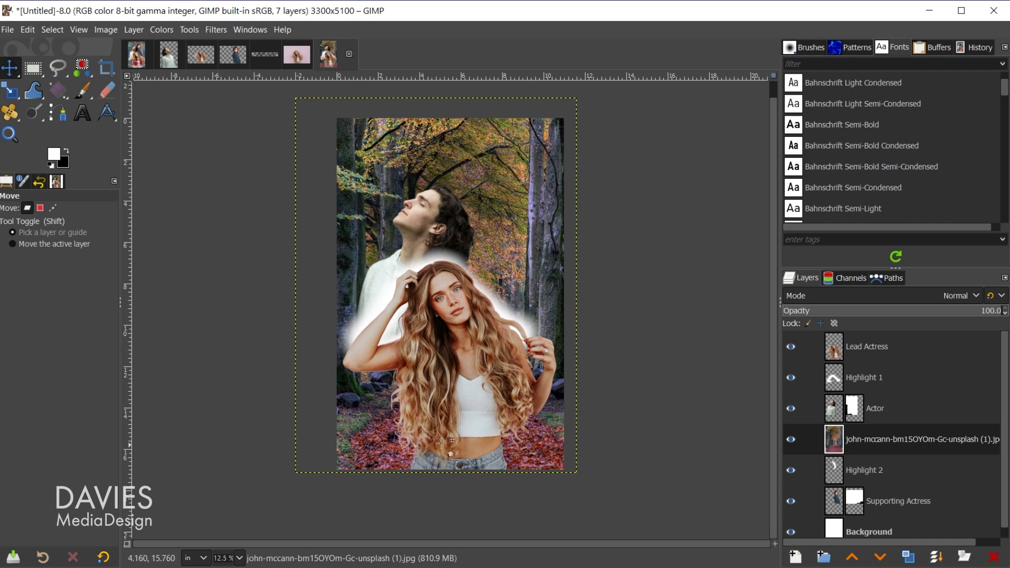
drag(530, 217, 524, 219)
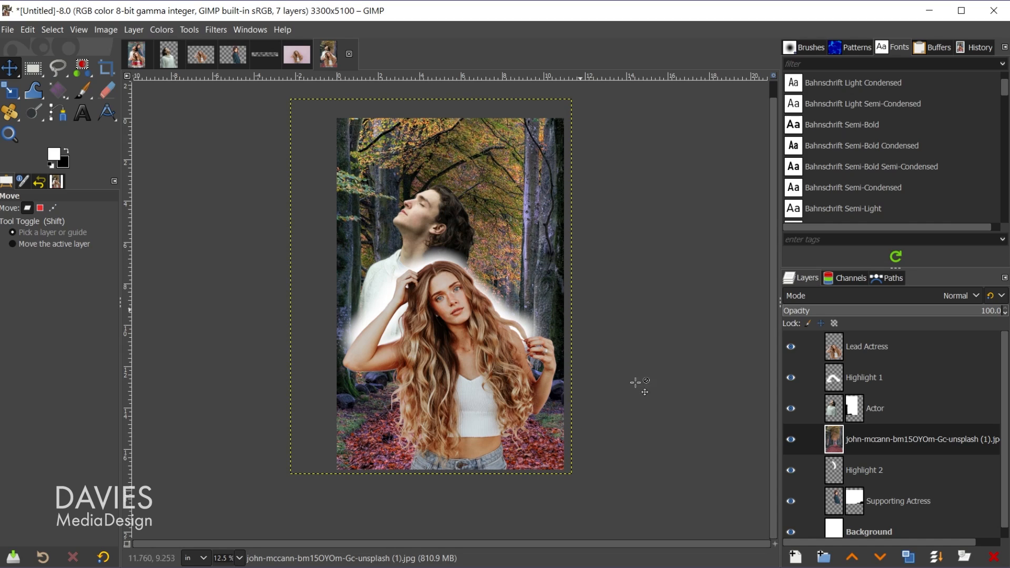
scroll(834, 437, down, 1)
drag(833, 429, 850, 504)
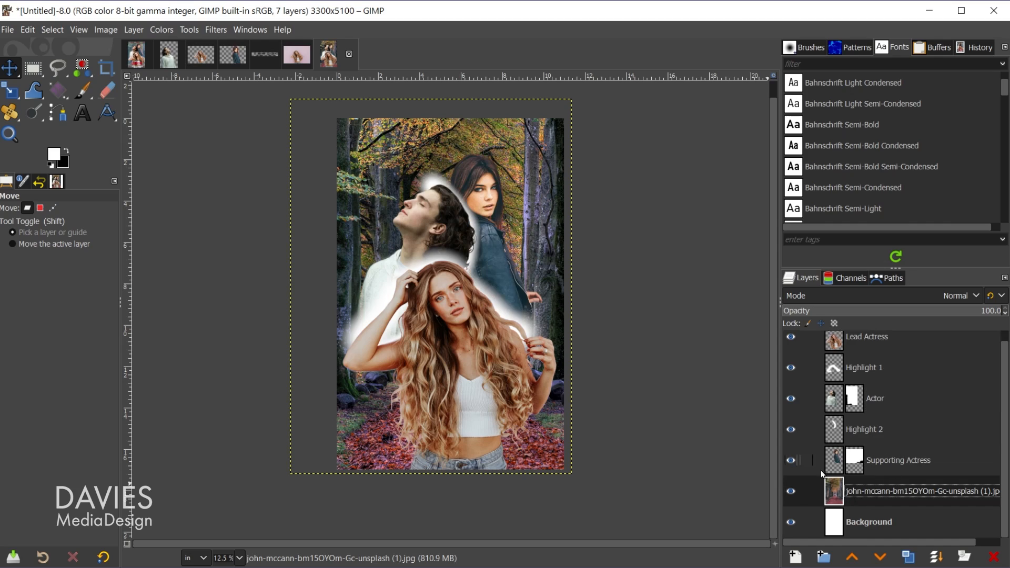
Step: Touch up Highlight 1 near the lead actress's raised elbow, undoing an extra white stroke and erasing the excess glow
click(76, 91)
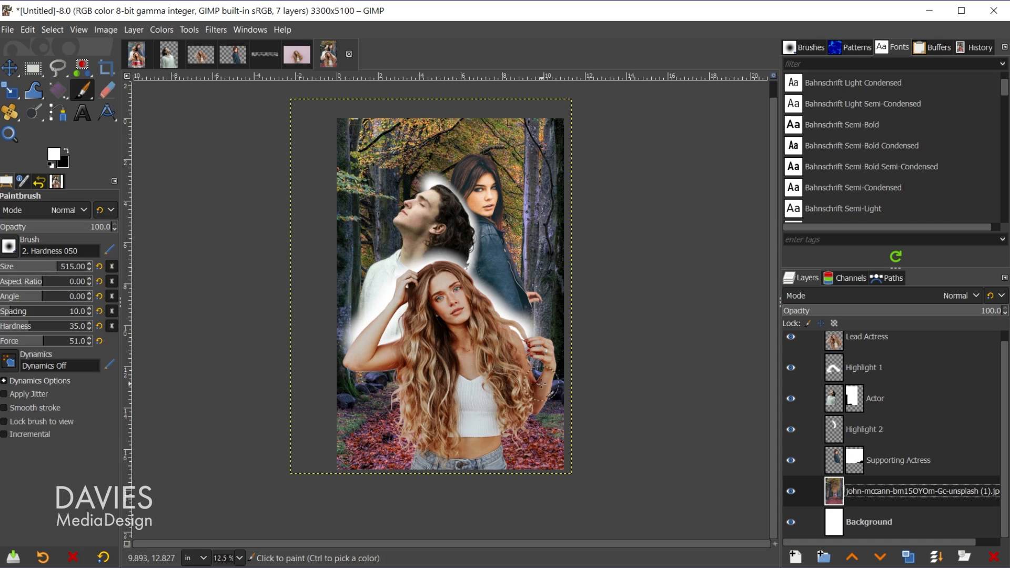
click(826, 379)
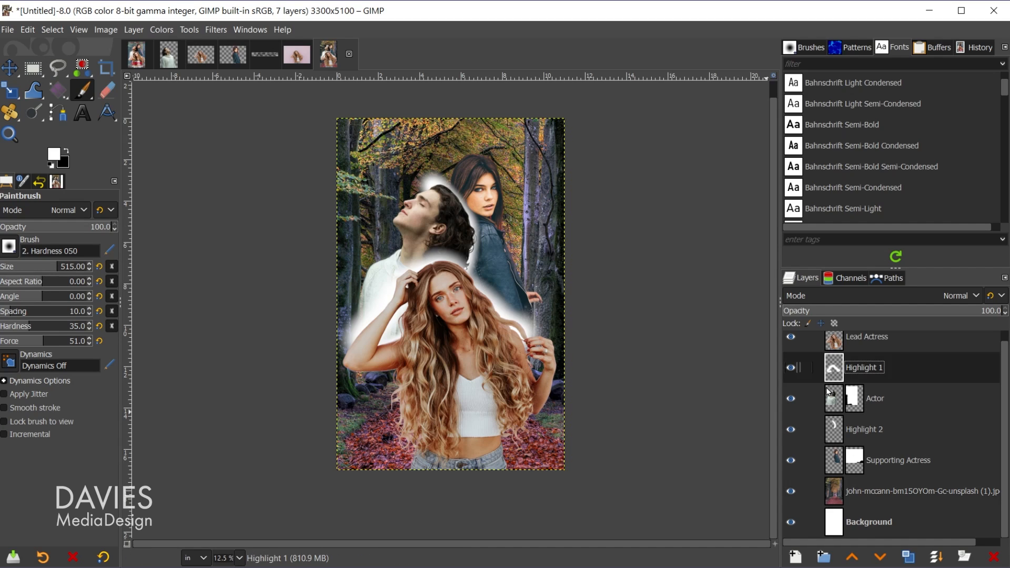
click(352, 361)
key(ctrl+z)
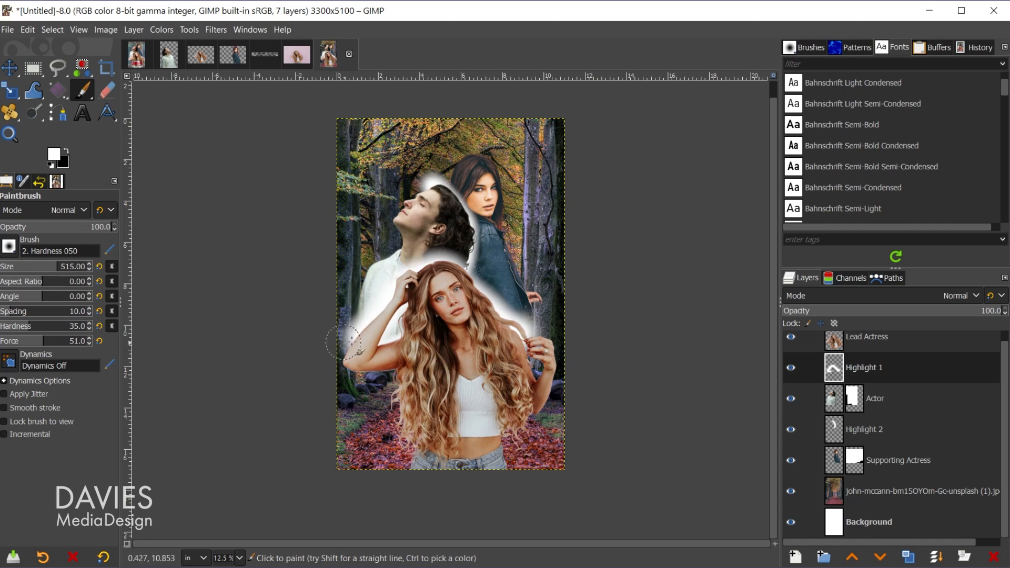
click(115, 94)
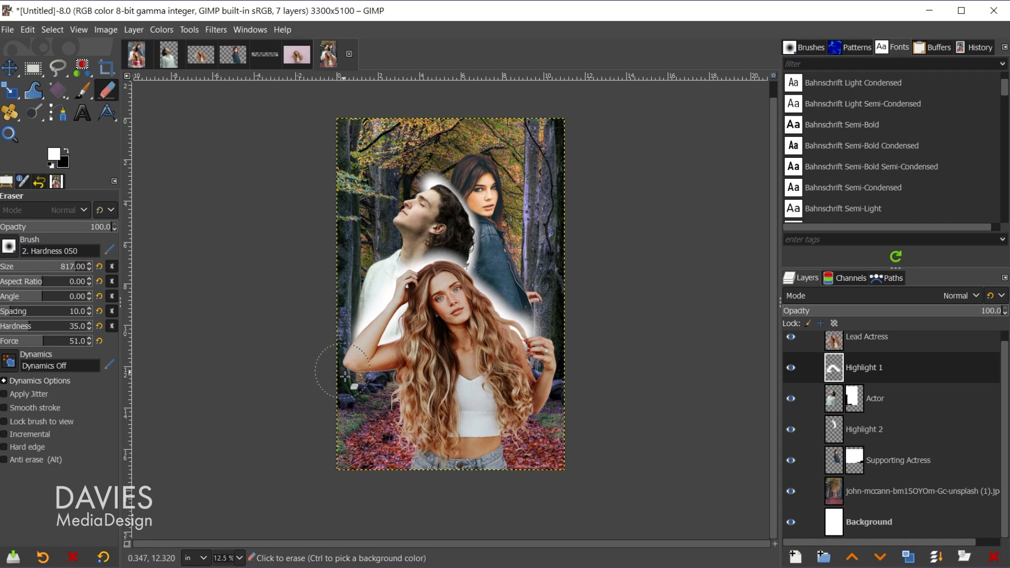
Step: Paint a white glow along the actor's face and chest on Highlight 2 with an 817 px brush, and soften its outer edge with the Eraser
click(82, 89)
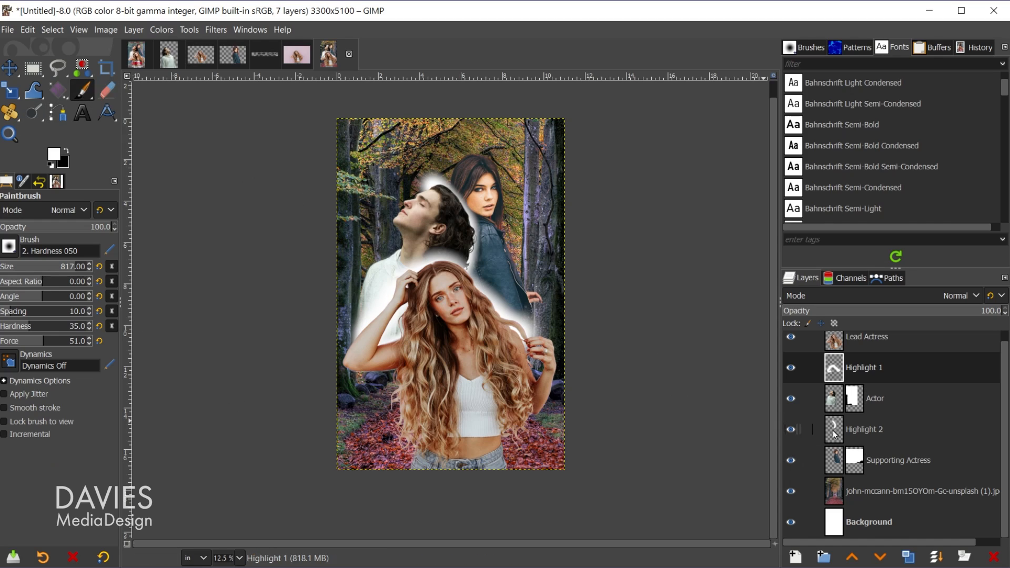
click(834, 432)
click(790, 431)
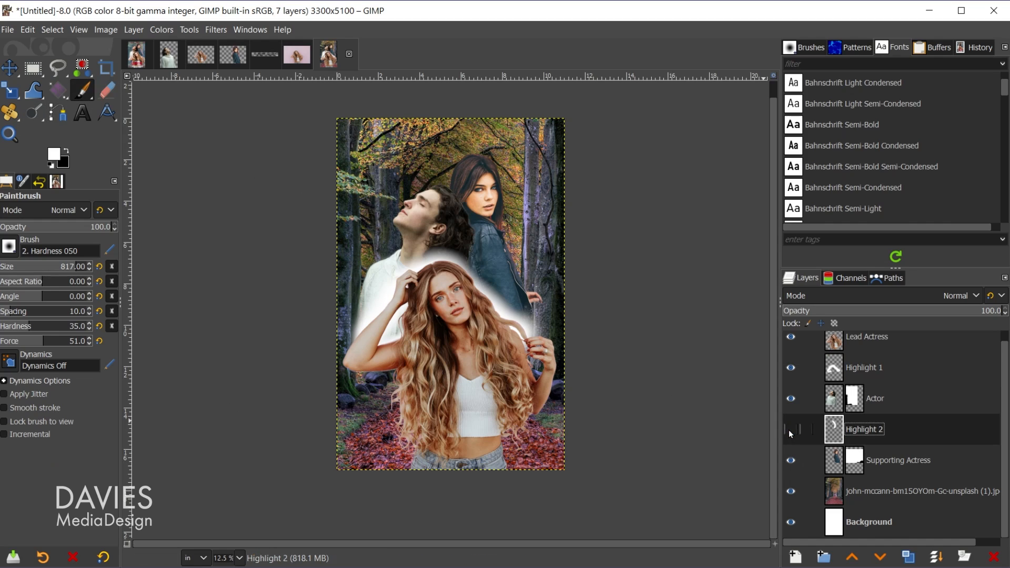
click(789, 430)
mouse_move(431, 197)
mouse_down()
mouse_move(408, 210)
mouse_move(400, 226)
mouse_move(409, 234)
mouse_move(376, 270)
mouse_move(374, 328)
mouse_up()
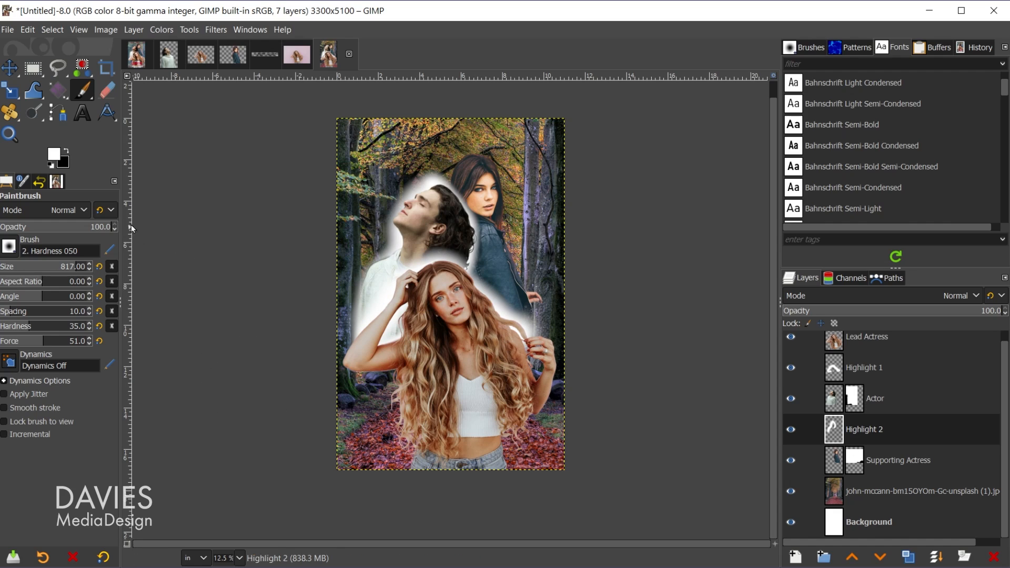
click(107, 90)
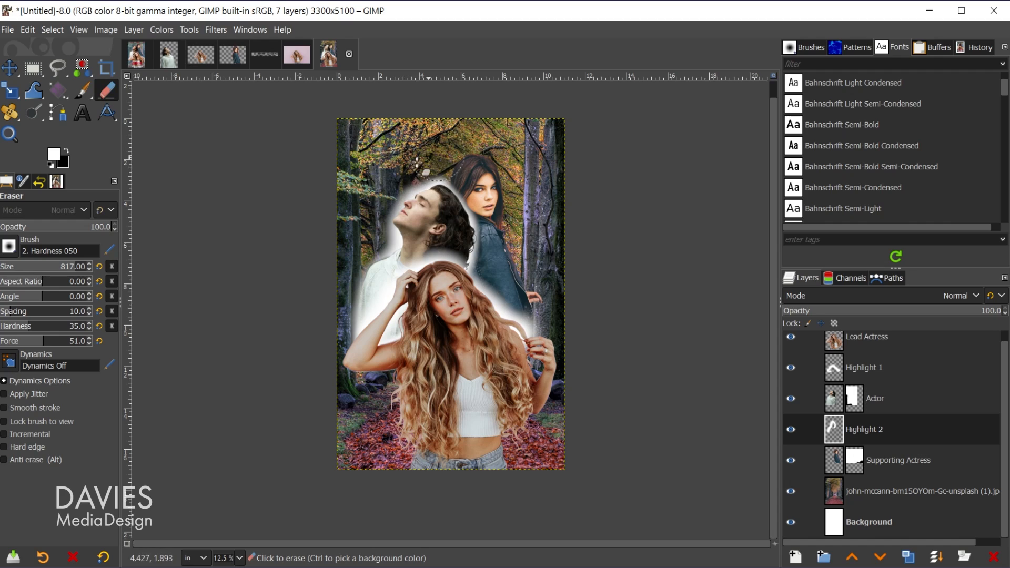
click(368, 232)
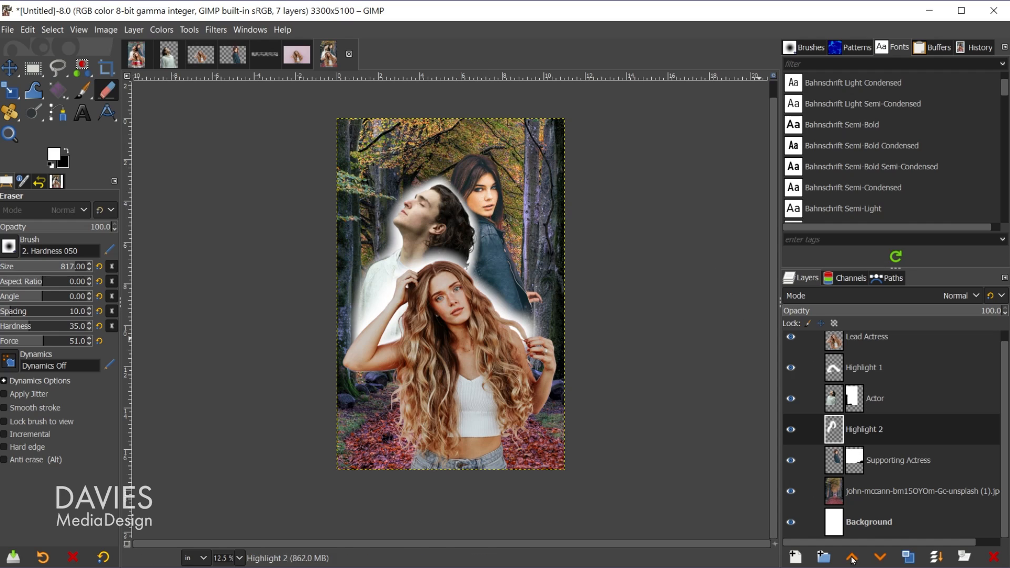
Step: Add a transparent layer named Highlight 3 directly above the forest photo and paint a soft white glow around the supporting actress
click(836, 492)
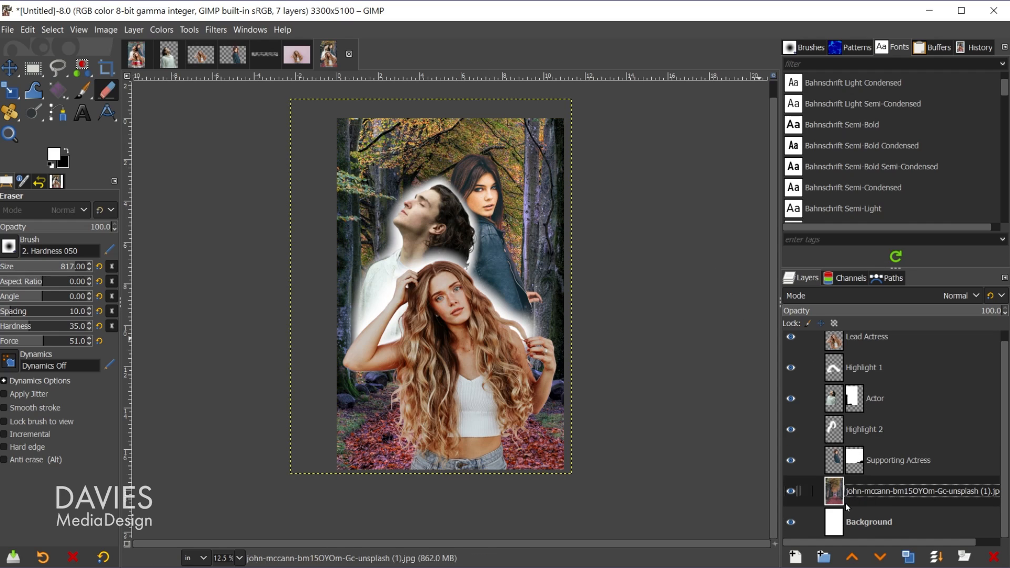
click(795, 556)
click(772, 298)
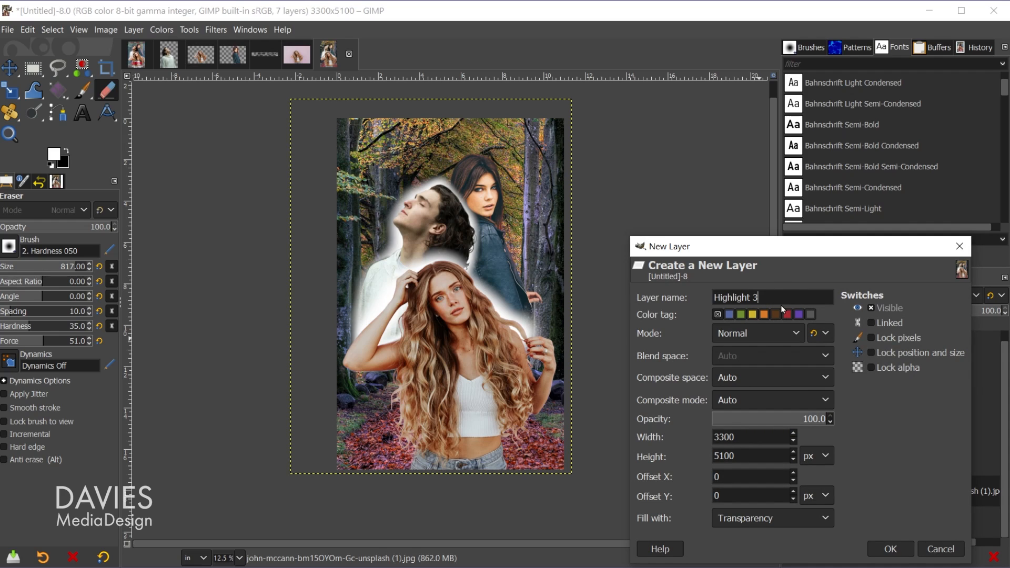
text(3)
click(889, 550)
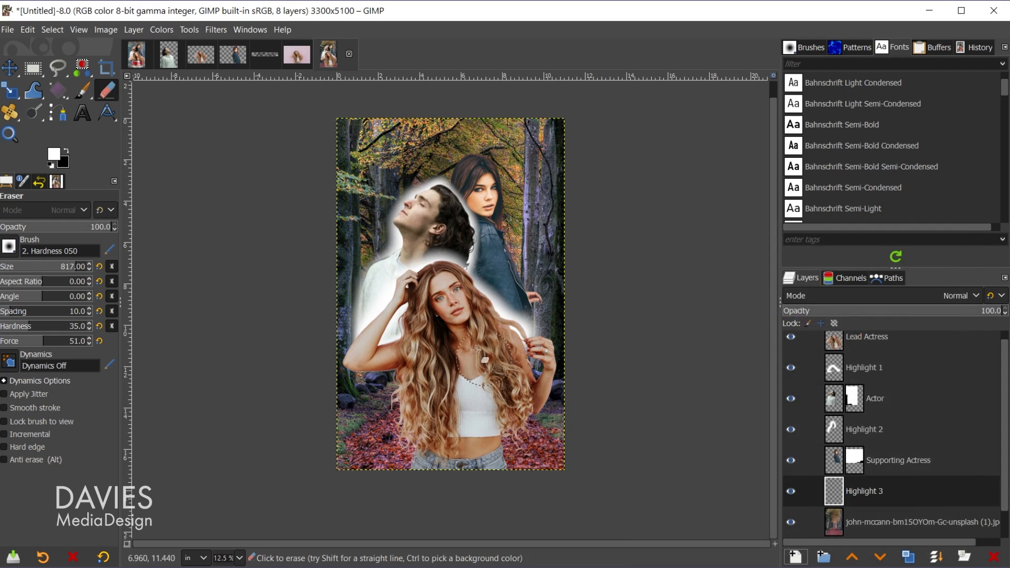
click(82, 91)
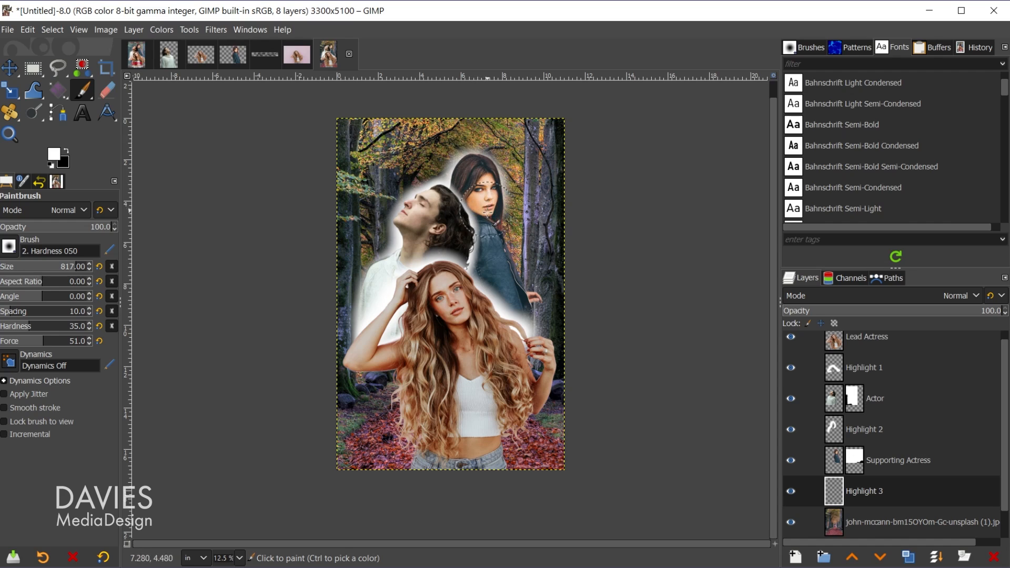
mouse_move(509, 277)
mouse_down()
mouse_move(544, 315)
mouse_move(525, 333)
mouse_move(516, 295)
mouse_up()
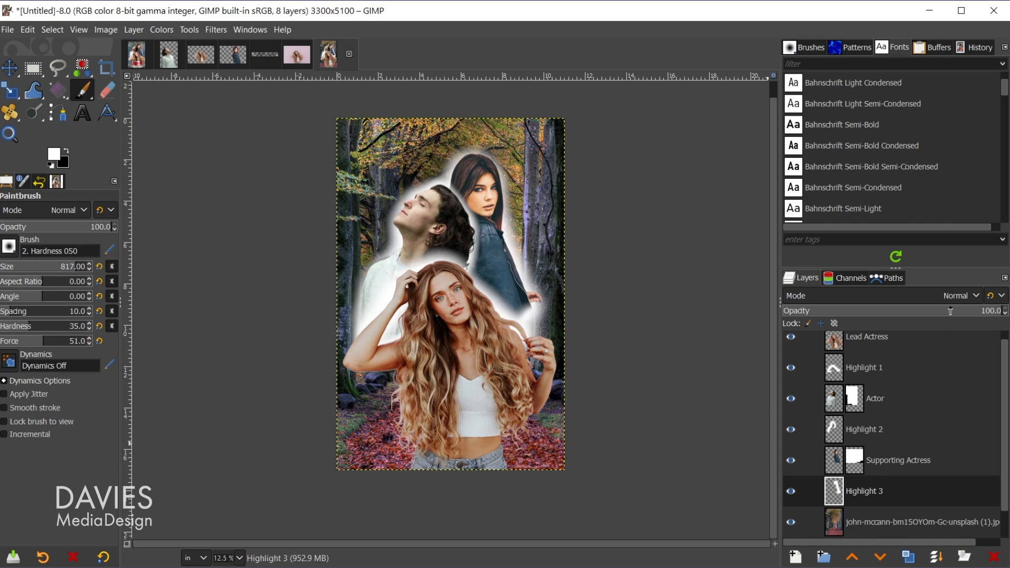
Step: Lower the layer opacity of Highlight 3 to 30.4, Highlight 2 to 29.9 and Highlight 1 to 30.9
drag(949, 310, 850, 319)
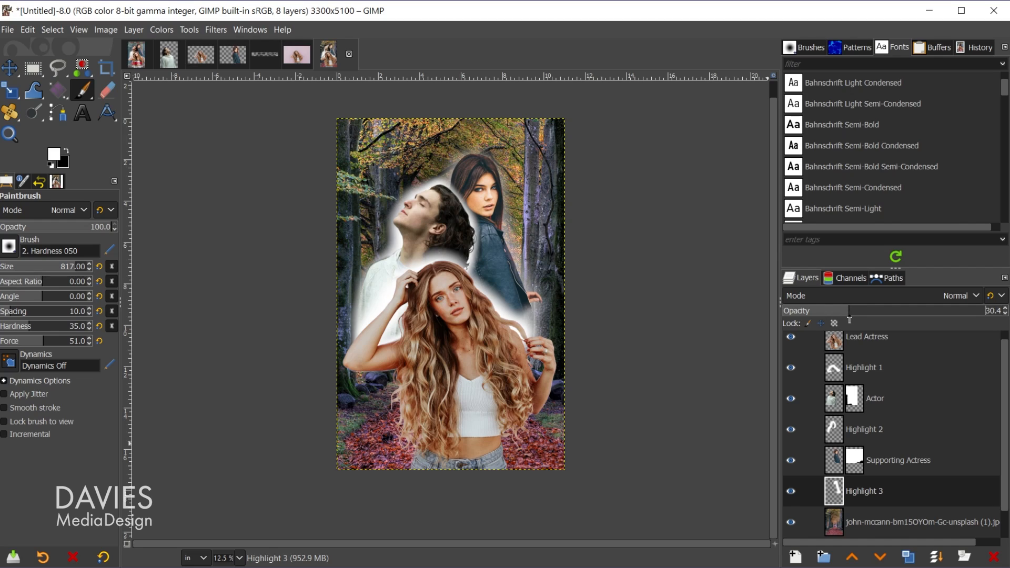
click(834, 435)
drag(867, 308, 840, 313)
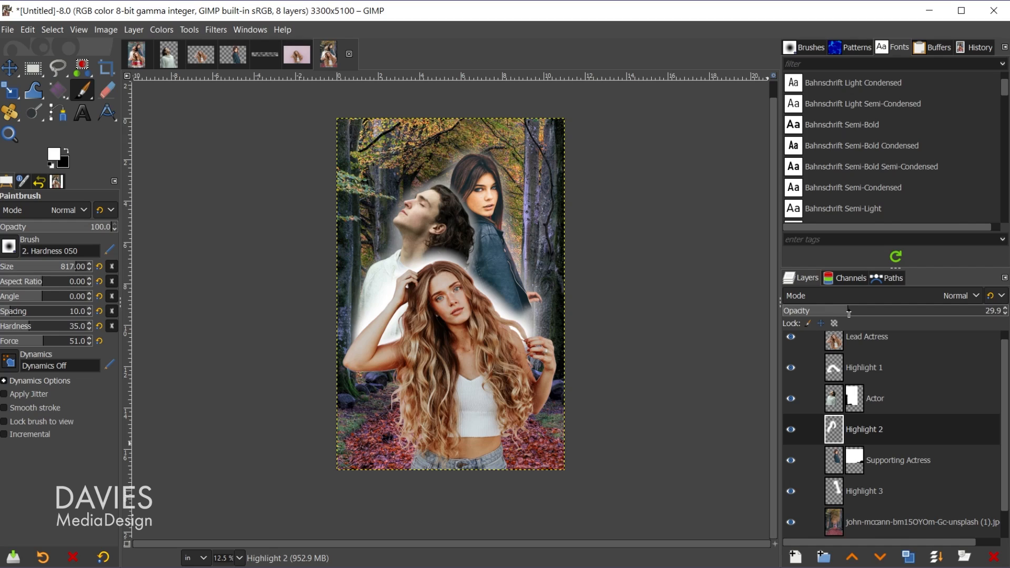
click(842, 368)
click(850, 308)
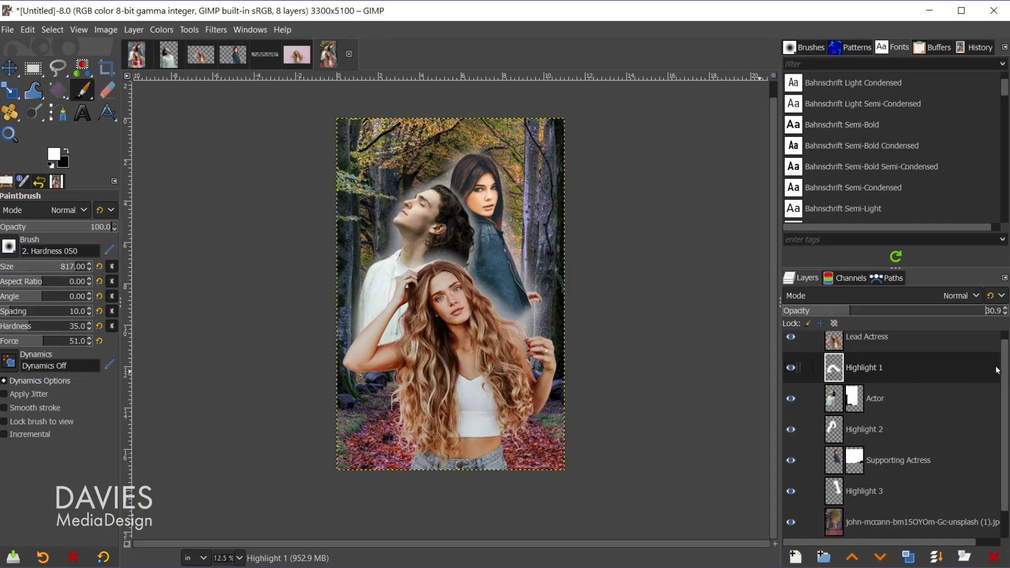
Step: Start a Levels adjustment on Lead Actress, setting the Value channel's white point to 236 and gamma to 1.07 and raising its black point slightly
scroll(1002, 368, up, 1)
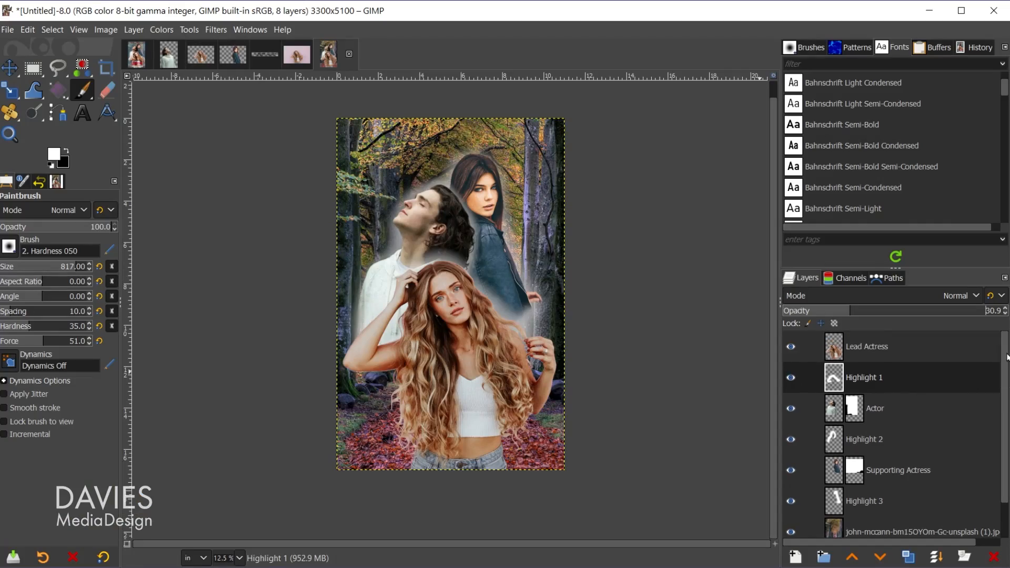
click(837, 348)
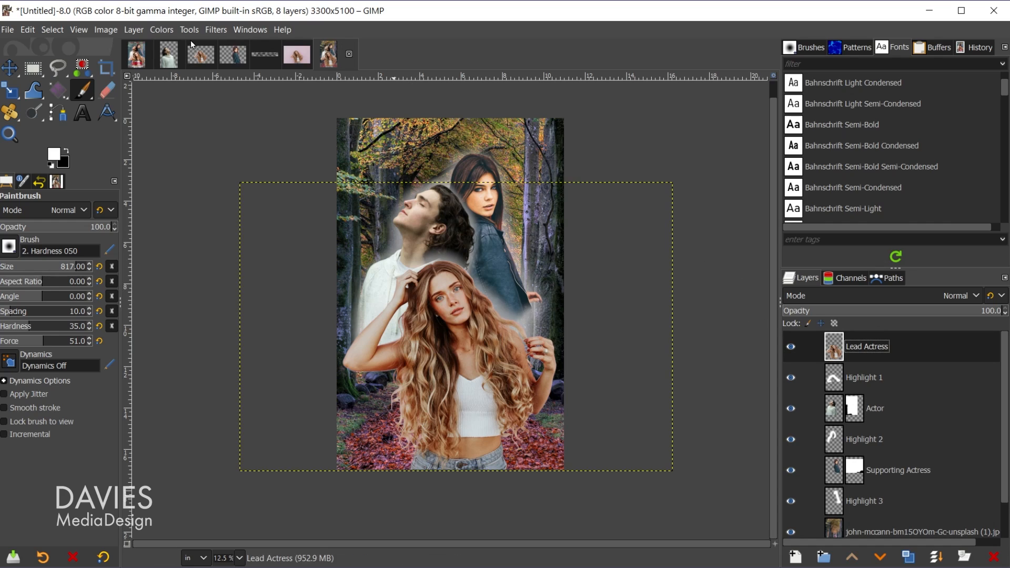
click(161, 30)
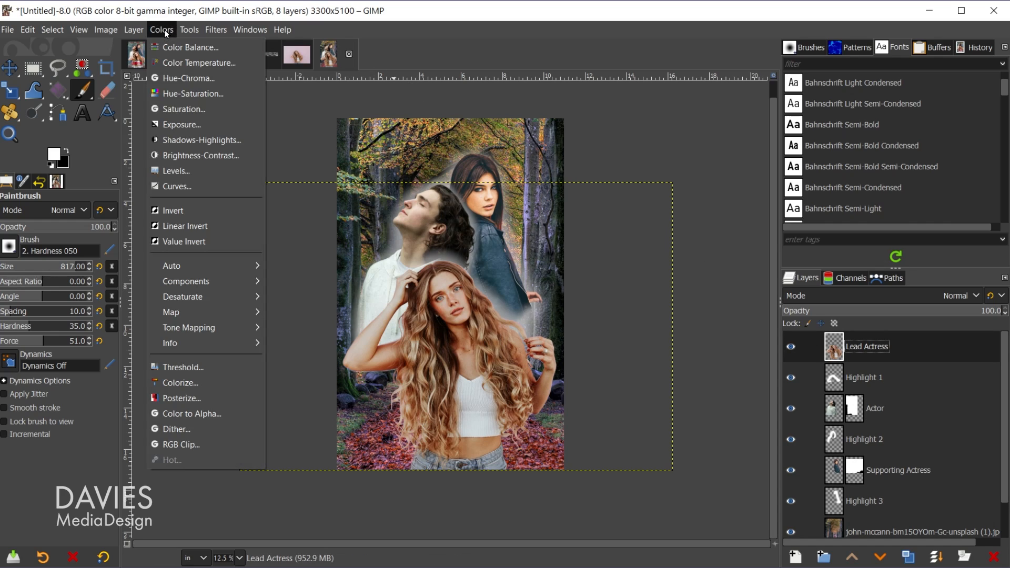
click(185, 168)
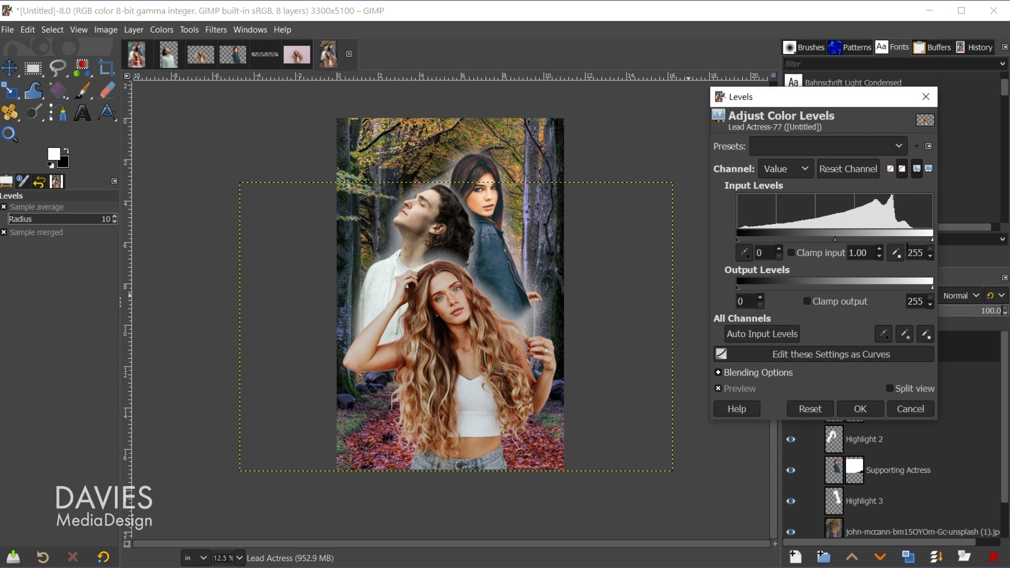
drag(932, 239, 915, 240)
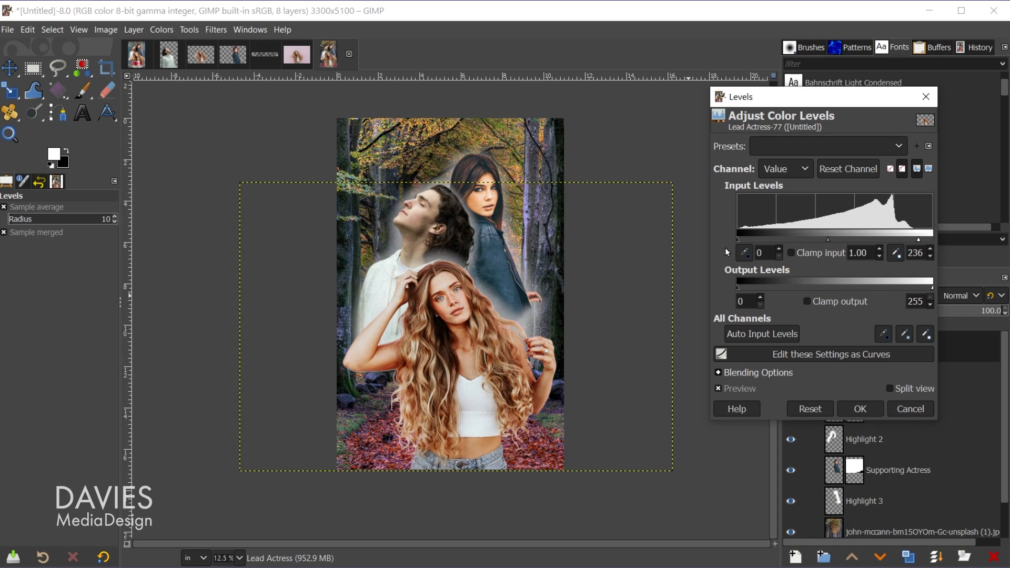
drag(737, 240, 744, 240)
drag(822, 240, 827, 240)
Step: Lower the white point and slightly raise the black point of the Red channel in the lead actress's Levels
click(790, 172)
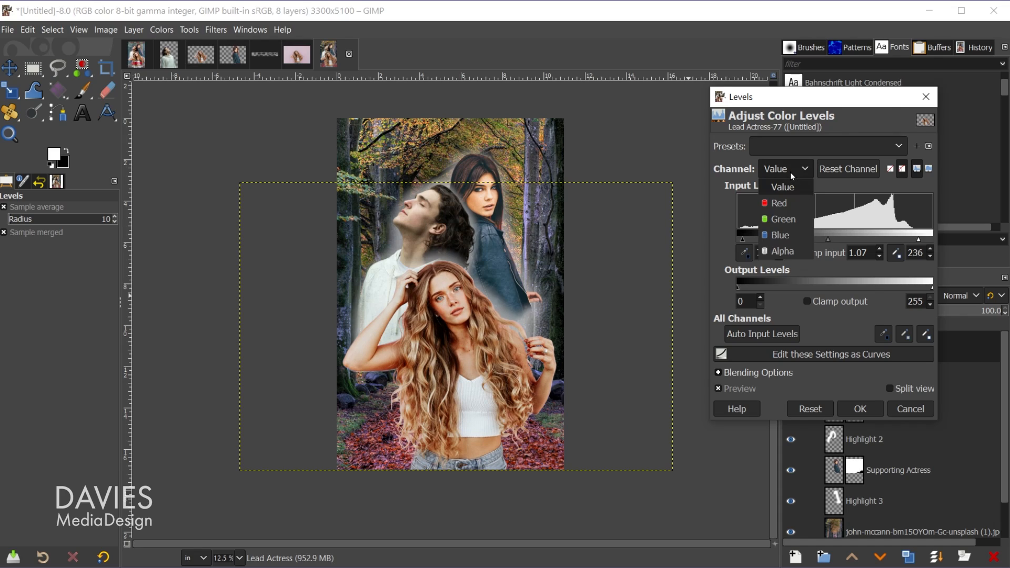
click(786, 207)
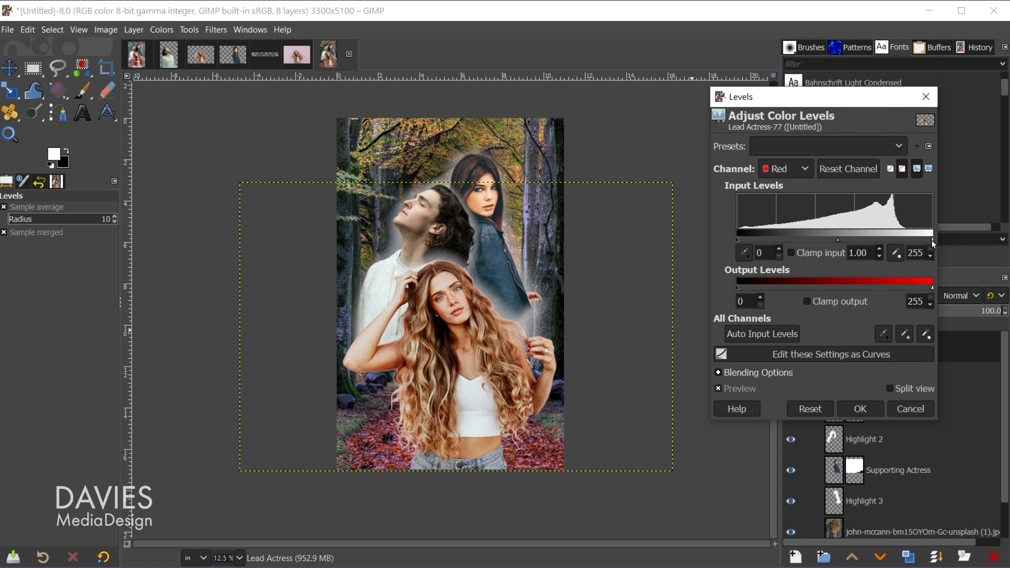
drag(932, 239, 924, 241)
drag(740, 239, 742, 243)
Step: Set the Green channel's input levels to black 7, gamma 1.05 and white 251, and compare the lead actress with and without the preview
click(786, 176)
click(794, 220)
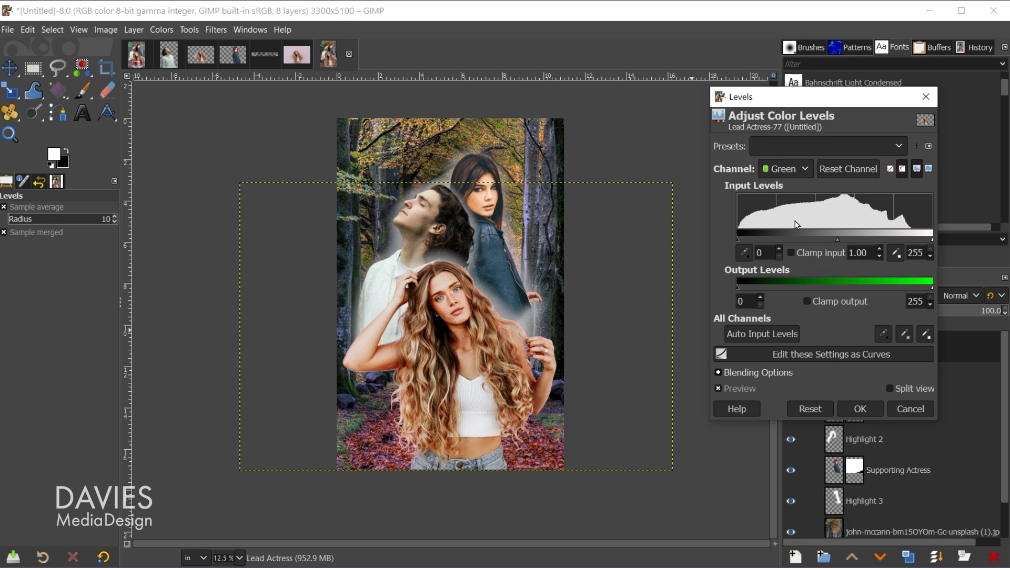
drag(931, 240, 916, 241)
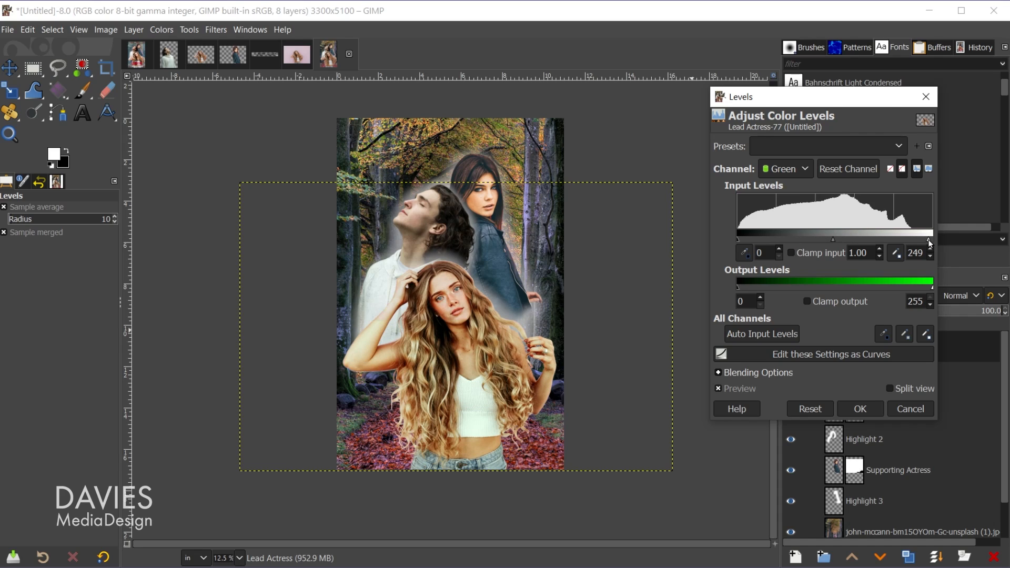
drag(929, 242, 930, 243)
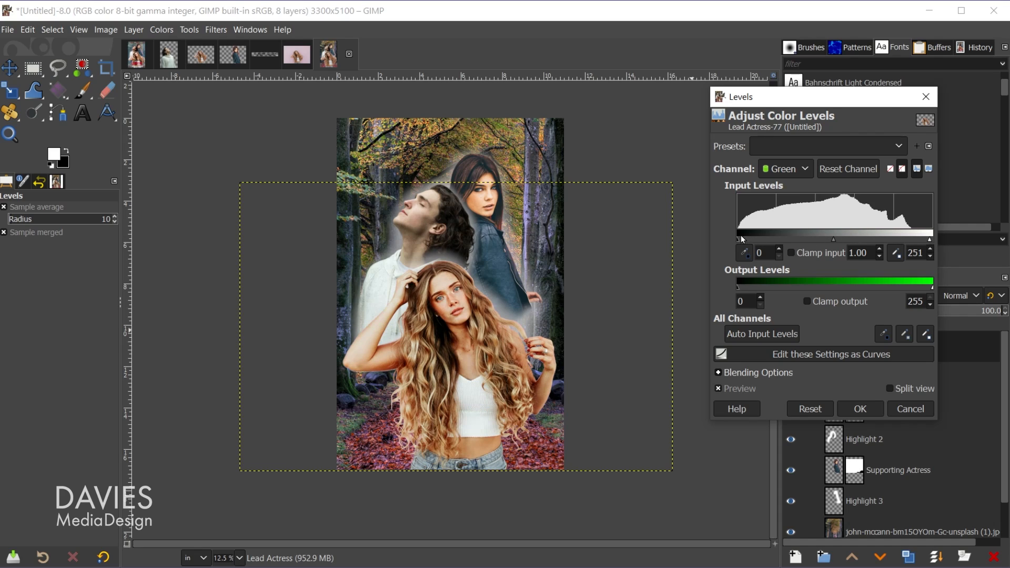
drag(743, 241, 745, 240)
drag(835, 239, 835, 246)
click(740, 389)
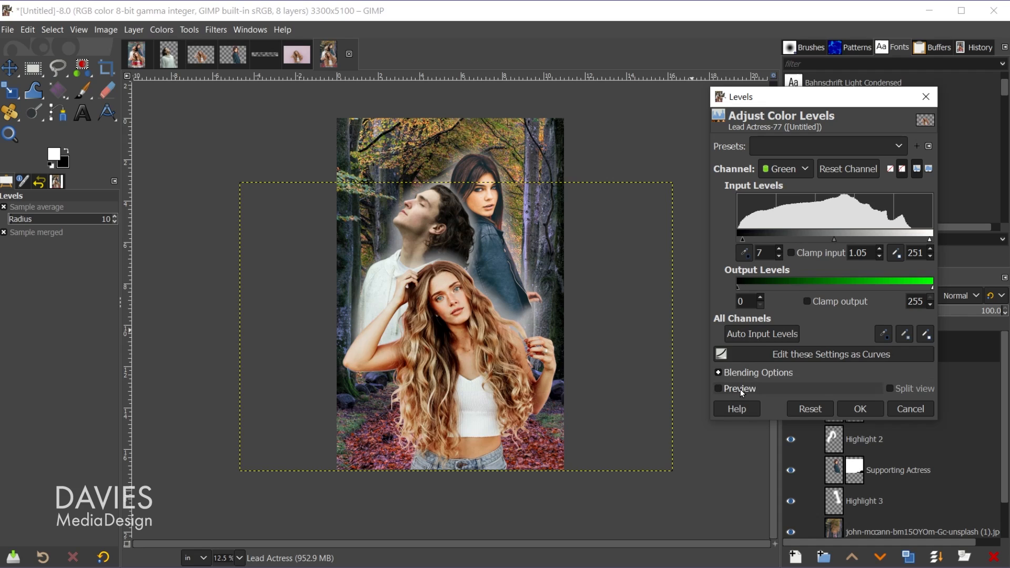
click(741, 387)
Step: Lower the Blue channel's white point, fine-tune its black point and midtones, and apply the Levels adjustment to Lead Actress
click(787, 169)
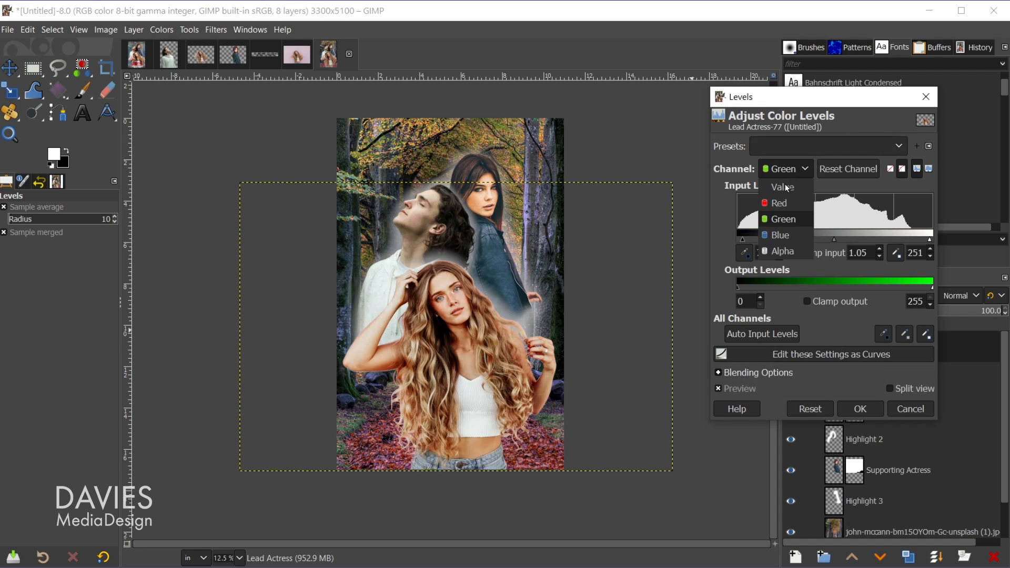
click(779, 233)
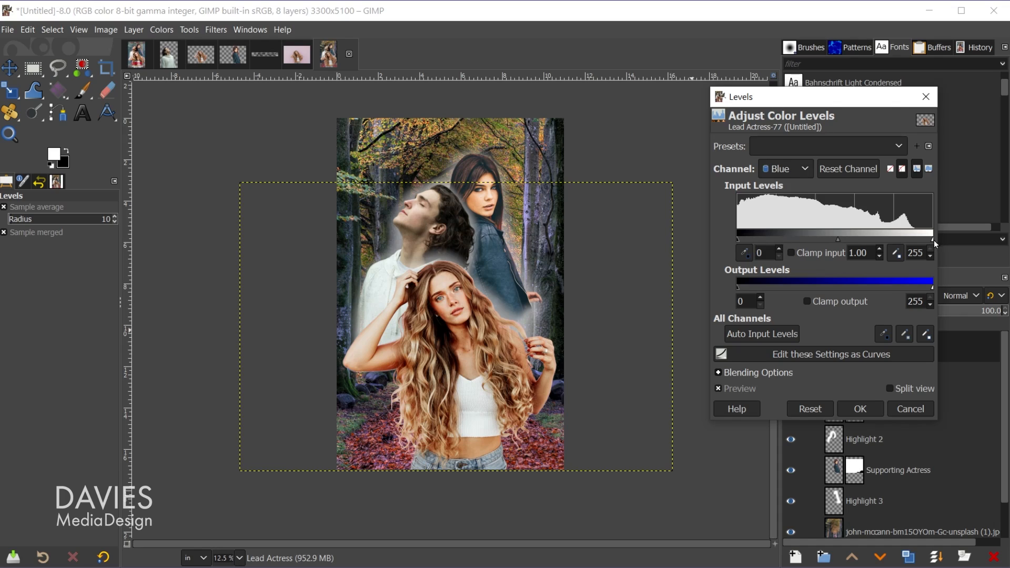
drag(932, 240, 920, 240)
drag(738, 240, 739, 240)
drag(833, 240, 835, 240)
click(860, 409)
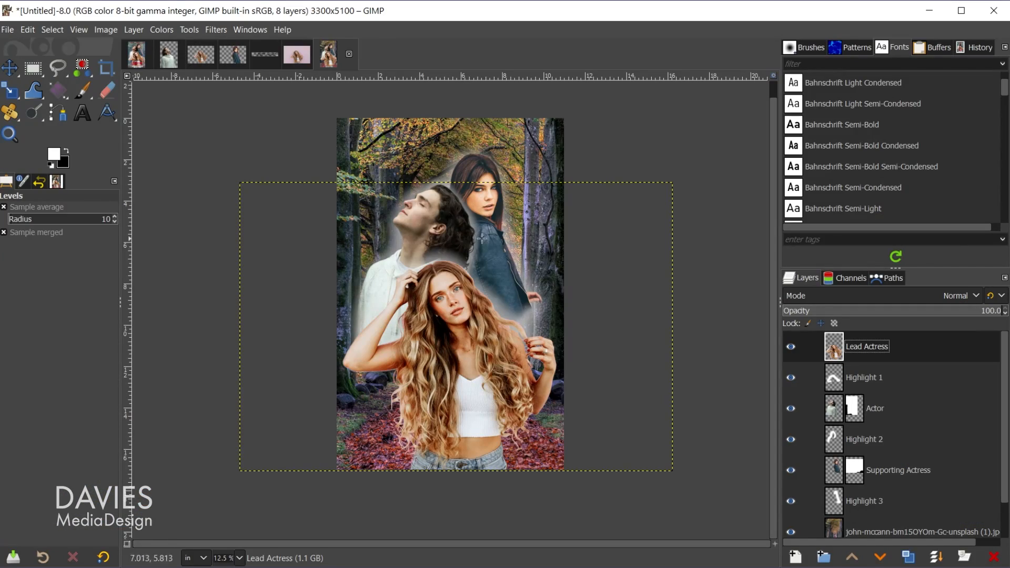
Step: Start a Levels adjustment on the Actor layer with Value channel inputs of black 11, gamma 0.99 and white 249
click(835, 411)
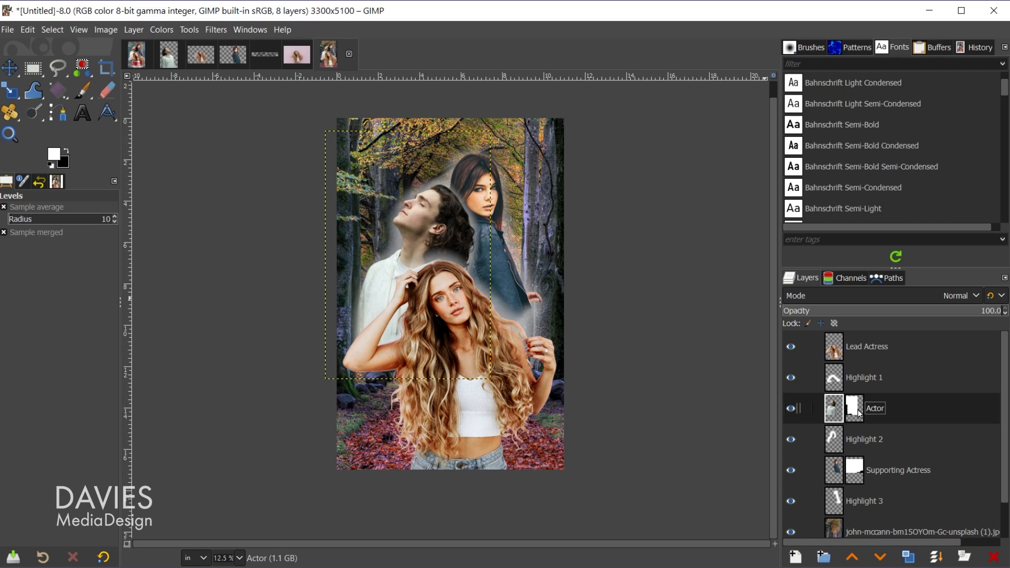
click(165, 31)
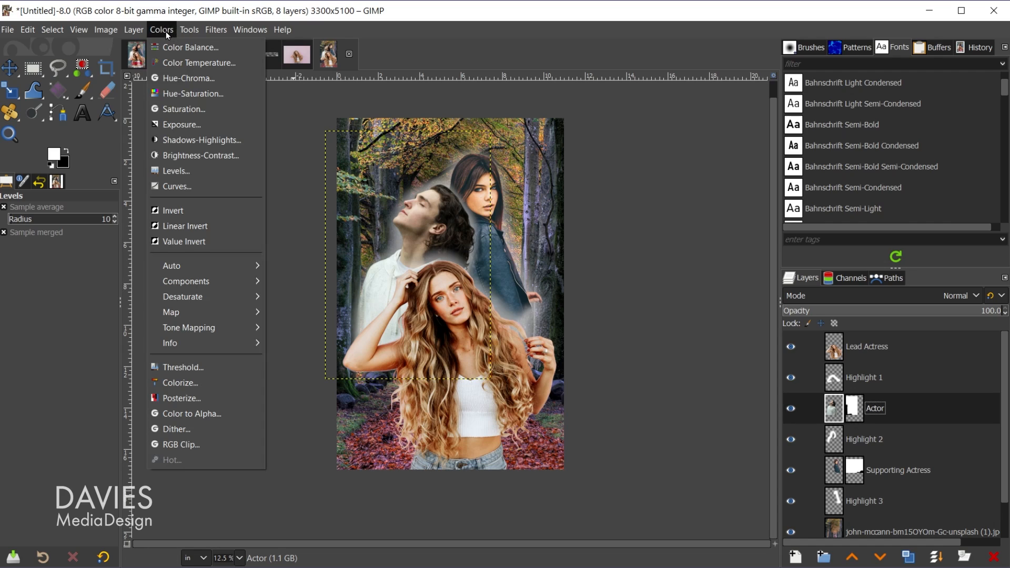
click(168, 172)
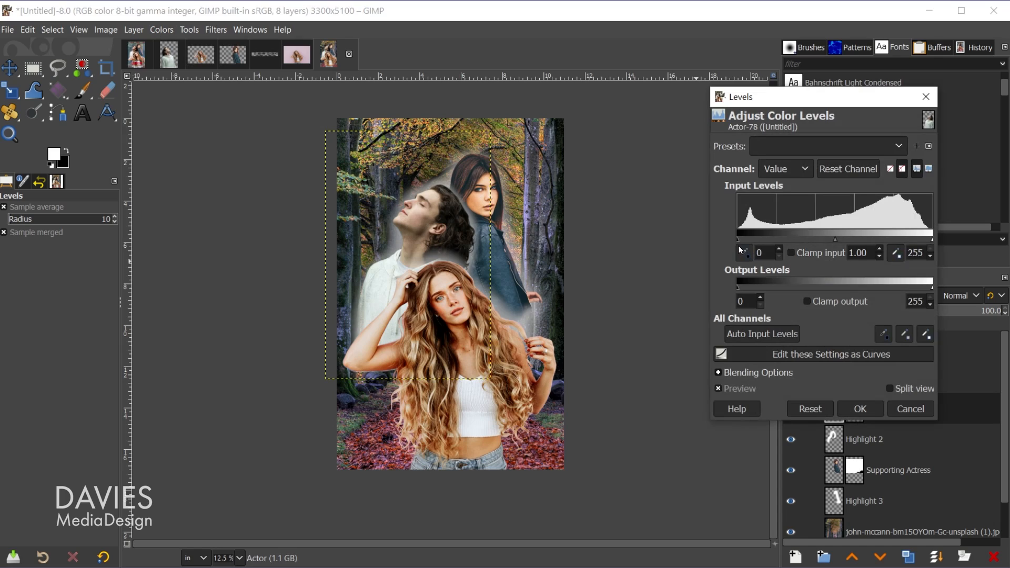
drag(737, 240, 742, 248)
drag(932, 240, 927, 240)
drag(835, 242, 834, 243)
drag(741, 239, 745, 240)
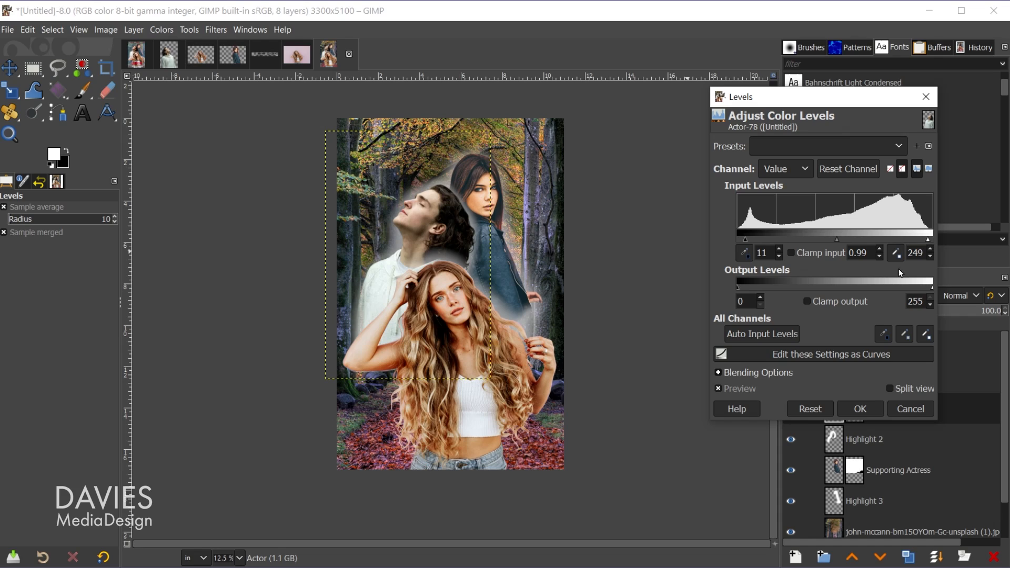
Step: Raise the Actor's Value gamma to 1.05 and fine-tune the Red channel's white point, black point and midtones in Levels
drag(739, 287, 738, 288)
drag(837, 239, 834, 242)
click(795, 169)
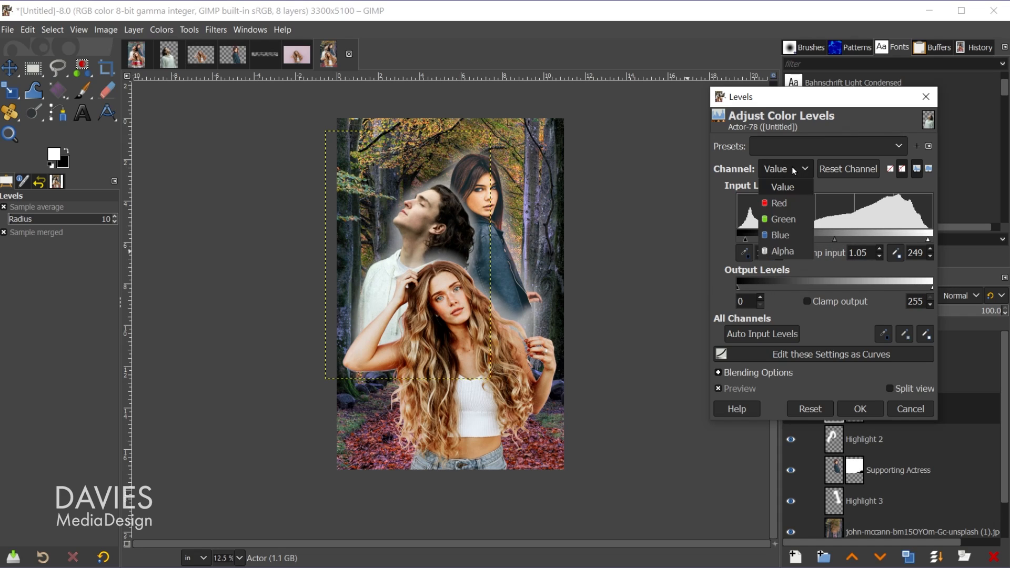
click(790, 205)
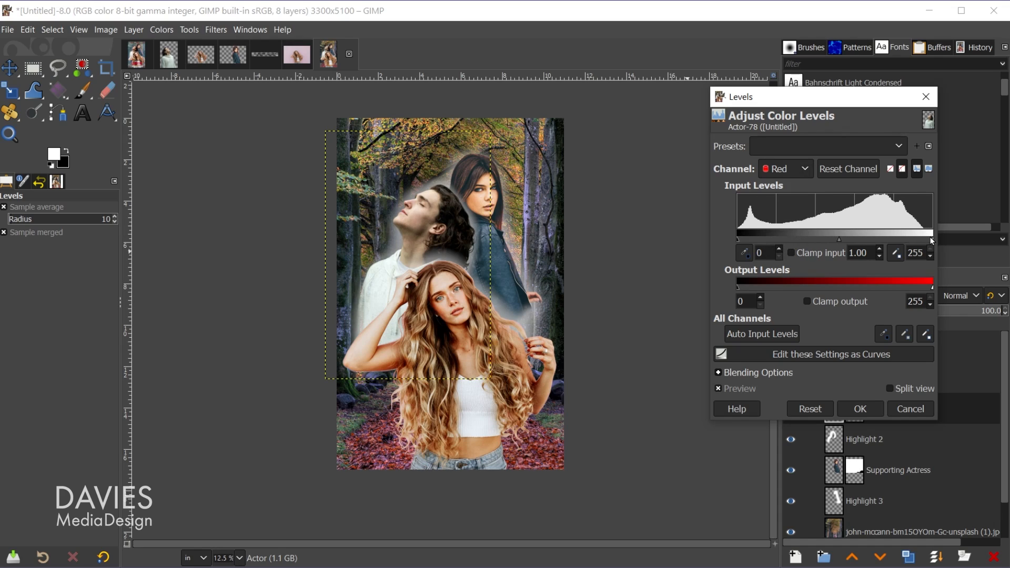
drag(930, 240, 927, 242)
mouse_move(738, 238)
mouse_down()
mouse_move(751, 238)
mouse_move(733, 240)
mouse_up()
drag(831, 240, 825, 243)
Step: Set the Actor's Green channel input levels to black 4, gamma 1.03 and white 251
click(786, 169)
click(783, 220)
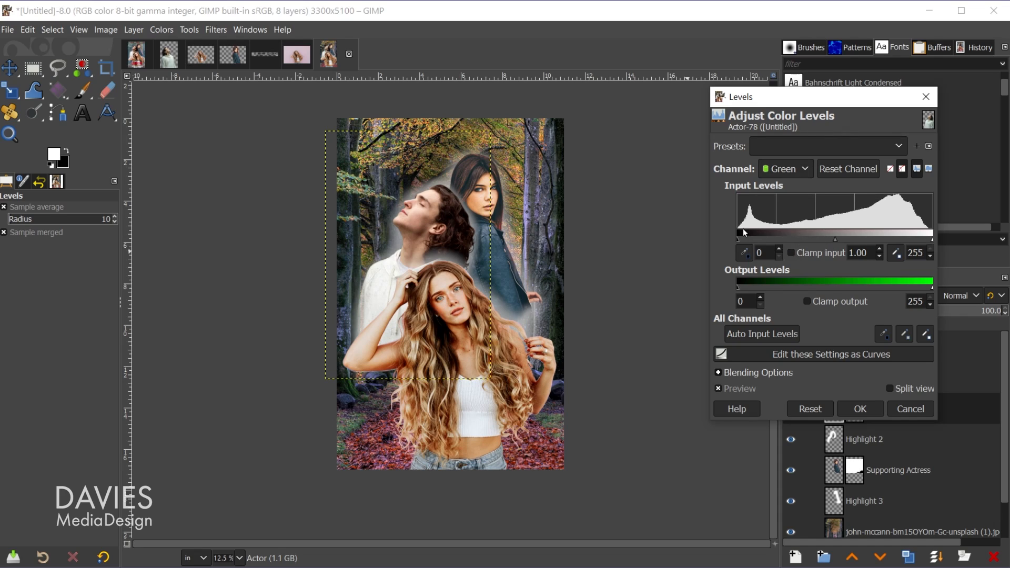
drag(739, 239, 745, 240)
drag(739, 240, 740, 239)
drag(932, 239, 929, 240)
drag(836, 240, 834, 243)
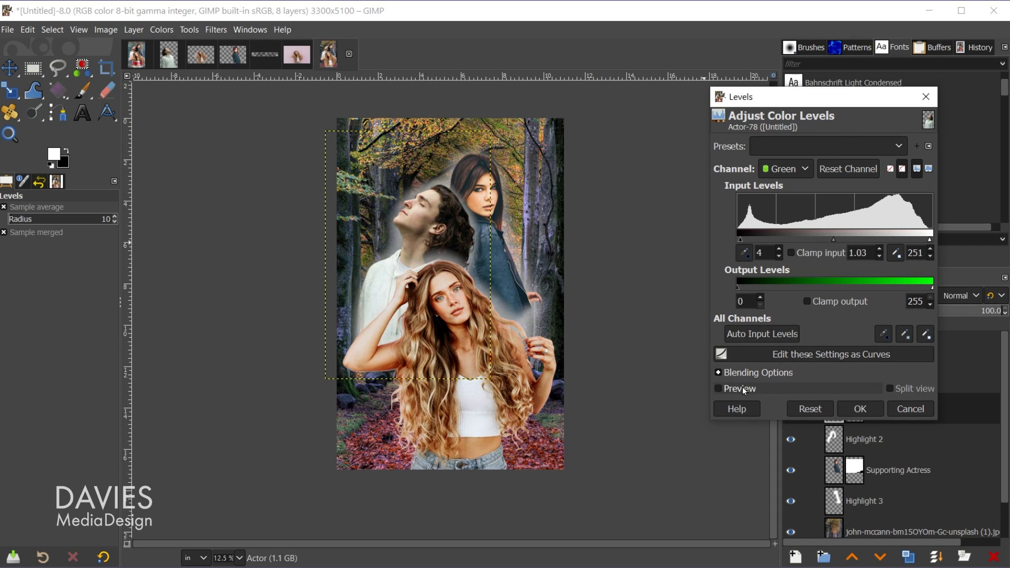
Step: Set the Actor's Blue channel input levels to black 9, gamma 1.06 and white 254, and compare with and without the preview
click(806, 169)
click(786, 236)
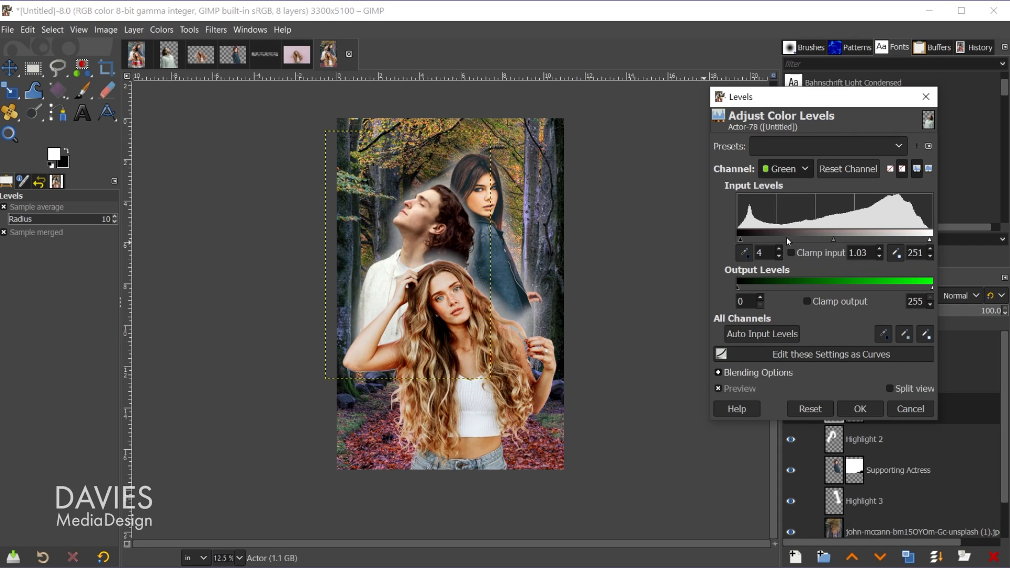
drag(933, 240, 939, 245)
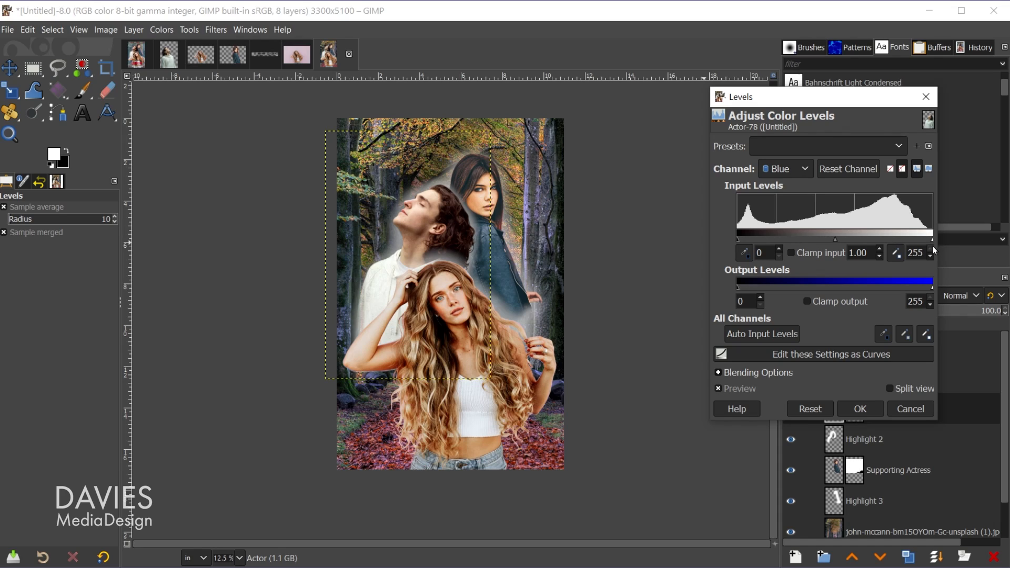
drag(737, 240, 744, 242)
drag(838, 240, 834, 243)
click(768, 387)
click(768, 388)
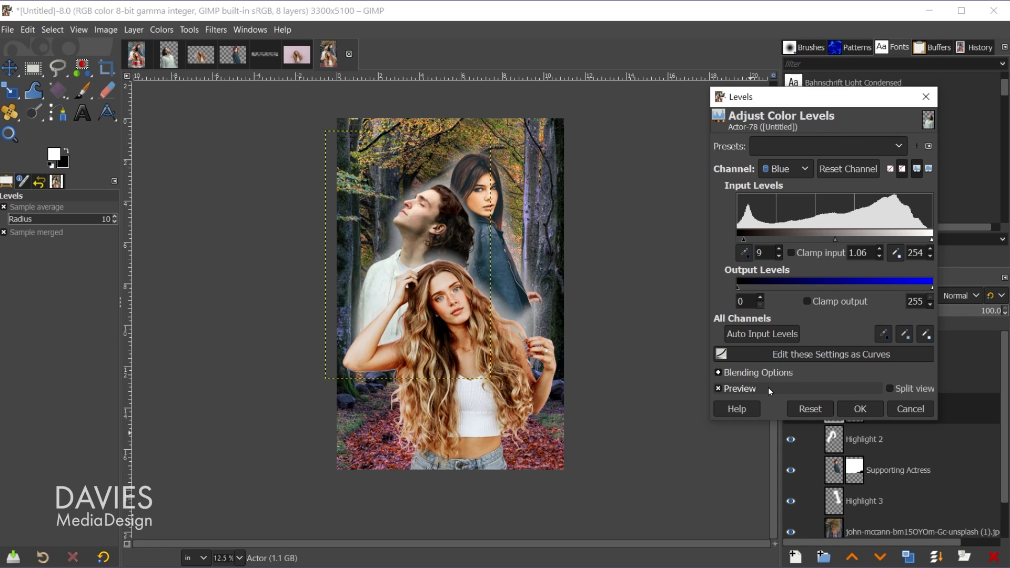
Step: Raise the Actor's Value channel black point to 17 and apply the Levels adjustment
click(791, 171)
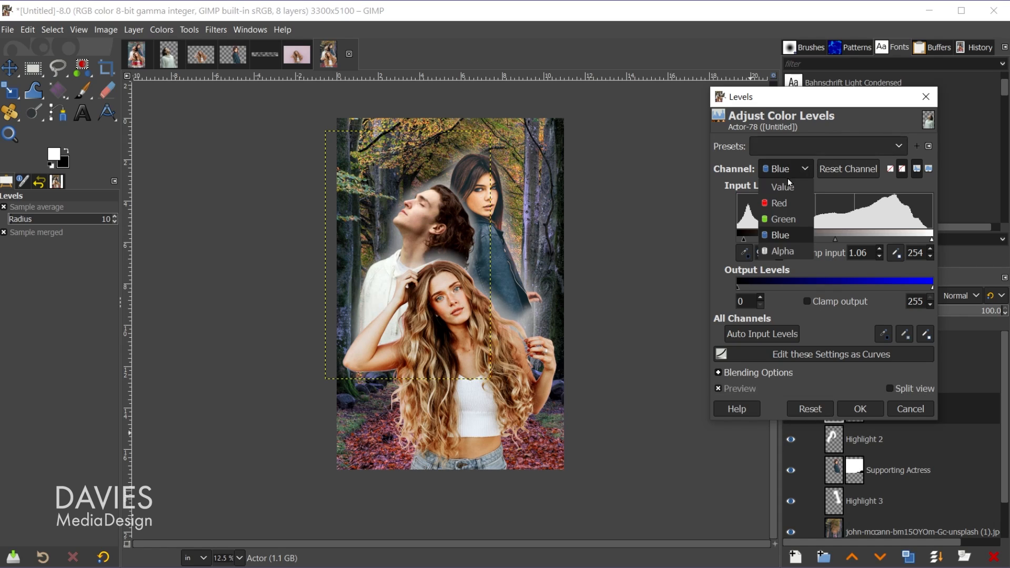
click(788, 188)
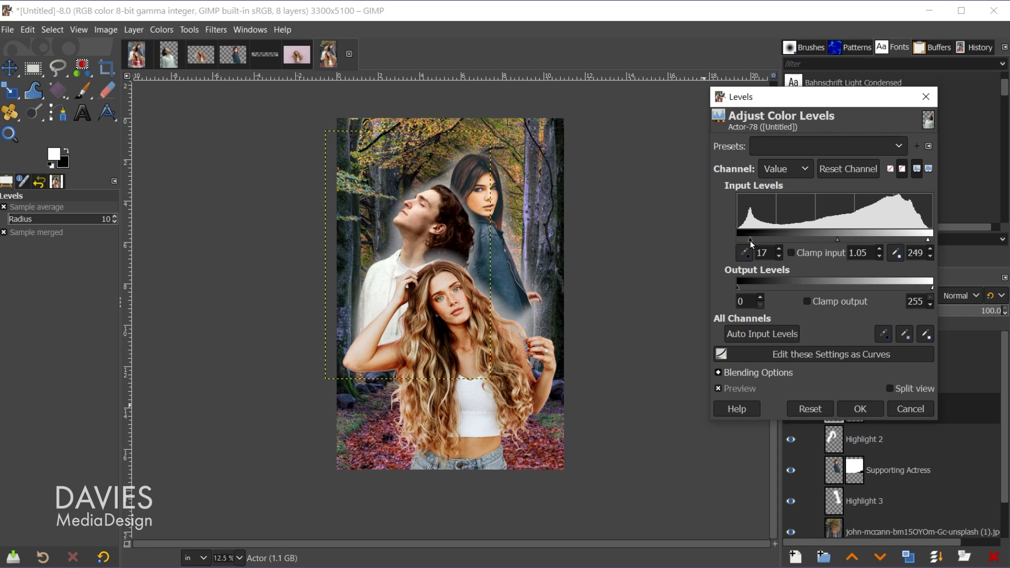
click(861, 409)
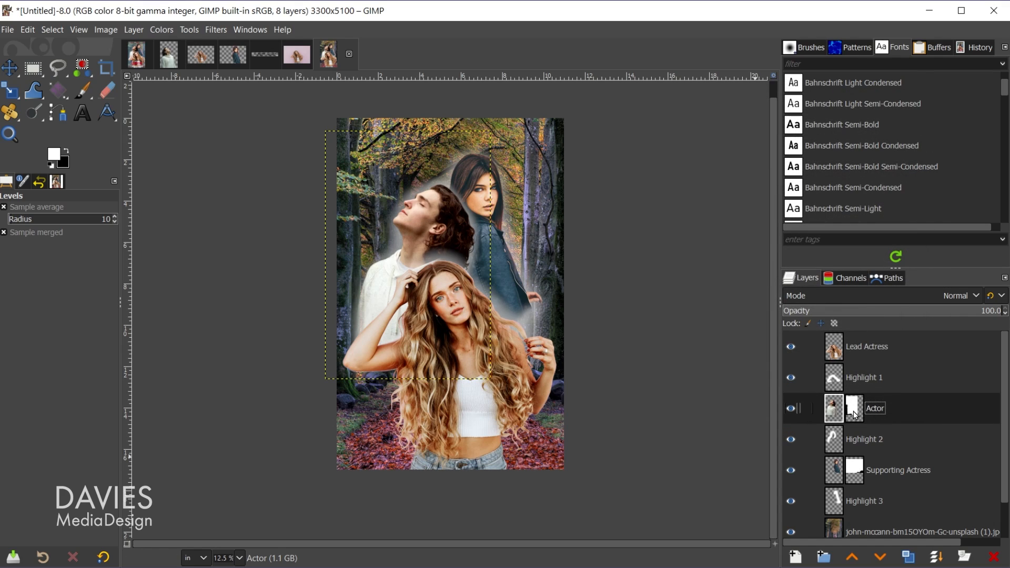
Step: Start a Levels adjustment on the Supporting Actress layer, slightly raising the Value channel's black point and fine-tuning its midtones
click(831, 475)
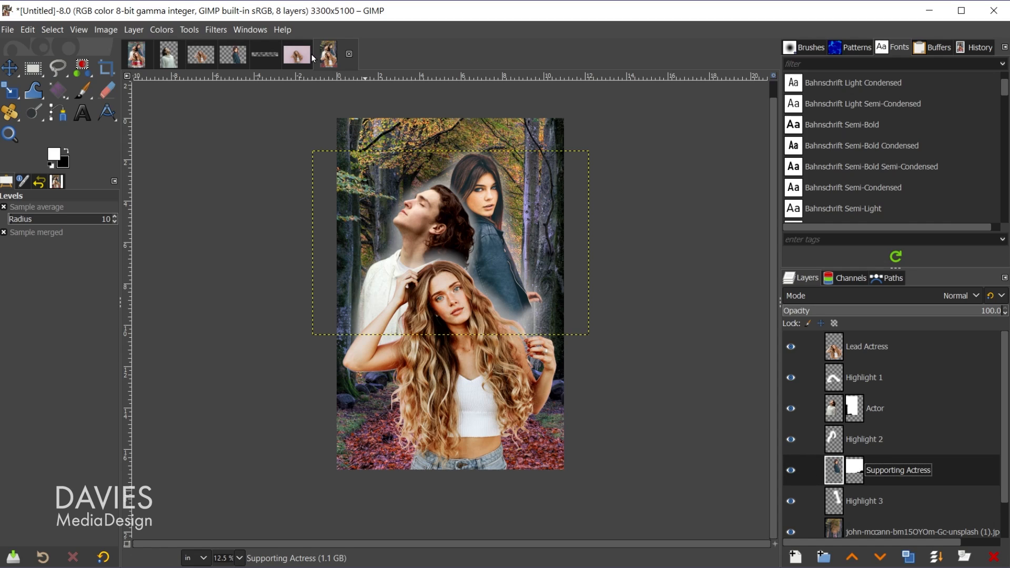
click(168, 30)
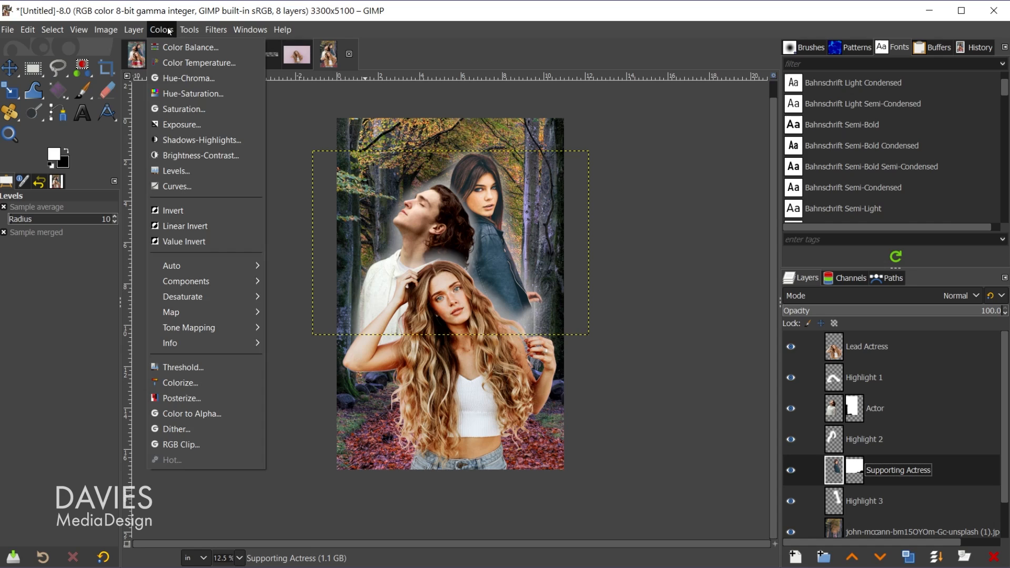
click(177, 172)
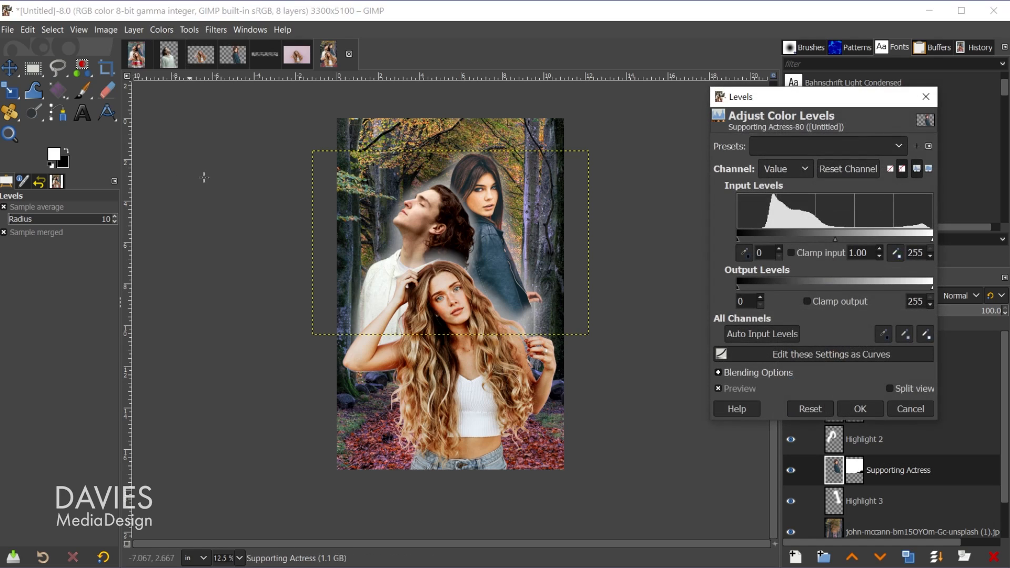
mouse_move(737, 239)
mouse_down()
mouse_move(752, 239)
mouse_move(742, 238)
mouse_up()
drag(840, 239, 836, 241)
mouse_move(746, 239)
mouse_down()
mouse_move(755, 239)
mouse_move(742, 240)
mouse_up()
Step: Set the Supporting Actress's Red channel input levels to black 6 and white 235
click(783, 169)
click(789, 198)
drag(932, 240, 918, 243)
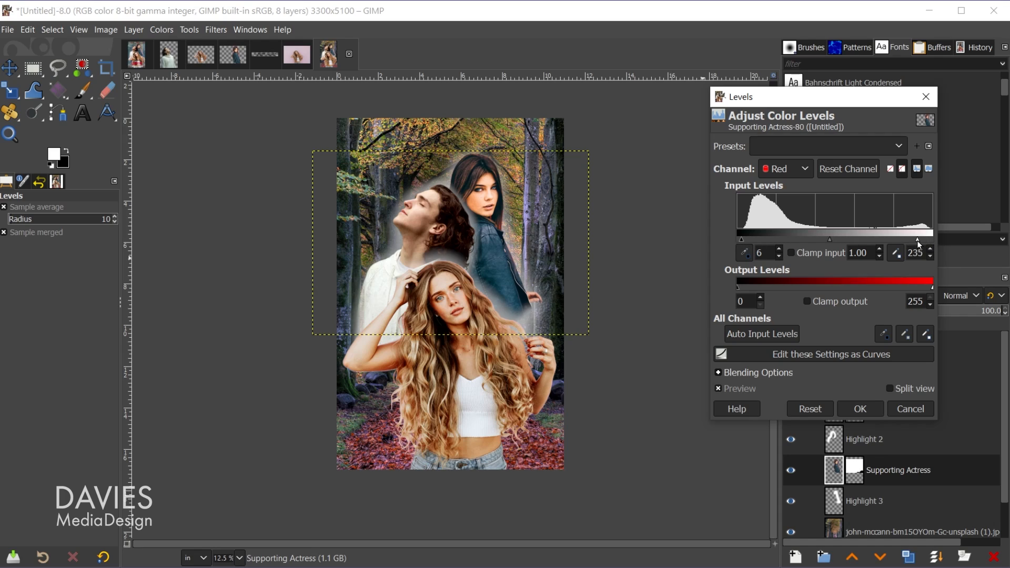
Step: Slightly raise the Supporting Actress's Green channel black point, and set its gamma to 0.99 and white point to 251
click(785, 169)
click(786, 184)
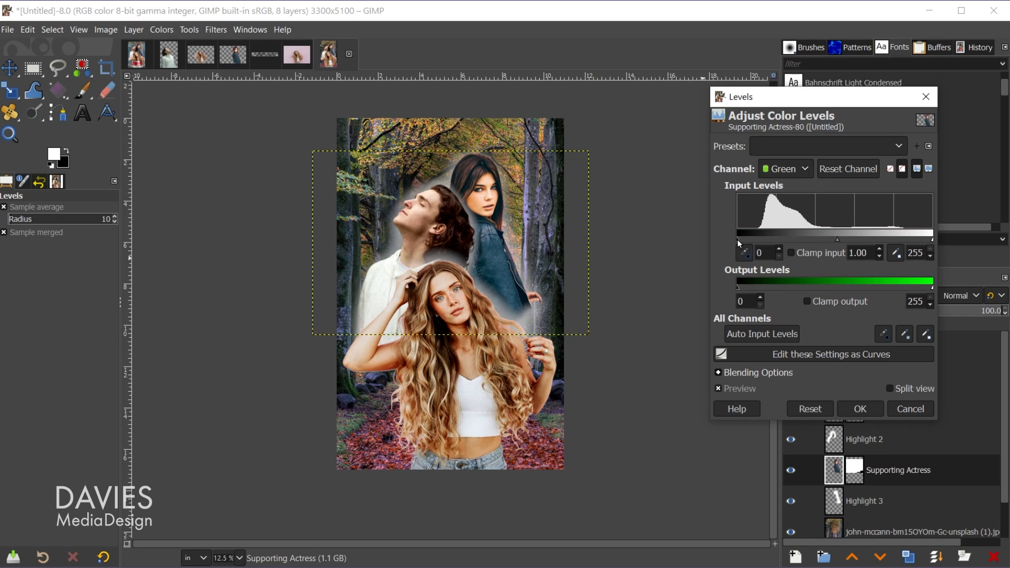
mouse_move(736, 238)
mouse_down()
mouse_move(749, 238)
mouse_move(739, 240)
mouse_up()
drag(932, 239, 928, 240)
drag(834, 239, 835, 240)
drag(928, 240, 930, 240)
Step: Raise the Blue channel's black point, lower its white point, fine-tune the midtones, compare the preview and apply Levels to Supporting Actress
click(793, 169)
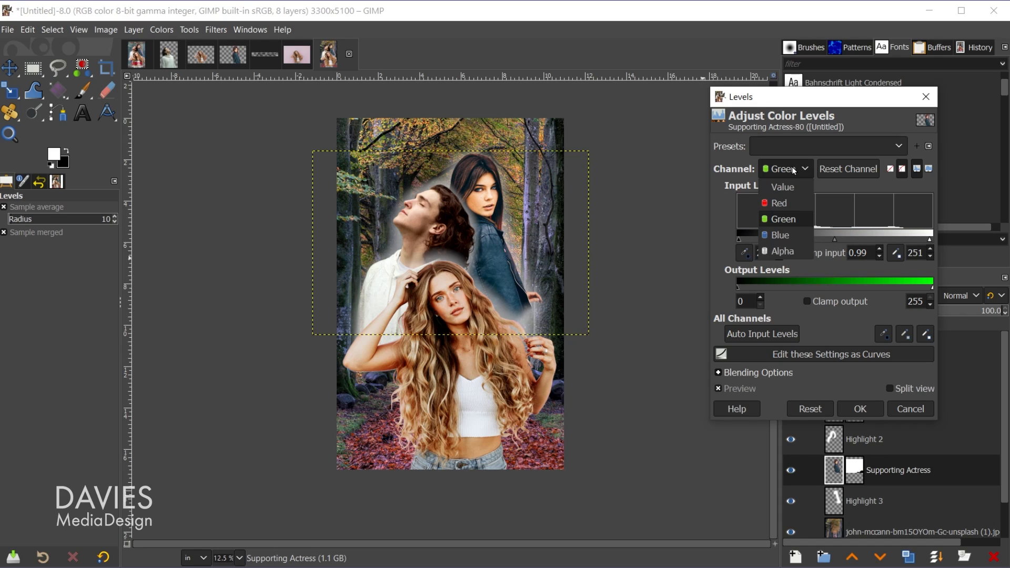
click(780, 234)
drag(737, 240, 741, 239)
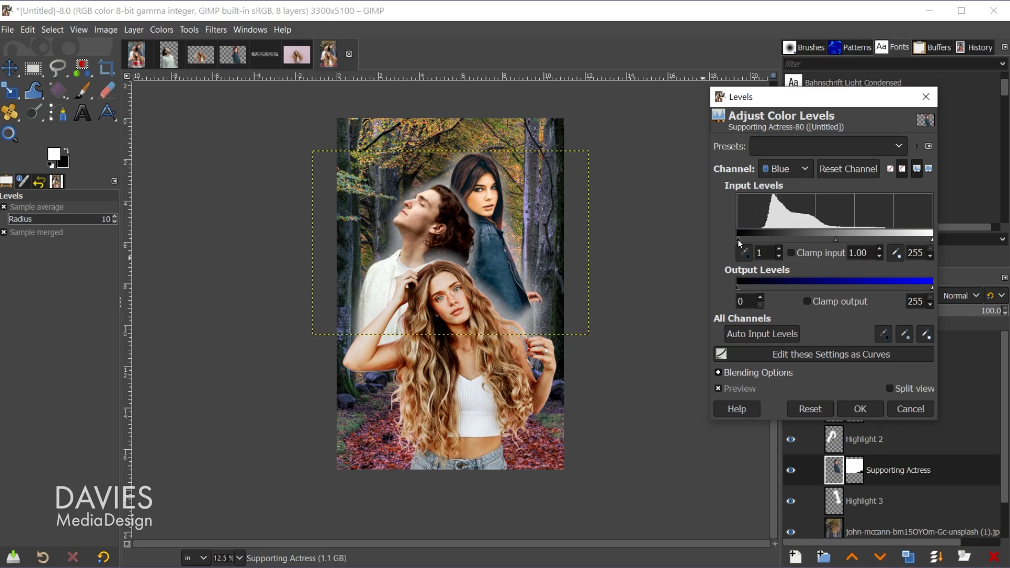
drag(835, 240, 835, 240)
drag(932, 240, 929, 240)
drag(834, 244, 834, 243)
click(879, 256)
click(757, 388)
click(759, 388)
click(859, 409)
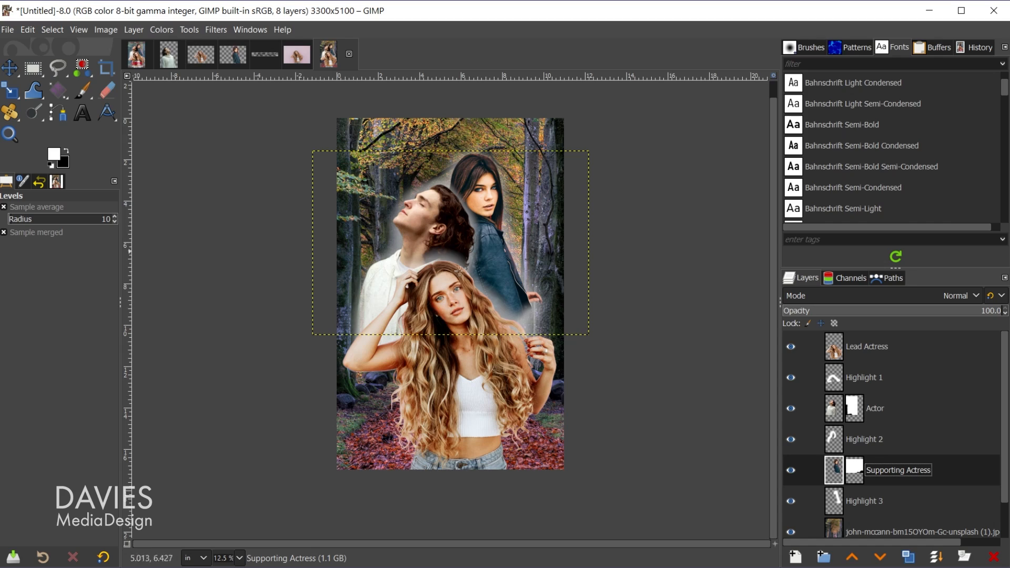
Step: Apply a Curves adjustment to the Actor layer with Value points at input 199, output 205 and input 69, output 53, comparing the preview
click(833, 411)
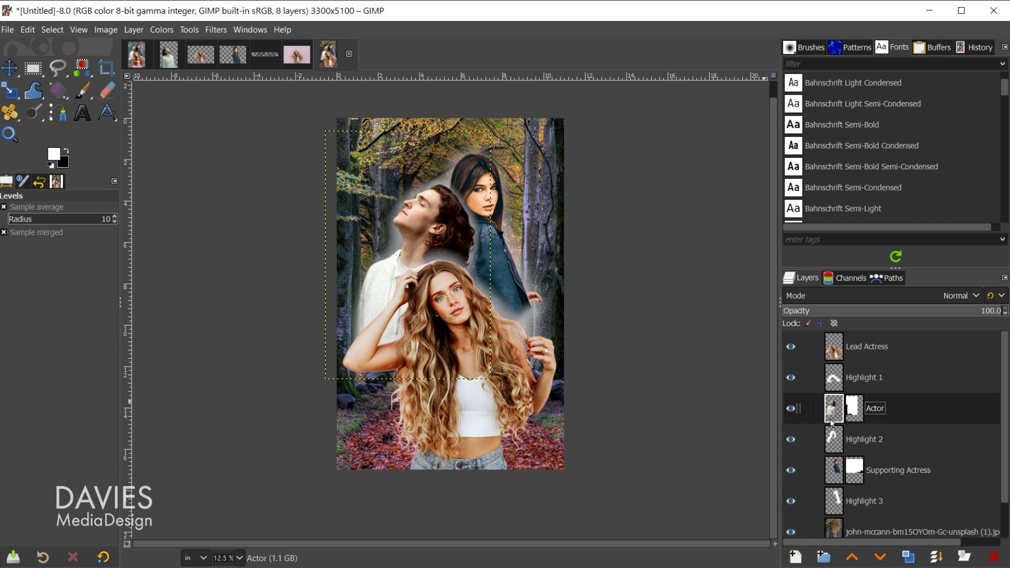
click(162, 30)
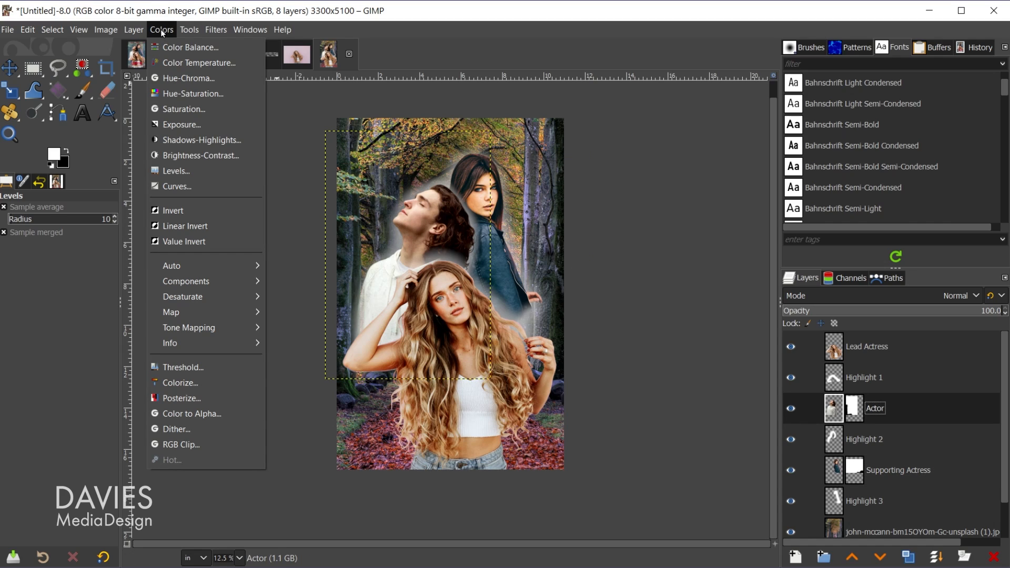
click(181, 181)
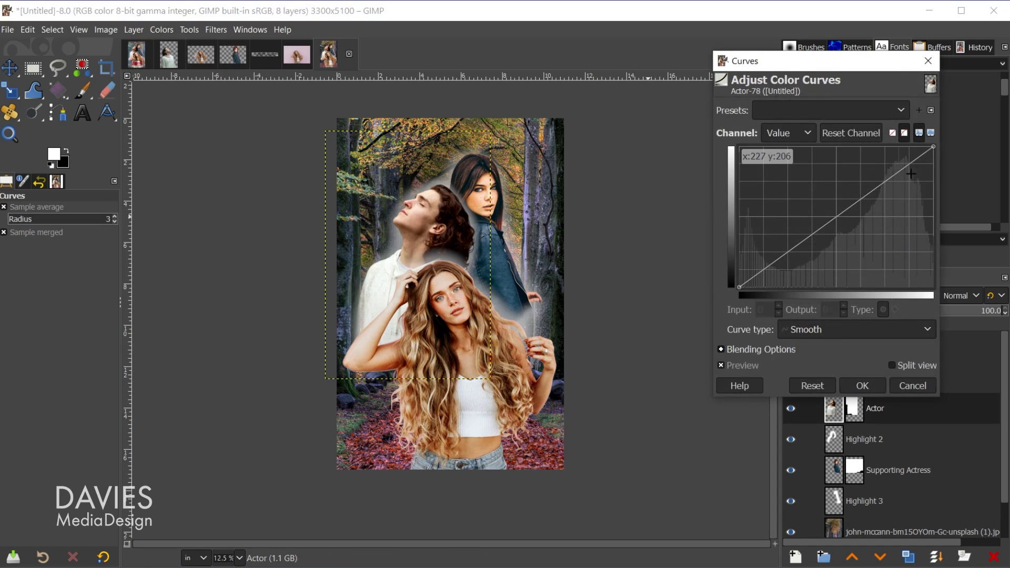
drag(890, 176, 890, 173)
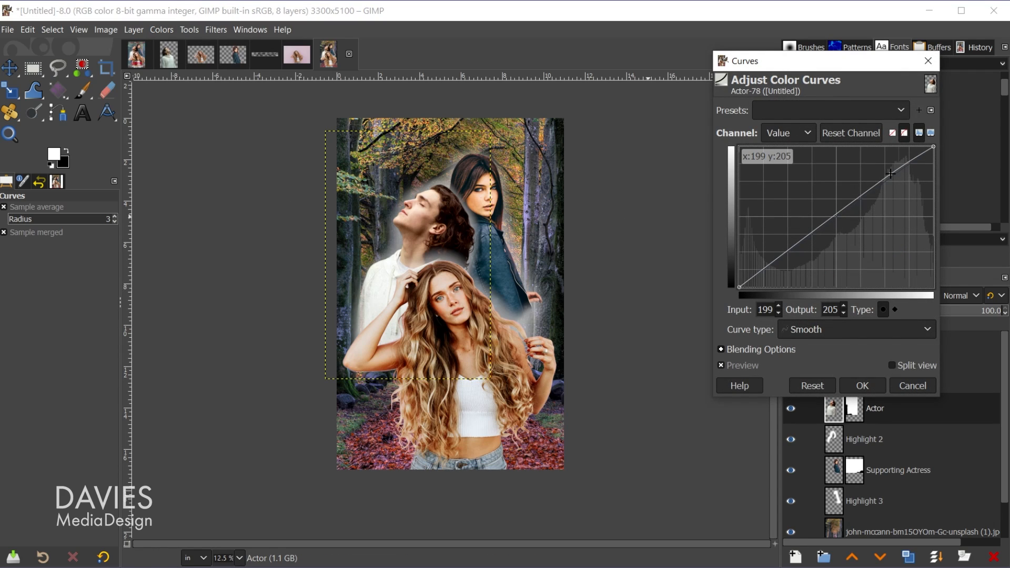
drag(790, 254, 792, 259)
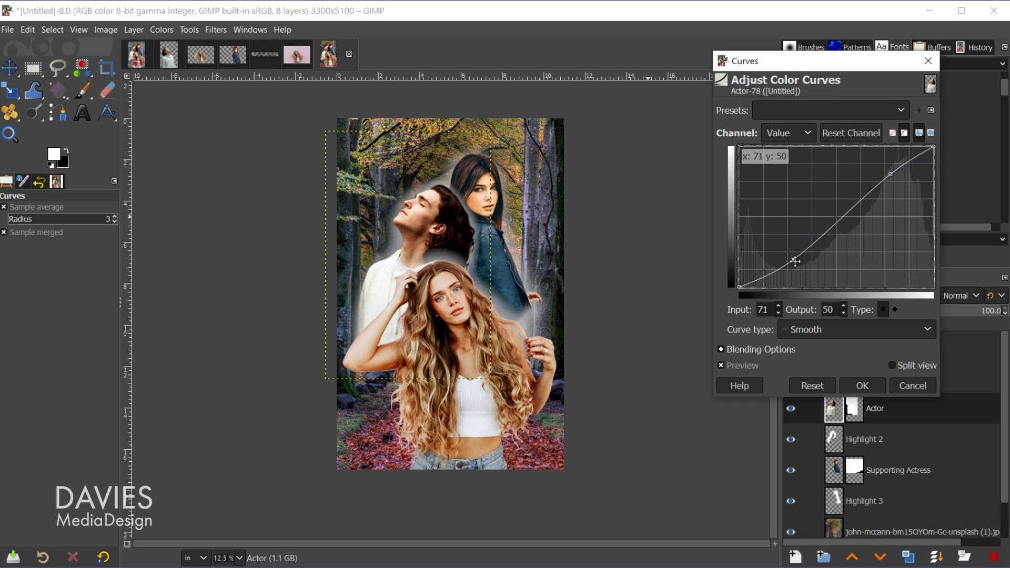
drag(792, 259, 791, 258)
click(746, 366)
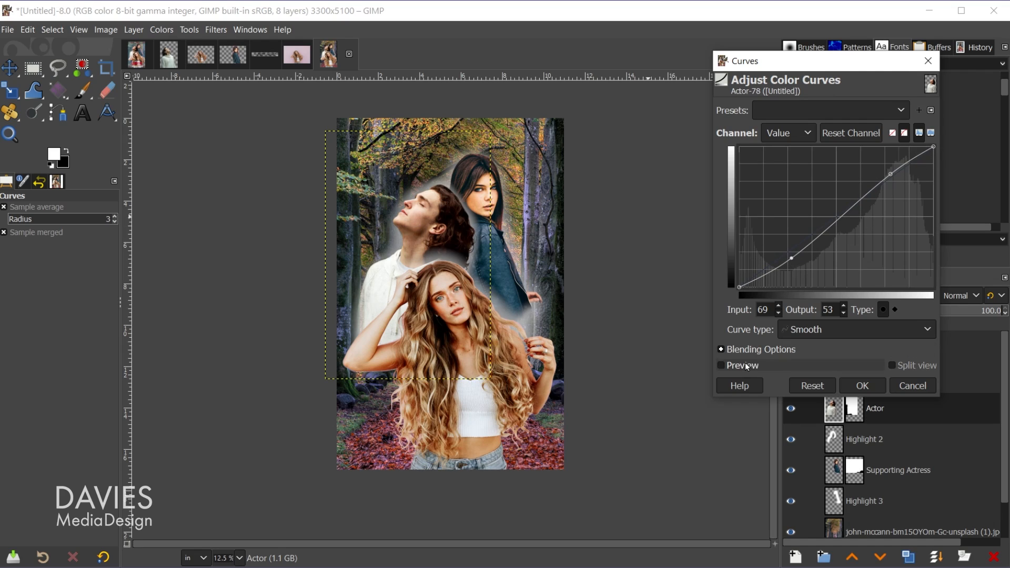
click(746, 366)
click(863, 386)
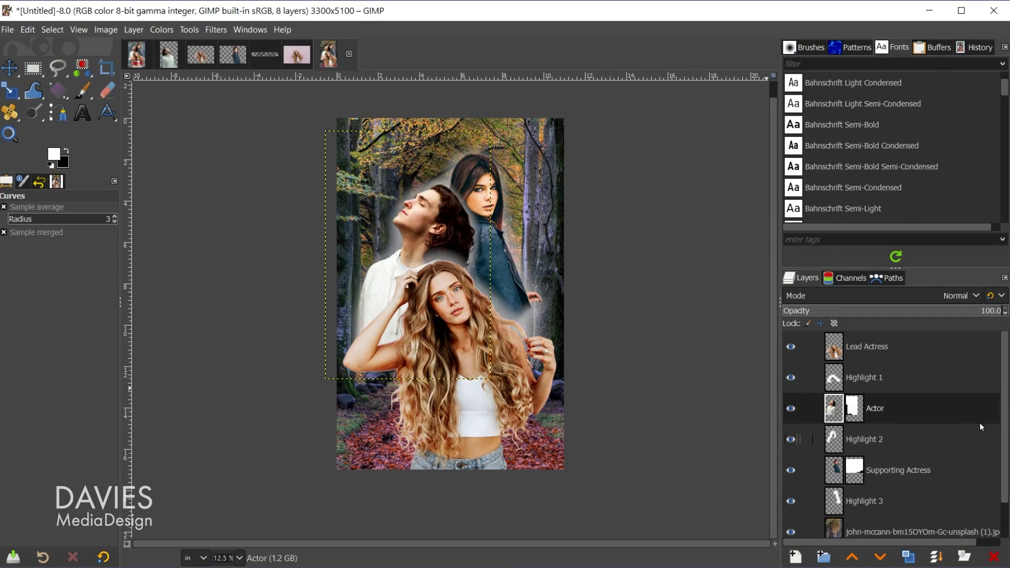
Step: Move the white Background layer directly above the forest photo layer
scroll(979, 421, down, 2)
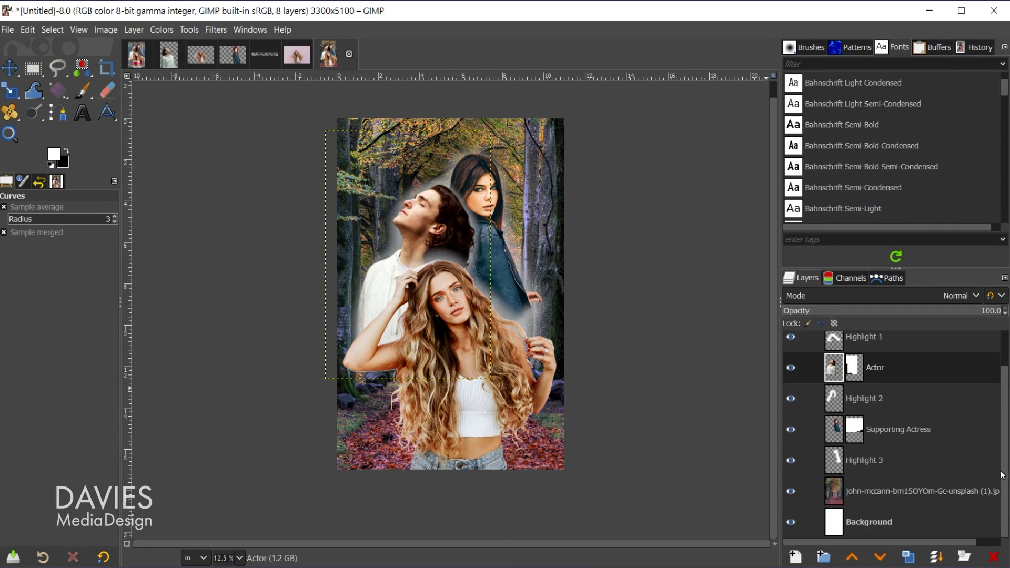
click(836, 529)
drag(840, 536, 847, 489)
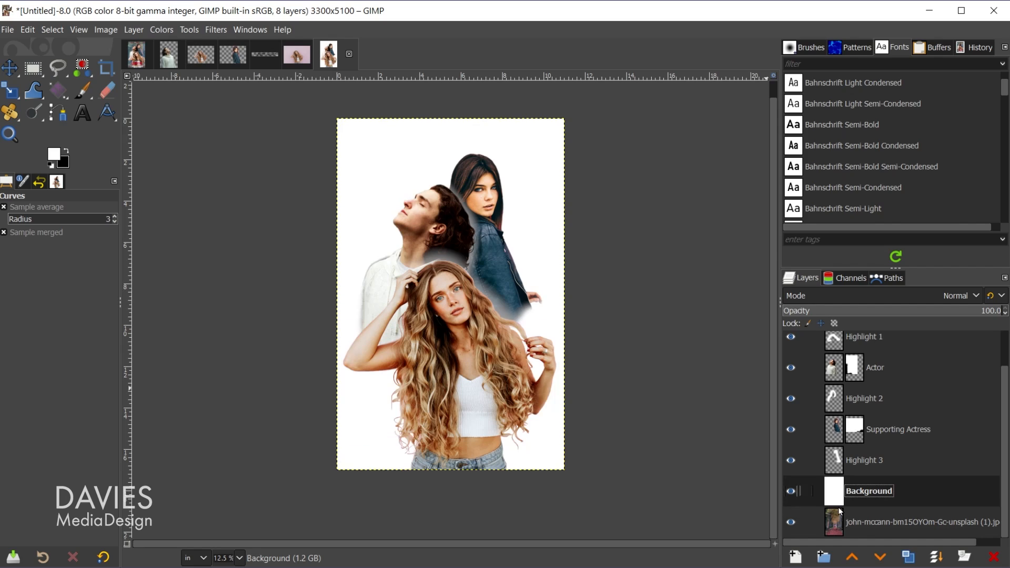
Step: Set the foreground color to green 70a288 and the background color to dark blue 031d44
click(57, 157)
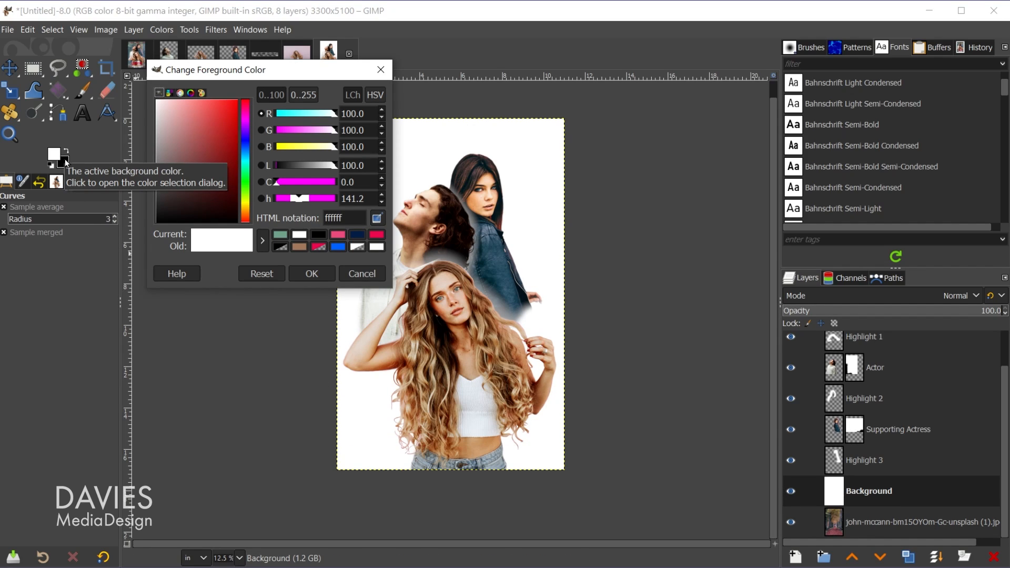
click(281, 235)
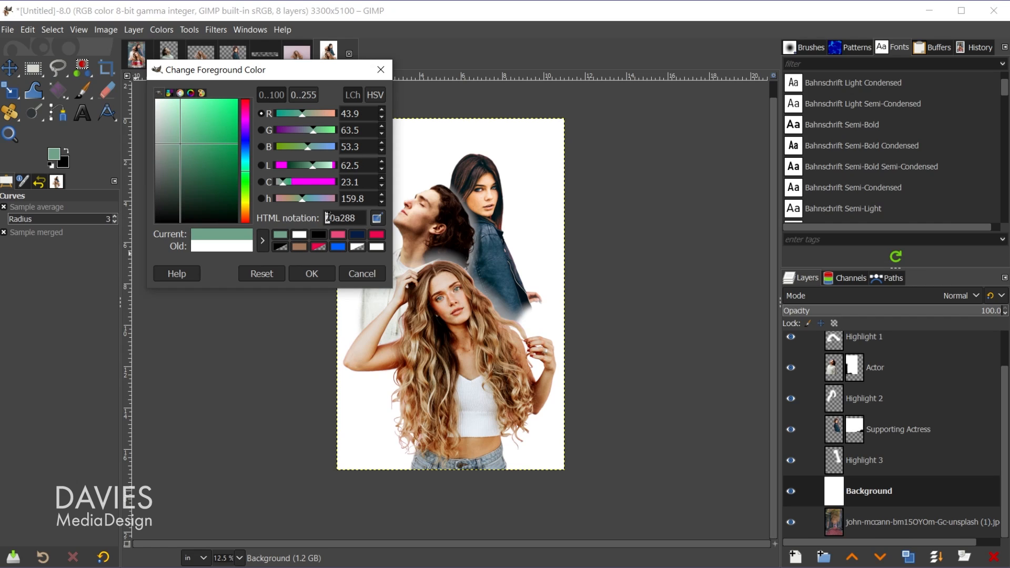
drag(328, 218, 357, 216)
click(310, 275)
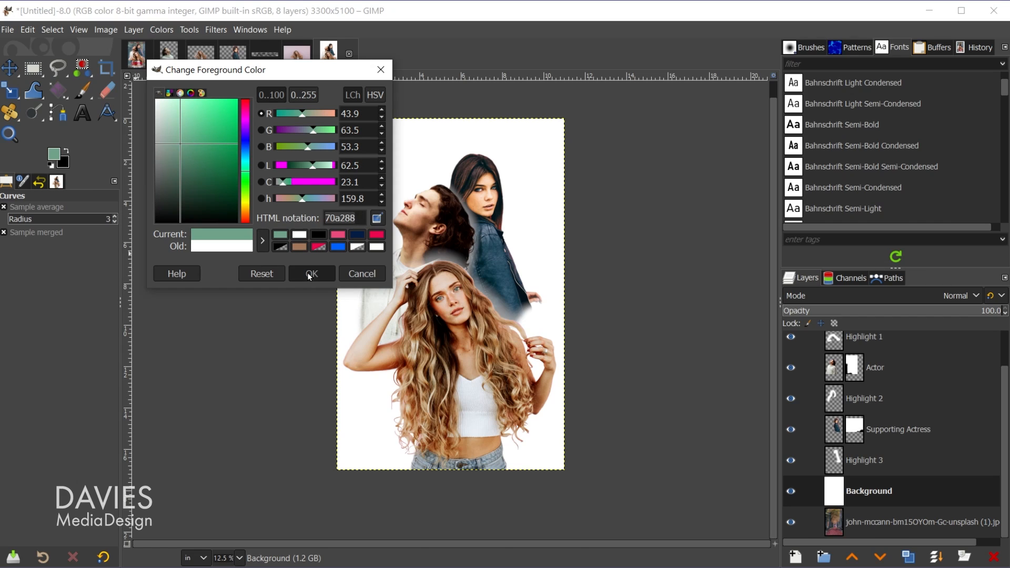
click(67, 162)
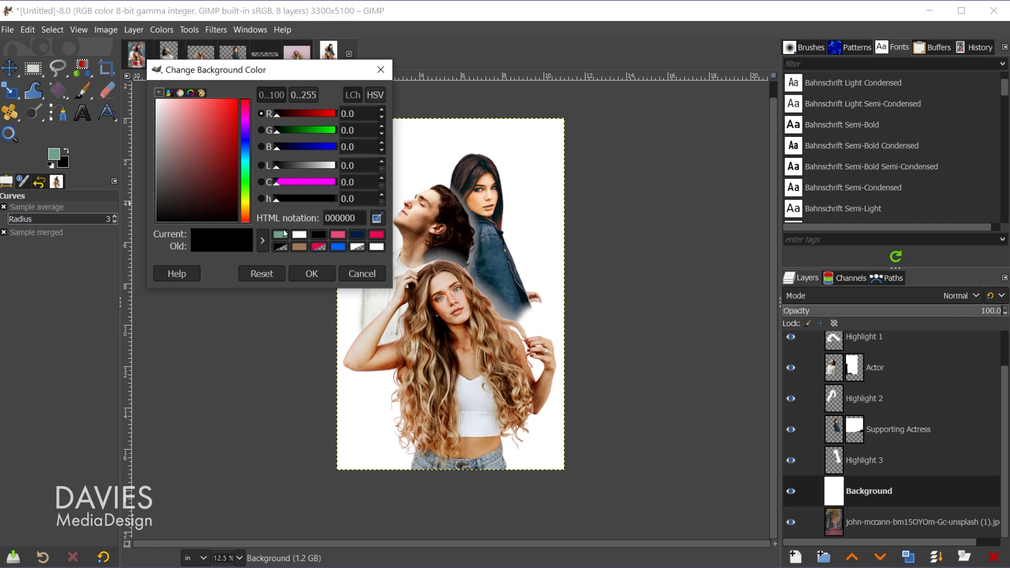
click(357, 235)
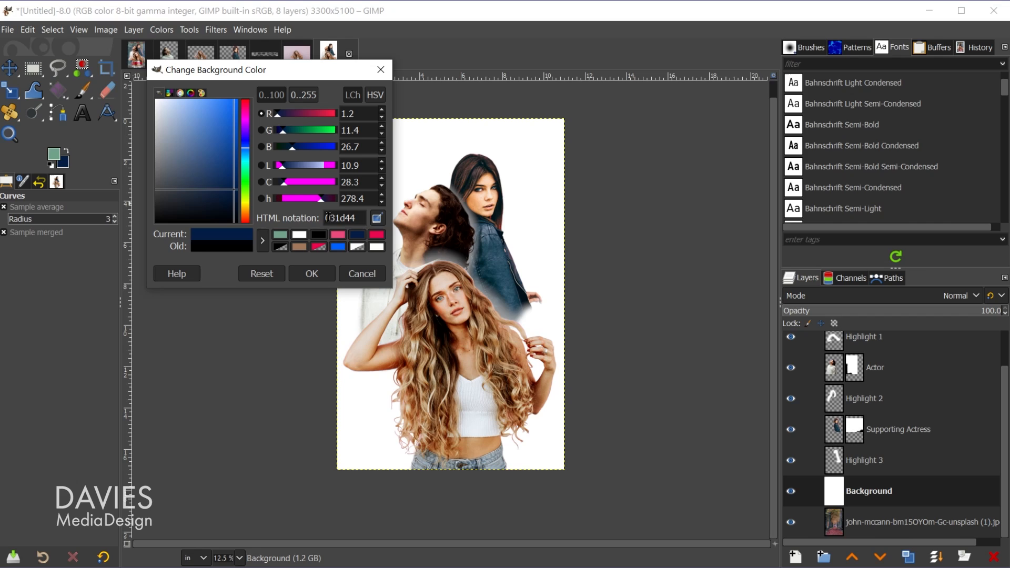
click(312, 275)
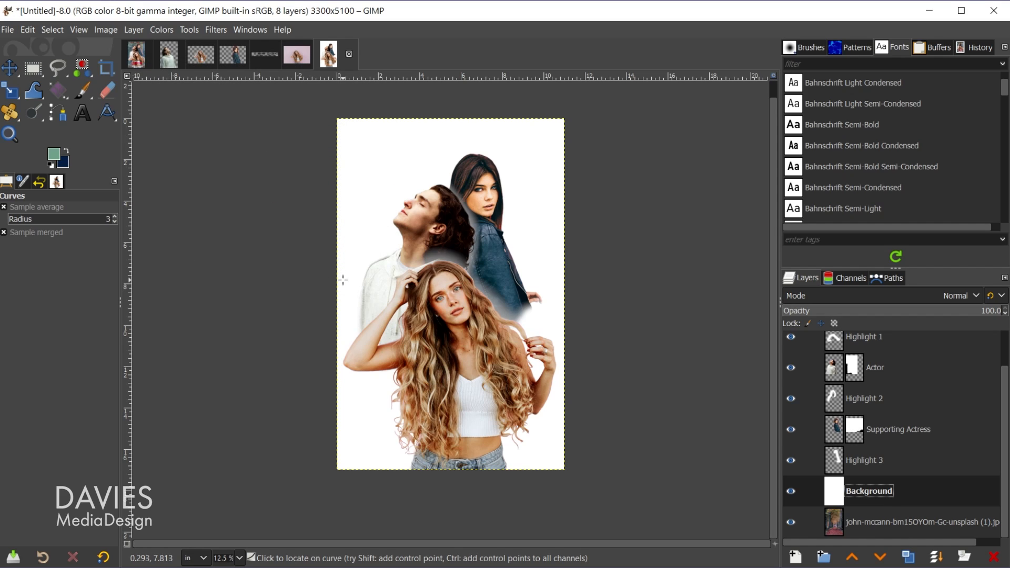
Step: Draw a radial FG to BG (RGB) gradient on the Background layer from the poster's center to its lower-right corner
key(g)
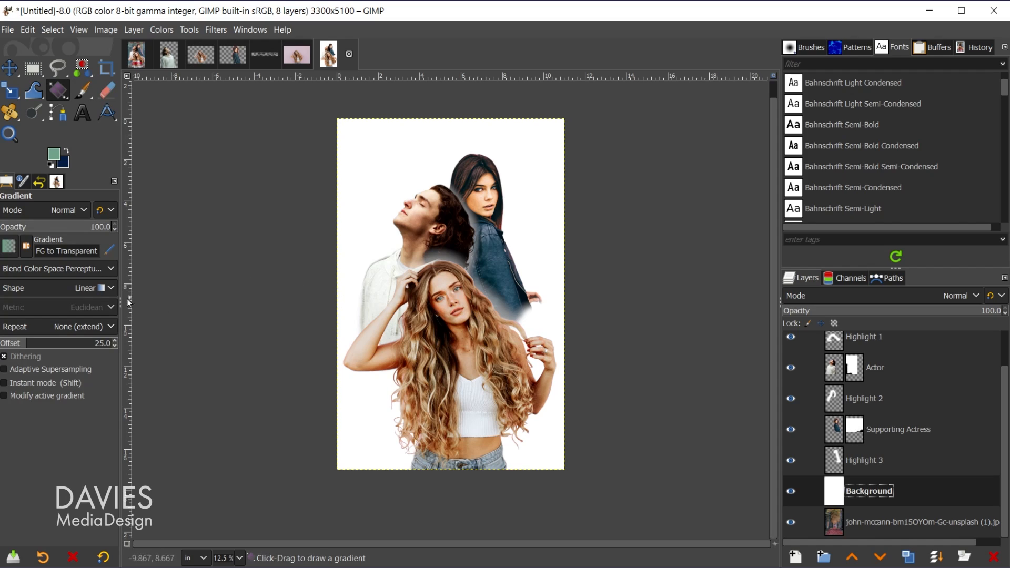
click(87, 292)
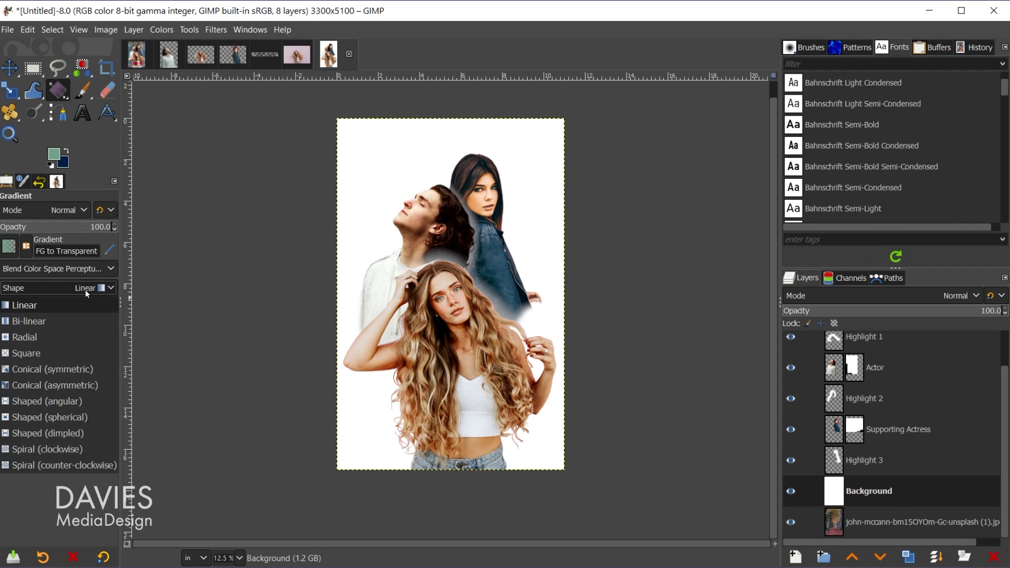
click(71, 340)
click(9, 247)
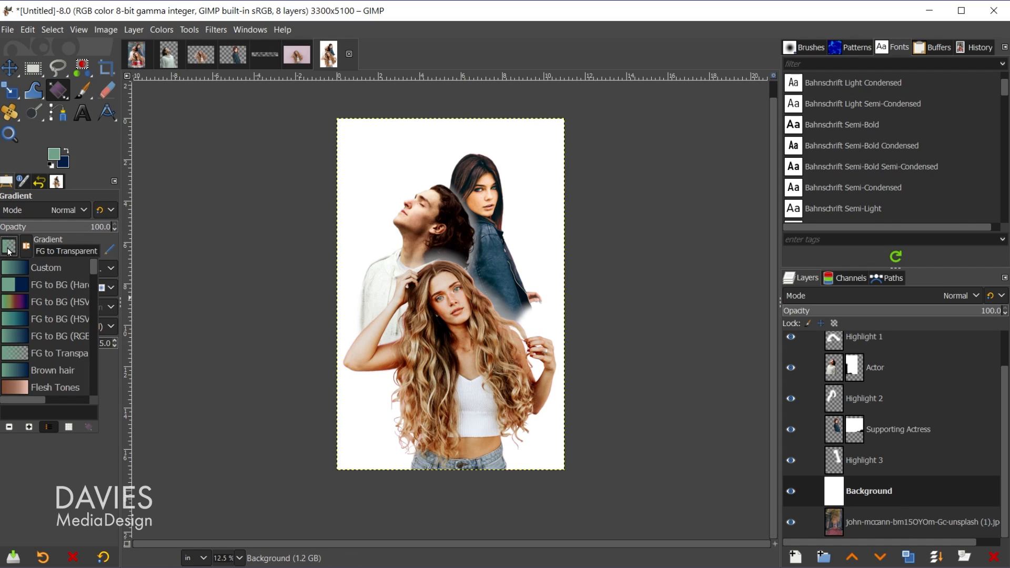
click(18, 339)
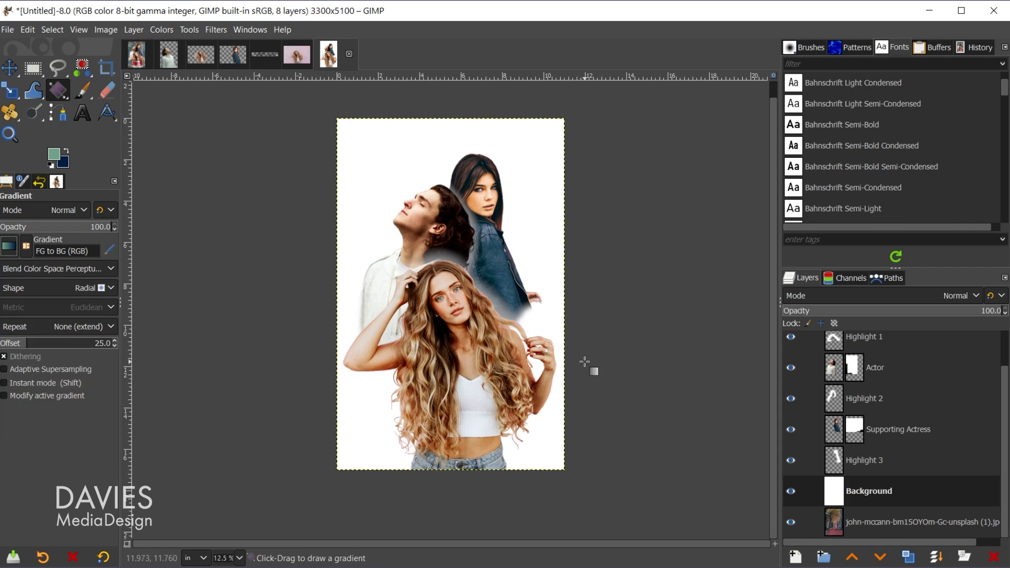
drag(465, 300, 562, 471)
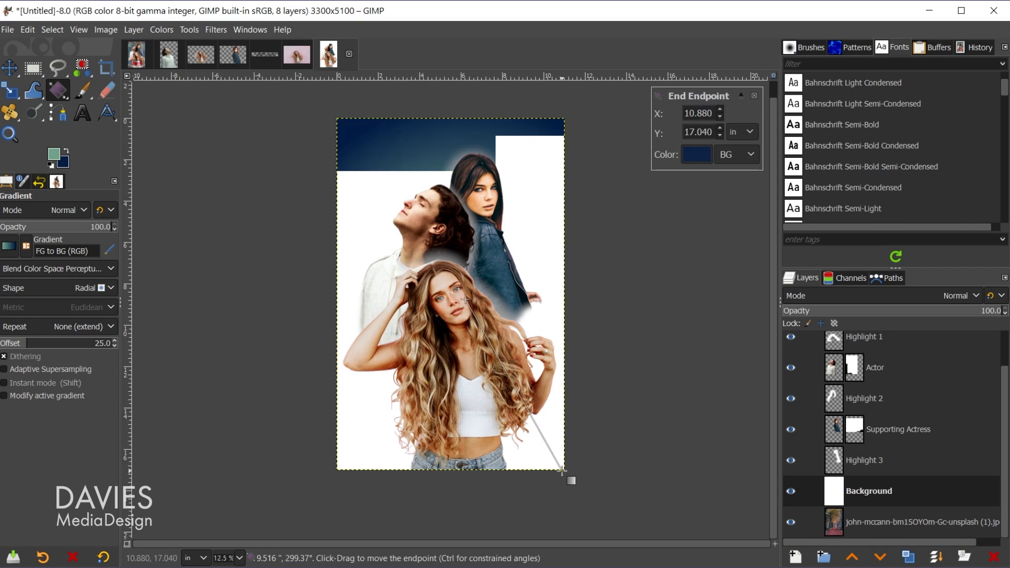
click(457, 299)
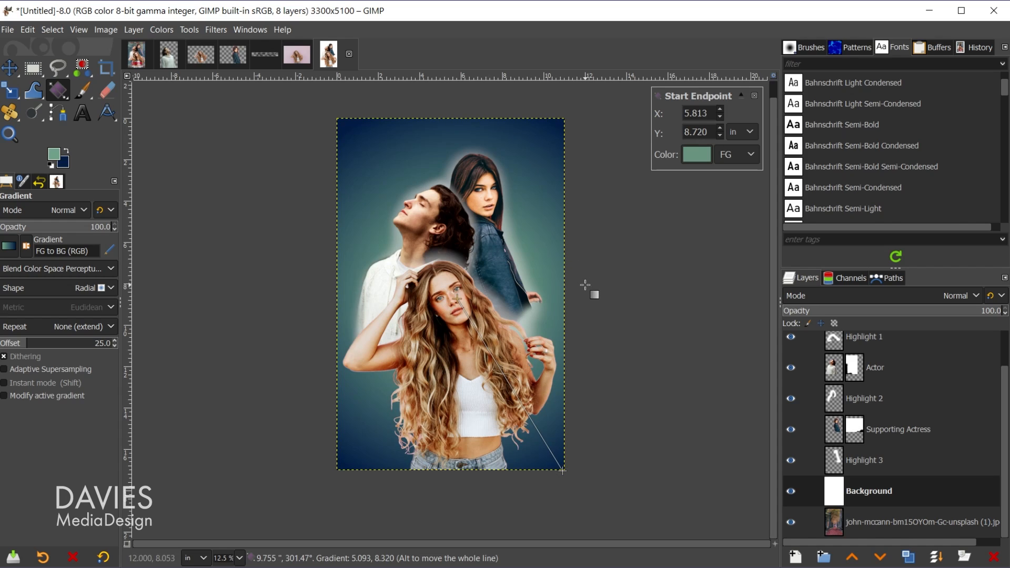
Step: Set the Background layer's blend mode to Screen and reverse the gradient's direction
click(963, 295)
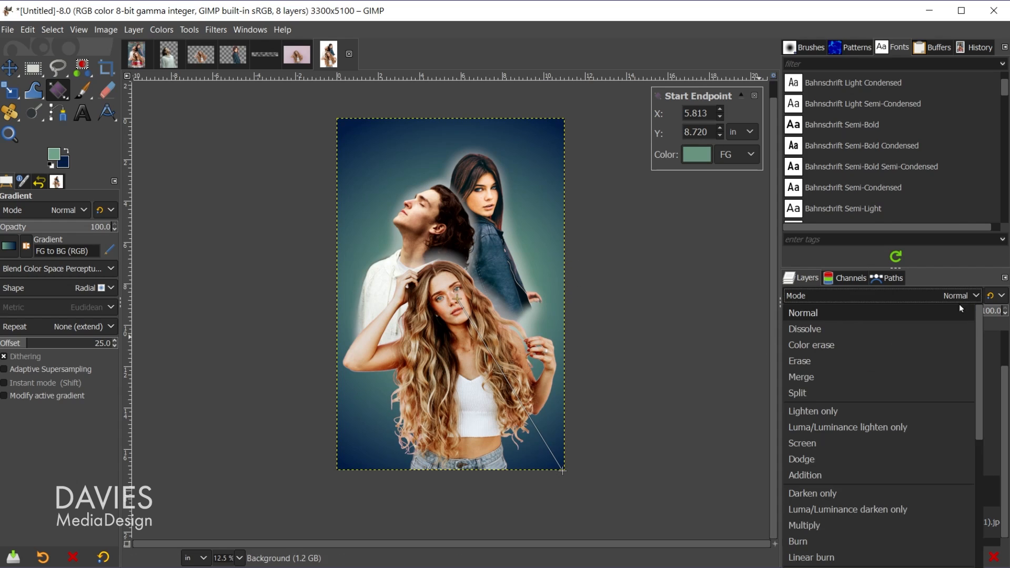
click(847, 448)
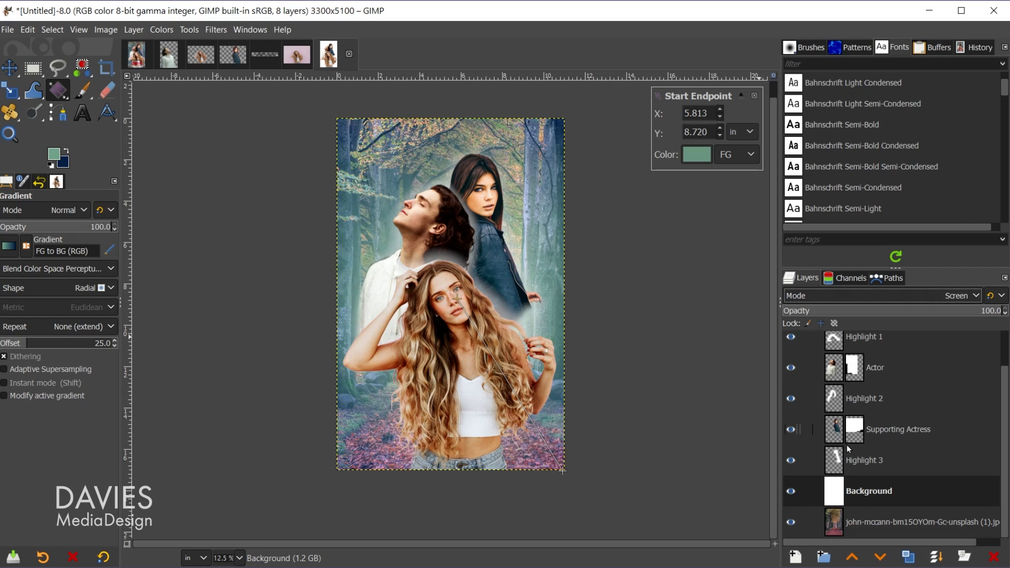
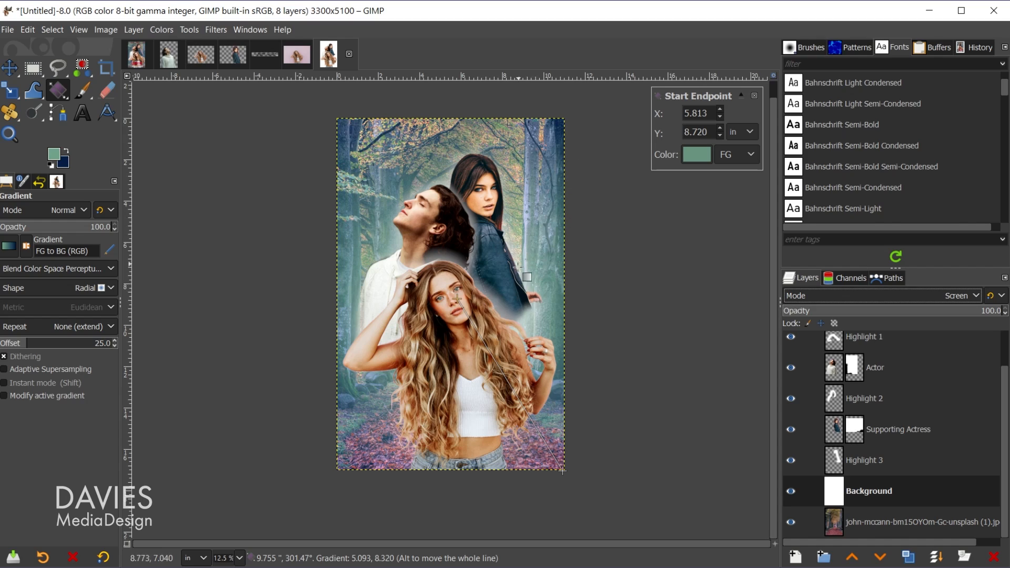
click(26, 247)
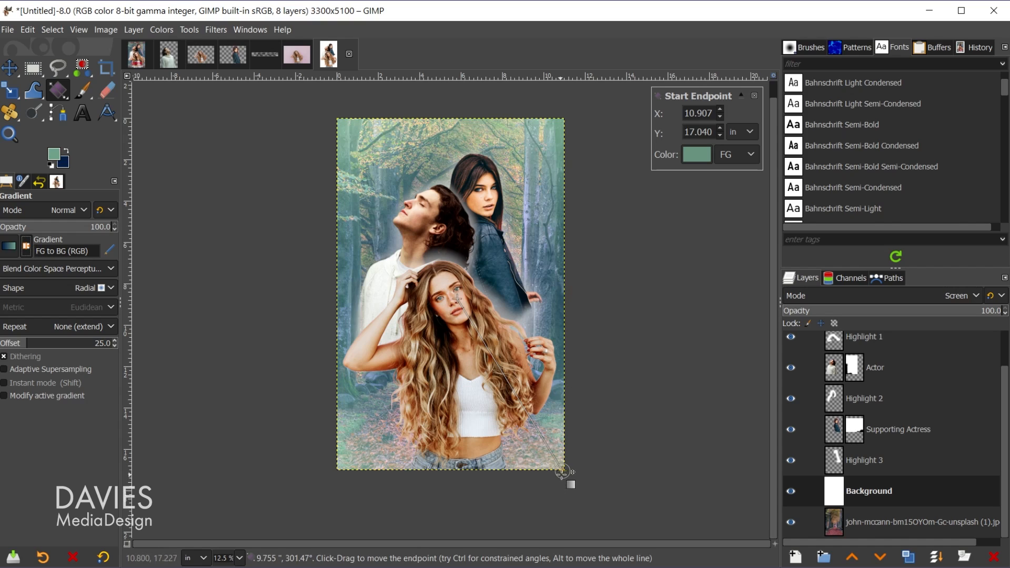
Step: Extend the gradient's outer endpoint to about X 12.48, Y 19.52 in, shift its midpoint to about 39 and apply the gradient
drag(562, 470, 594, 522)
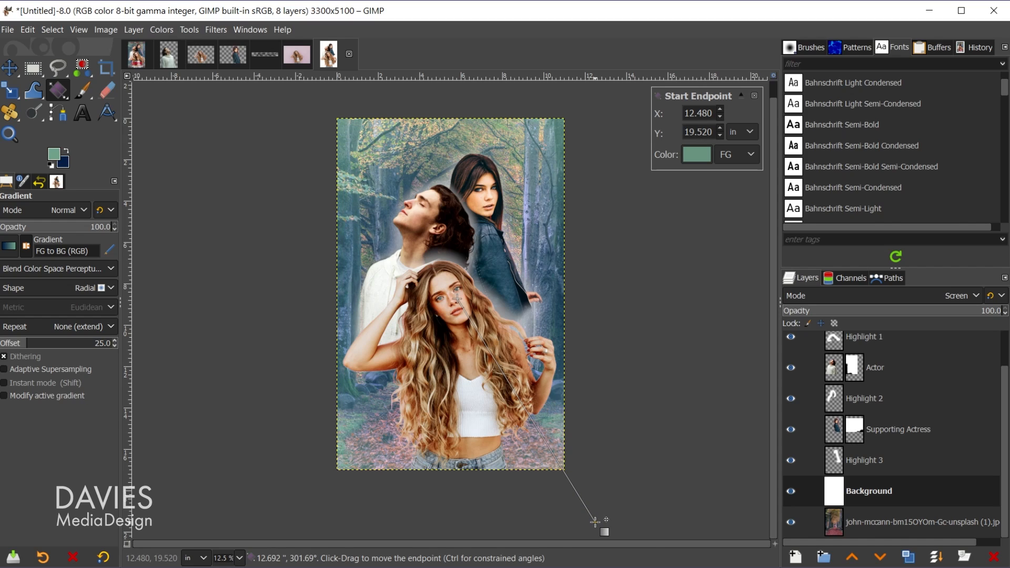
click(550, 450)
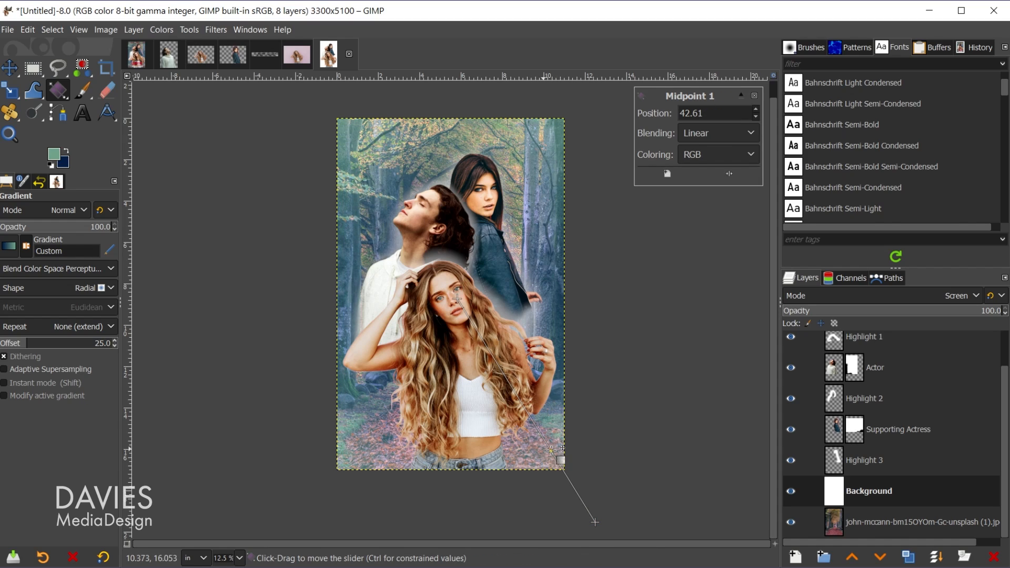
drag(564, 450, 565, 455)
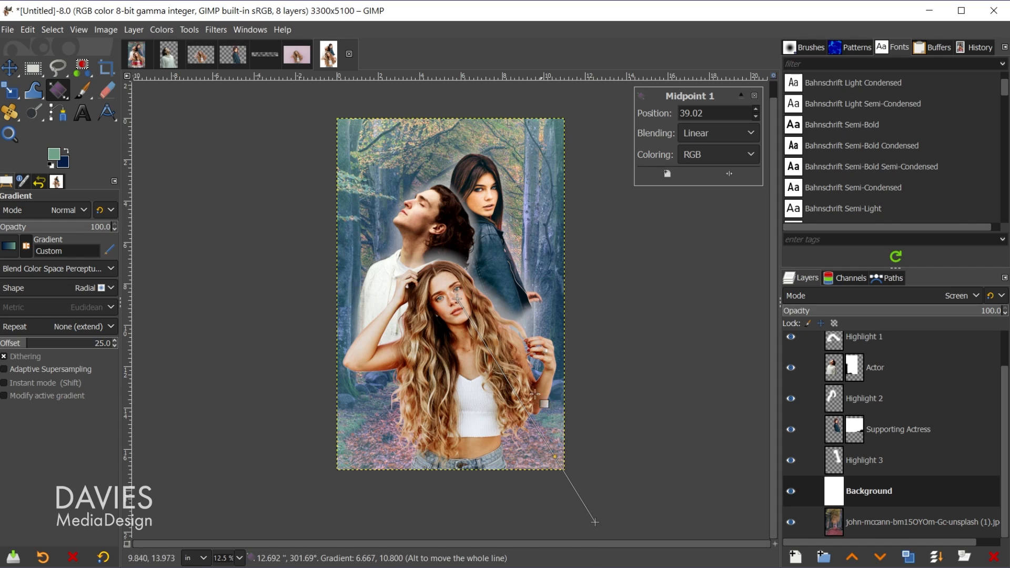
key(Return)
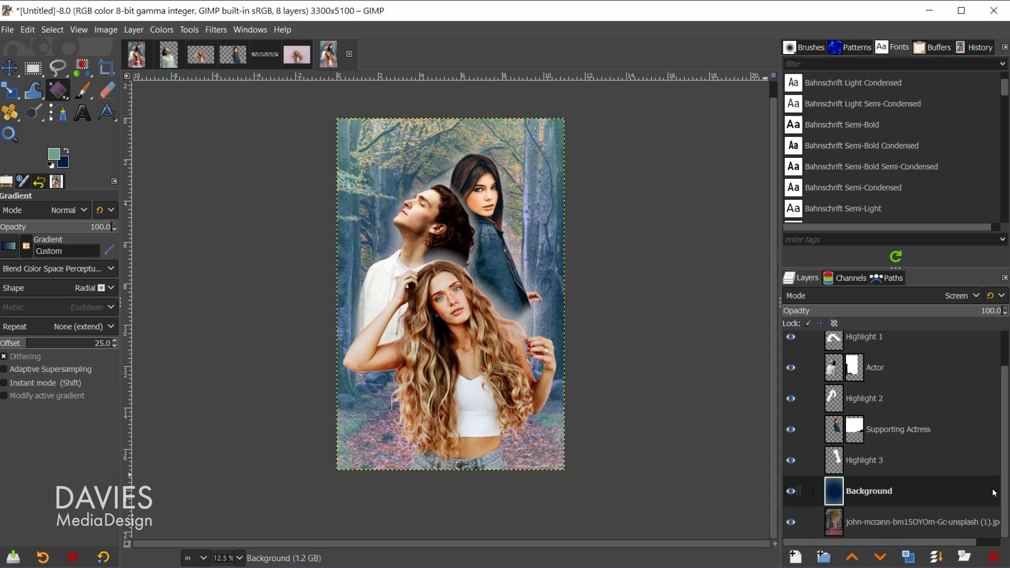
Step: Add the text TEXT ME over the lead actress's hair, on a new layer above Lead Actress
scroll(915, 488, up, 2)
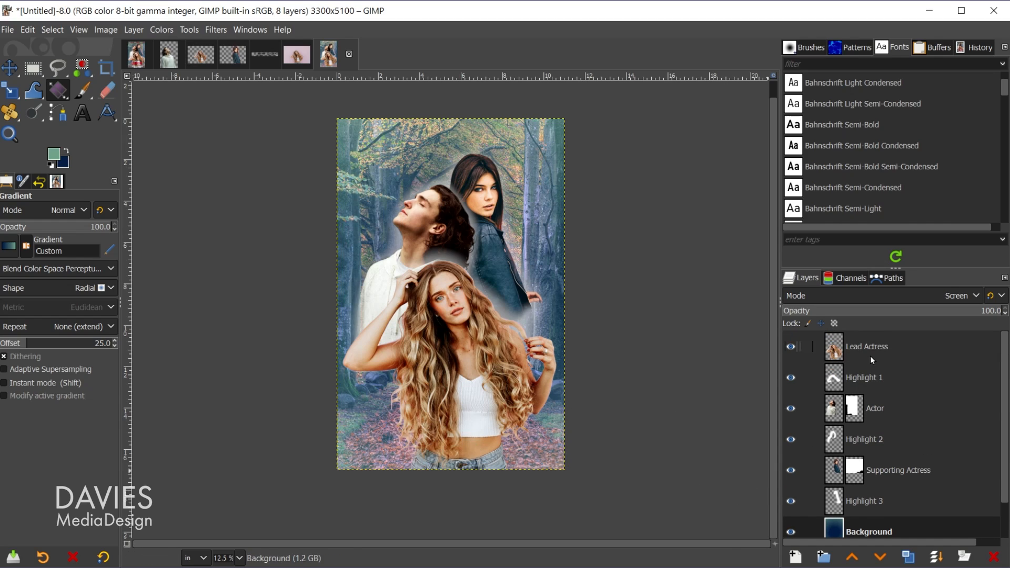
click(835, 349)
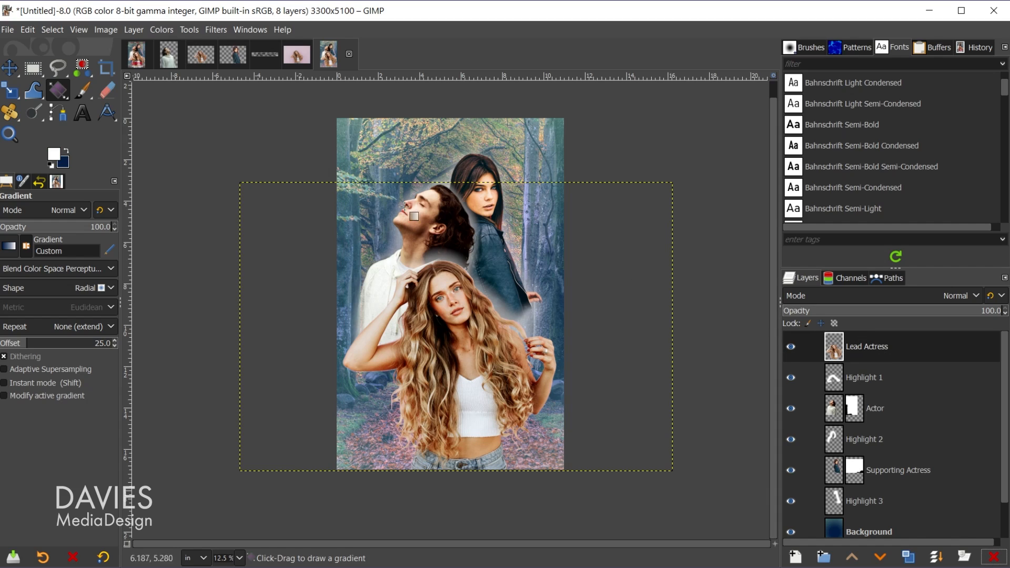
click(82, 113)
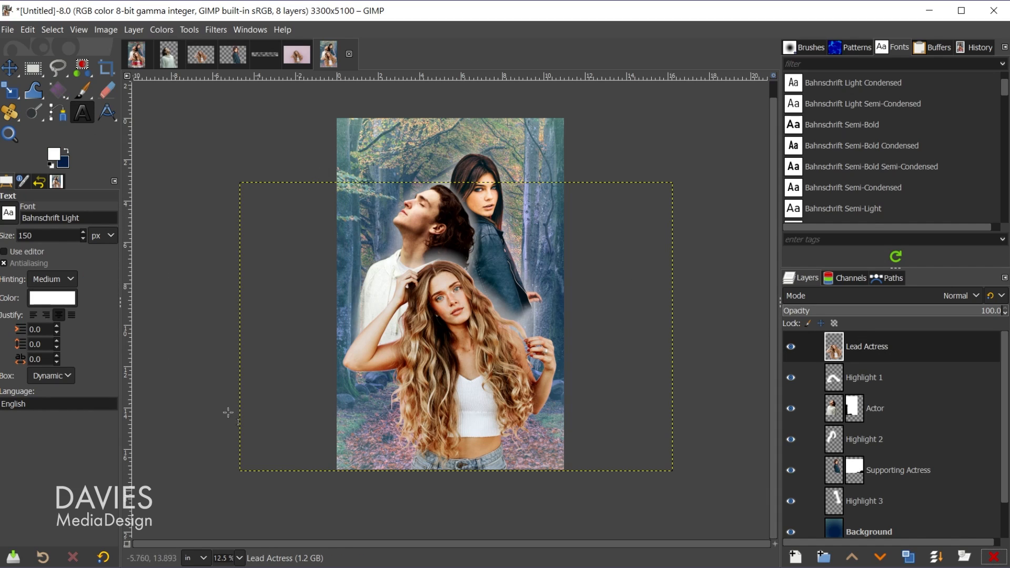
click(405, 366)
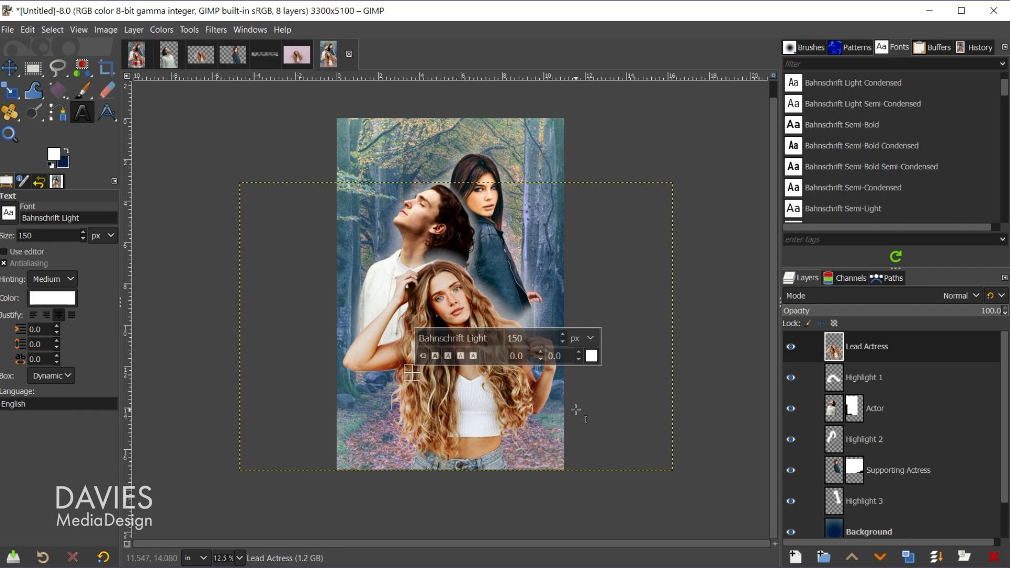
text(TEXT ME)
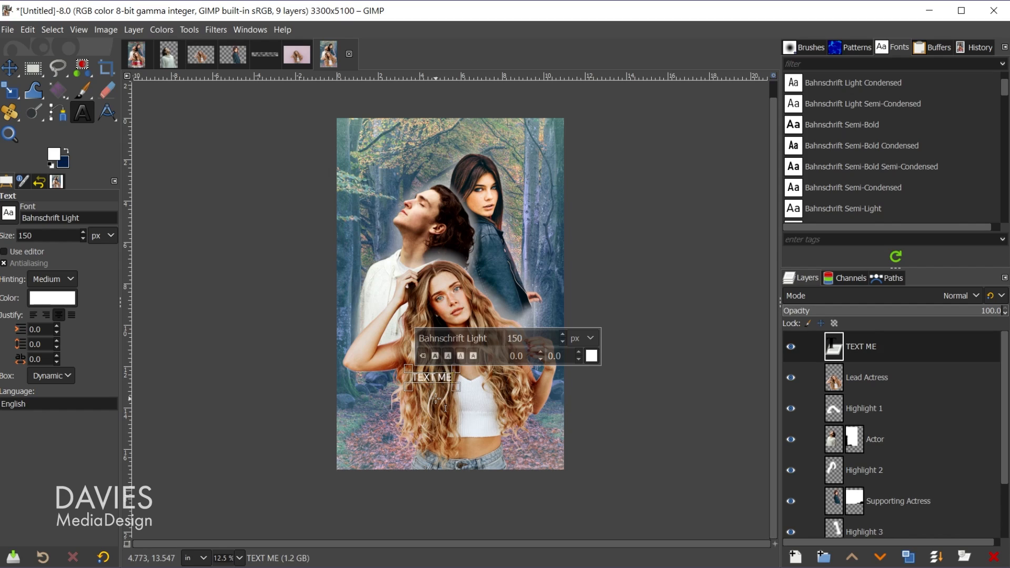
Step: Set the size of the whole TEXT ME text to 300 px
key(ctrl+a)
drag(563, 339, 563, 339)
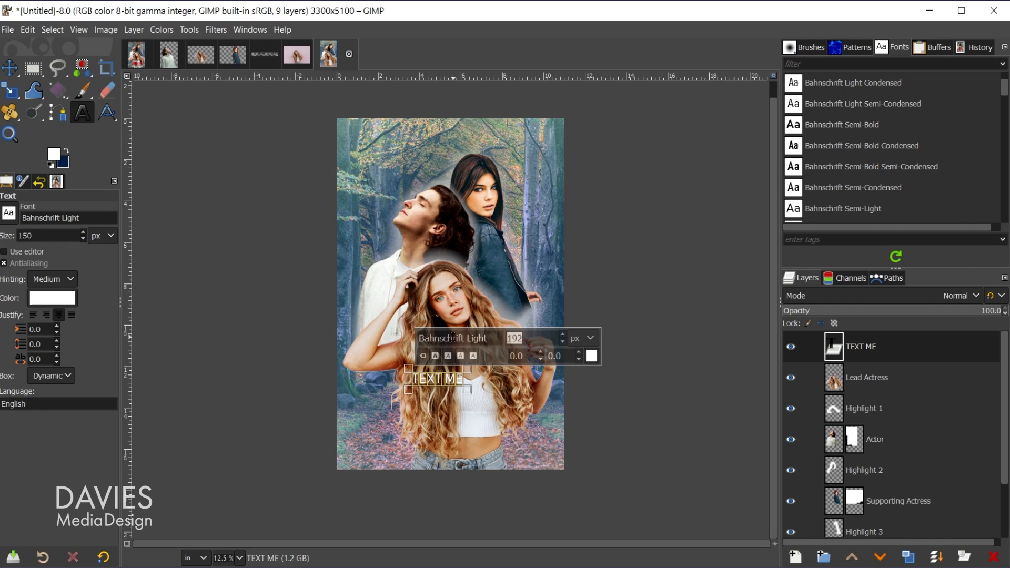
text(300)
Step: Change the TEXT ME font to regular Bahnschrift and set its letter spacing to 50
click(490, 340)
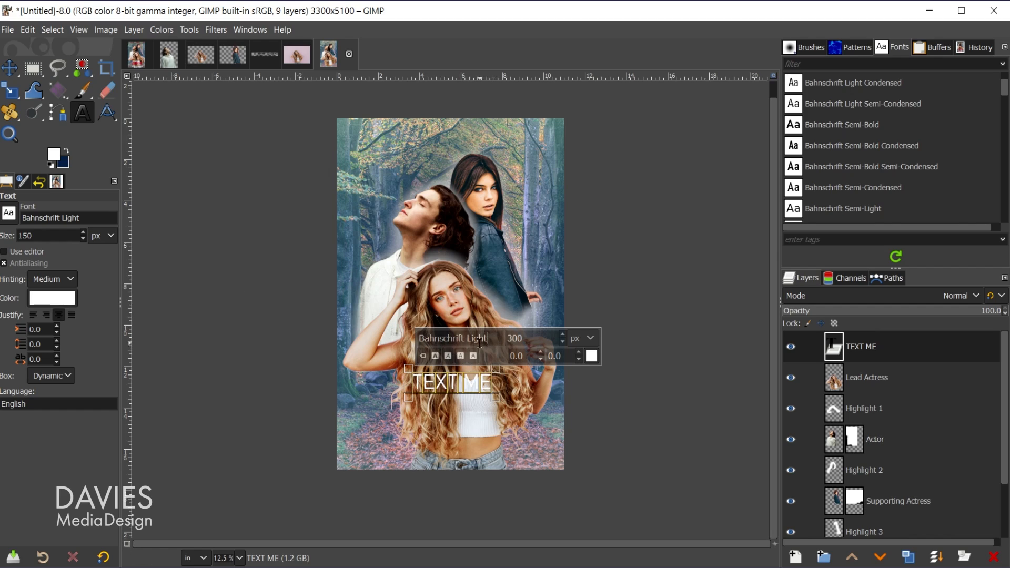
double_click(465, 338)
key(BackSpace)
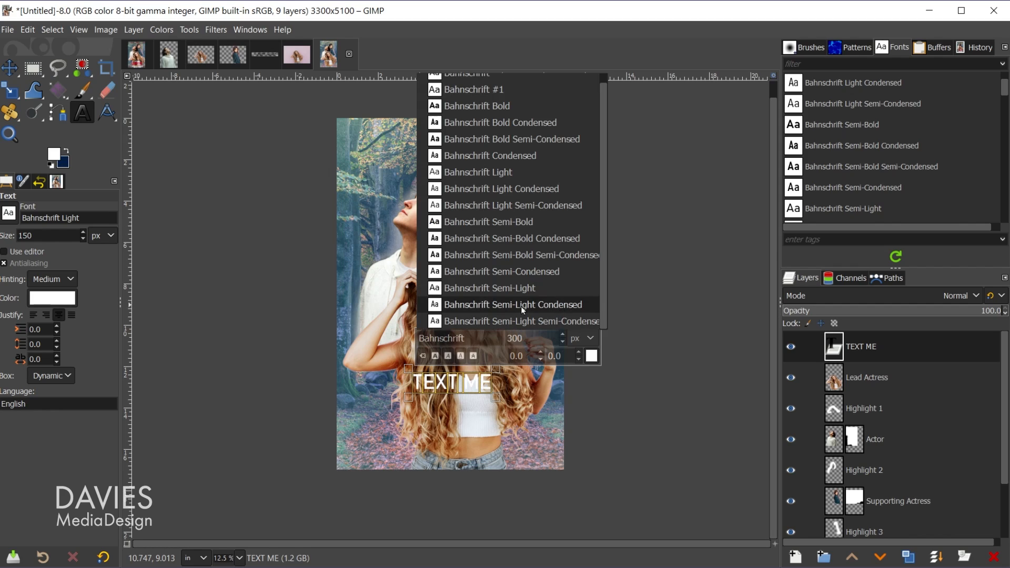
scroll(521, 105, up, 1)
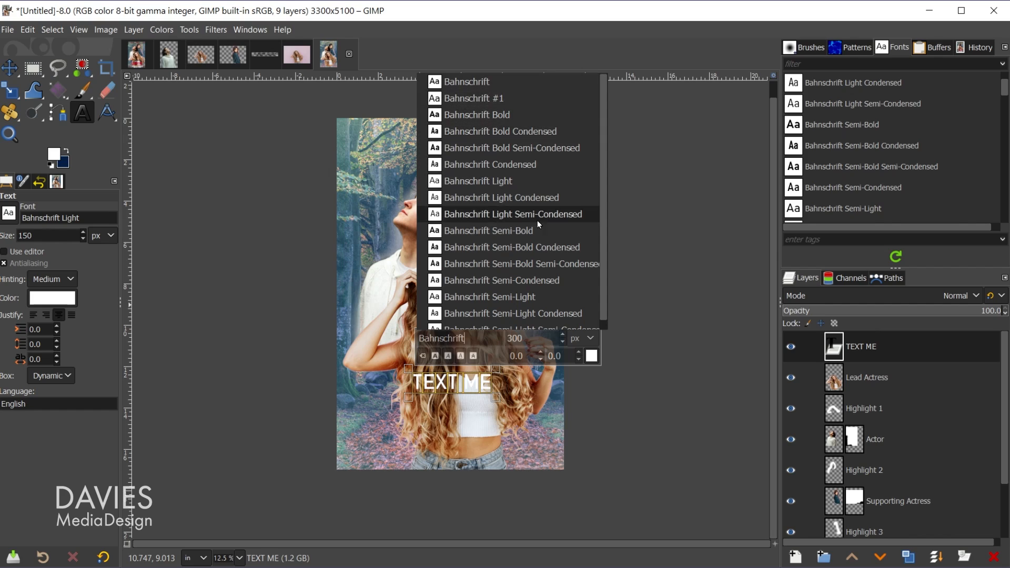
click(479, 86)
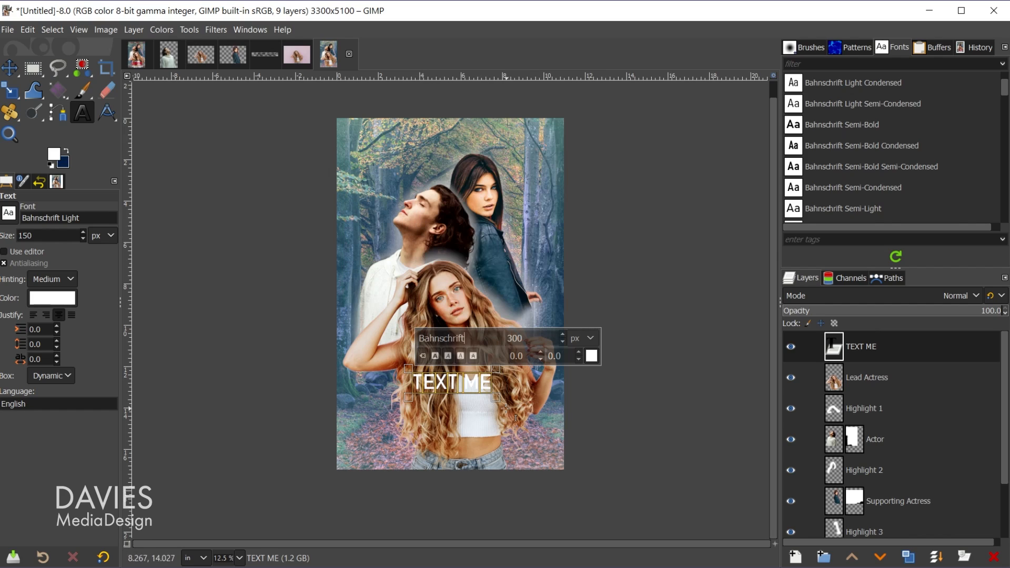
click(56, 356)
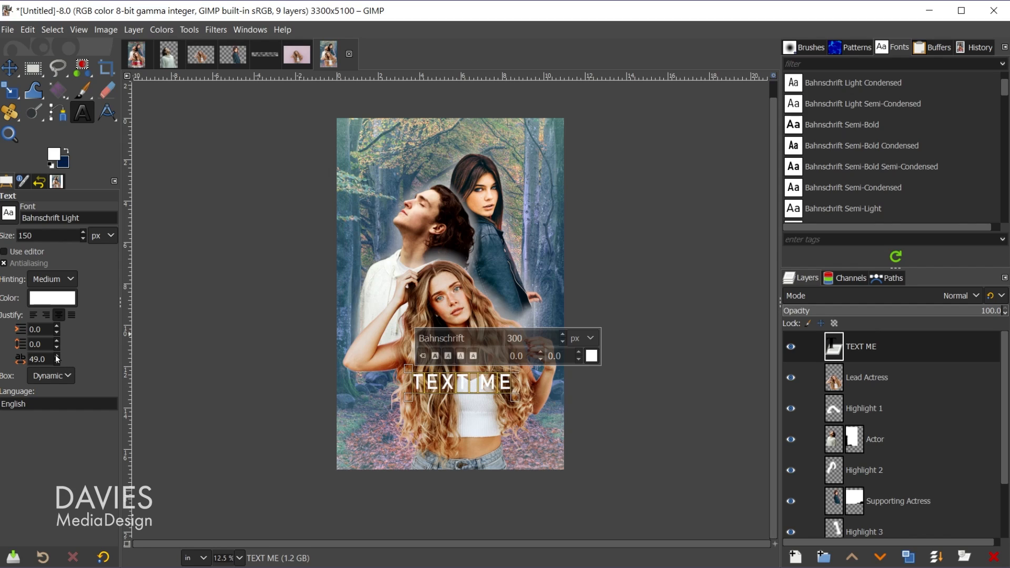
click(56, 356)
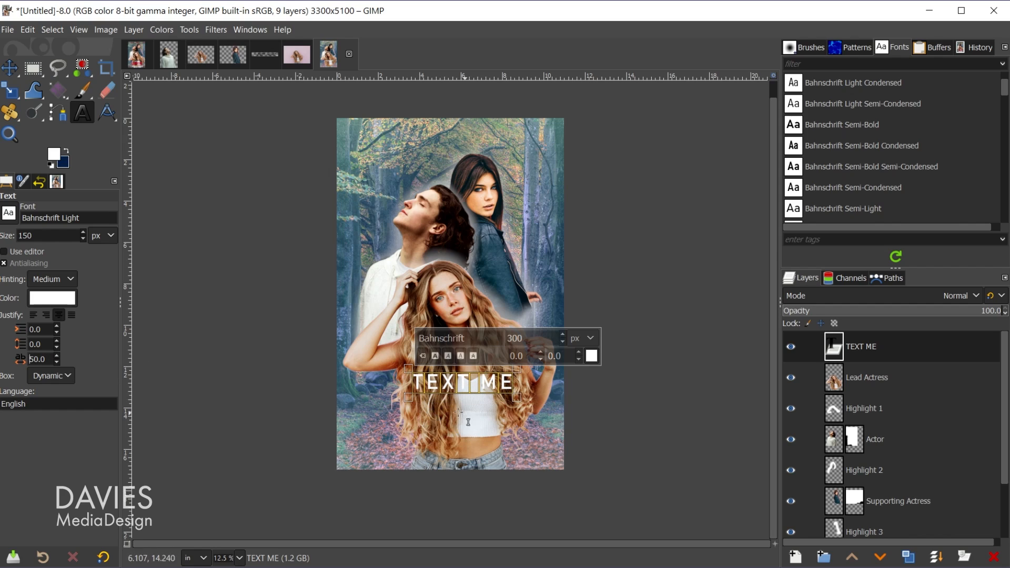
Step: Add the text LATER below TEXT ME and set its size to 650 px
click(393, 407)
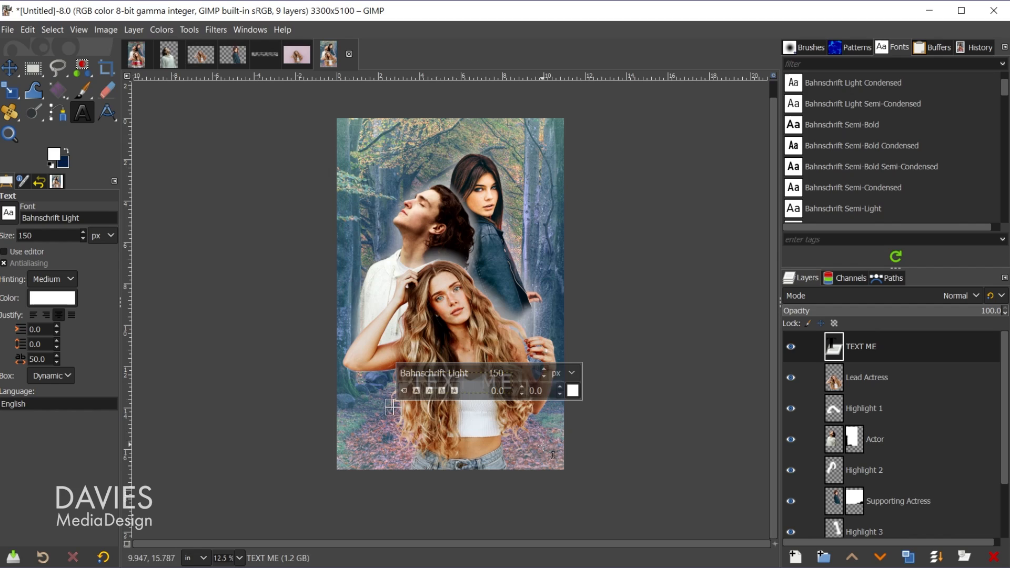
text(LATER)
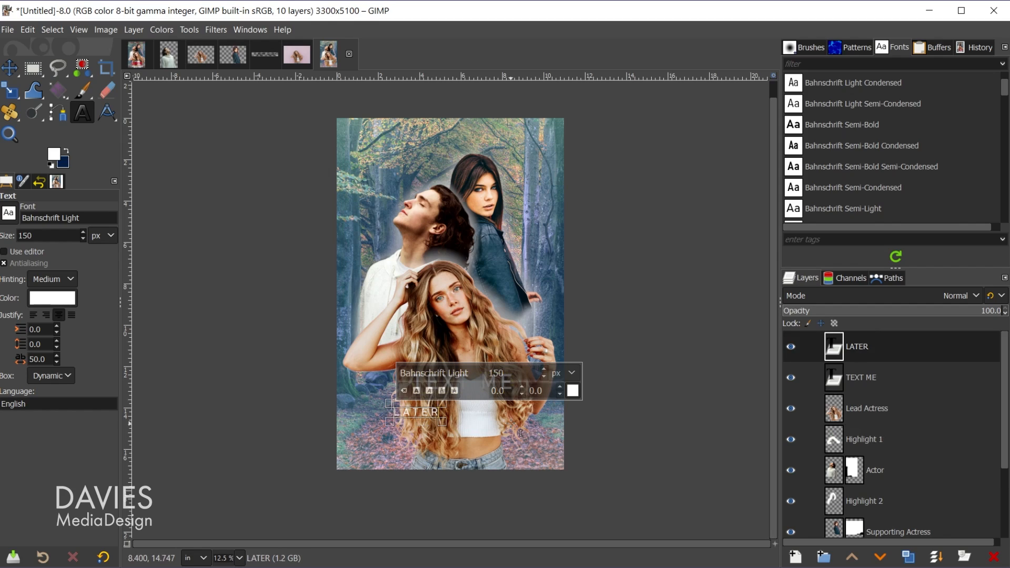
key(ctrl+a)
drag(519, 373, 433, 378)
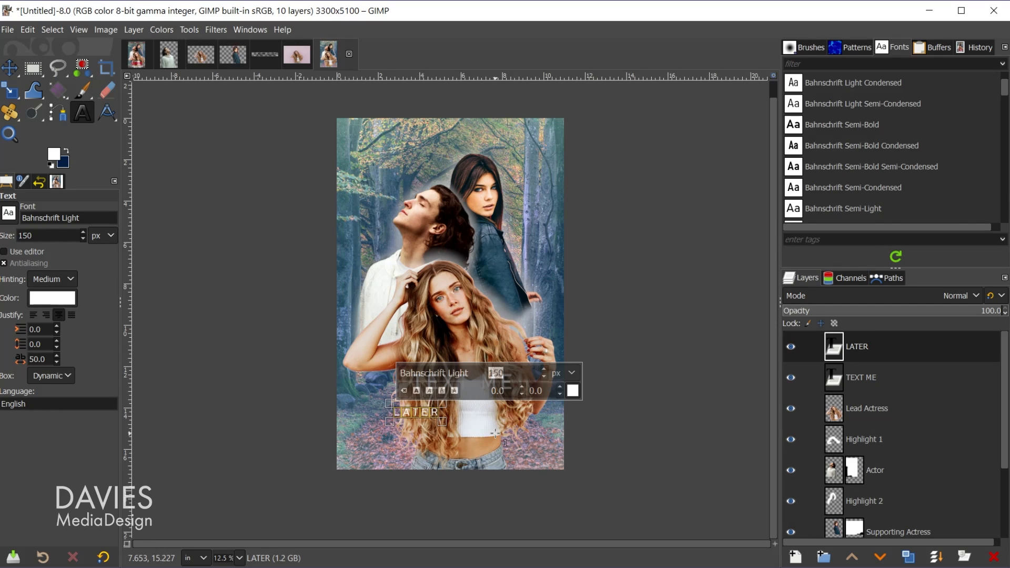
text(650)
key(Return)
Step: Change the font of the LATER text to Bahnschrift Bold
triple_click(471, 376)
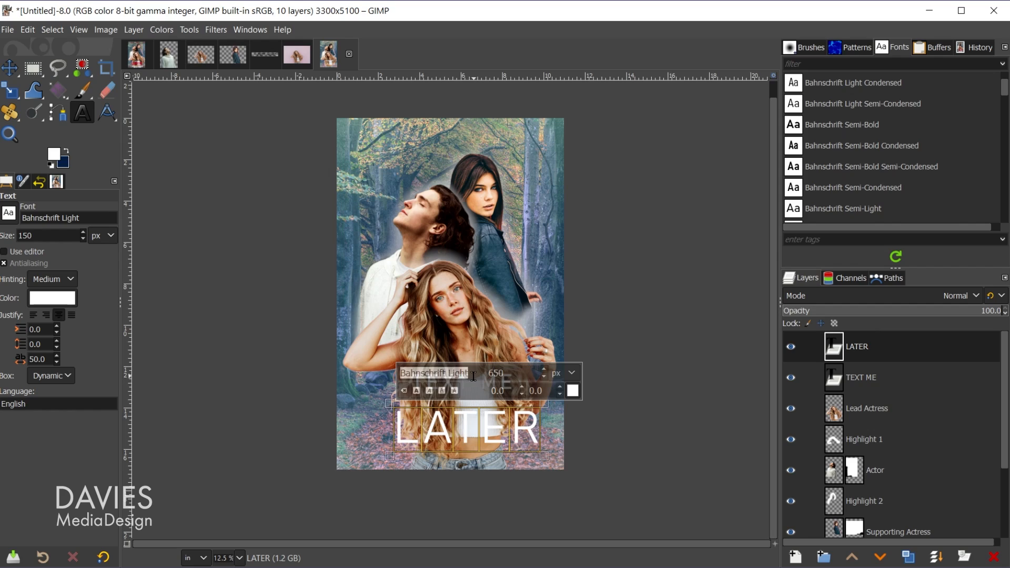
text(Bahn)
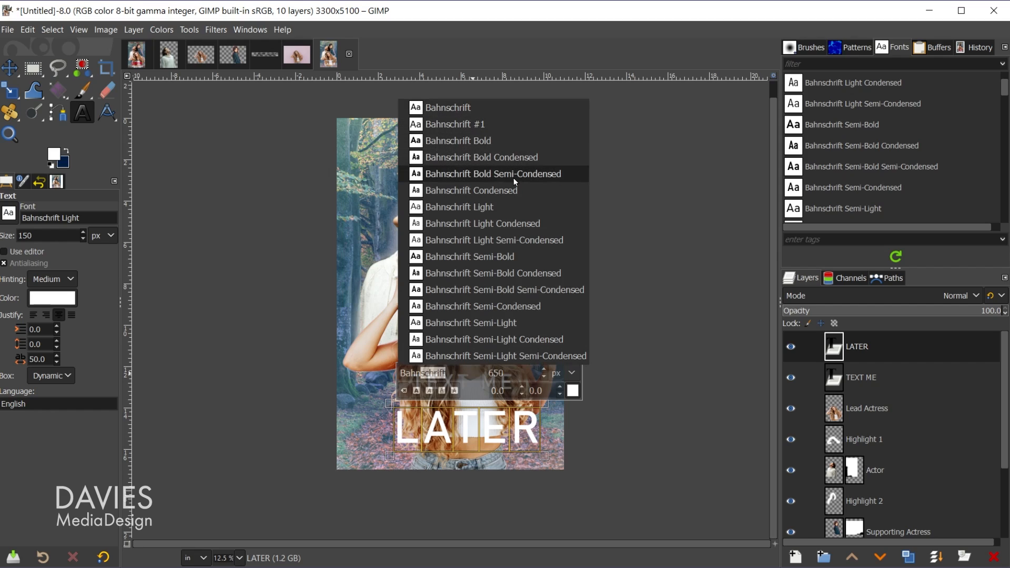
click(518, 141)
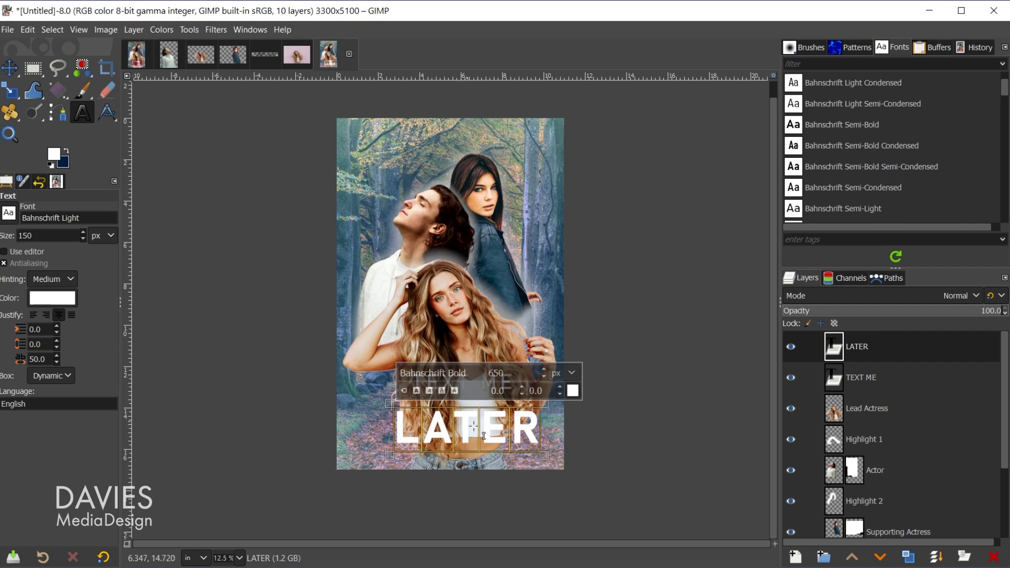
Step: Recolor the LATER text with the saved pinkish red ea074f
click(568, 393)
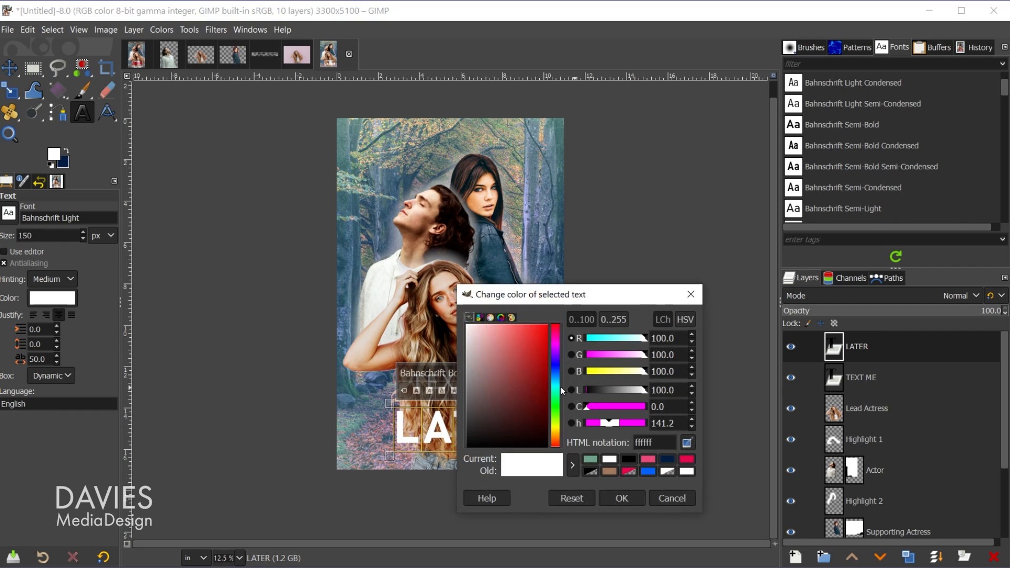
click(686, 460)
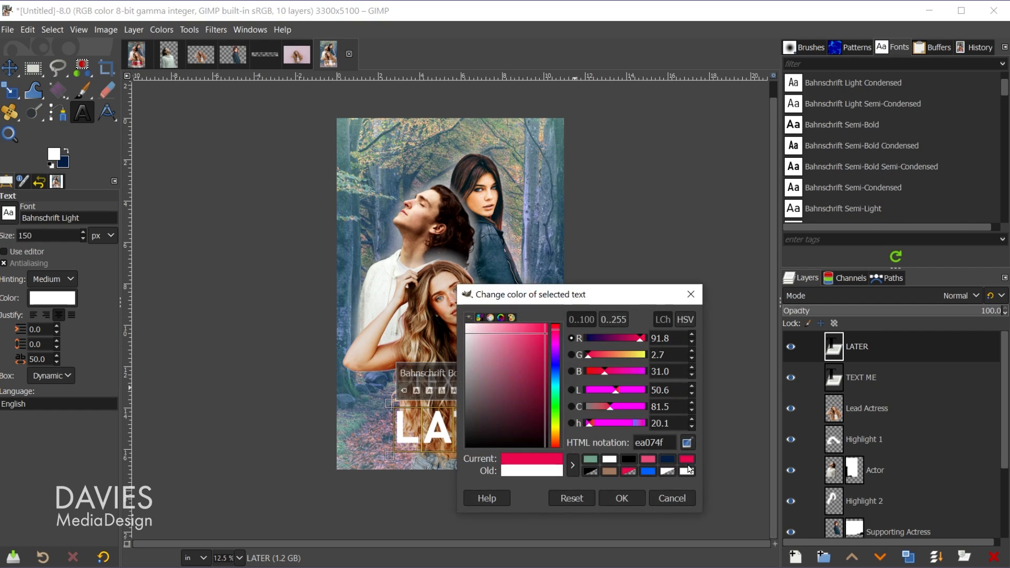
click(635, 498)
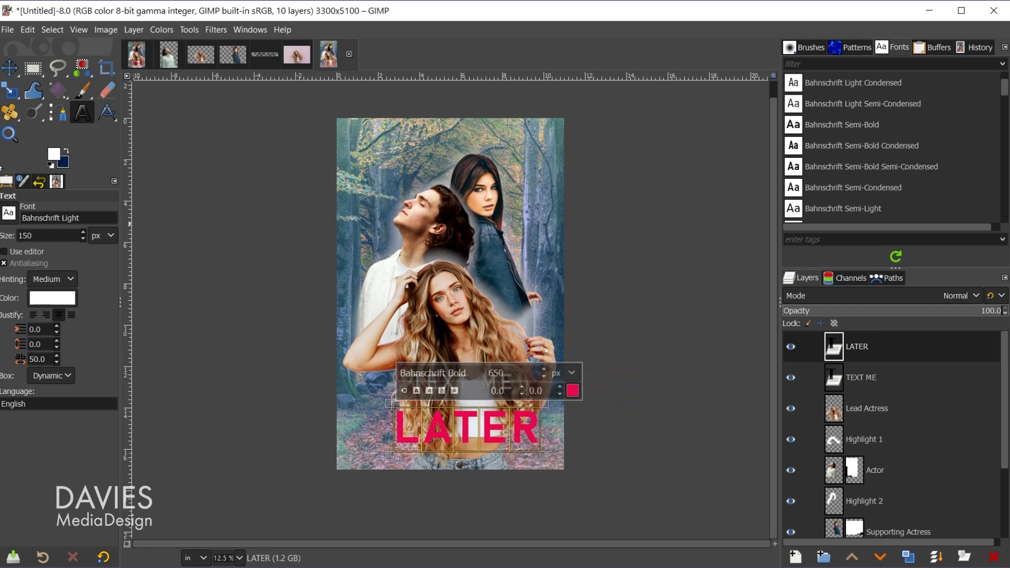
Step: Shift the TEXT ME text slightly and move LATER up so it sits directly beneath it
click(9, 76)
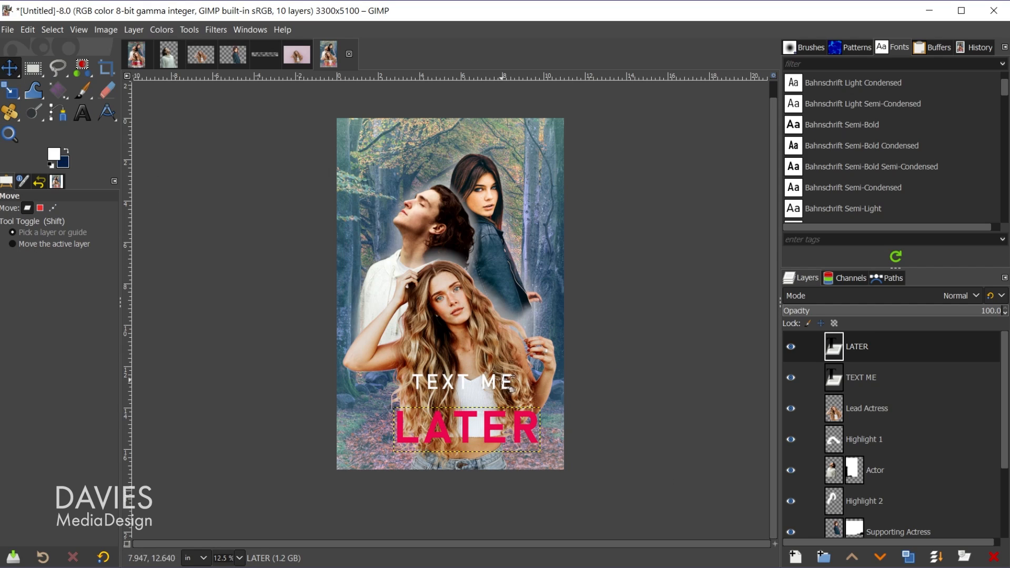
mouse_move(497, 383)
mouse_down()
mouse_move(493, 351)
mouse_move(493, 376)
mouse_up()
click(494, 442)
drag(495, 442, 486, 416)
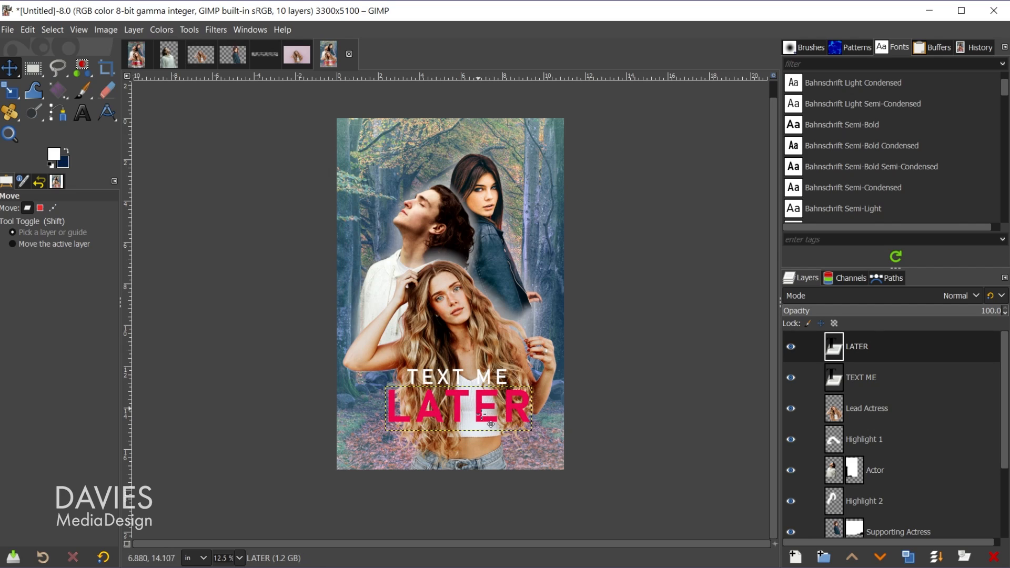
Step: Center the TEXT ME and LATER layers horizontally relative to the image with the Alignment tool
right_click(10, 68)
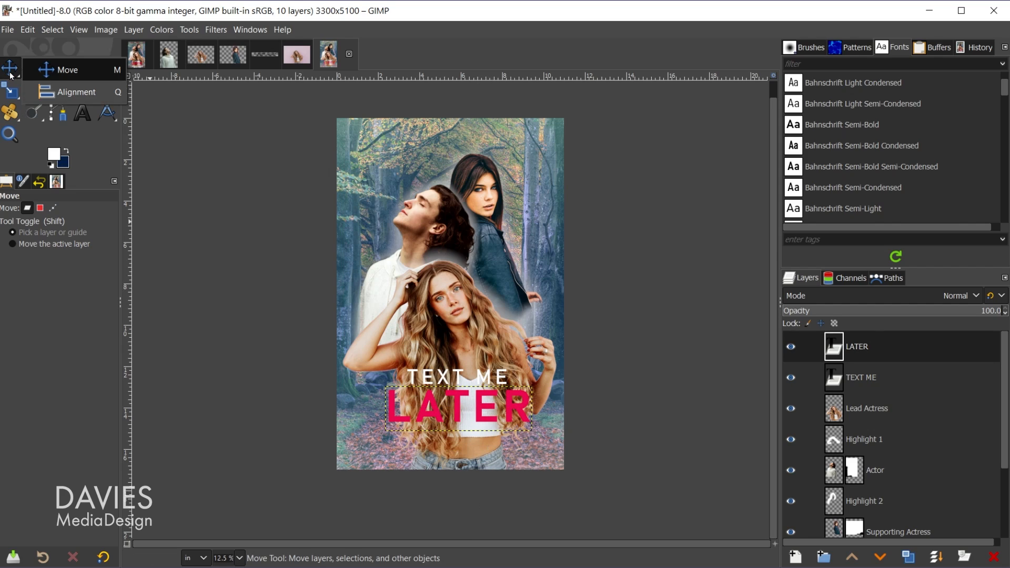
click(43, 93)
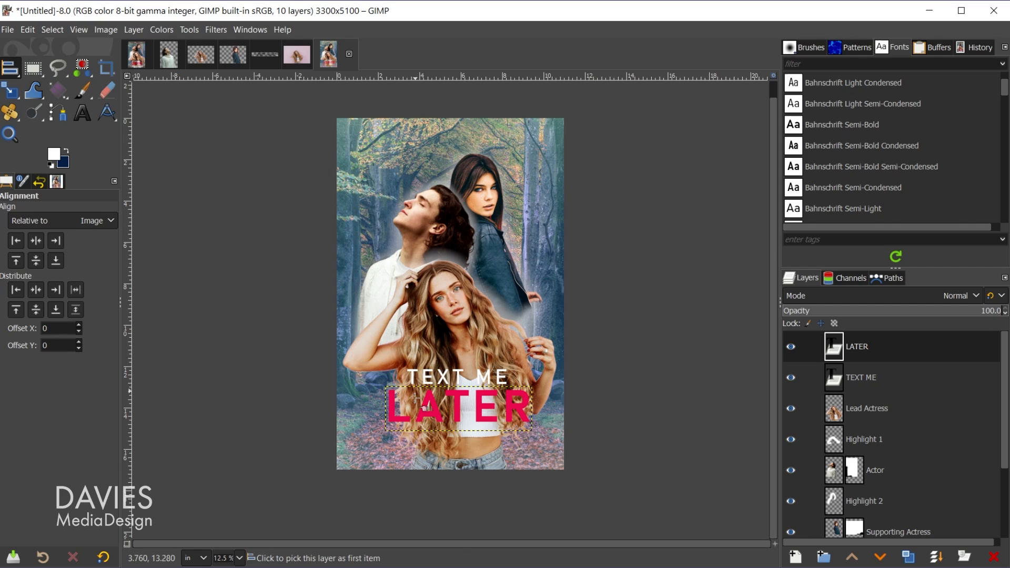
drag(373, 355, 550, 441)
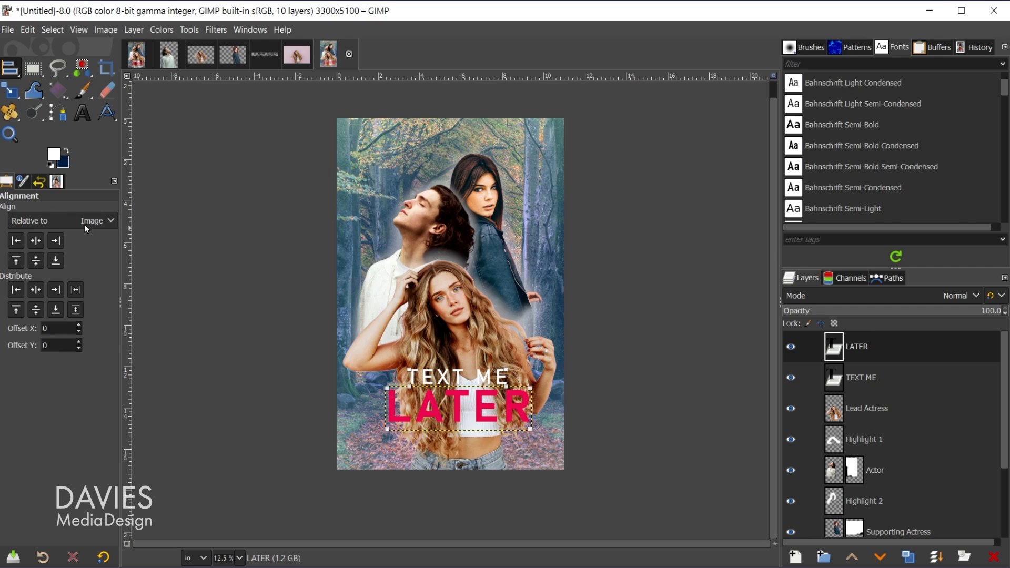
click(36, 241)
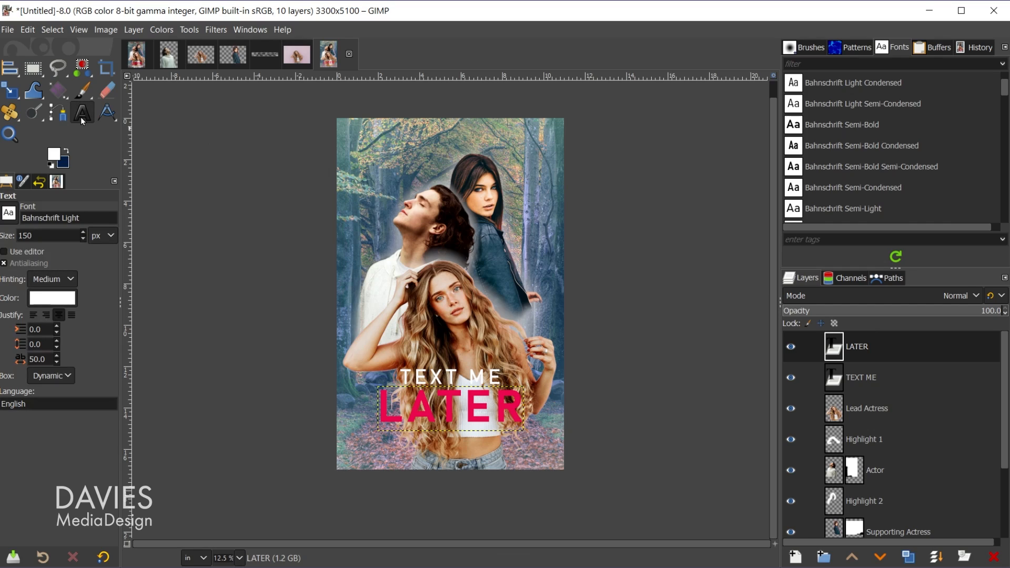
Step: Set letter spacing to 0 and add the first cast member's first and last names as separate 150 px Bahnschrift Light texts in the poster's upper-left area
triple_click(49, 358)
text(0)
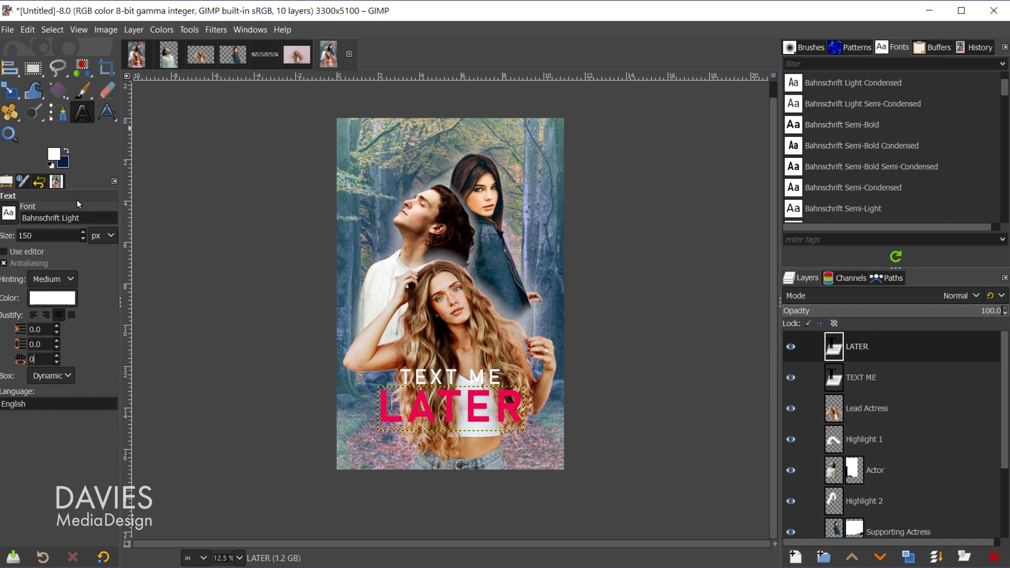
click(62, 238)
click(349, 134)
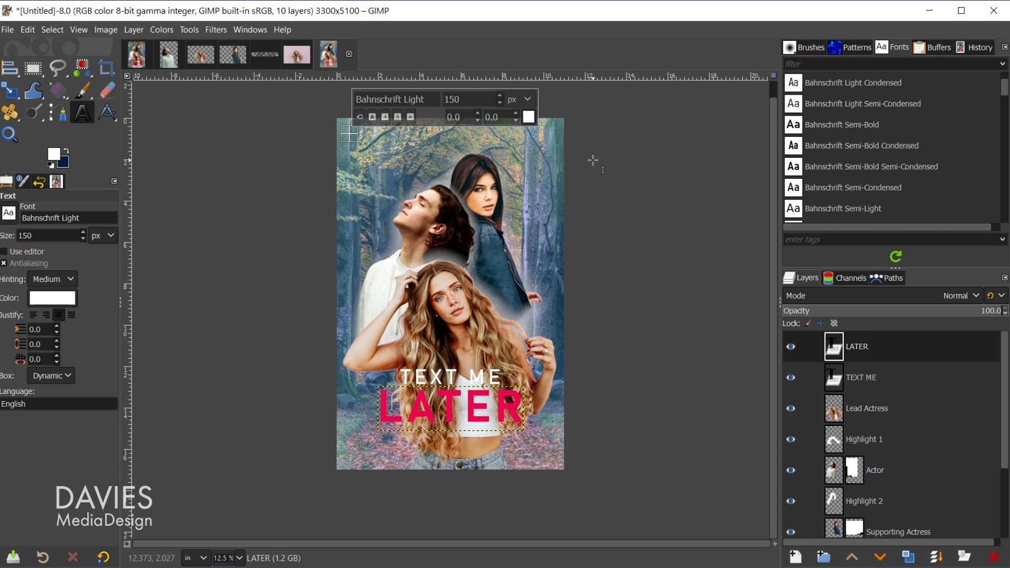
text(MILA)
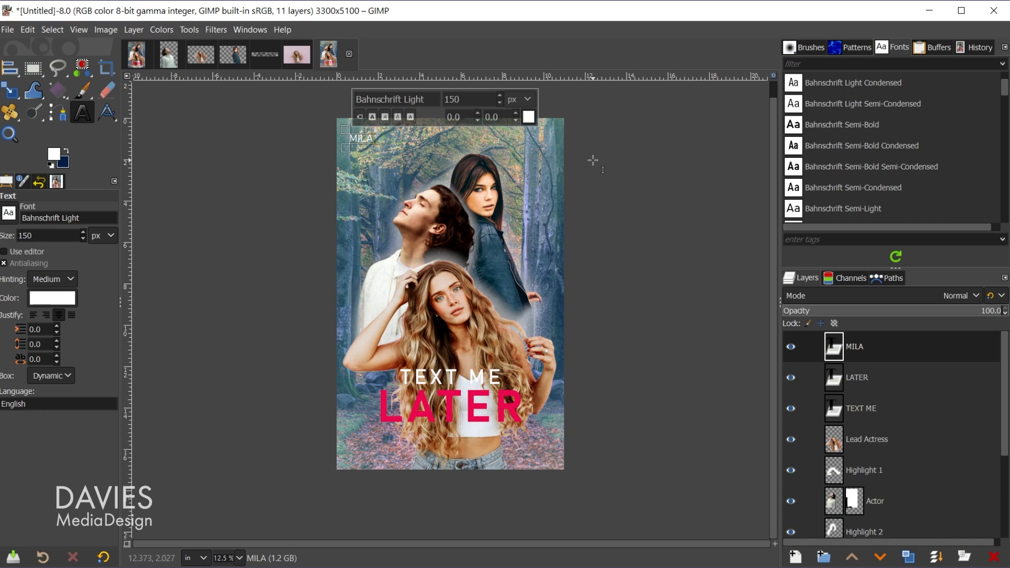
click(358, 157)
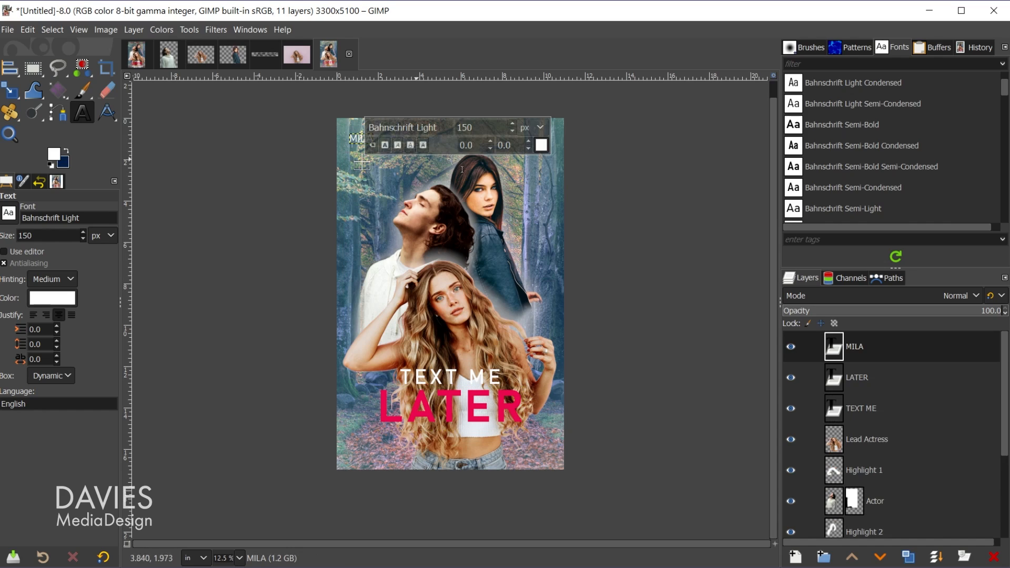
text(SMITH)
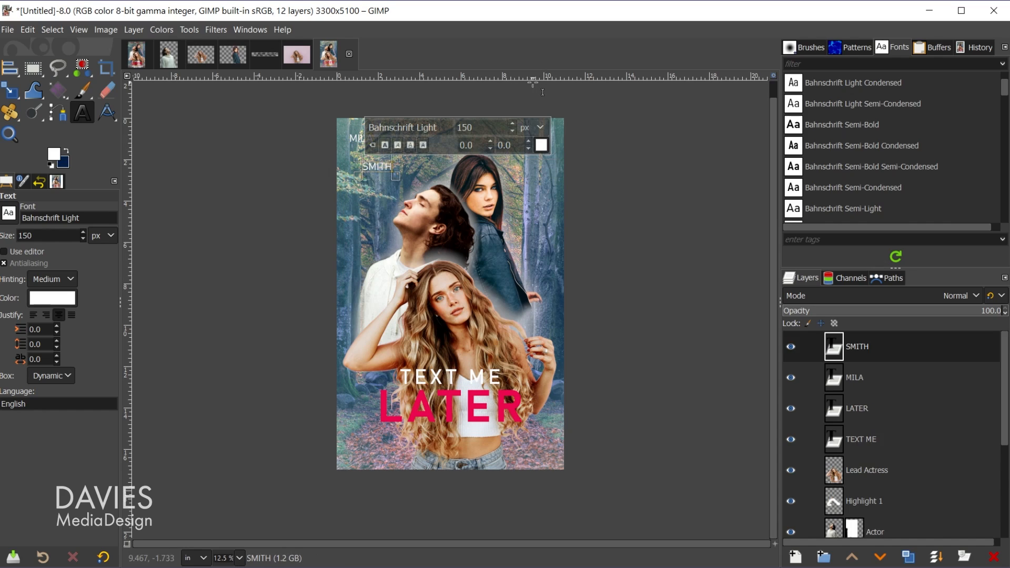
Step: Add the second cast member's first and last names as separate 150 px texts below the first cast member's name
click(351, 194)
text(EDDIE)
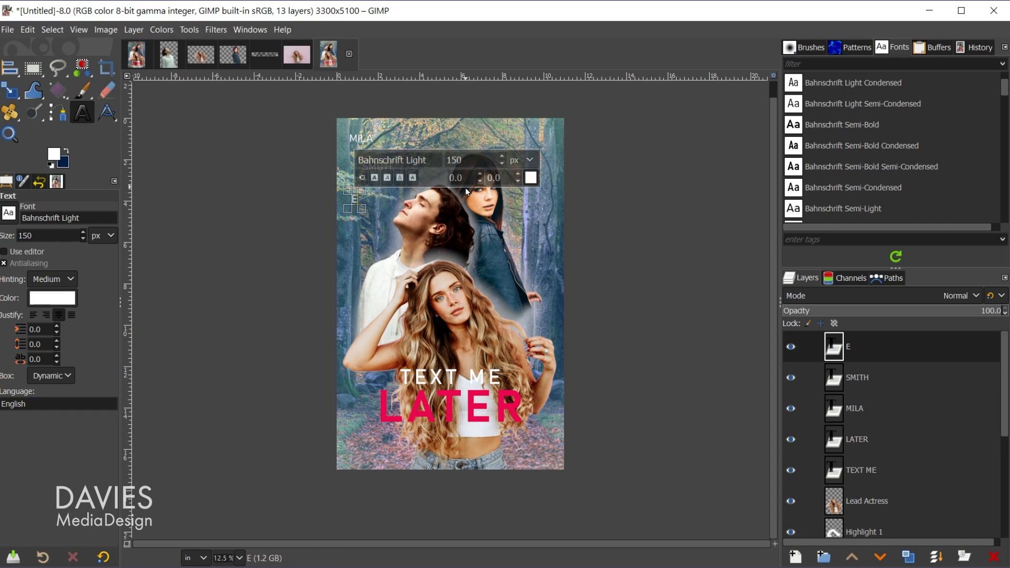
click(352, 222)
text(LOCKS)
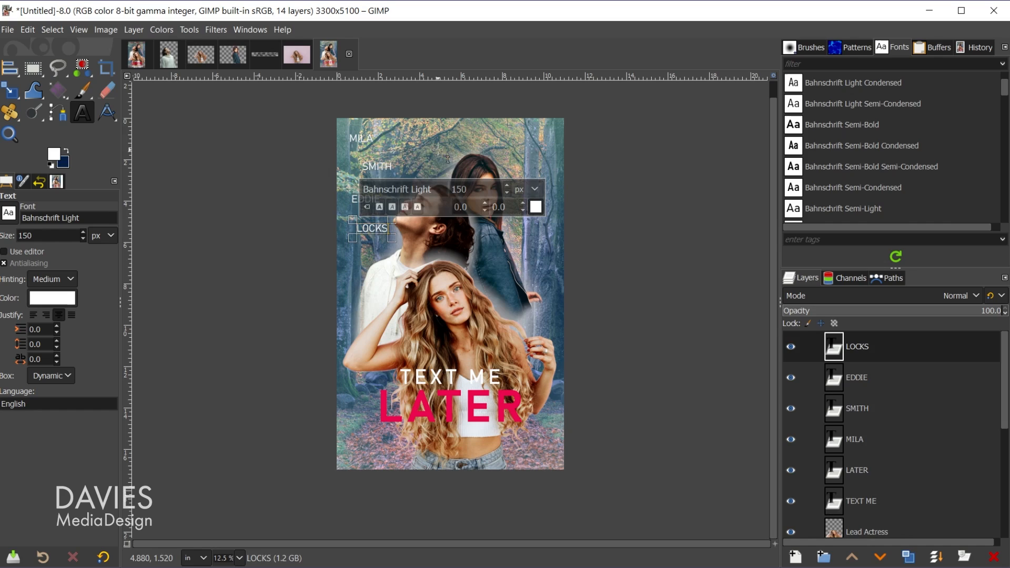
Step: Add the third cast member's first and last names as separate 150 px texts above the supporting actress
click(447, 127)
text(DAYNA)
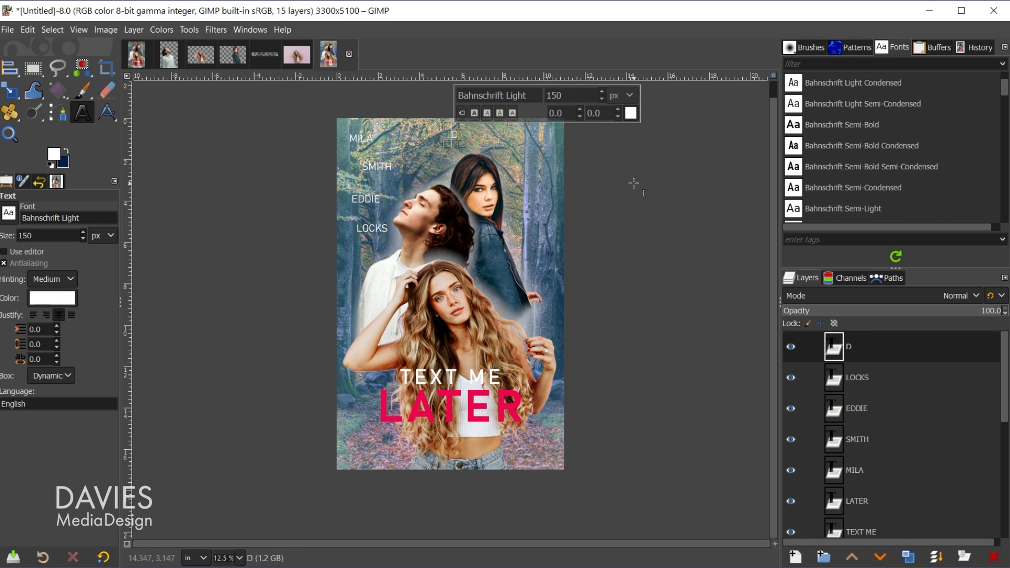
click(495, 148)
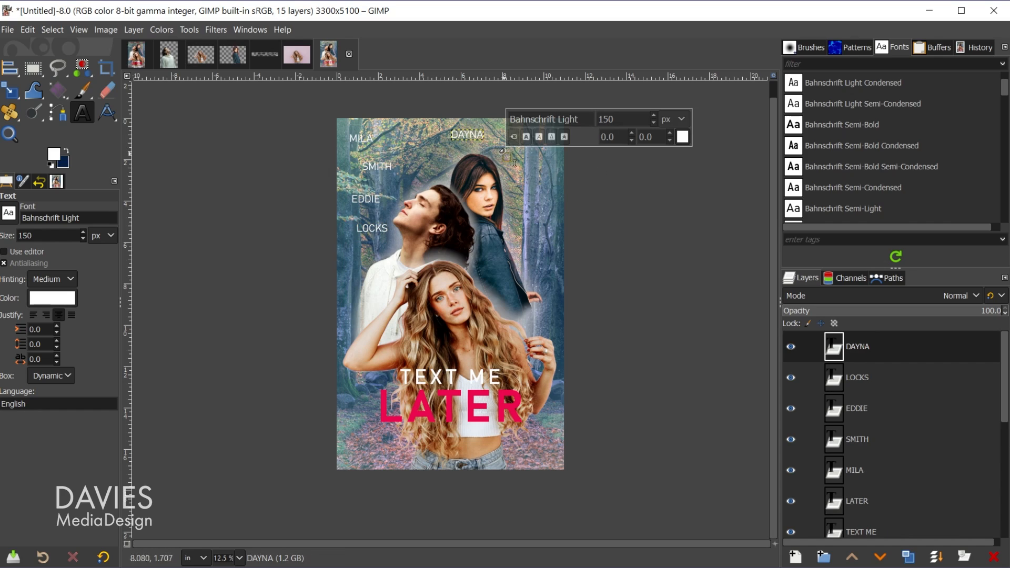
text(JOLEY)
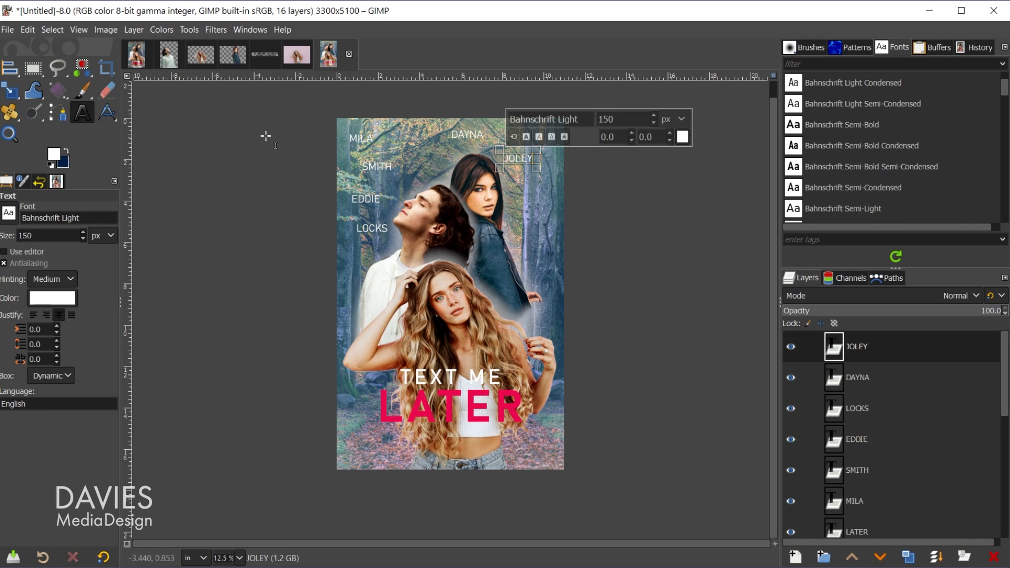
Step: Place a horizontal guide across the poster about 1.3 inches below its top edge
click(42, 75)
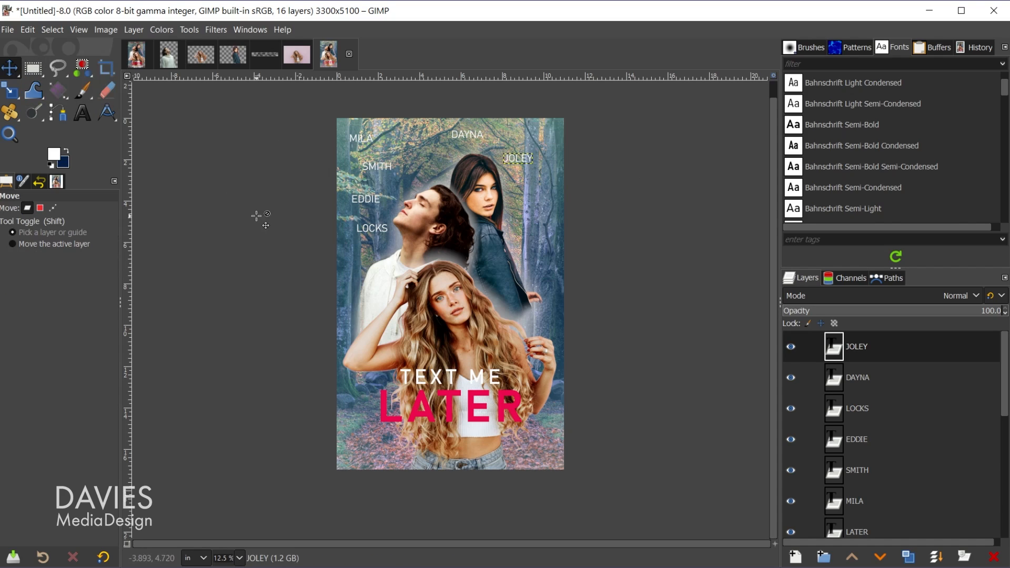
drag(368, 77, 371, 147)
ctrl+scroll(417, 175, up, 1)
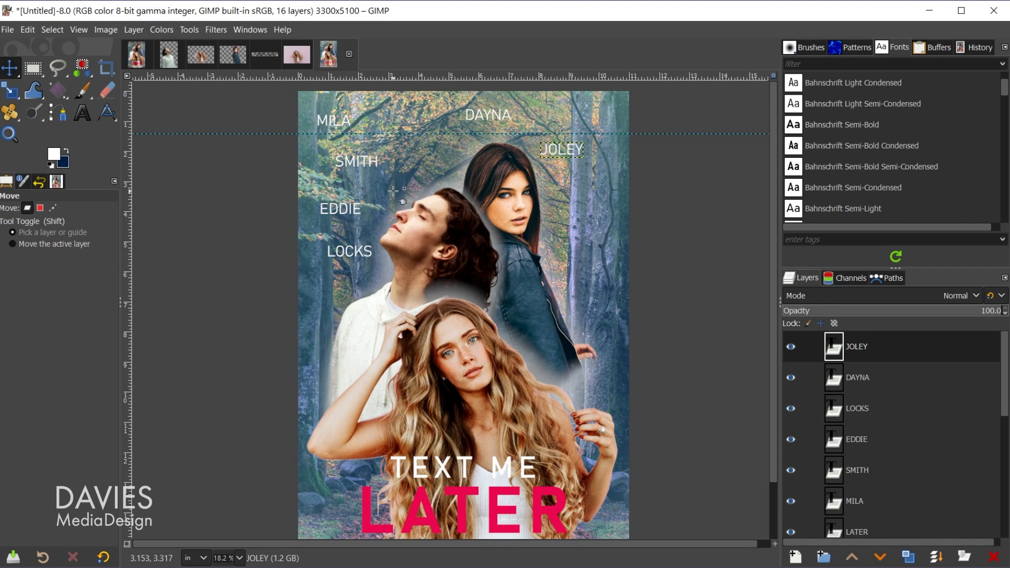
ctrl+scroll(393, 190, up, 1)
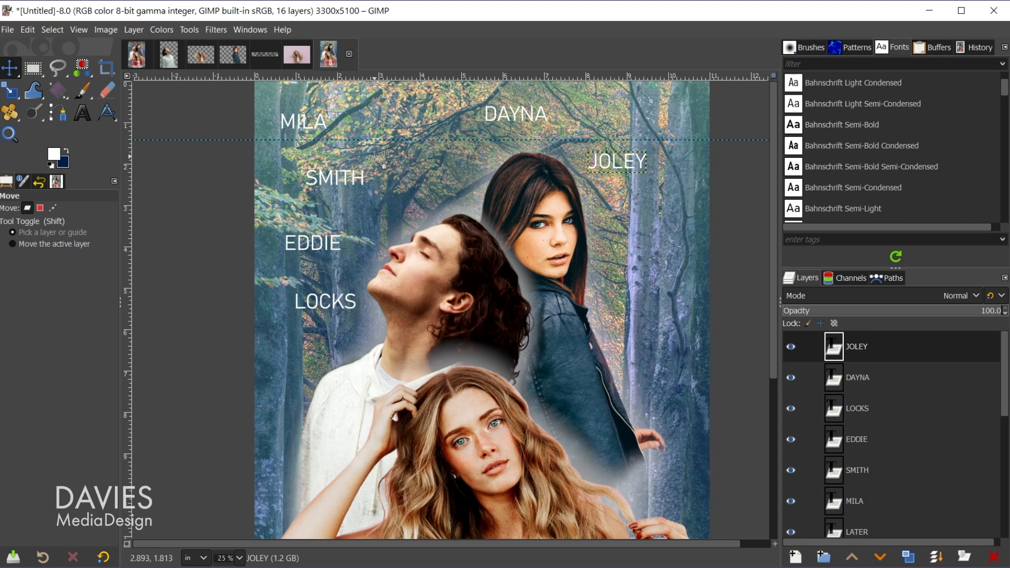
drag(377, 153, 350, 160)
Step: Move the first cast member's first and last names side by side onto the guide near the poster's left edge
click(330, 117)
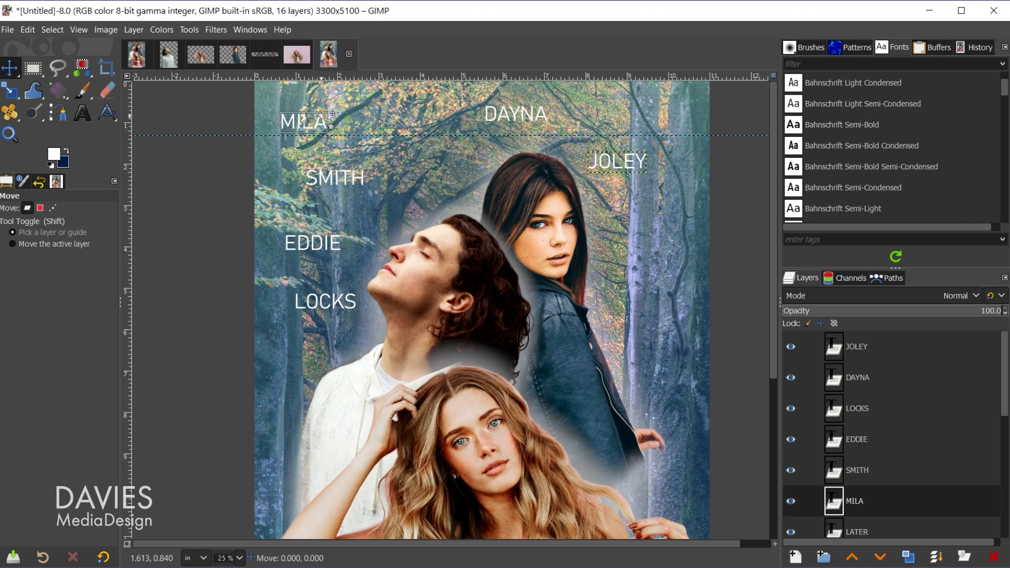
drag(331, 125, 328, 128)
key(Home)
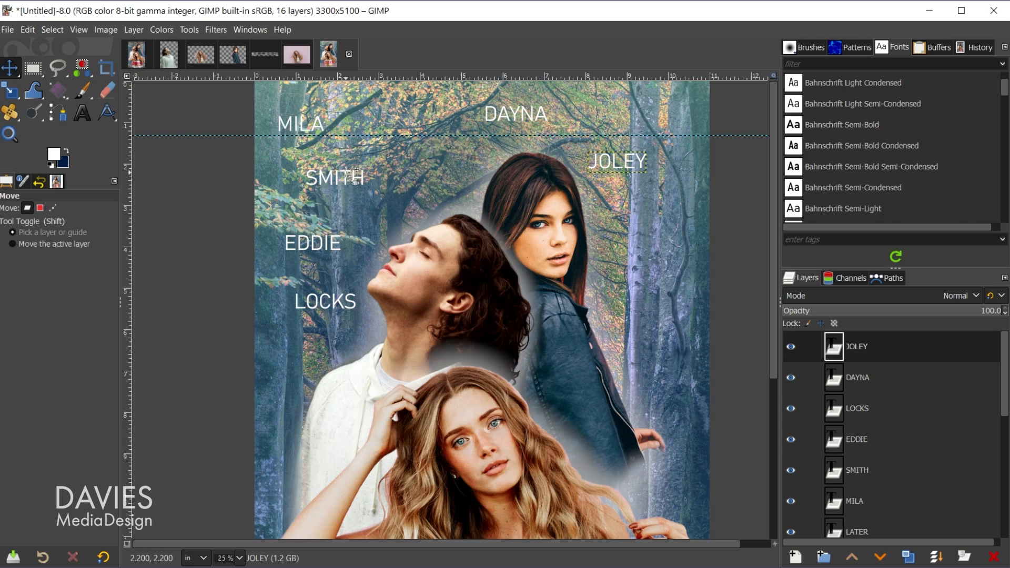
drag(356, 176, 379, 120)
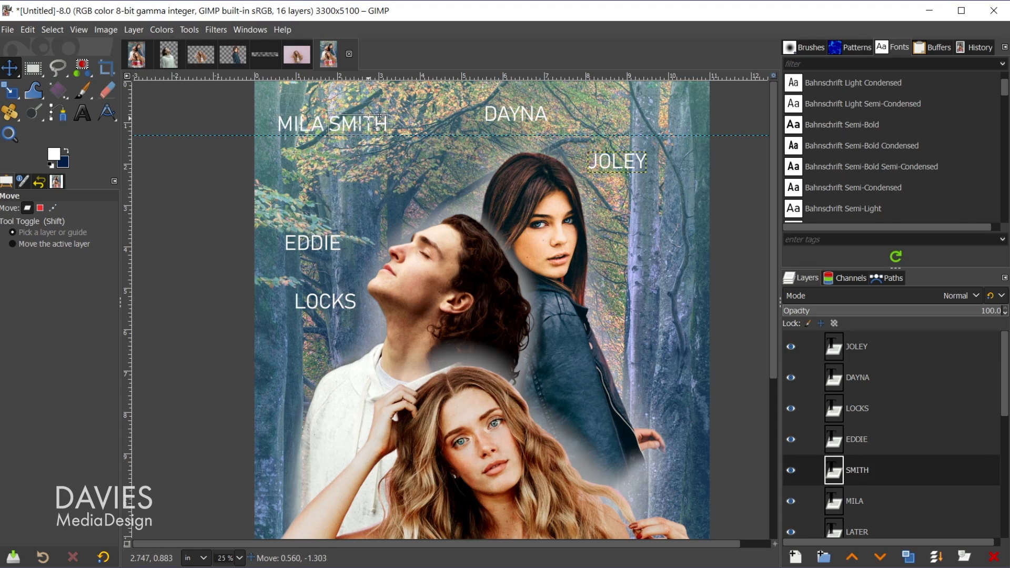
key(Home)
Step: Line up the second cast member's first and last names and the third cast member's first name along the guide
drag(344, 244, 471, 125)
key(Home)
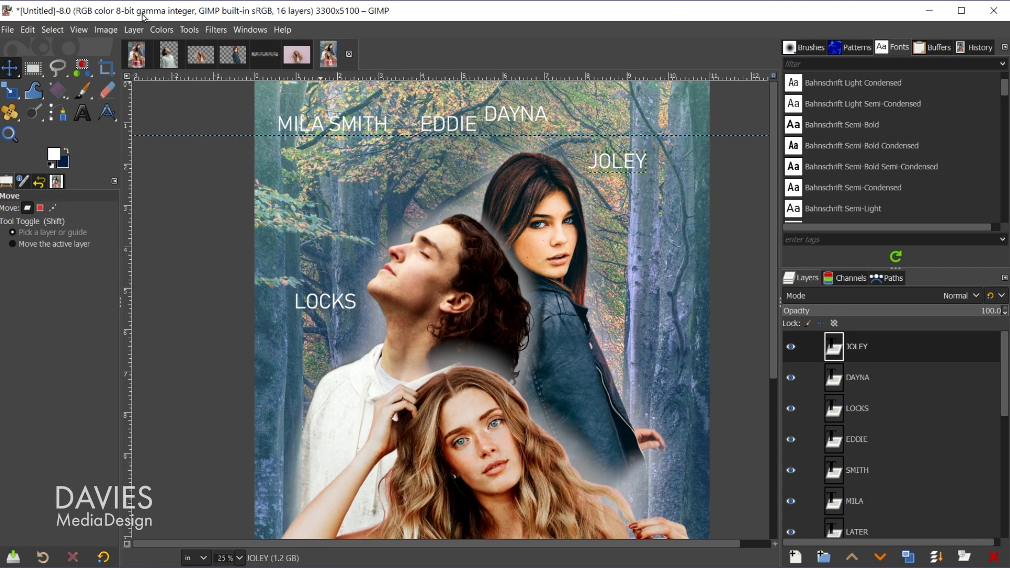
click(78, 30)
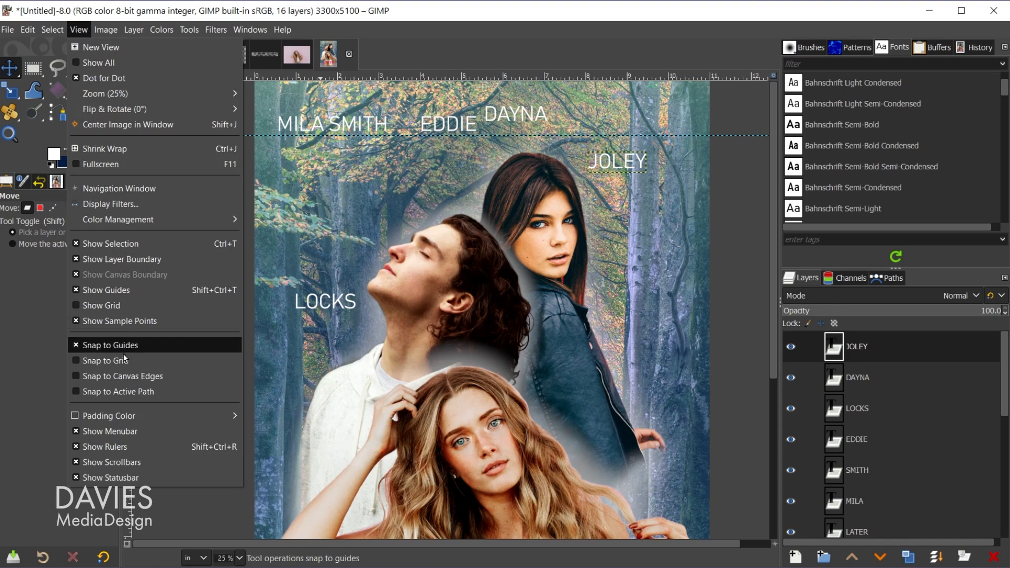
click(421, 22)
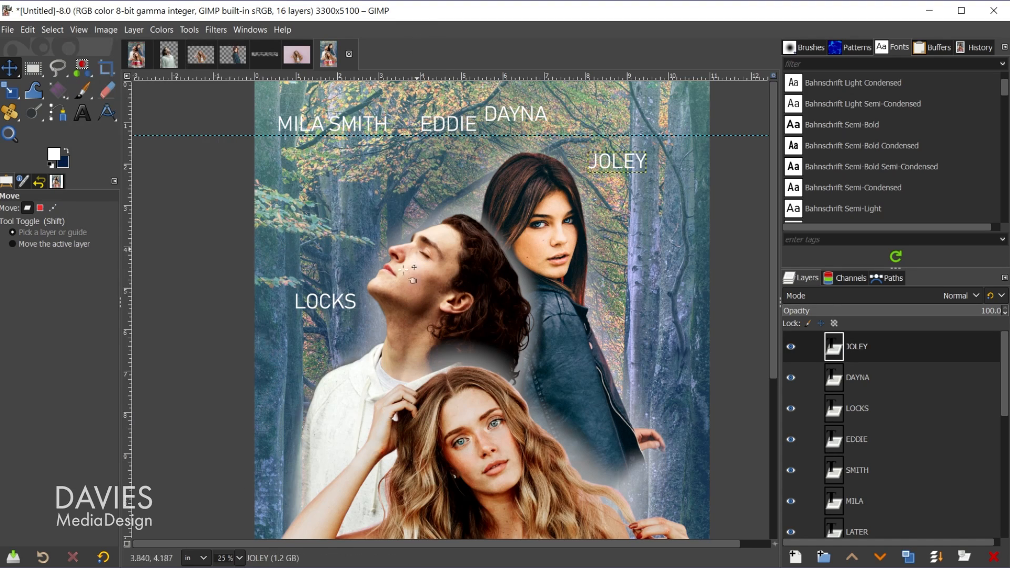
click(348, 310)
drag(348, 310, 634, 131)
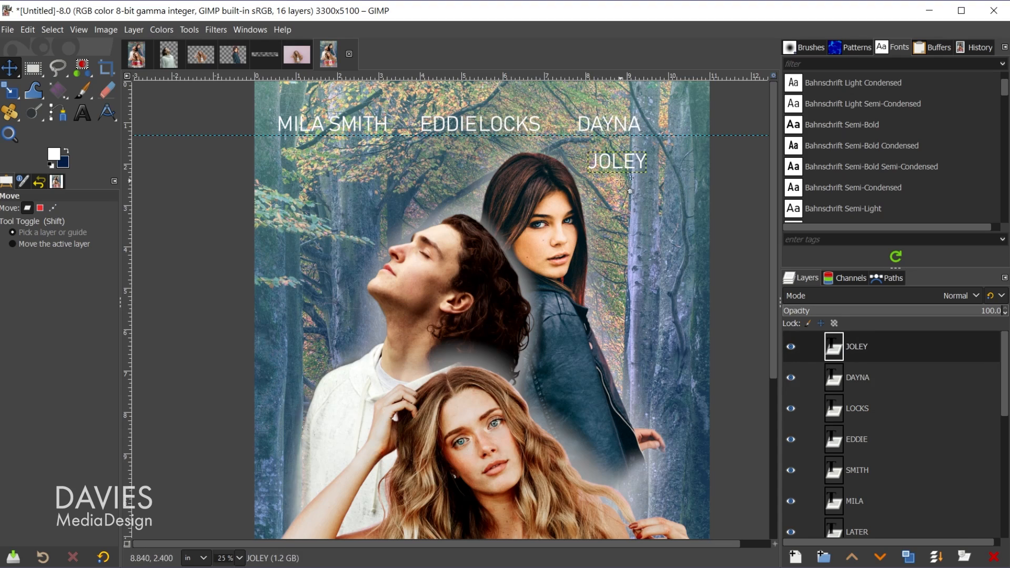
Step: Move the third cast member's last name onto the guide beside the first name and even out the spacing between the names
drag(623, 176, 670, 139)
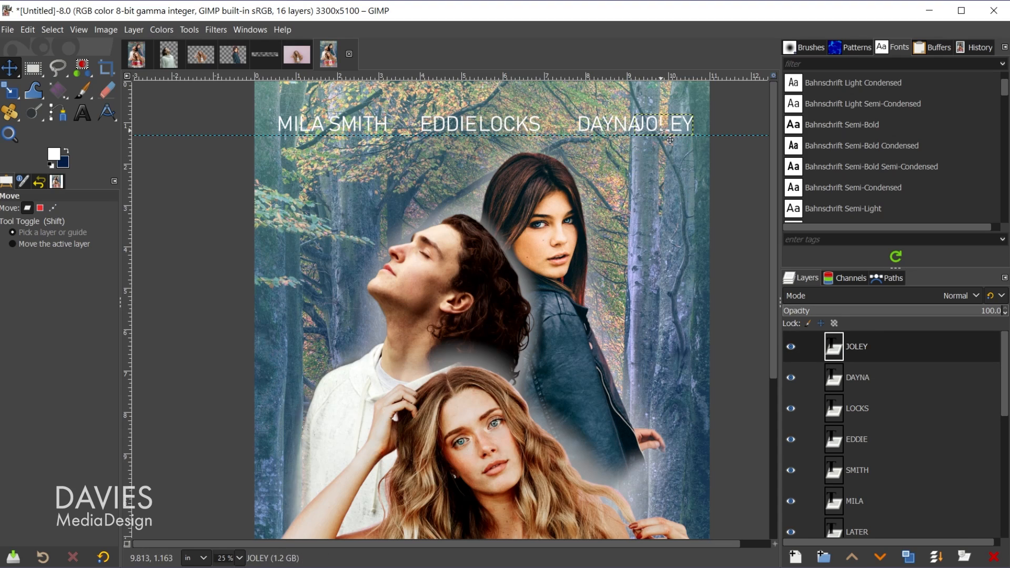
drag(584, 125, 570, 125)
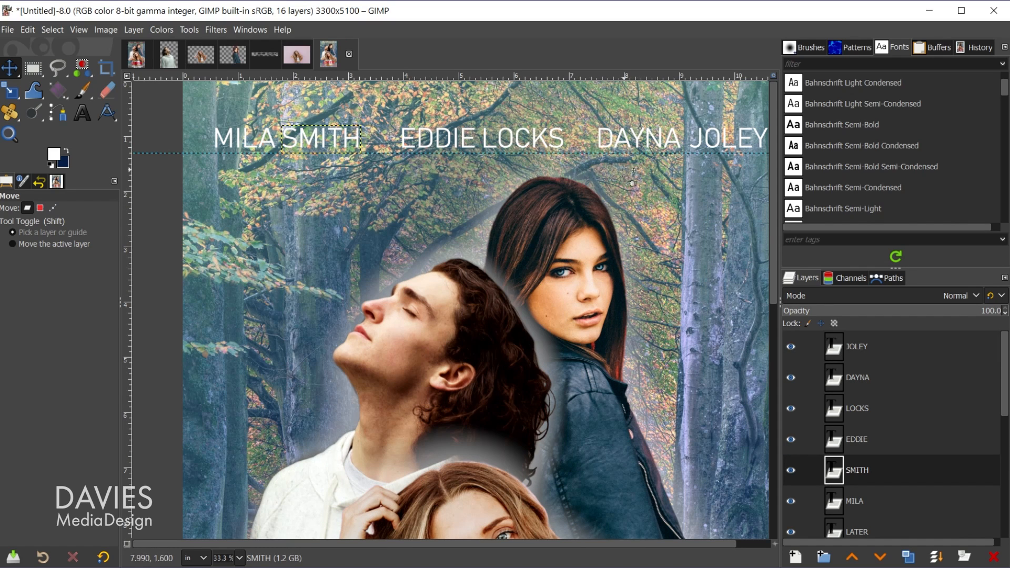
scroll(631, 173, down, 2)
scroll(721, 176, up, 1)
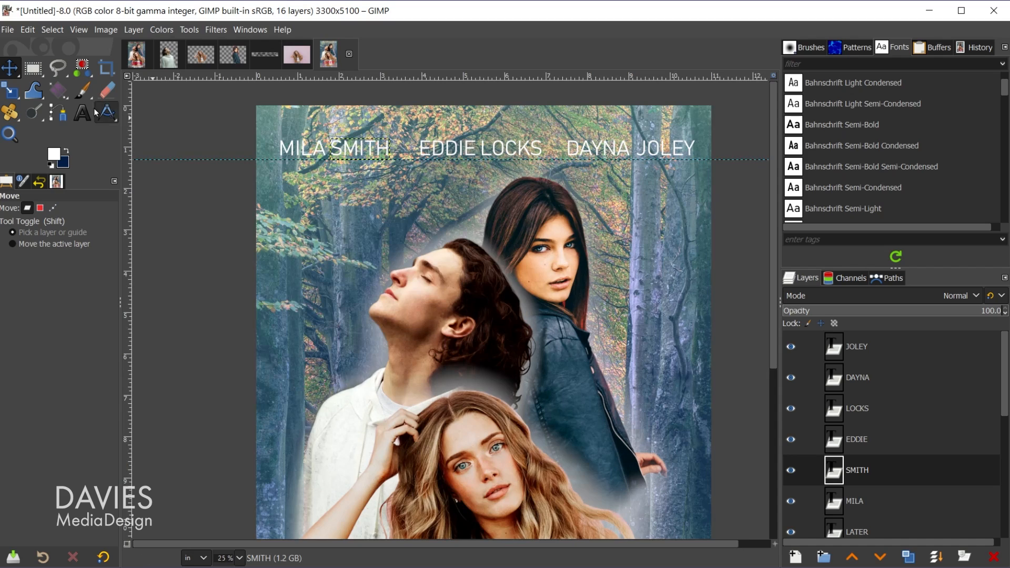
Step: Change the first cast member's last name to Bahnschrift Bold
click(80, 112)
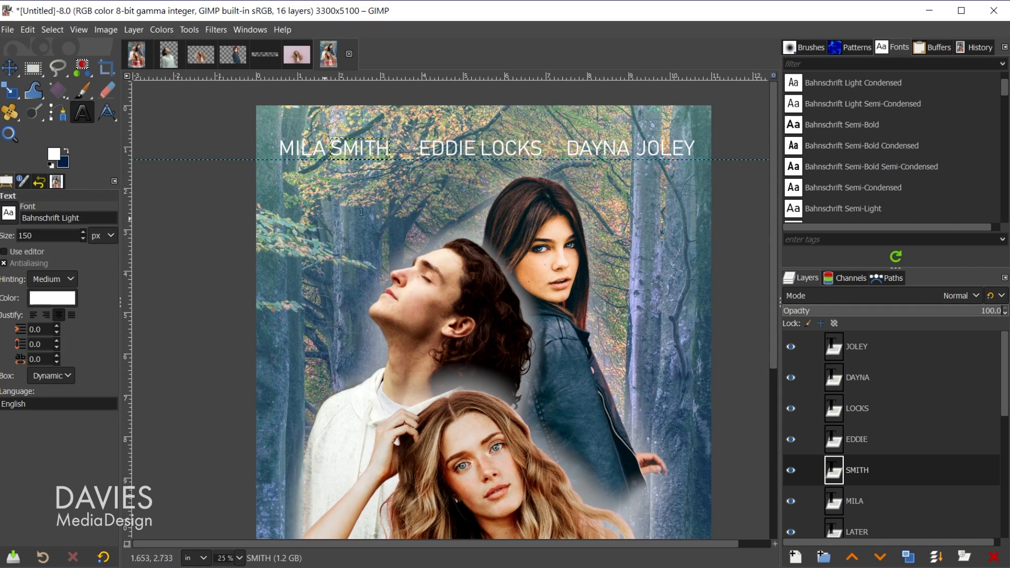
click(362, 149)
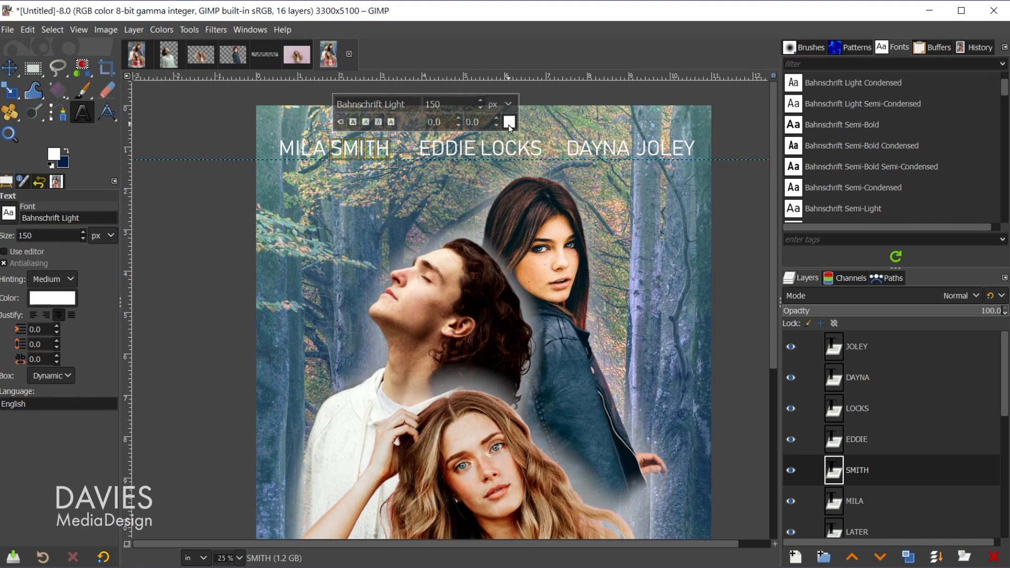
double_click(400, 104)
key(BackSpace)
click(444, 154)
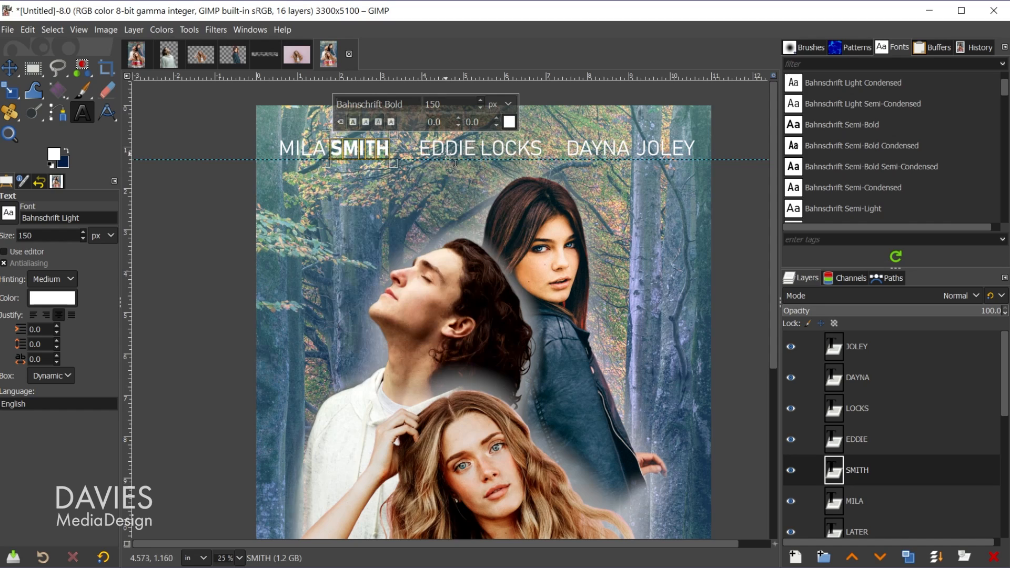
Step: Recolor the first cast member's last name with the saved pinkish red ea074f
click(511, 125)
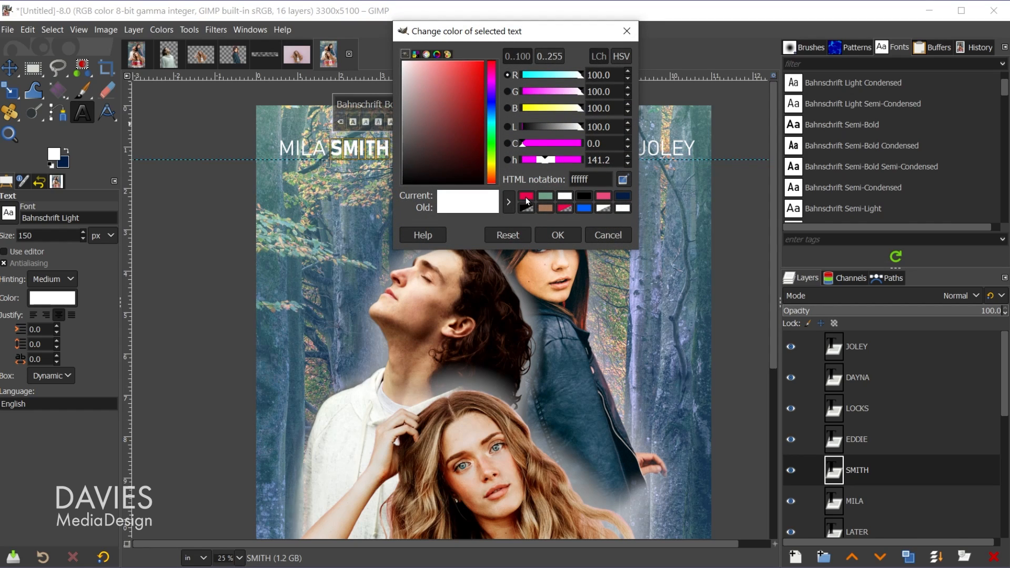
click(526, 197)
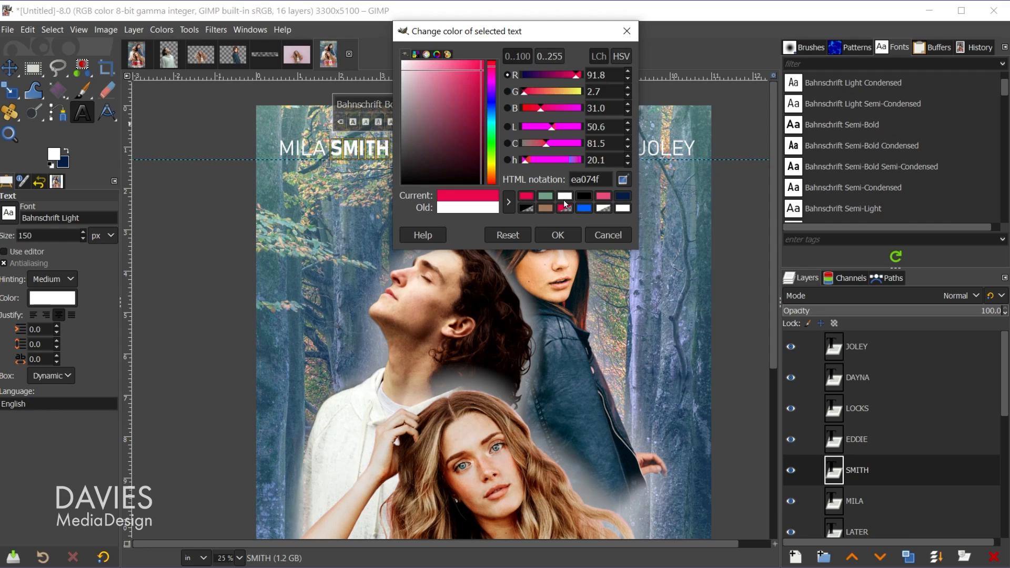
click(558, 234)
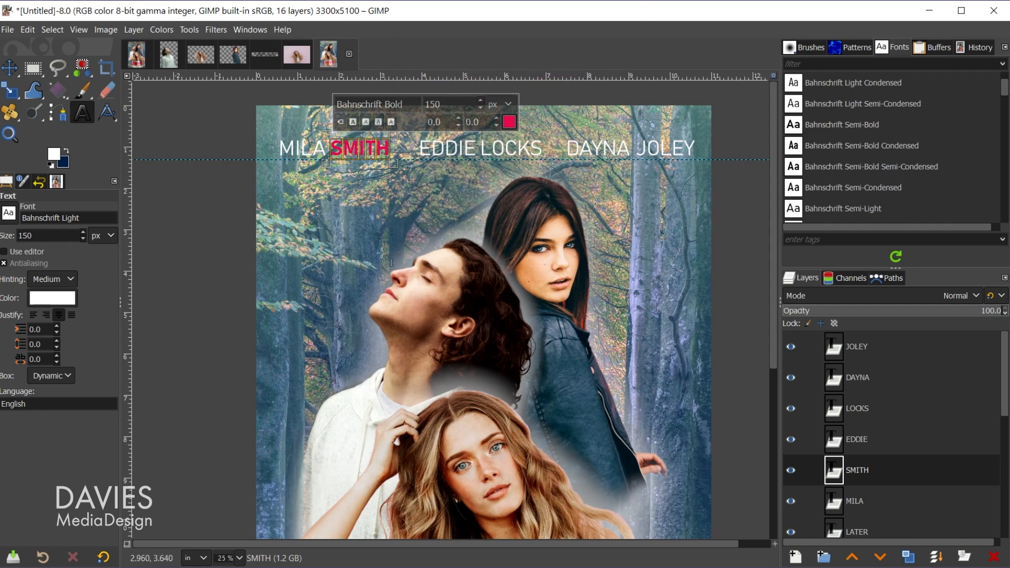
Step: Set the second cast member's last name to Bahnschrift Bold in the same pinkish red as the first cast member's last name
click(513, 157)
drag(560, 104, 530, 106)
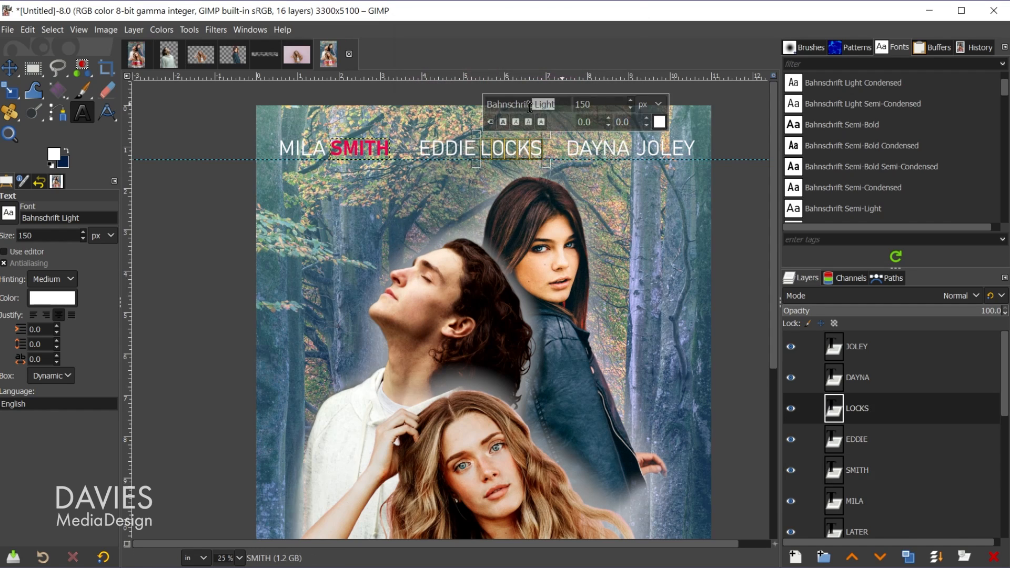
text(B)
click(567, 145)
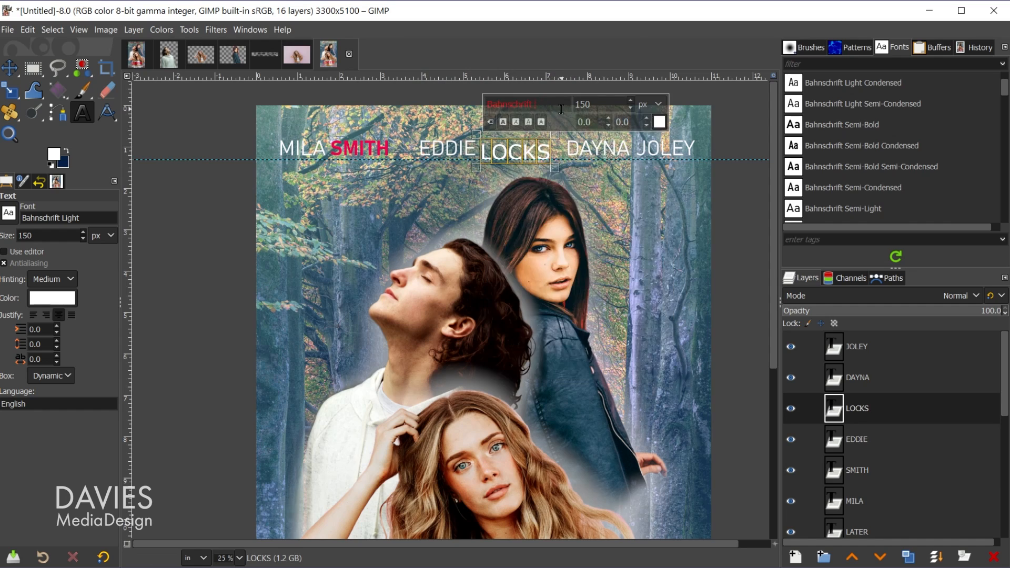
click(661, 124)
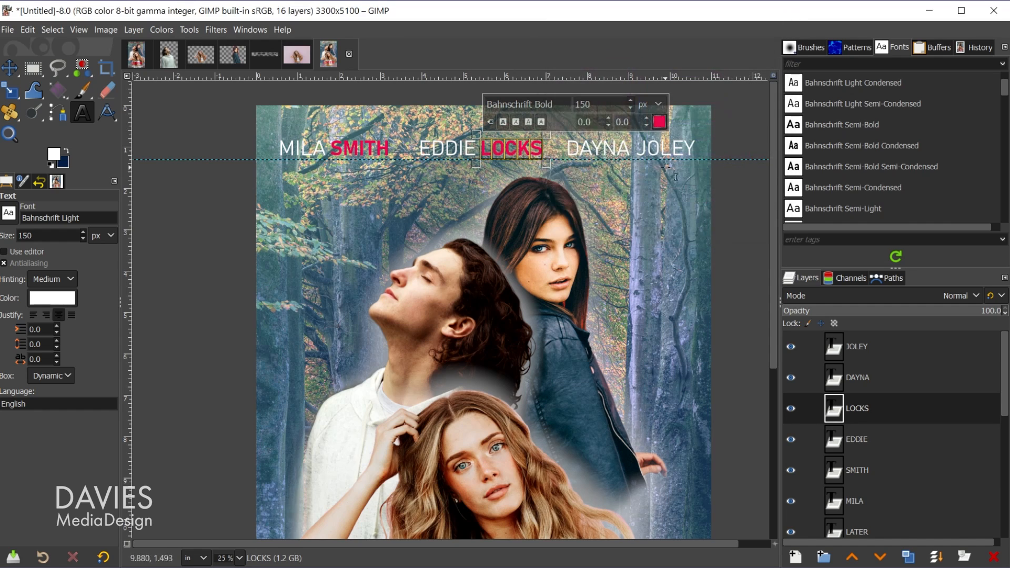
Step: Set the third cast member's last name to Bahnschrift Bold in the same pinkish red
click(680, 148)
scroll(733, 264, down, 1)
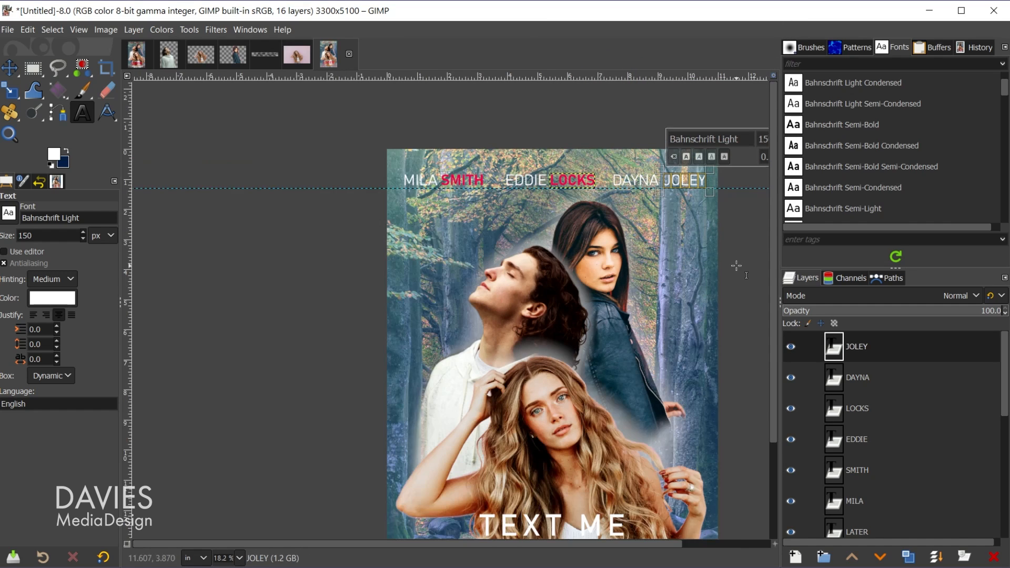
click(701, 545)
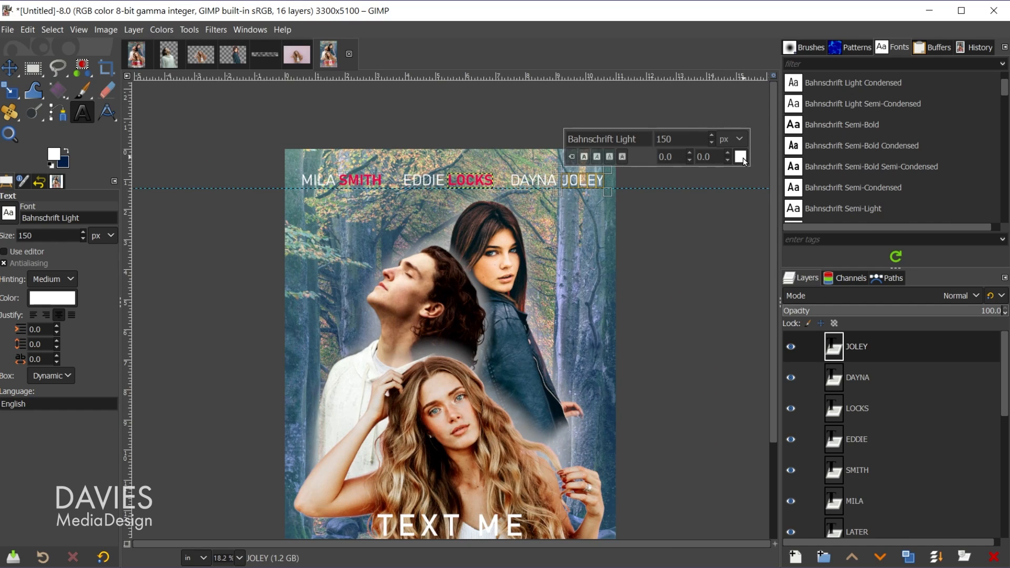
click(653, 139)
key(BackSpace)
key(BackSpace)
key(BackSpace)
key(BackSpace)
click(655, 173)
click(739, 157)
click(749, 229)
click(789, 267)
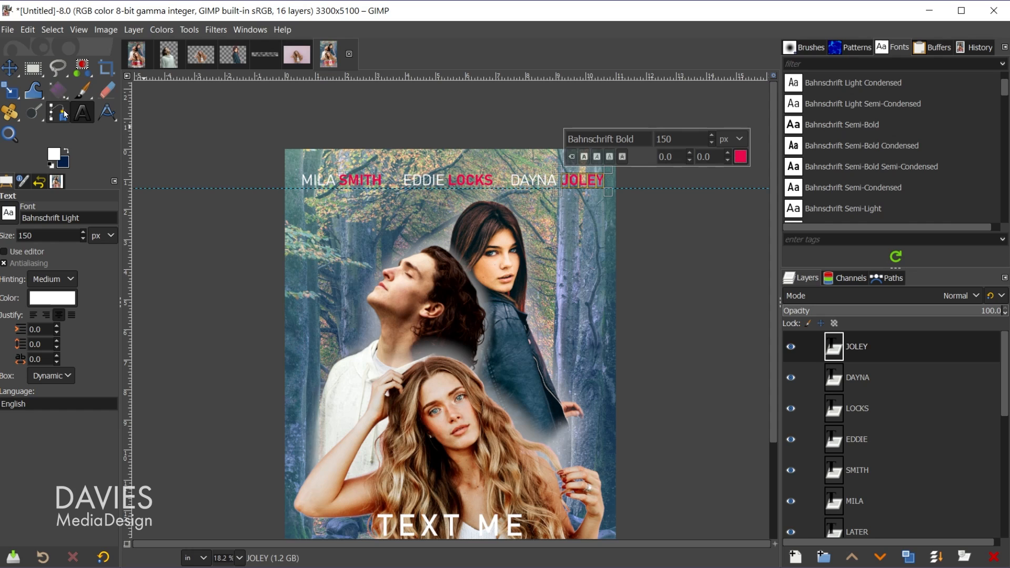
Step: Spread the cast names along the guide, shifting the first cast member's name outward left and the other two names right
key(m)
scroll(432, 181, up, 1)
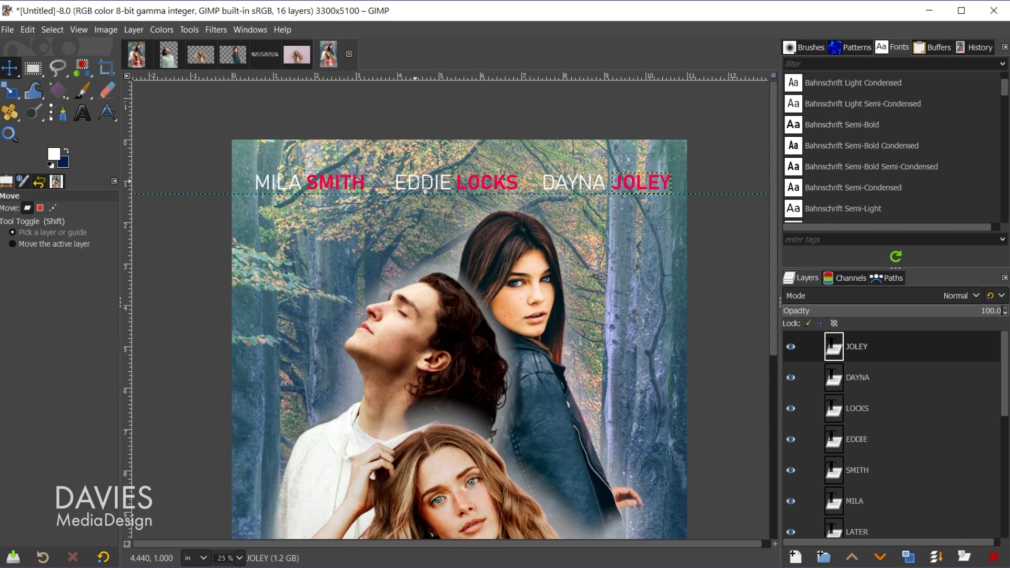
scroll(426, 179, up, 1)
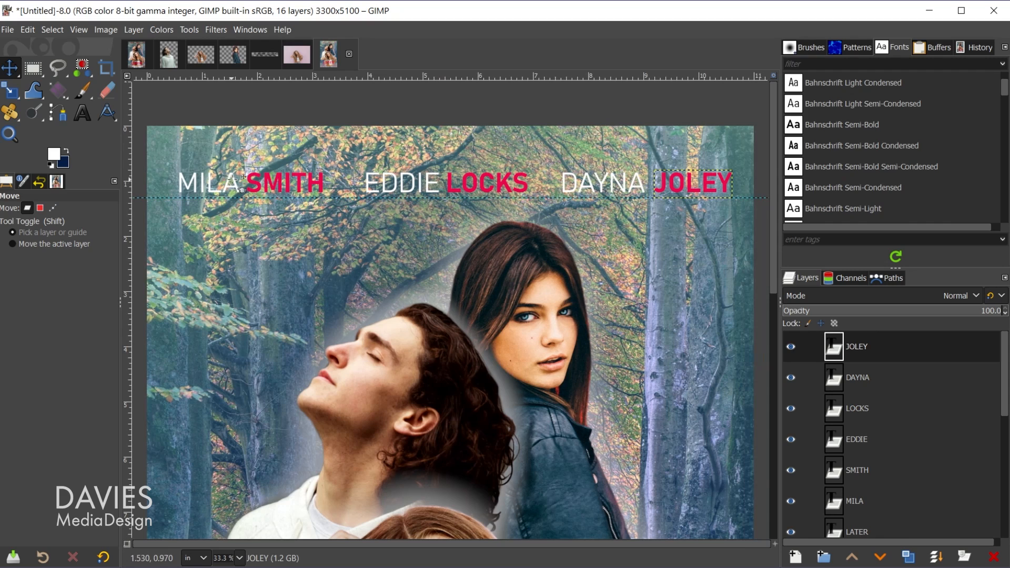
drag(243, 185, 230, 180)
drag(317, 185, 311, 185)
drag(726, 185, 732, 185)
drag(642, 187, 661, 185)
drag(452, 194, 442, 181)
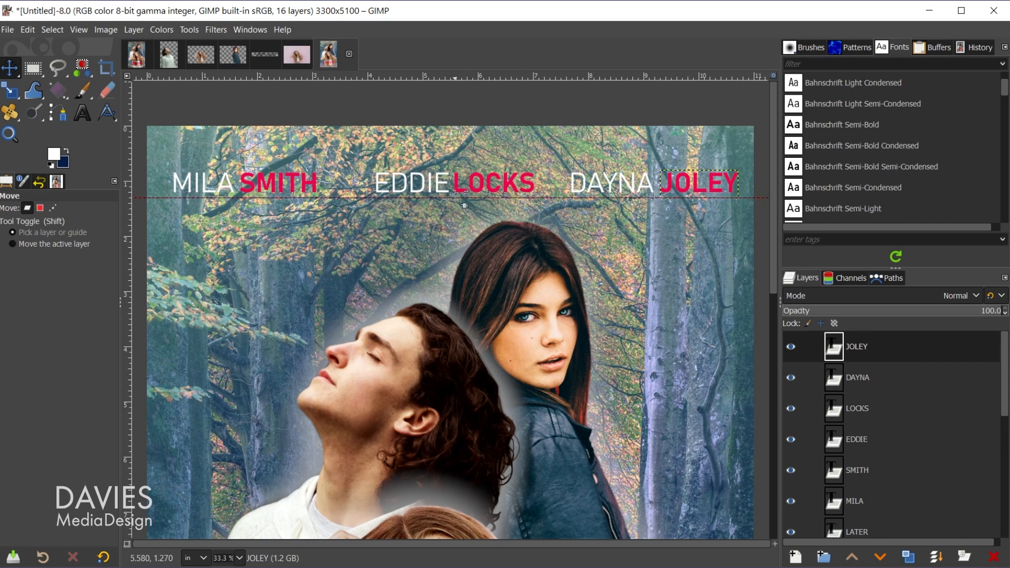
Step: Shift the second cast member's first and last names together about 0.07 in left as linked layers, and unlink them
click(807, 439)
click(466, 185)
drag(466, 183, 464, 183)
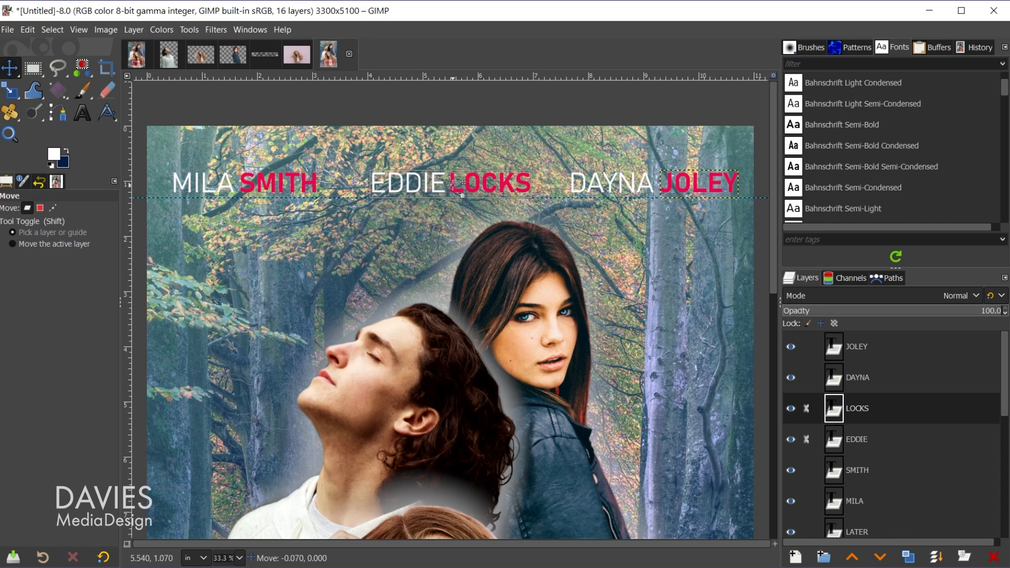
key(Home)
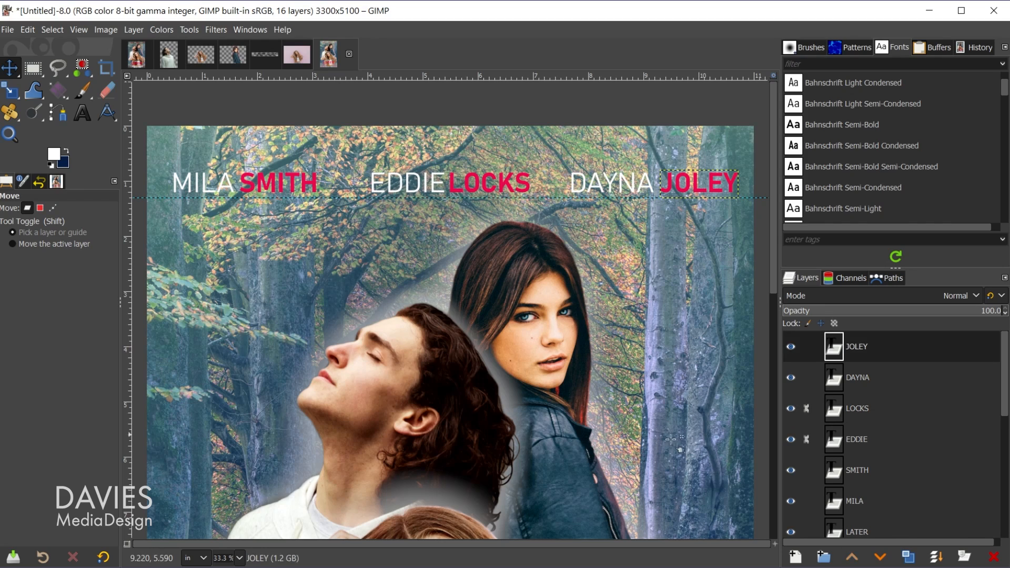
click(806, 409)
click(806, 439)
Step: Open the Film Poster Credits Bottom image and inspect the font used for the director's name
scroll(610, 384, down, 3)
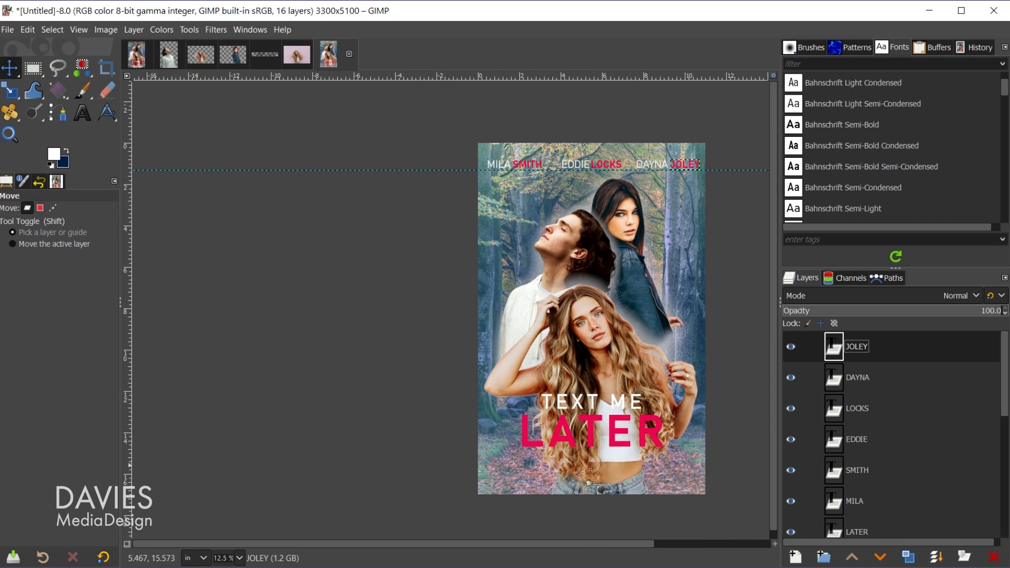
click(263, 62)
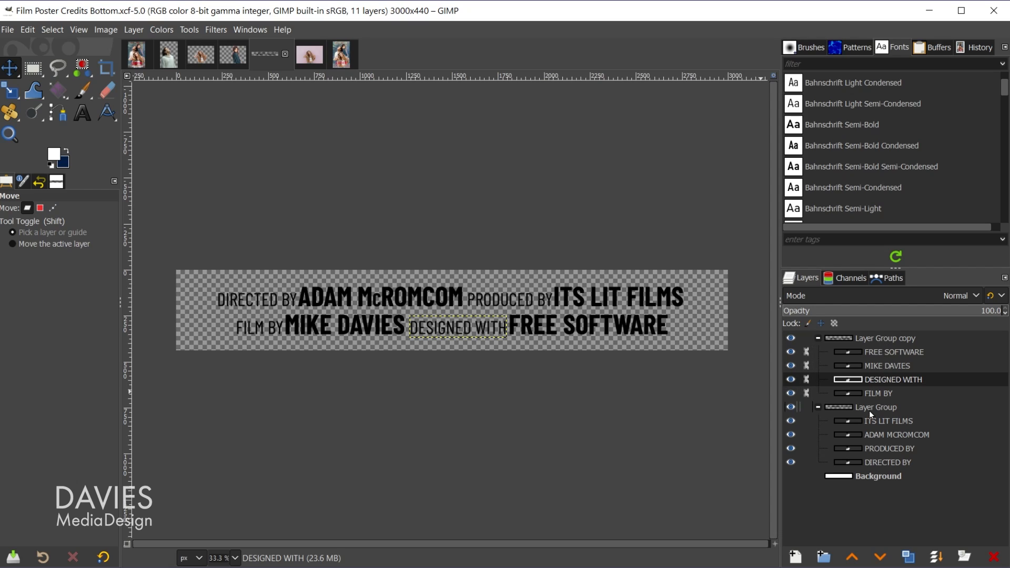
click(81, 117)
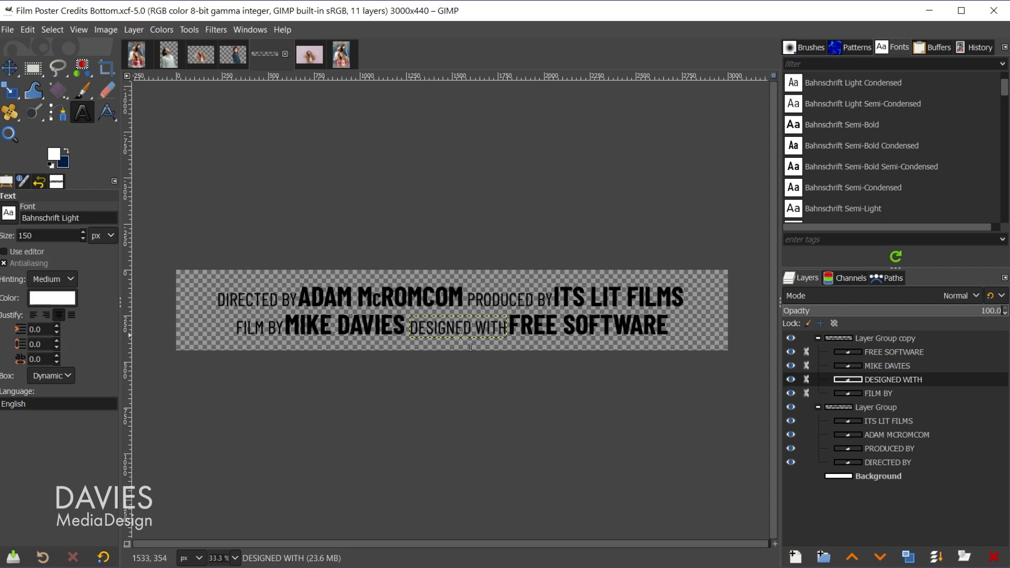
click(398, 298)
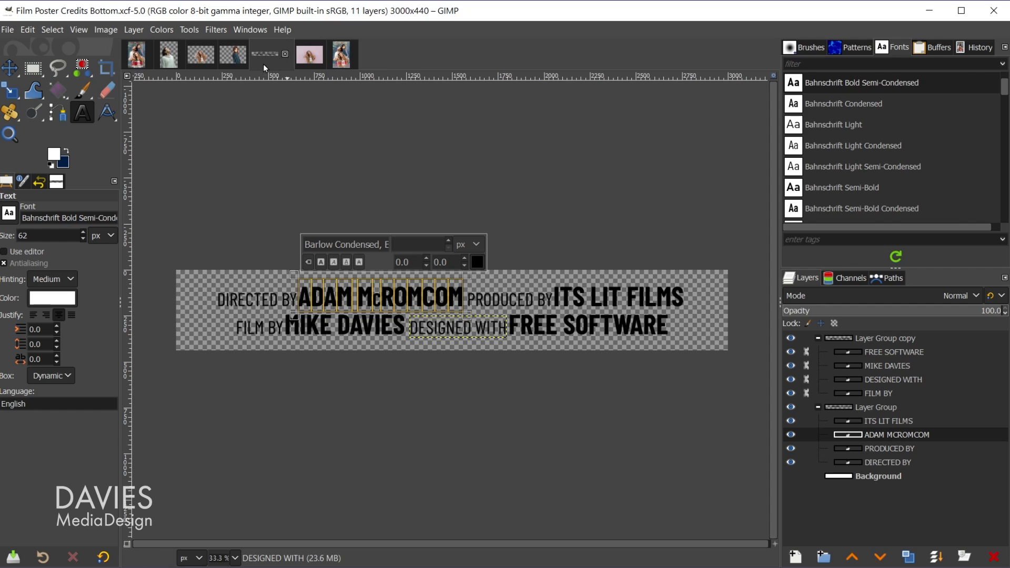
Step: Bring the credits block into the poster image as a new layer and rename it Bottom Credits
click(344, 57)
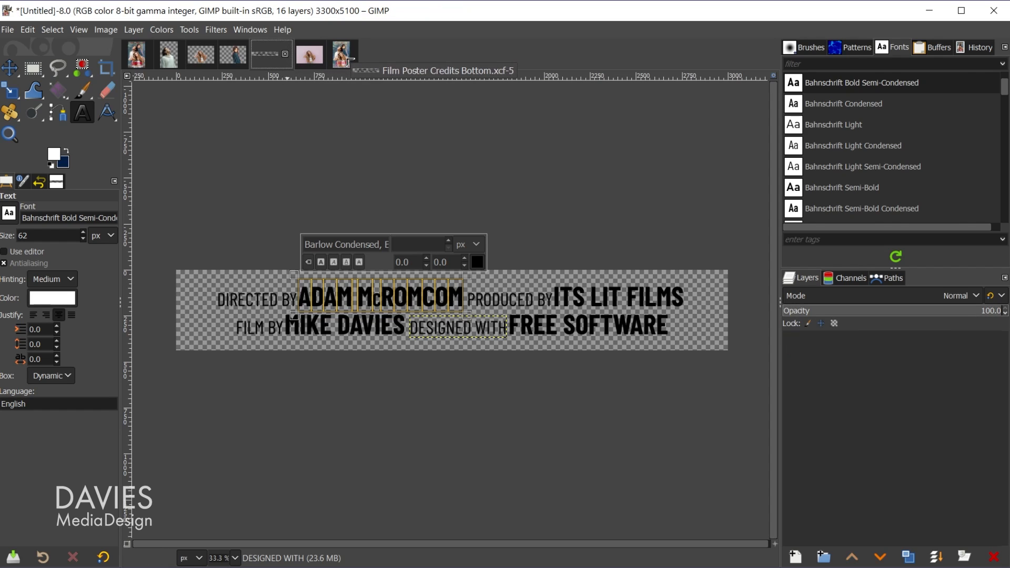
drag(349, 62, 503, 443)
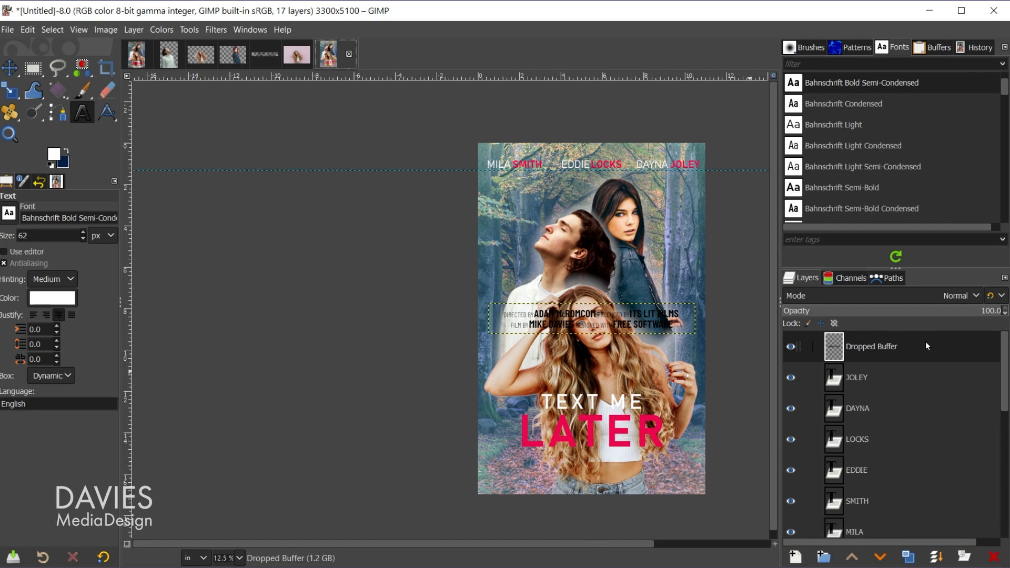
double_click(876, 346)
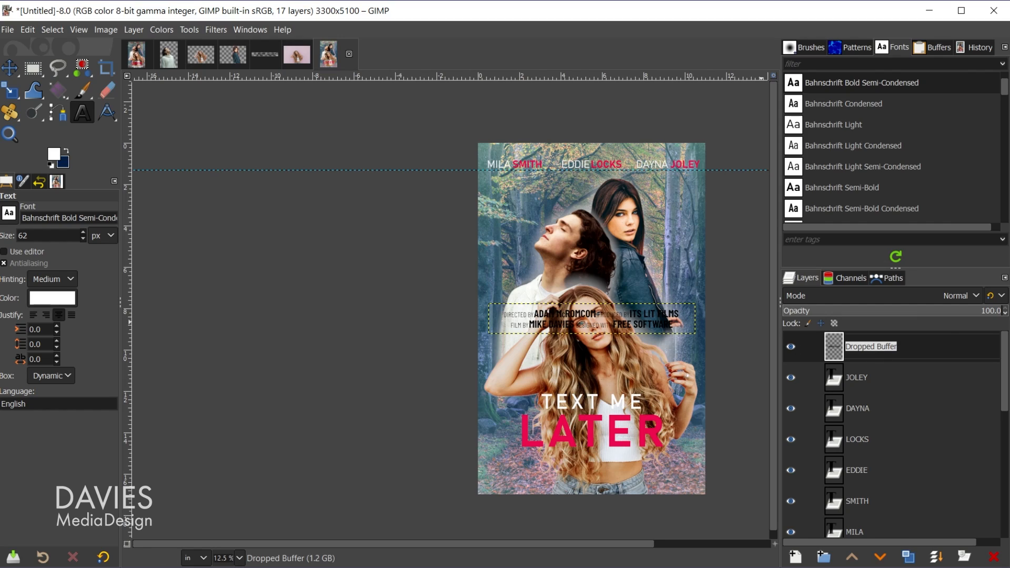
text(Bottom C)
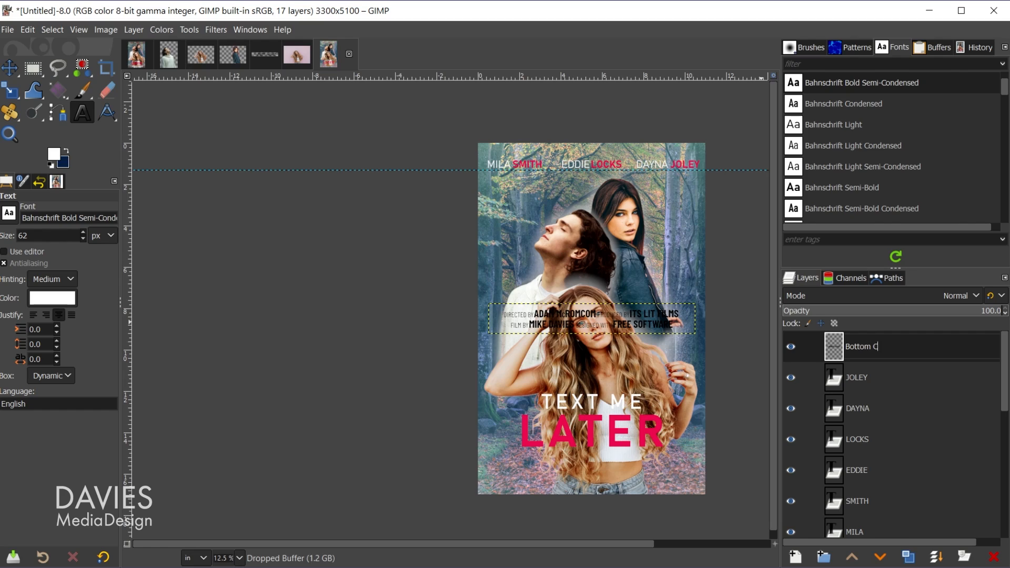
text(redits)
key(Return)
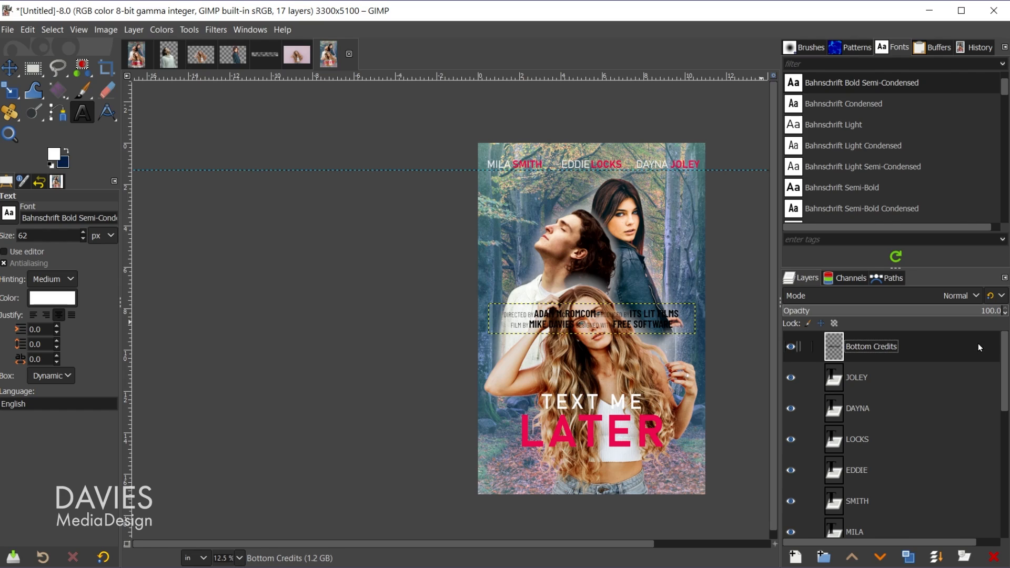
Step: Move the Bottom Credits block below the title LATER and recolor its text white with the alpha channel locked
click(9, 69)
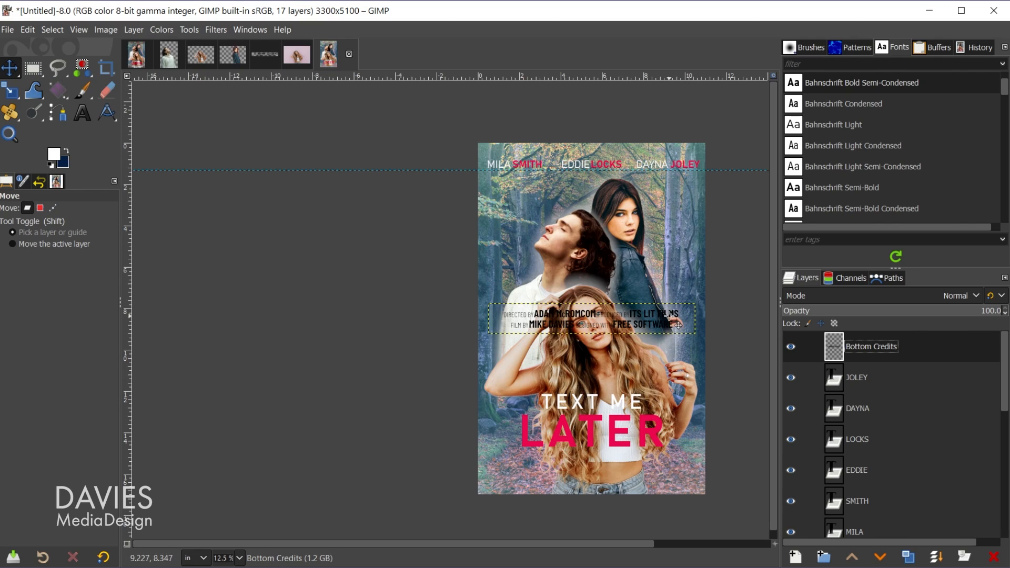
drag(678, 325, 682, 476)
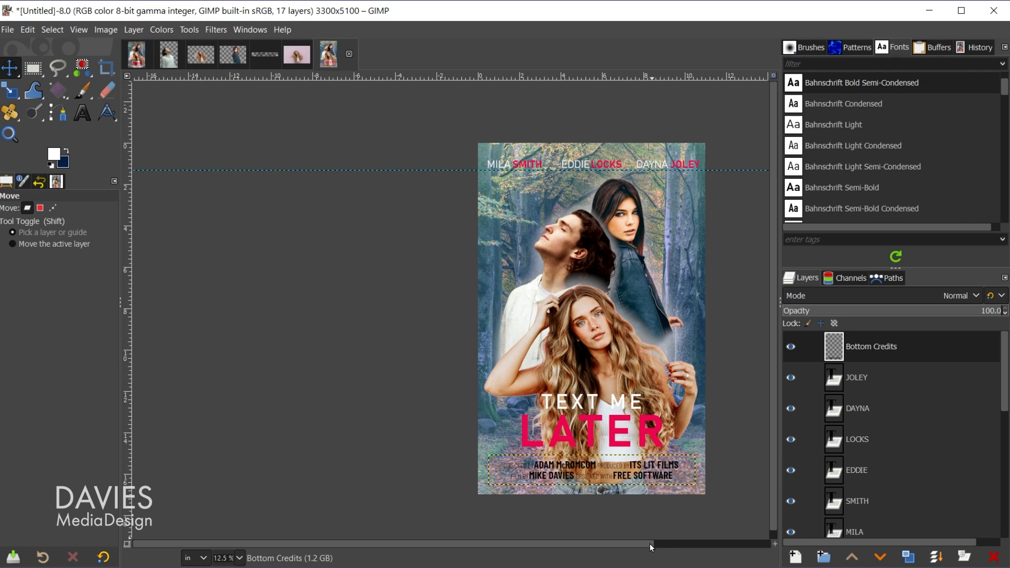
scroll(649, 544, right, 5)
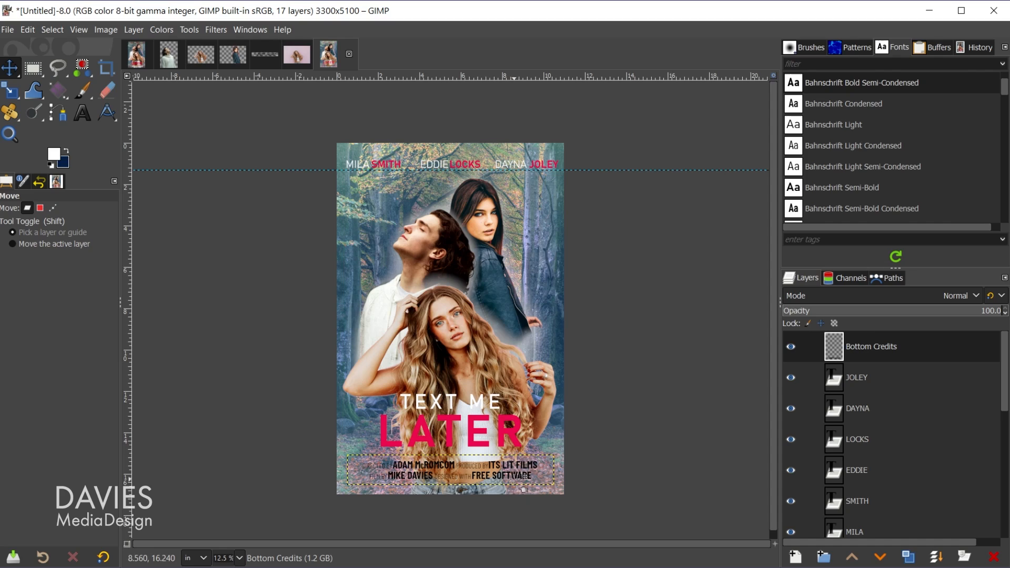
click(835, 324)
drag(54, 155, 447, 476)
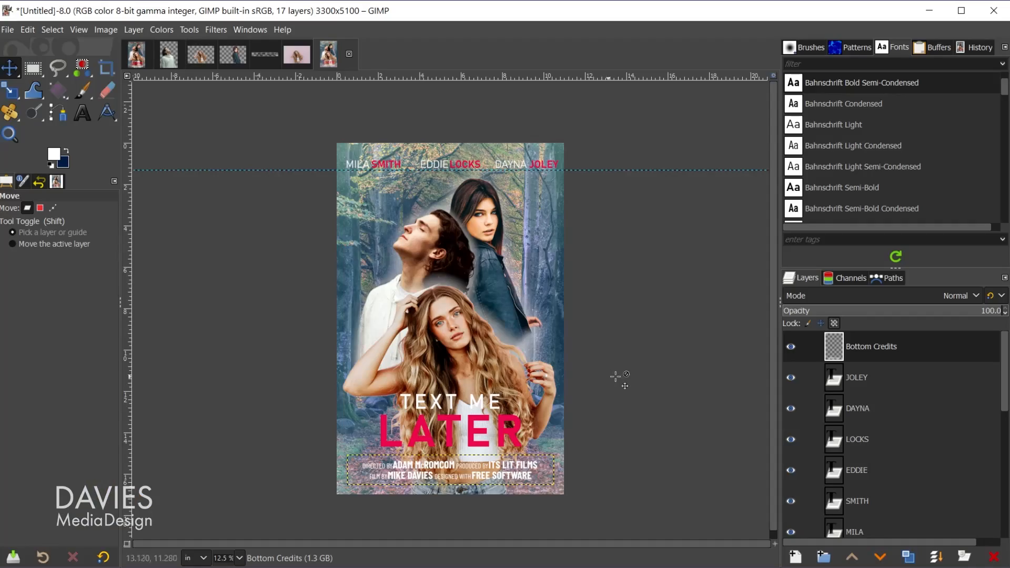
Step: Create a layer group above the cast-name layers and name it Actor Credits
click(835, 383)
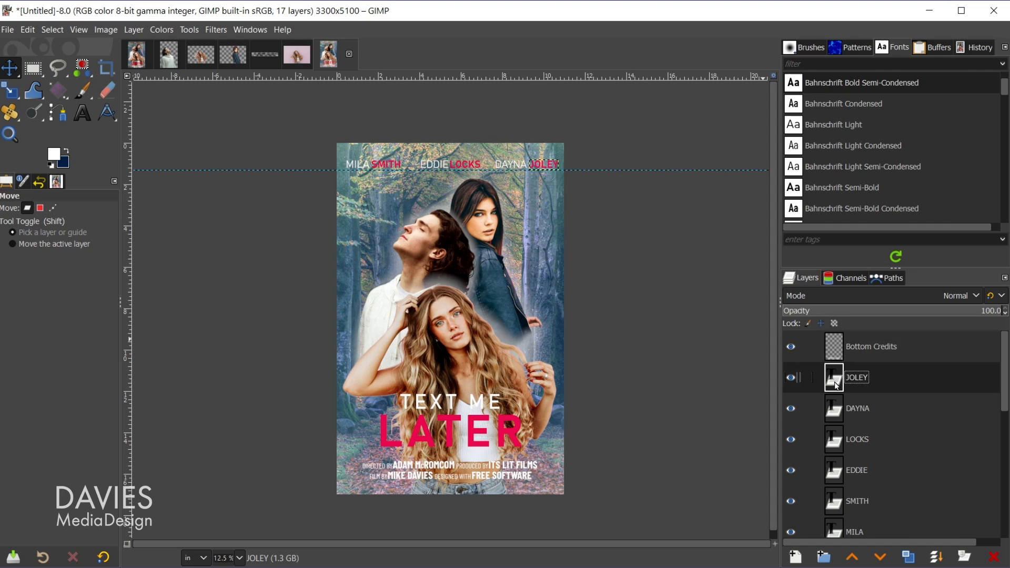
click(823, 557)
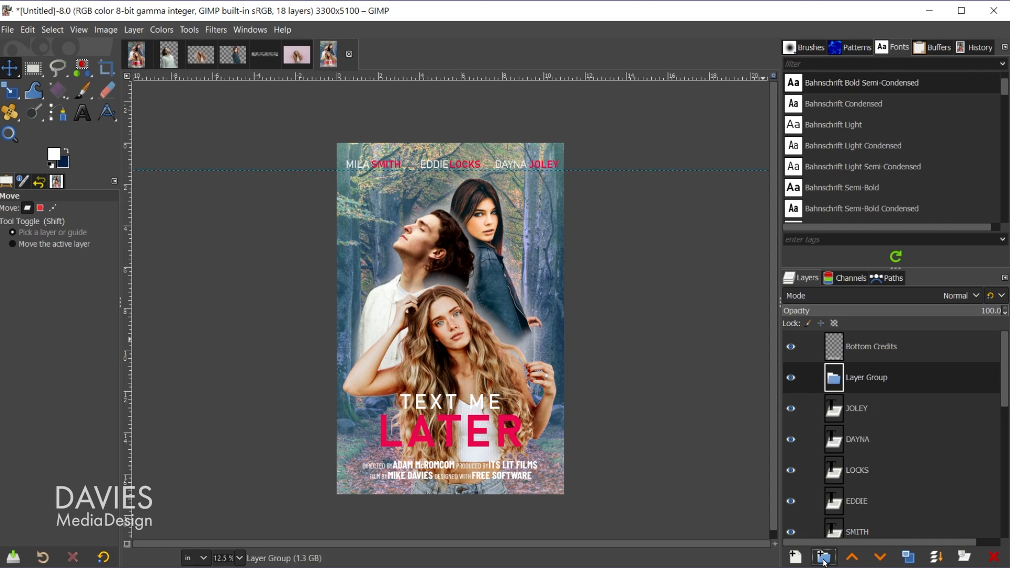
double_click(881, 378)
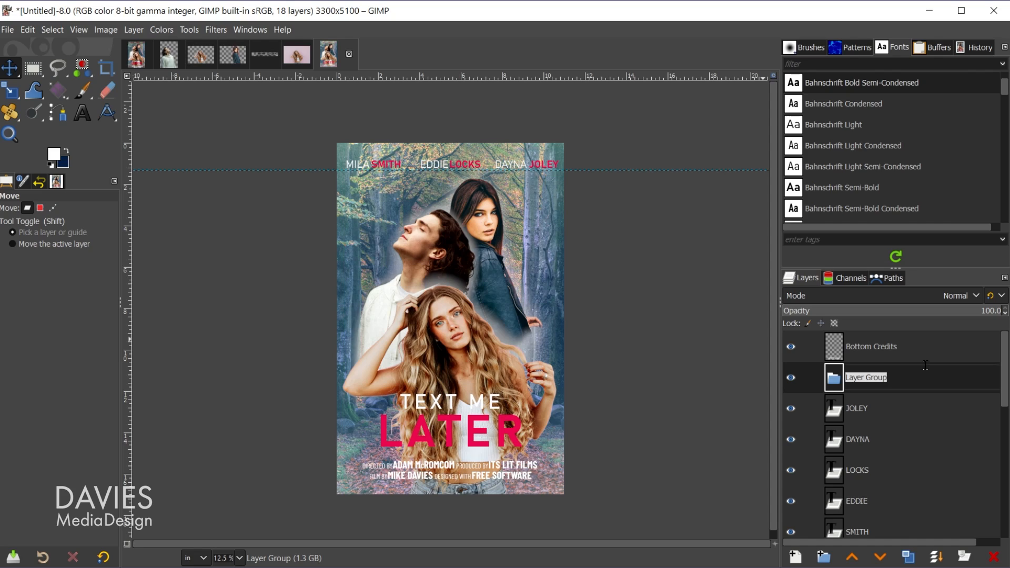
text(Actor Credits)
key(Return)
Step: Move all the cast members' first- and last-name layers into the Actor Credits group
drag(846, 408, 844, 390)
mouse_move(847, 438)
mouse_down()
mouse_move(849, 424)
mouse_move(848, 453)
mouse_up()
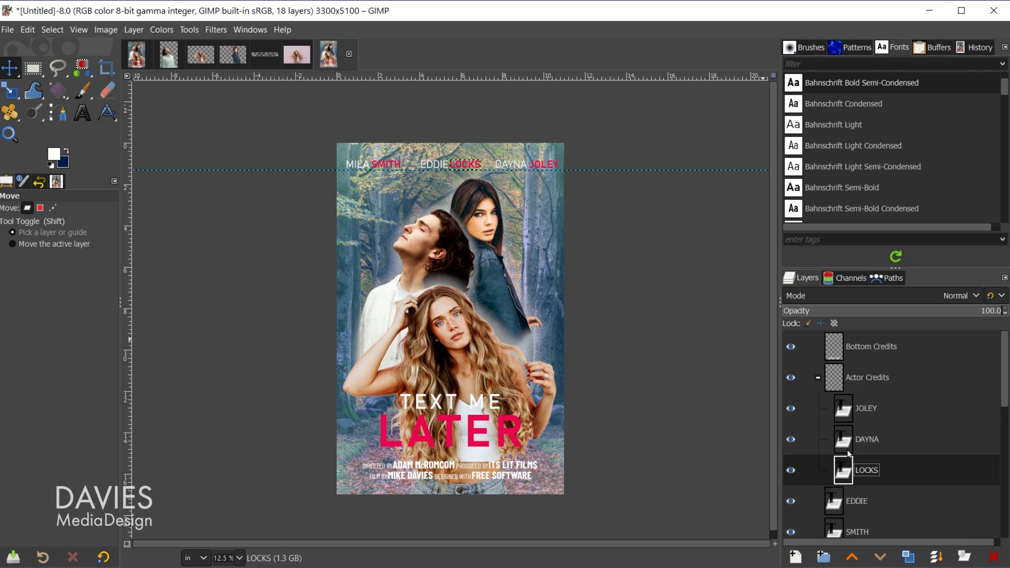
click(999, 387)
drag(1003, 394, 1005, 405)
drag(837, 472, 849, 456)
drag(839, 502, 907, 468)
Step: Check the Actor Credits group by hiding and showing it, and collapse the group
click(790, 378)
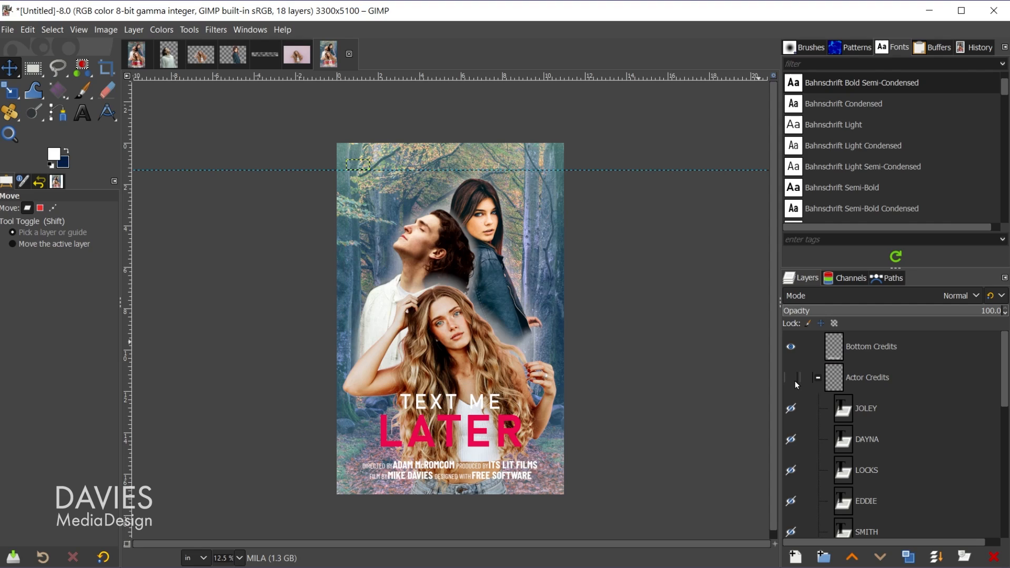
click(791, 378)
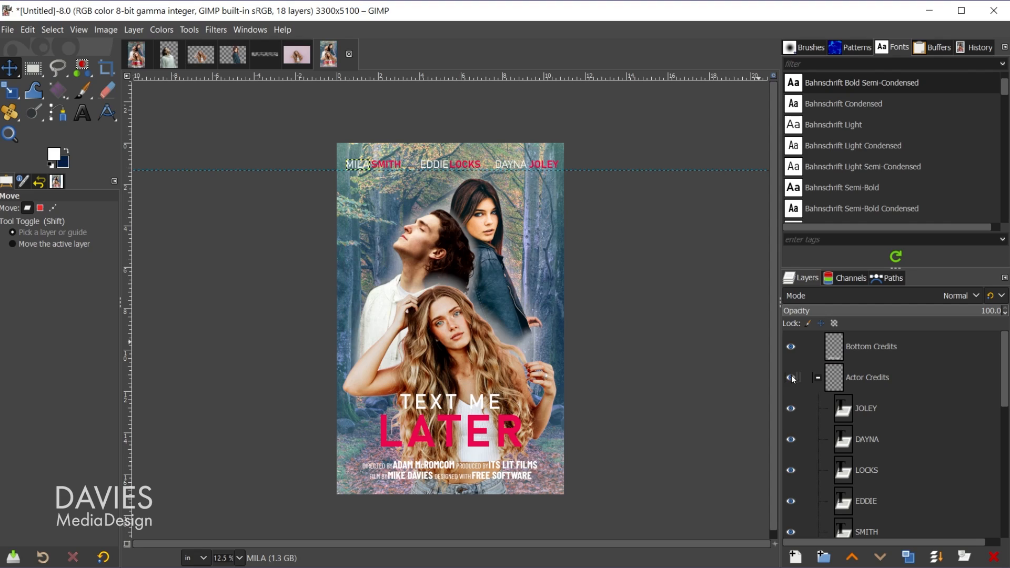
click(819, 379)
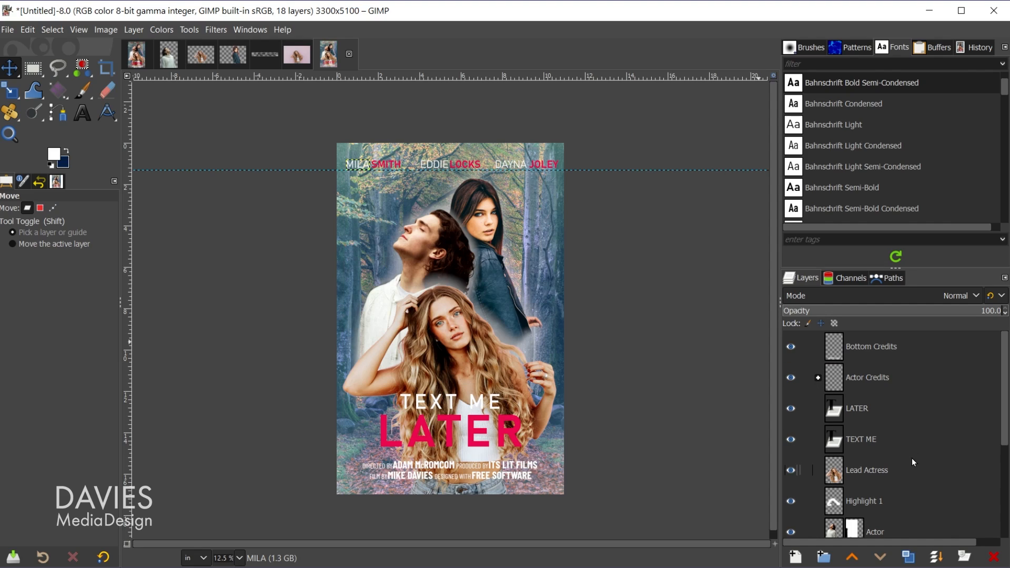
Step: Create a transparent 3300 × 5100 px layer named Credits Gradient directly above the LATER layer
click(833, 411)
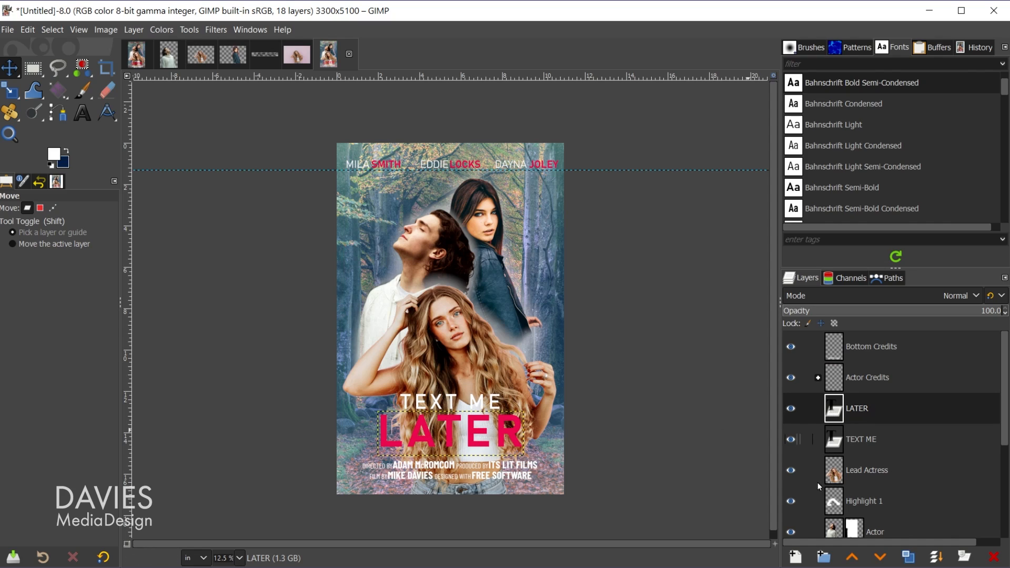
click(795, 556)
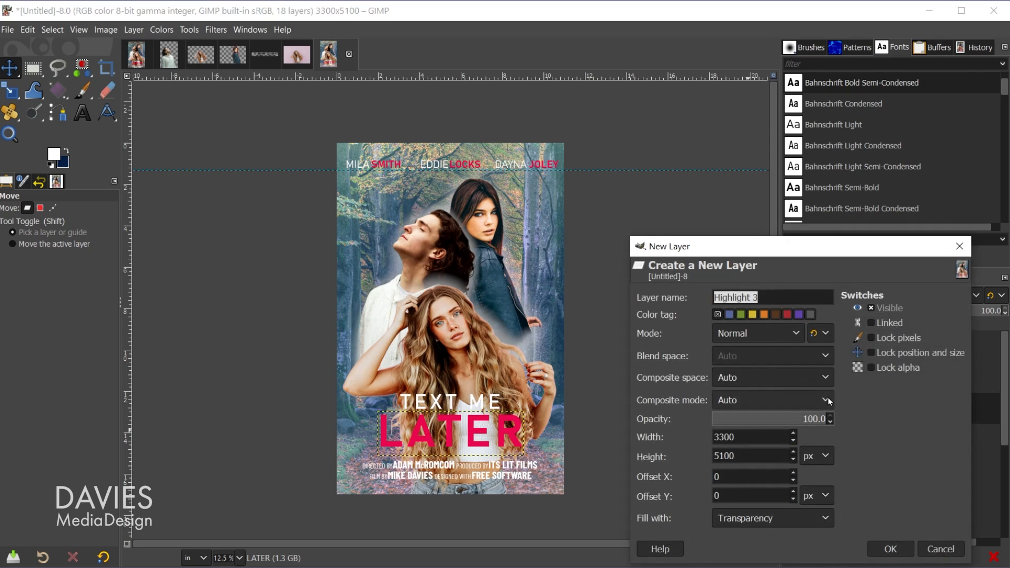
text(Credits Gradient)
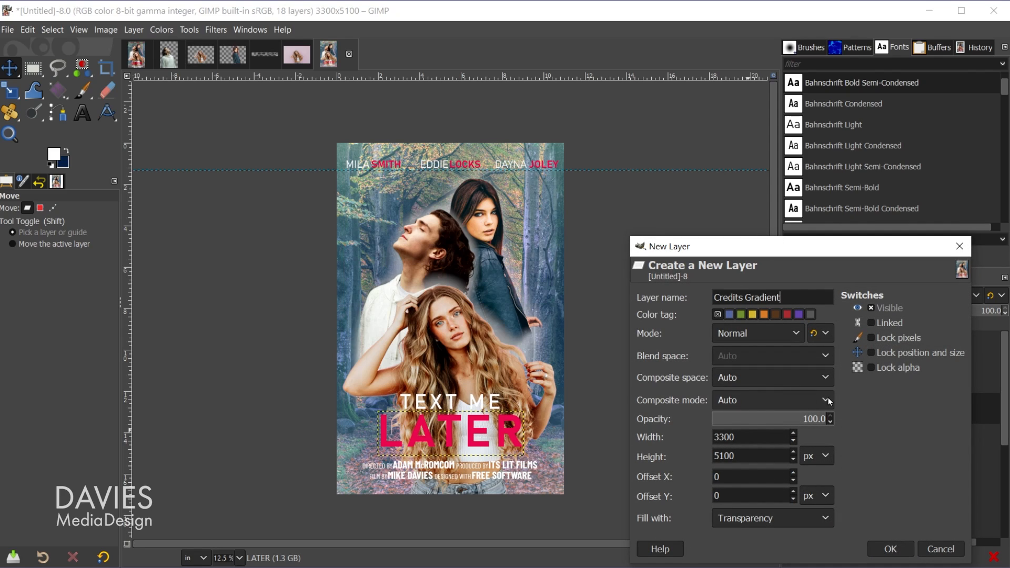
click(891, 549)
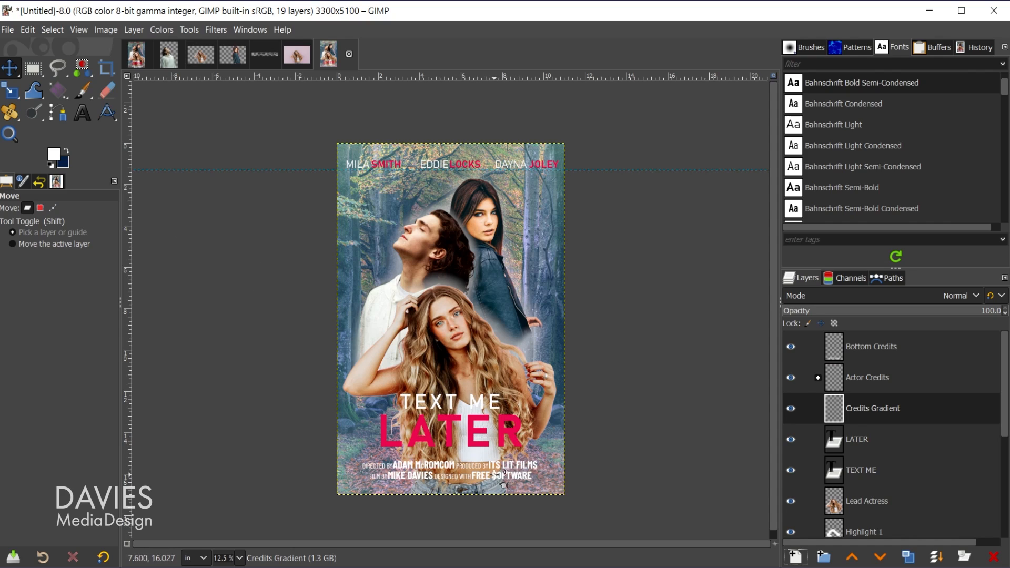
Step: Set up a linear gradient fading from a black foreground to transparent, with white as the background color
click(51, 166)
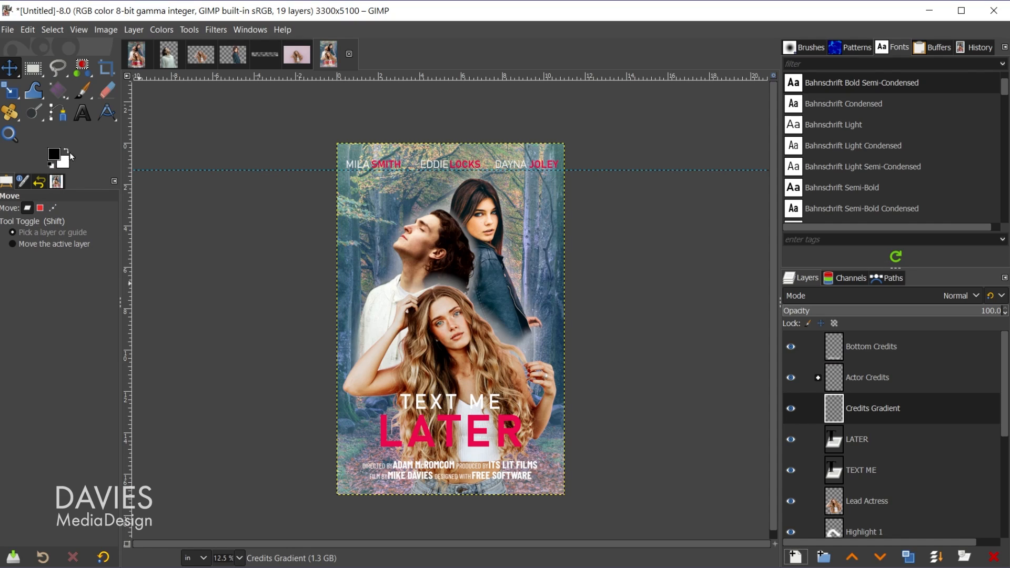
click(58, 90)
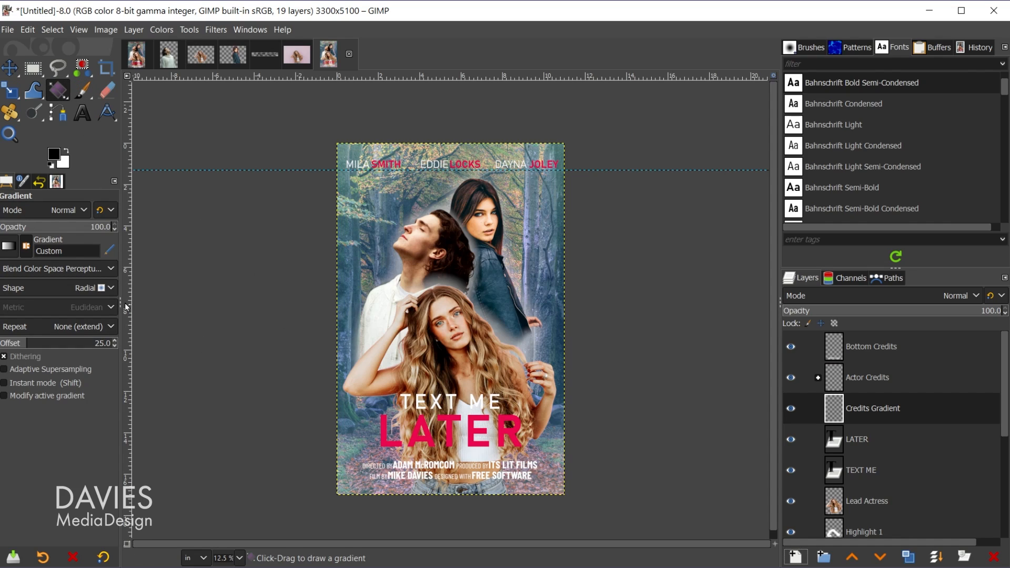
click(100, 288)
click(94, 311)
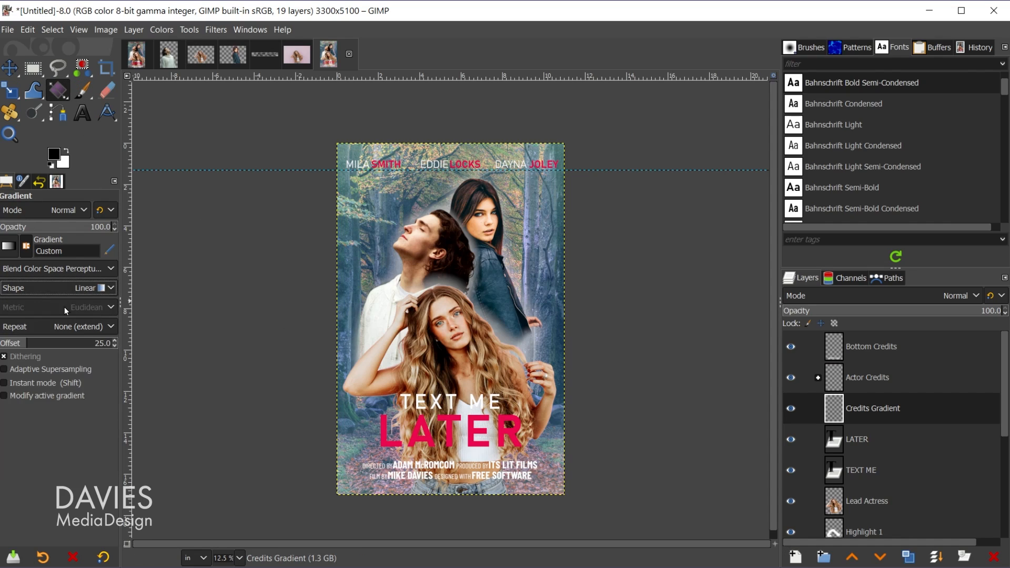
click(6, 246)
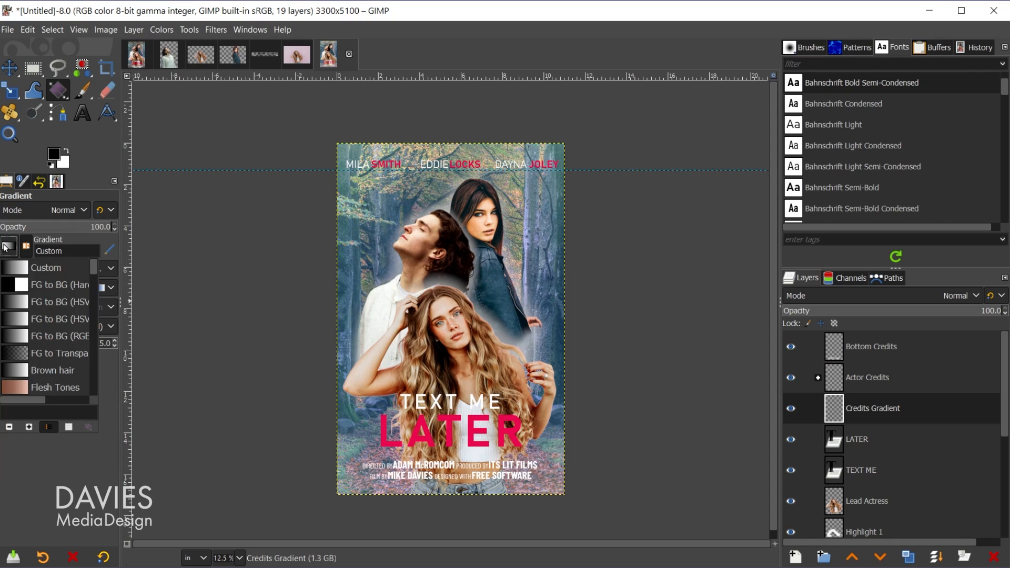
click(22, 358)
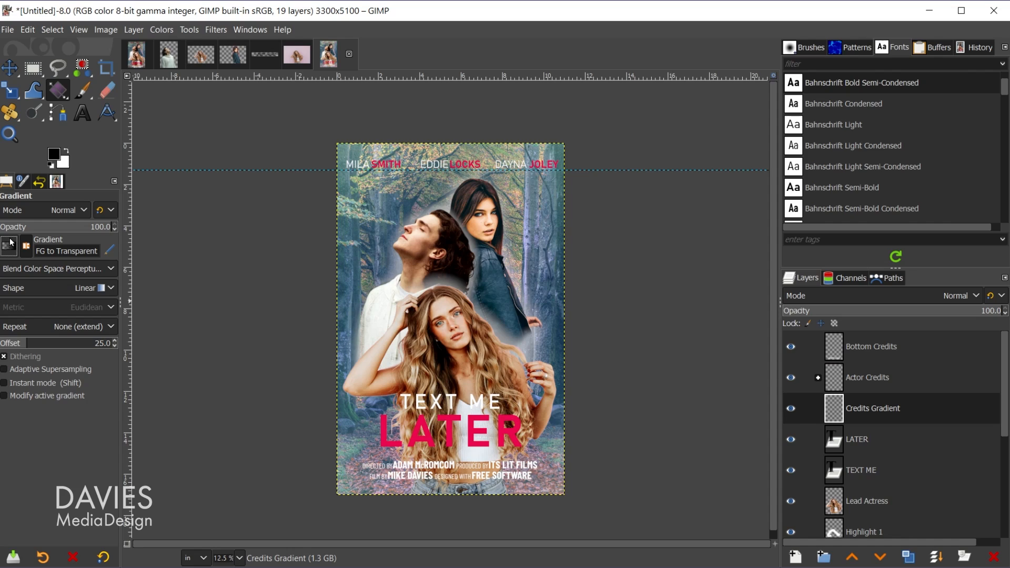
click(67, 152)
click(68, 154)
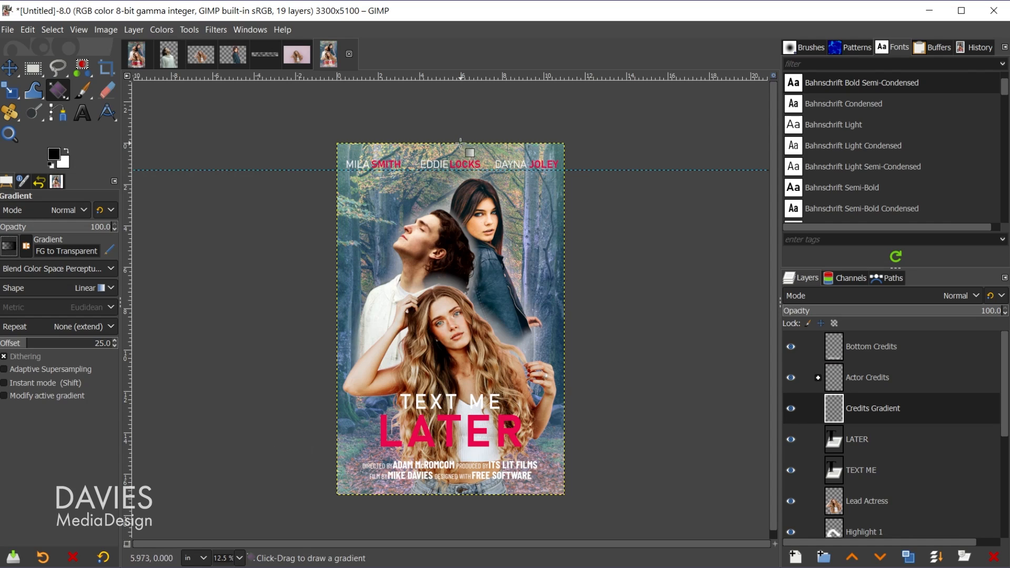
Step: Apply the unreversed gradient down the poster's top on Credits Gradient, starting about 0.88 in down and ending at about 2.99 in
drag(454, 142, 455, 206)
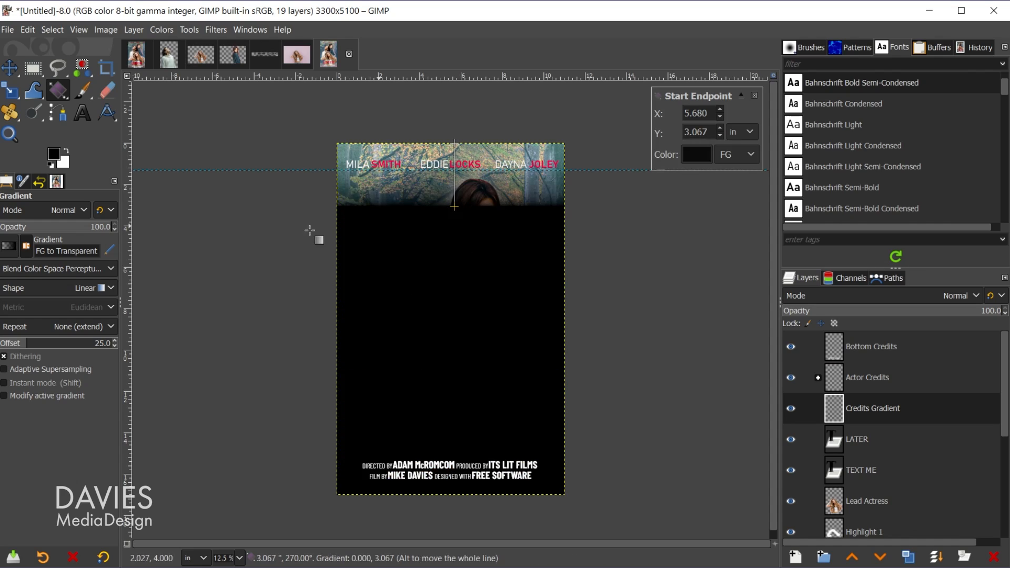
click(28, 252)
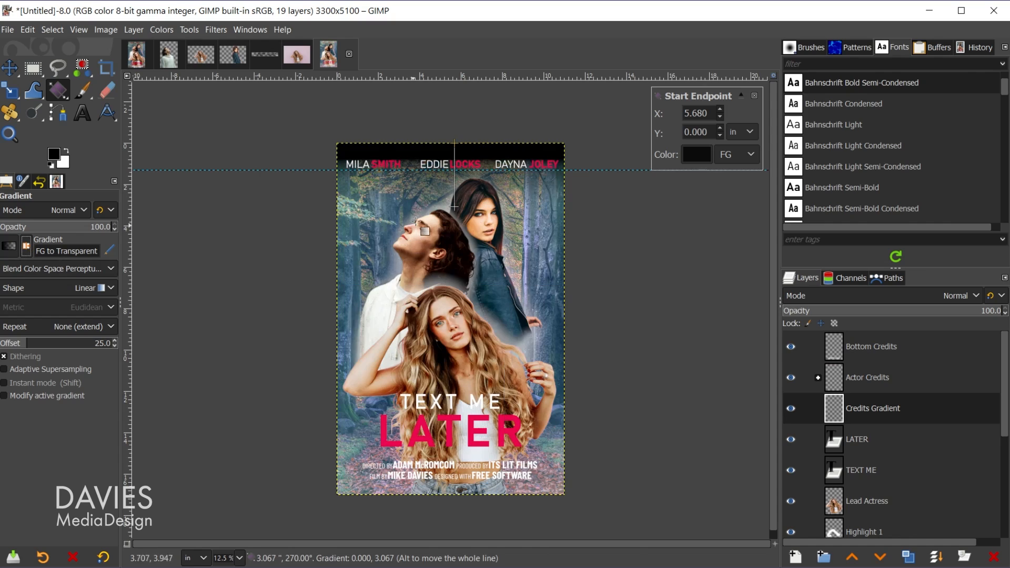
mouse_move(455, 205)
mouse_down()
mouse_move(456, 151)
mouse_move(454, 205)
mouse_up()
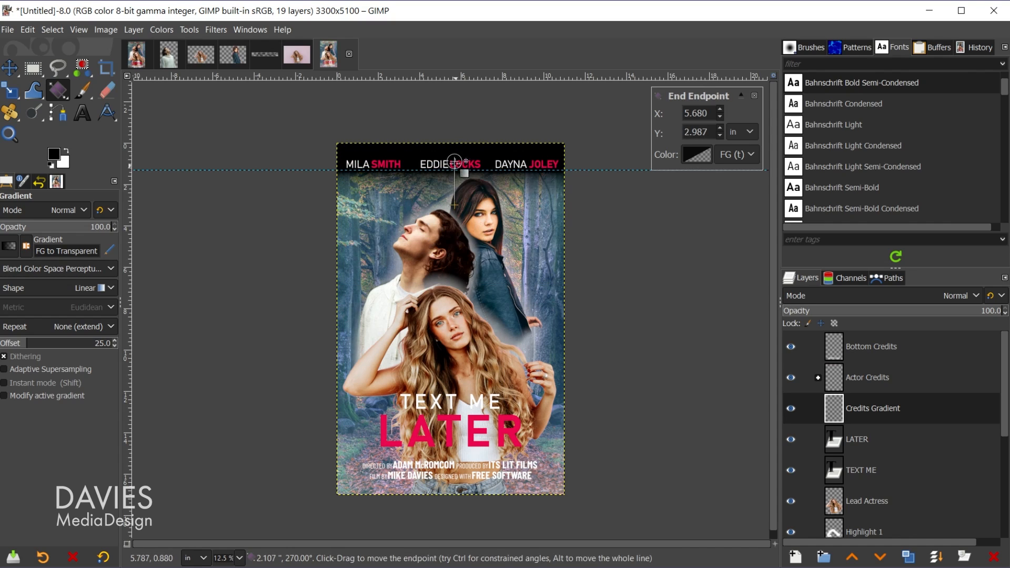
key(Return)
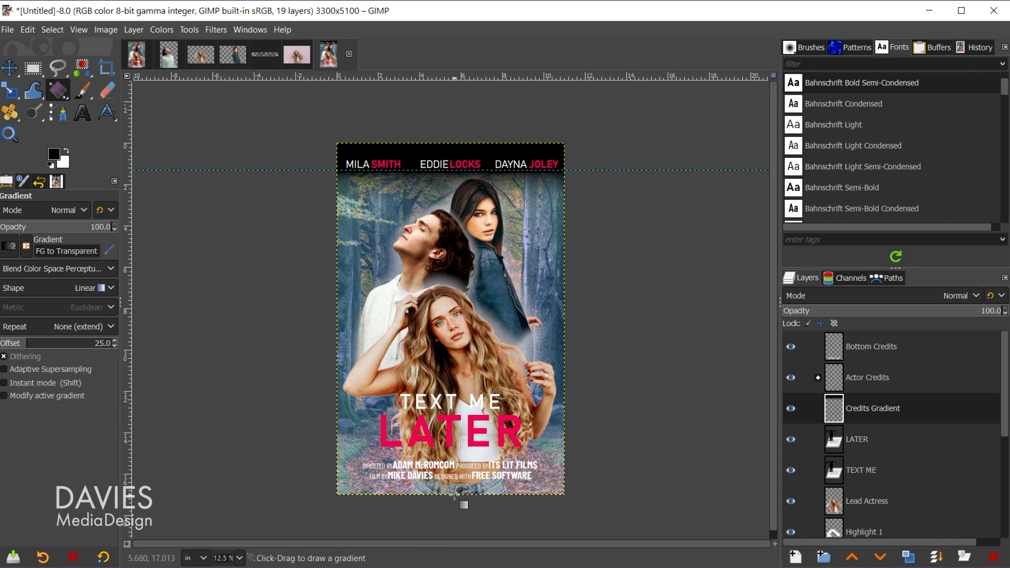
Step: Apply the same gradient upward from the poster's bottom edge to about 14.35 in, and reduce the Credits Gradient layer's opacity to 79.6
drag(455, 494, 456, 440)
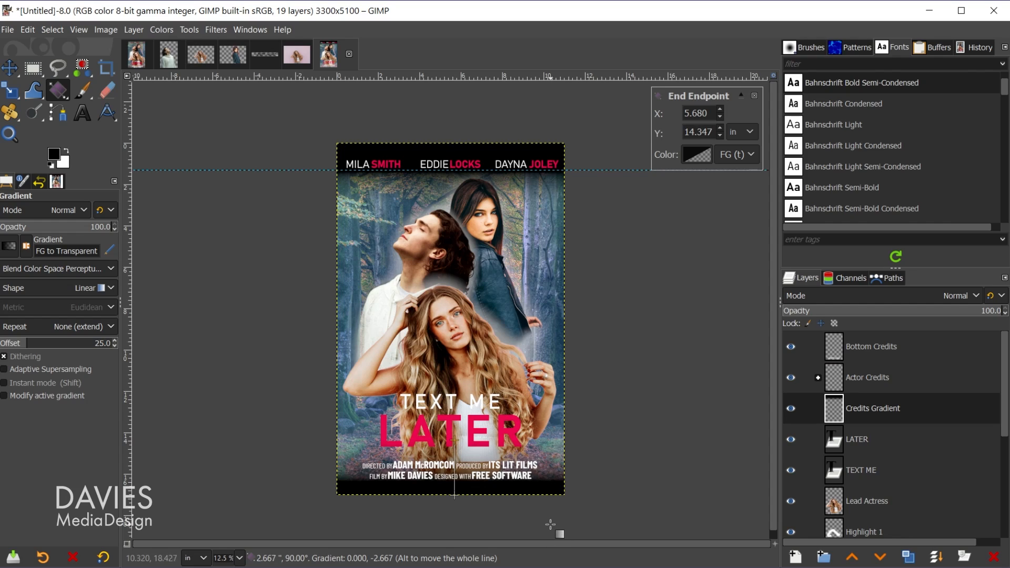
key(Return)
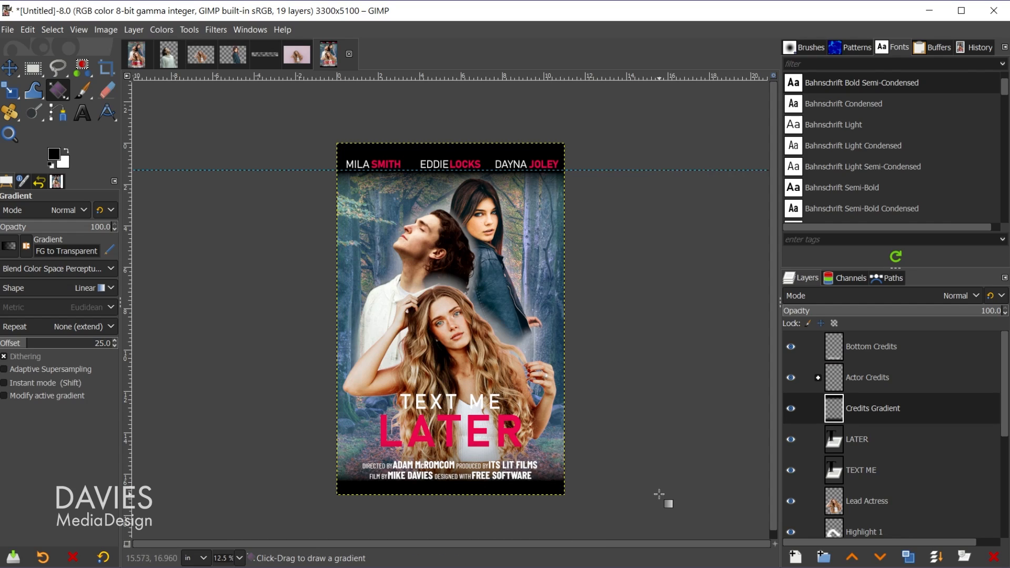
drag(938, 309, 960, 315)
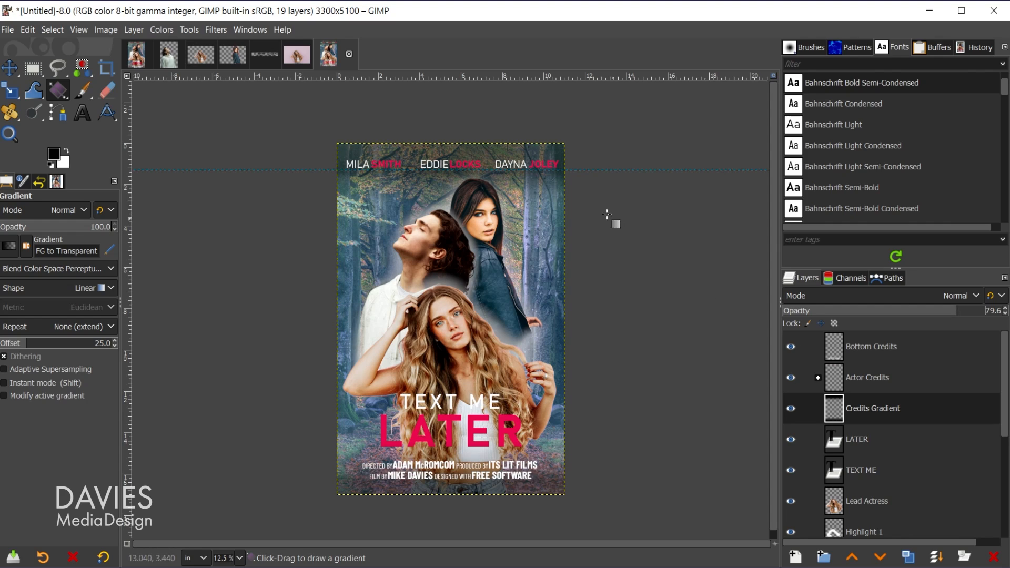
Step: Move the horizontal guide below the cast names off the canvas to remove it
key(m)
drag(293, 170, 303, 121)
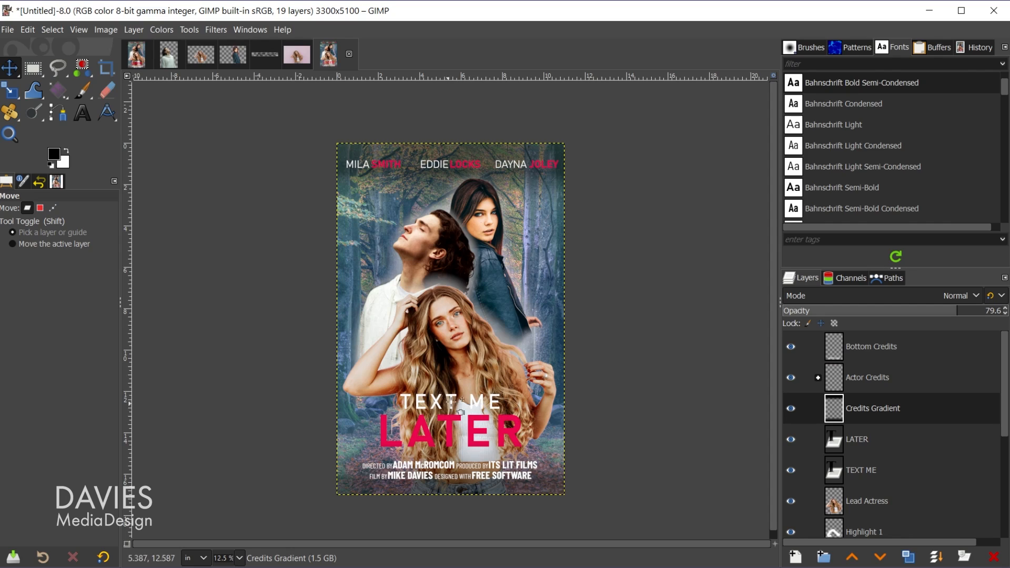
Step: Set the TEXT ME title layer's blend mode to LCh Lightness
click(837, 471)
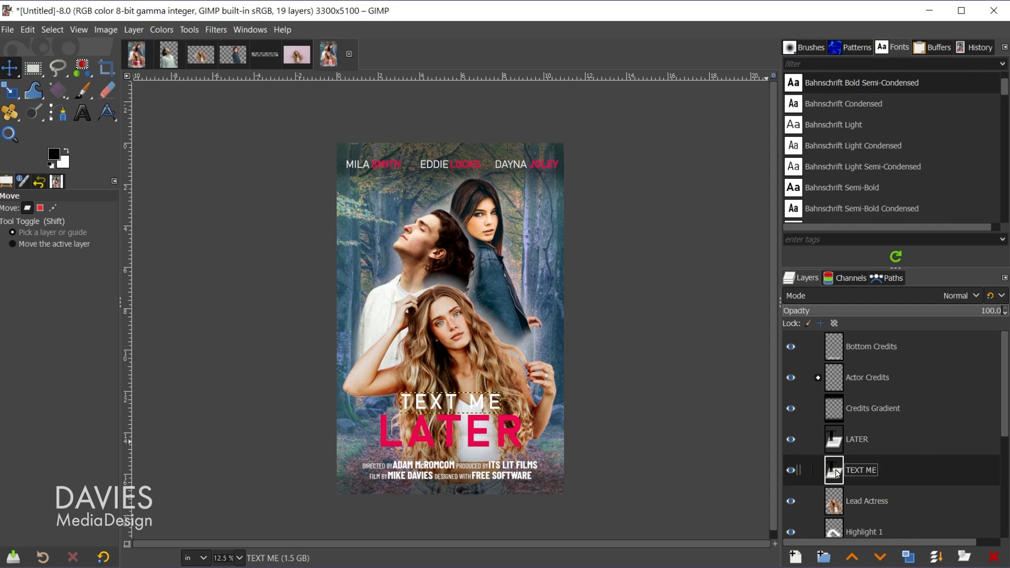
click(900, 298)
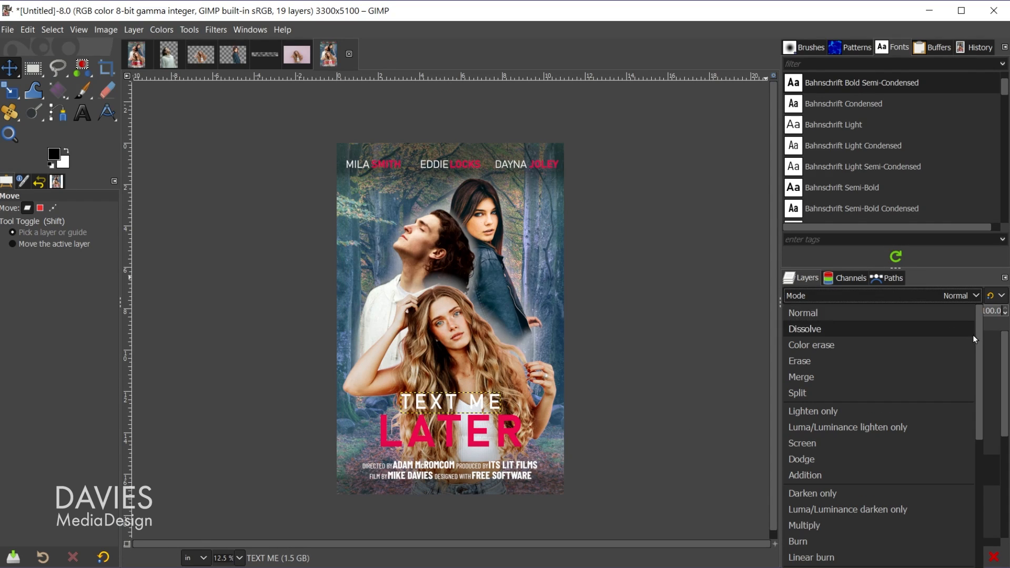
drag(973, 335, 976, 535)
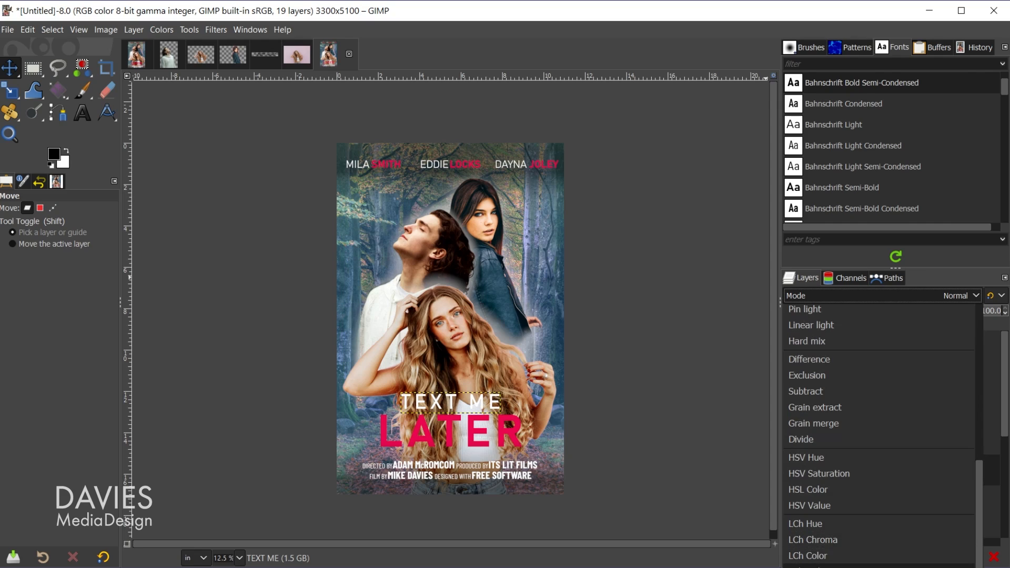
click(810, 564)
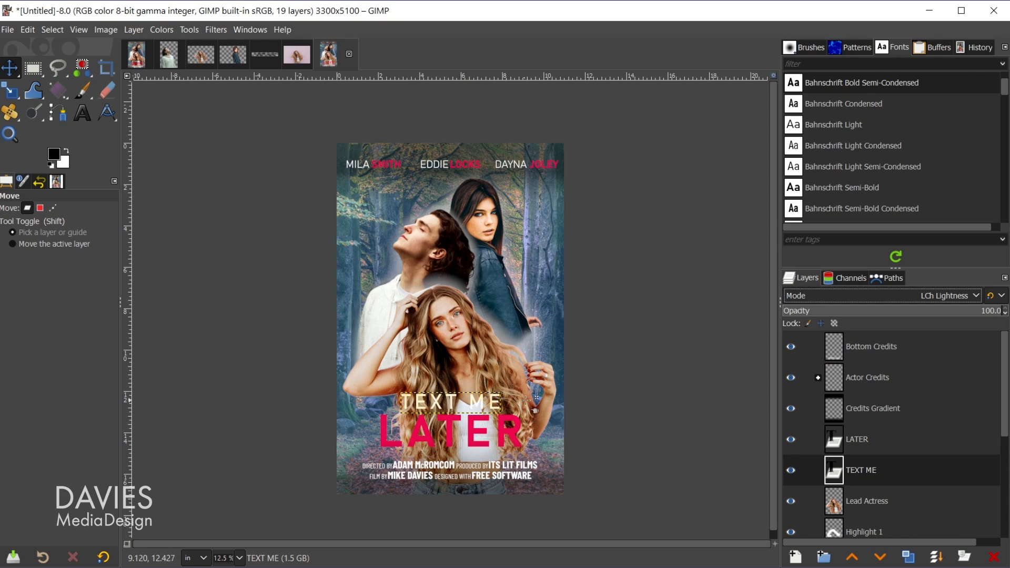
Step: Create a transparent 3300 × 5100 px layer named Black directly above the Lead Actress layer
click(837, 505)
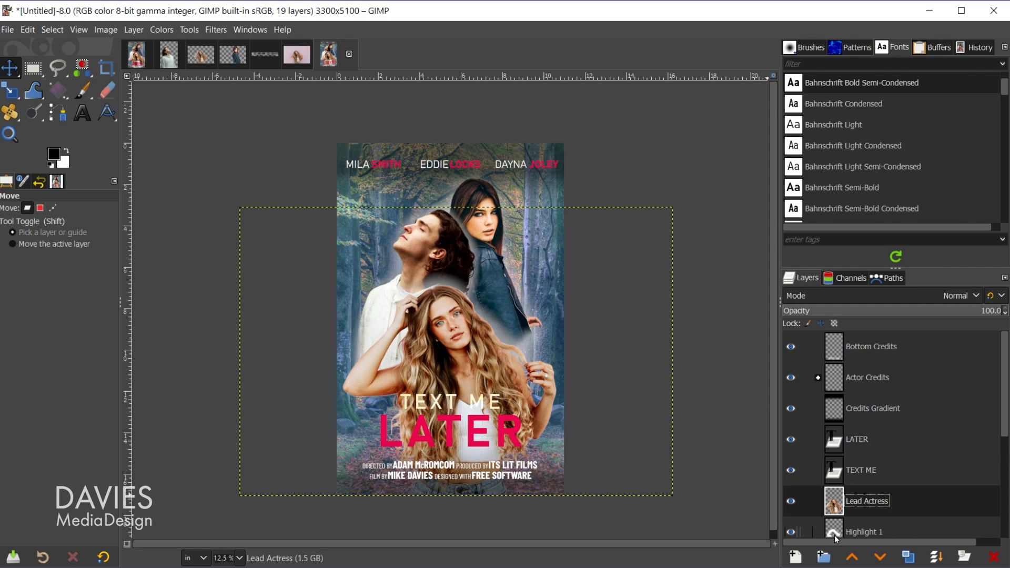
click(796, 558)
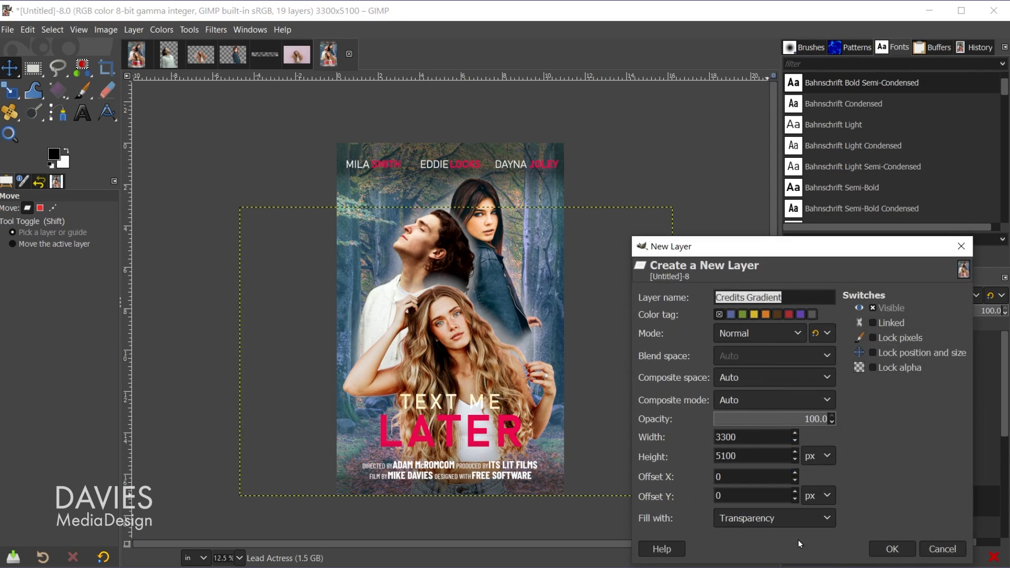
text(Black)
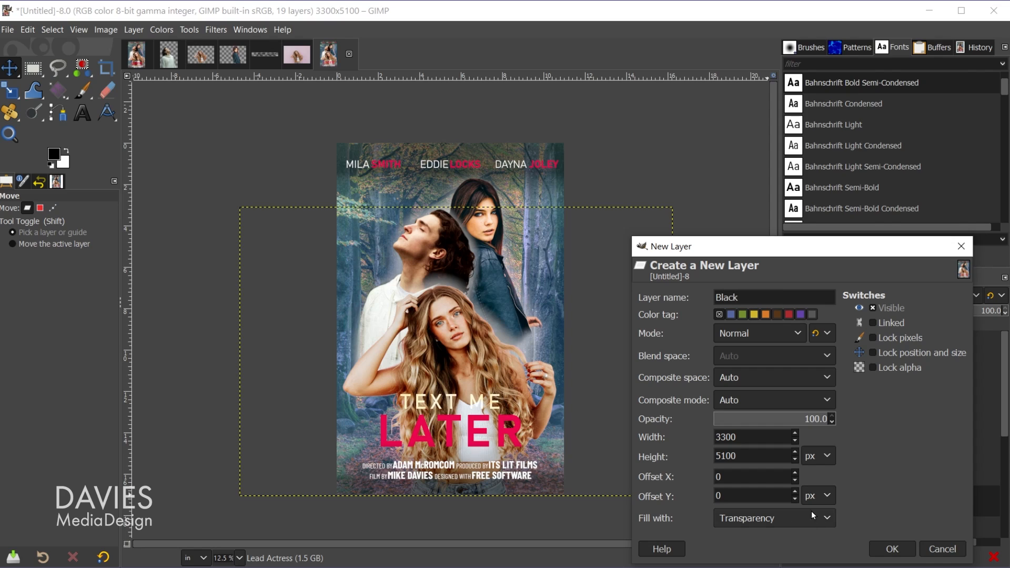
click(904, 549)
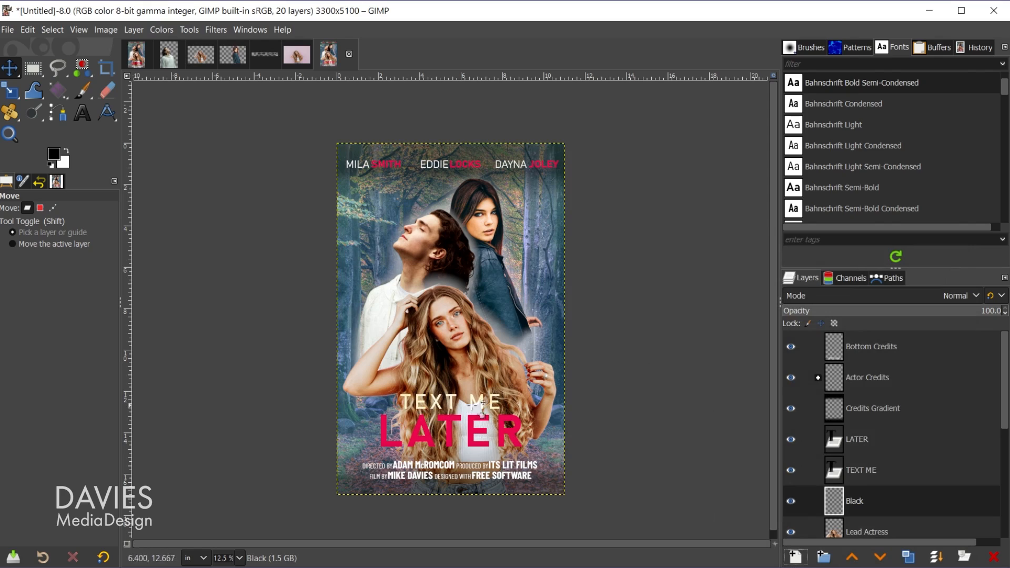
Step: Paint soft black shading behind the TEXT ME LATER title on the Black layer with a 958 px brush
click(81, 91)
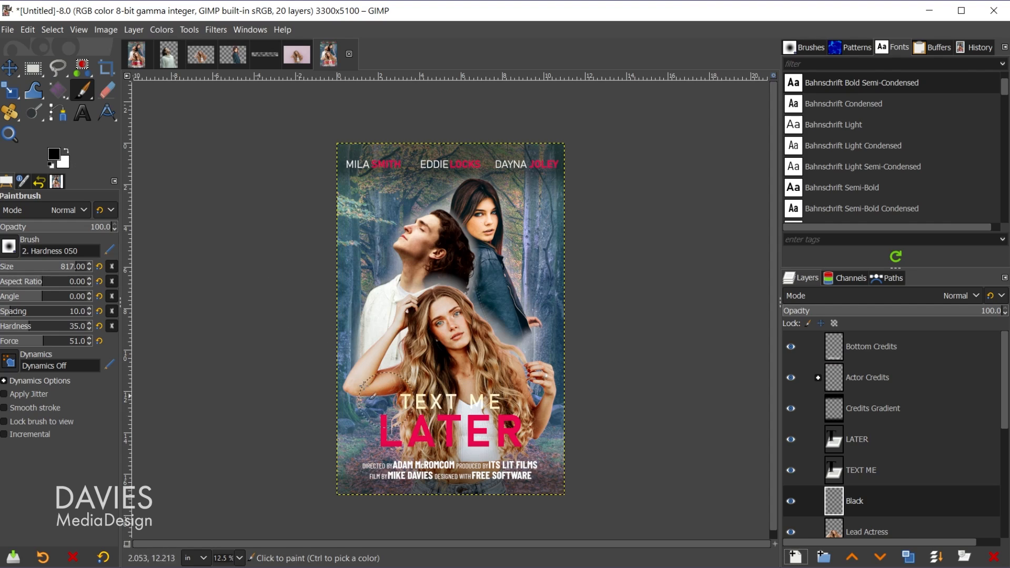
drag(73, 267, 78, 267)
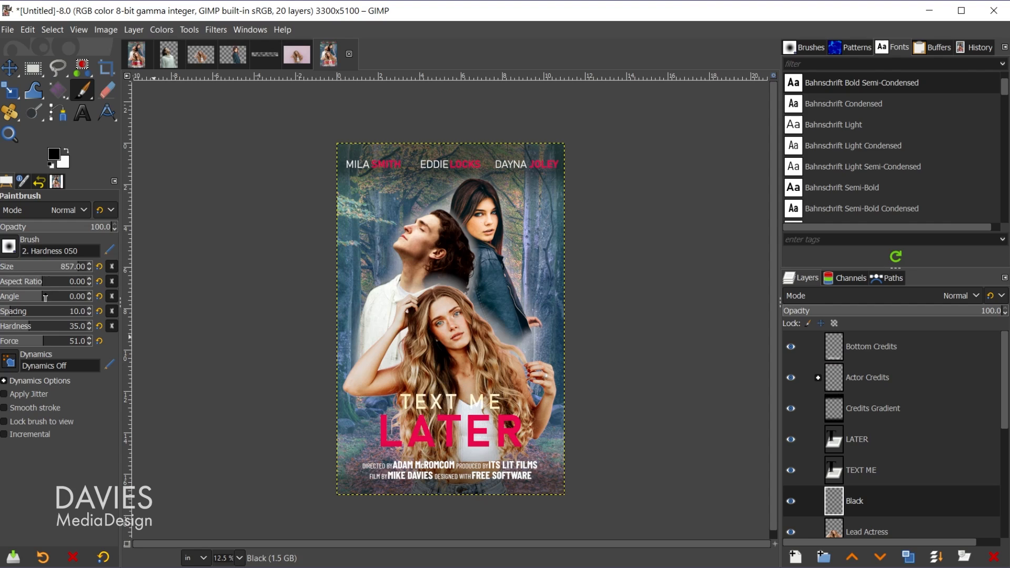
drag(69, 267, 93, 267)
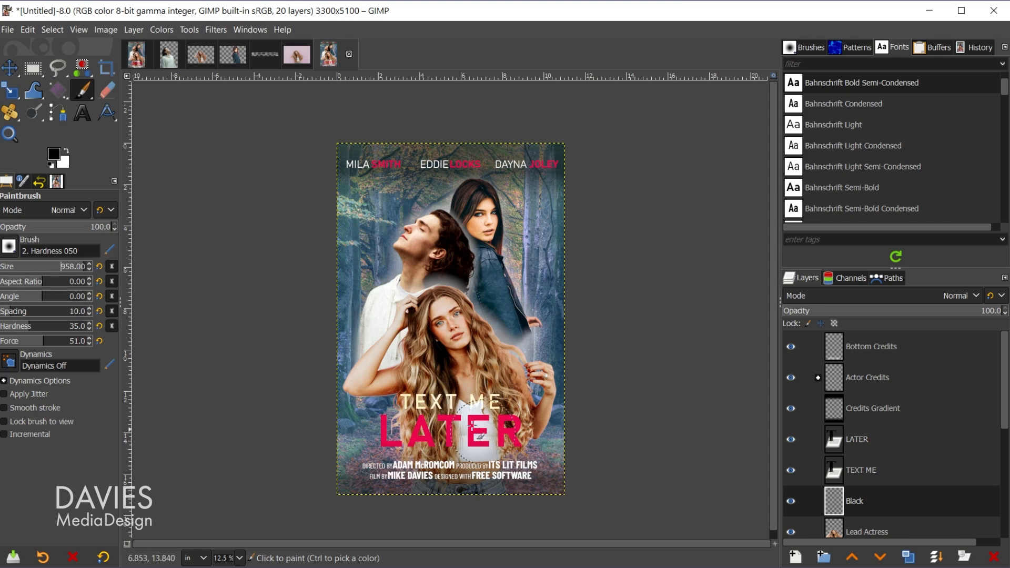
mouse_move(465, 426)
mouse_down()
mouse_move(392, 435)
mouse_move(392, 421)
mouse_move(420, 396)
mouse_move(484, 408)
mouse_move(475, 436)
mouse_move(513, 427)
mouse_move(504, 437)
mouse_move(400, 437)
mouse_move(415, 407)
mouse_up()
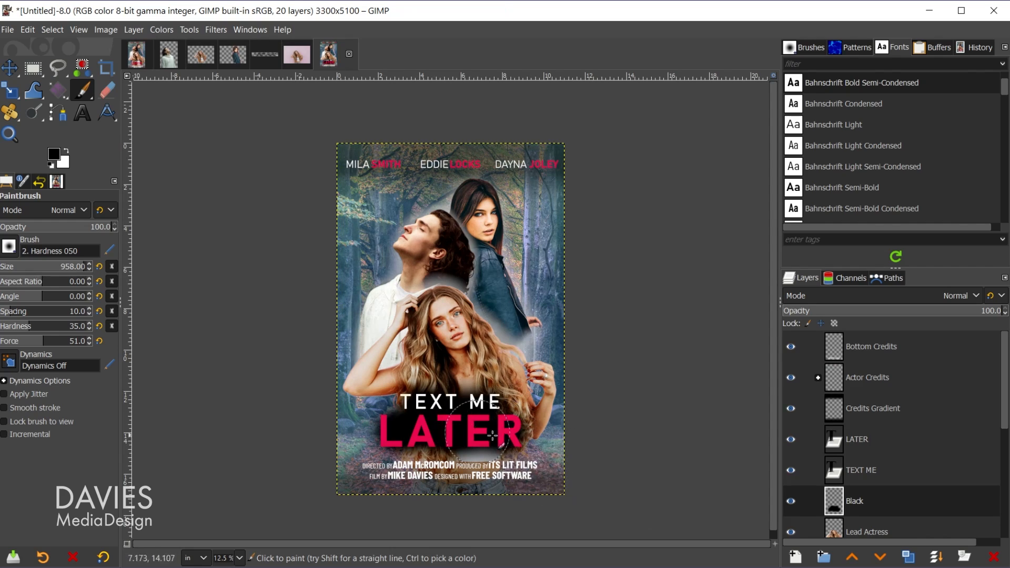
Step: Set the Black layer's blend mode to Overlay
click(941, 296)
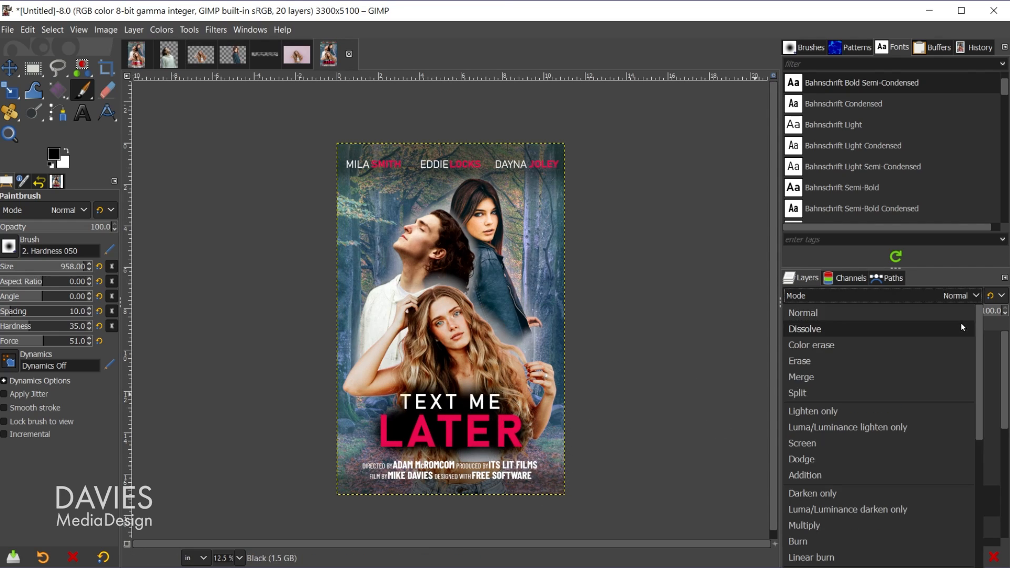
mouse_move(978, 333)
mouse_down()
mouse_move(984, 445)
mouse_move(990, 437)
mouse_up()
scroll(950, 438, down, 2)
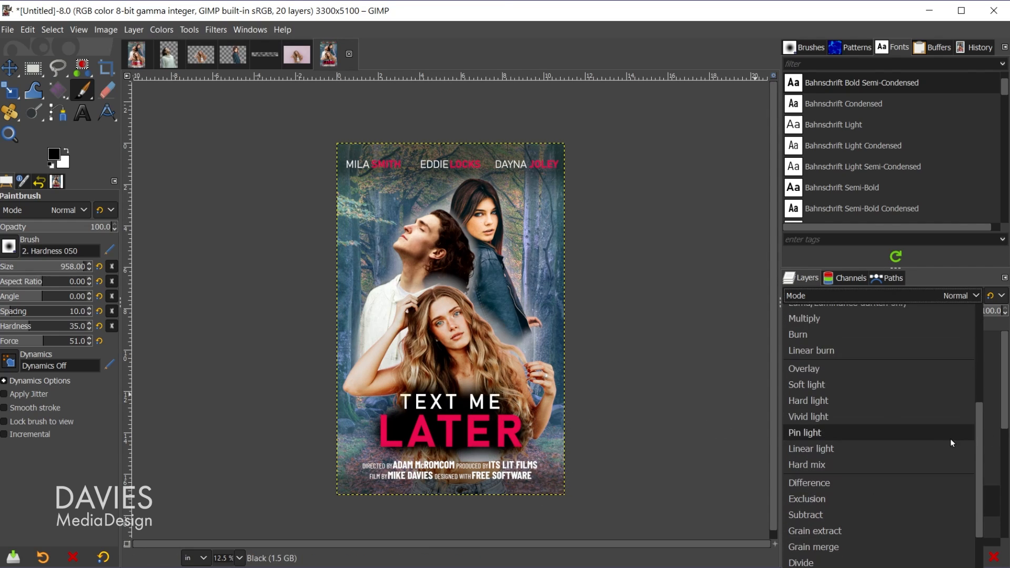
click(846, 370)
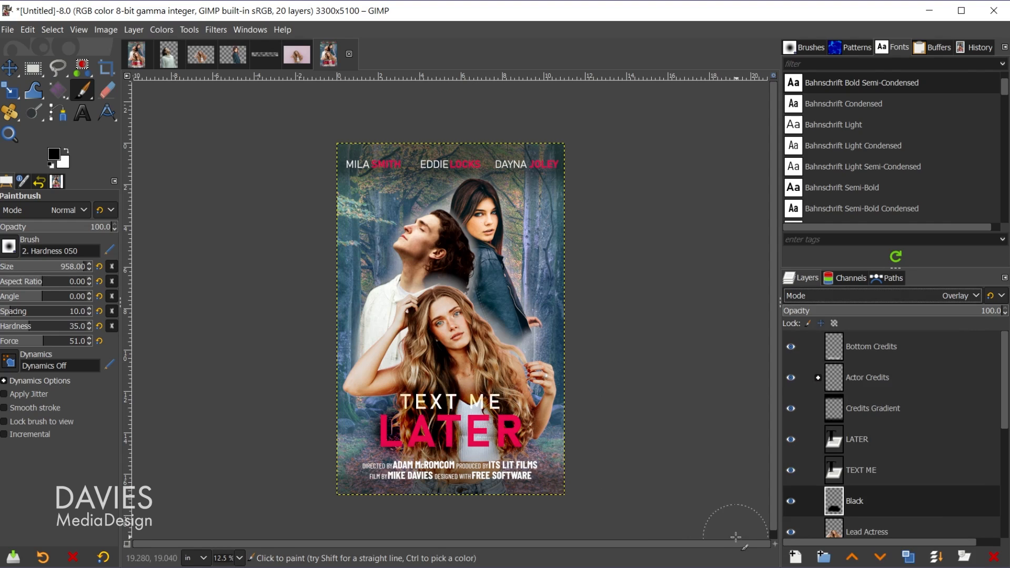
Step: Erase the outer parts of the black shading on both sides of the title with a 958 px soft eraser
click(106, 90)
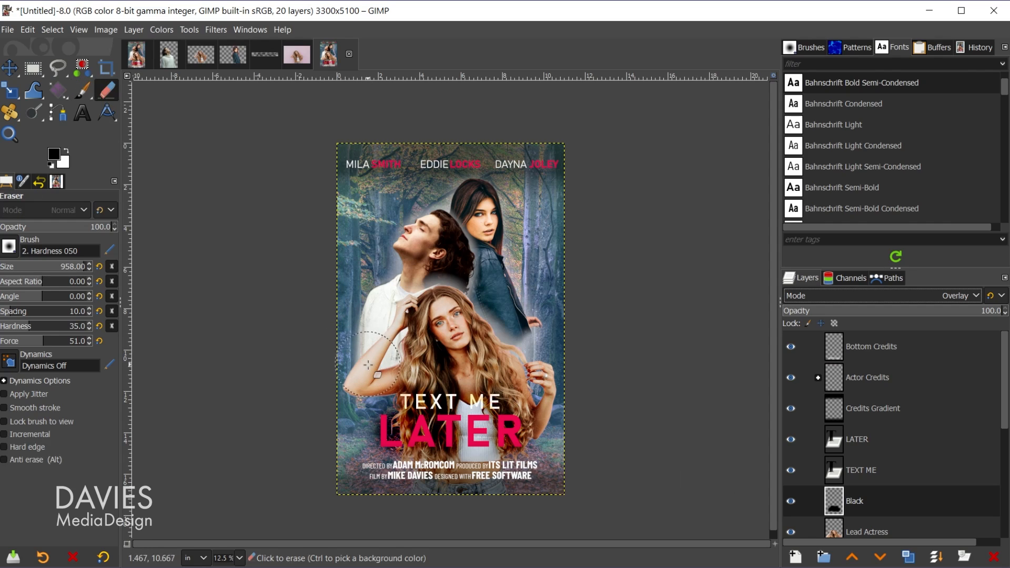
mouse_move(377, 393)
mouse_down()
mouse_move(355, 413)
mouse_move(360, 447)
mouse_move(371, 415)
mouse_up()
mouse_move(522, 434)
mouse_down()
mouse_move(557, 422)
mouse_move(552, 436)
mouse_move(539, 387)
mouse_move(553, 431)
mouse_up()
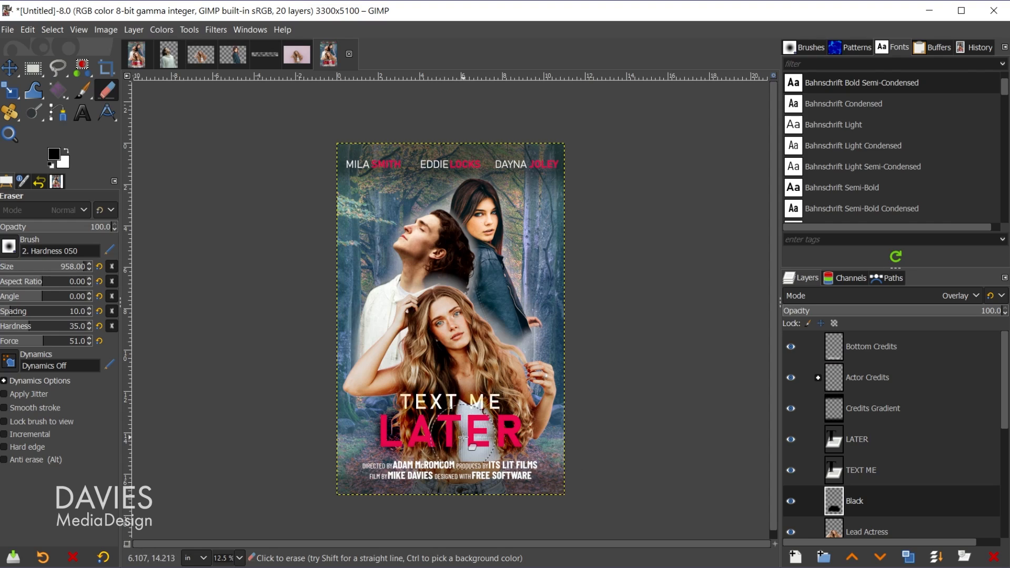
Step: Duplicate the LATER text layer and begin a Drop Shadow on the copy with white (ffffff) as the shadow colour
click(838, 441)
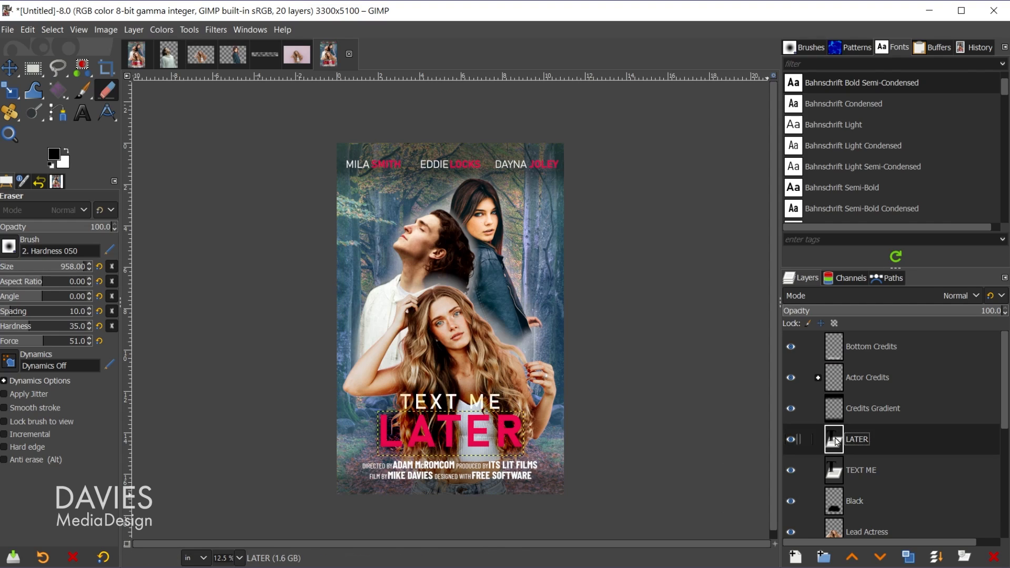
click(908, 557)
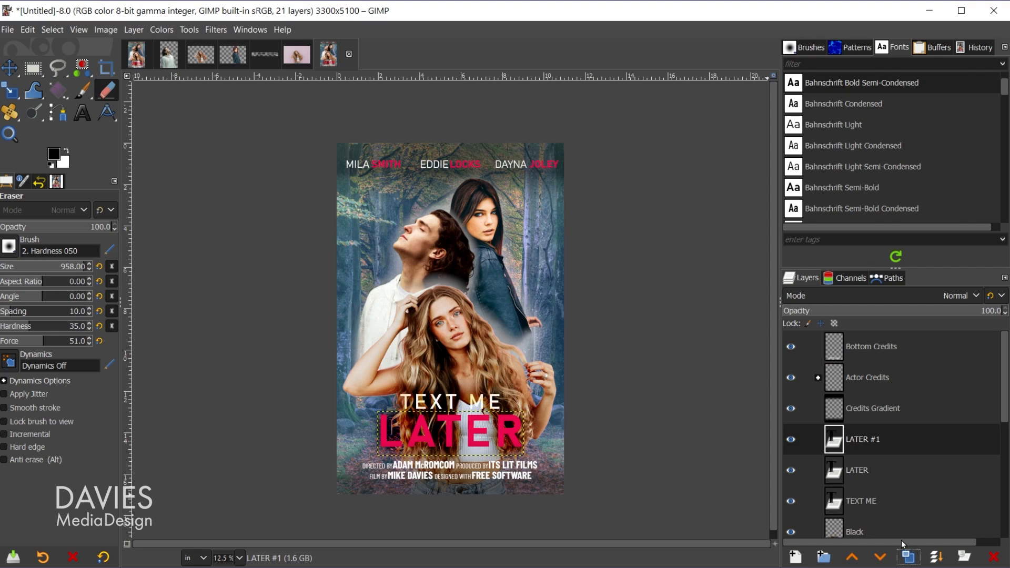
click(216, 30)
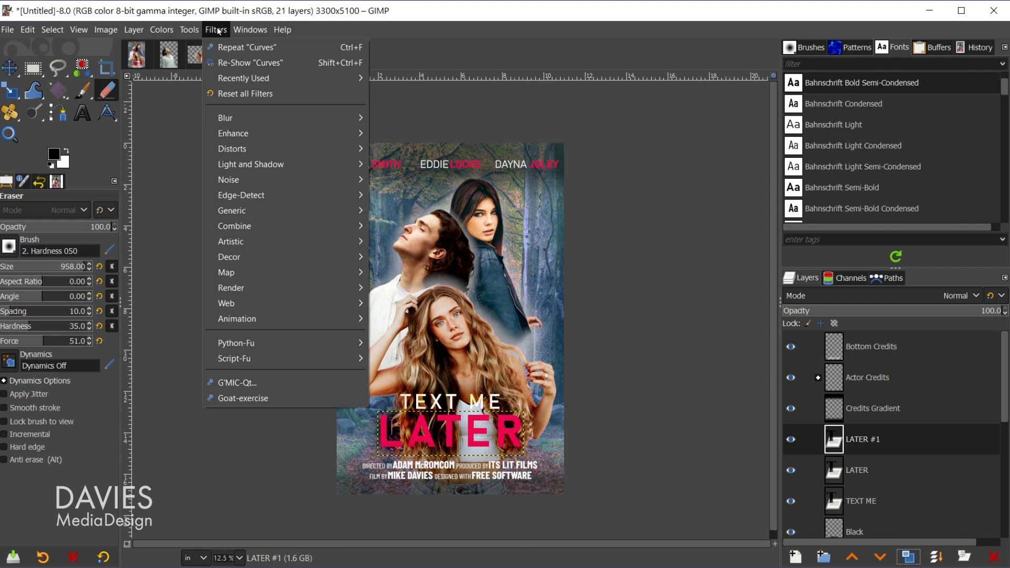
mouse_move(285, 163)
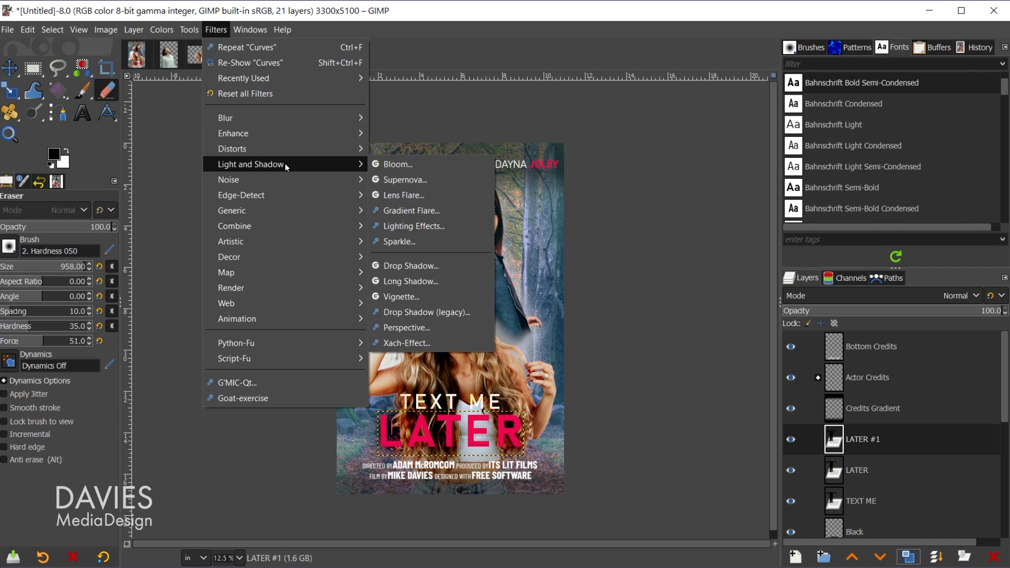
click(432, 268)
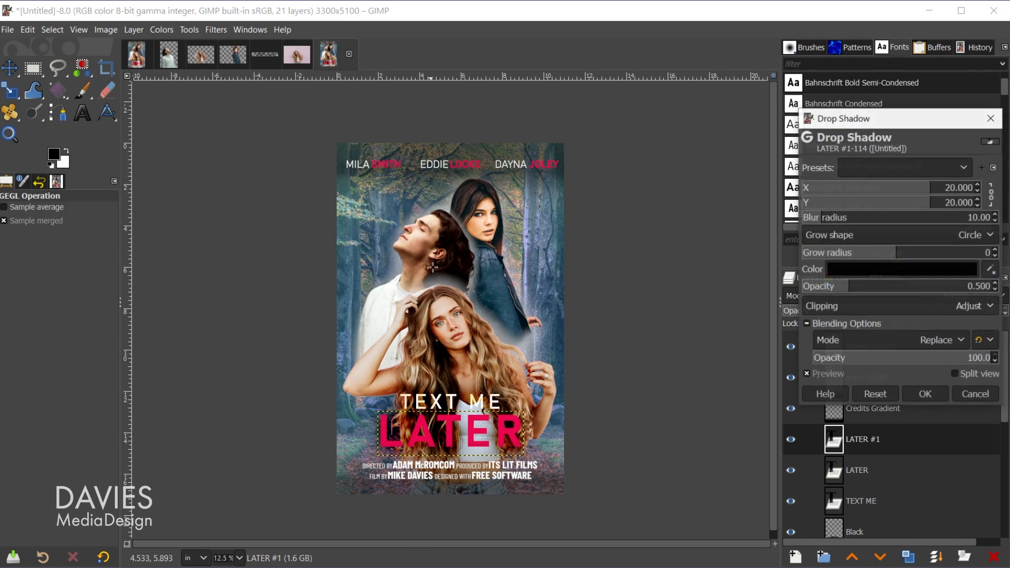
click(881, 268)
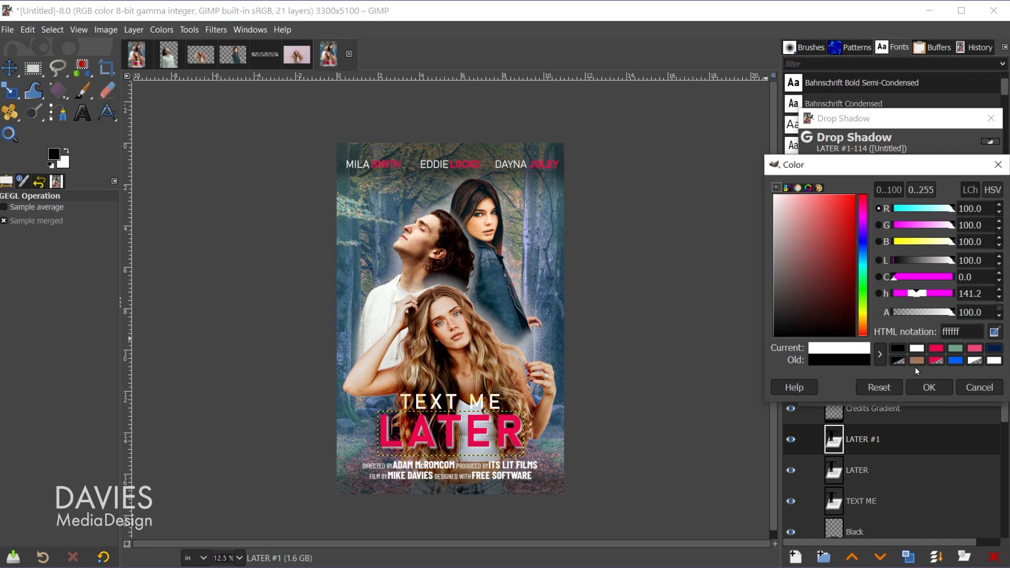
click(932, 390)
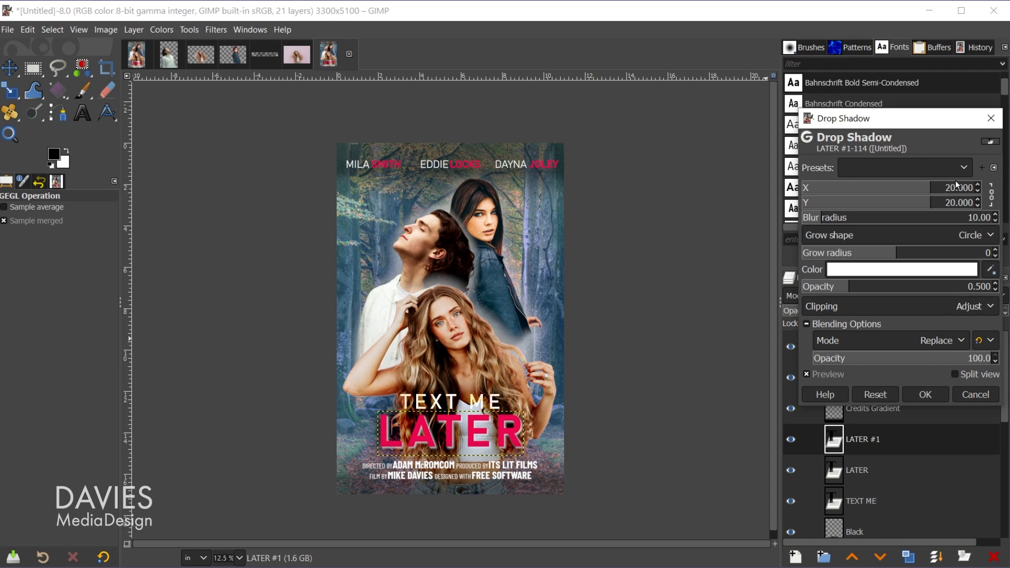
Step: Set the shadow's X and Y offsets to 0, blur radius to 19.18 and opacity to 0.826, and apply it
key(BackSpace)
click(970, 203)
key(BackSpace)
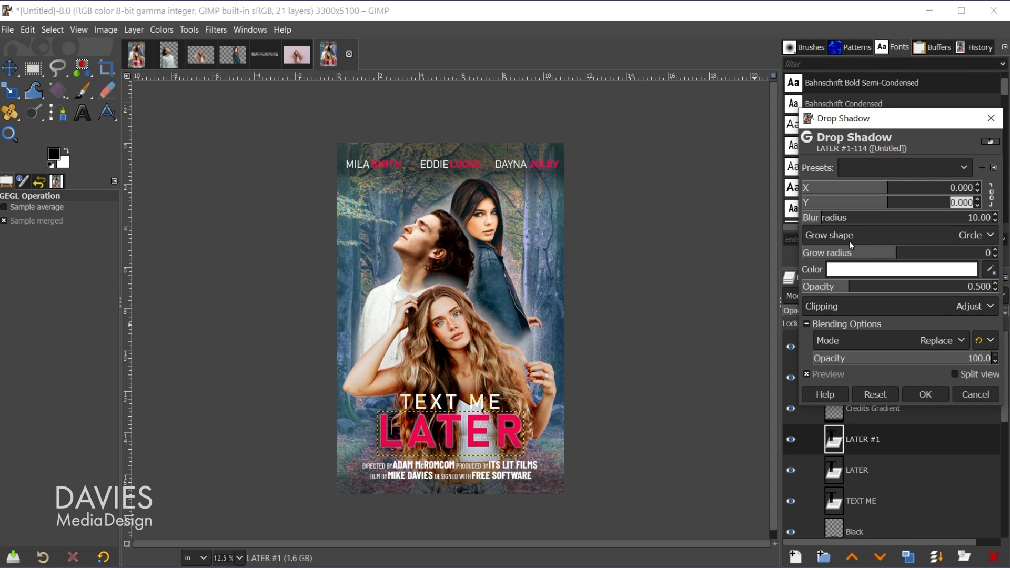
mouse_move(820, 218)
mouse_down()
mouse_move(842, 218)
mouse_move(833, 218)
mouse_up()
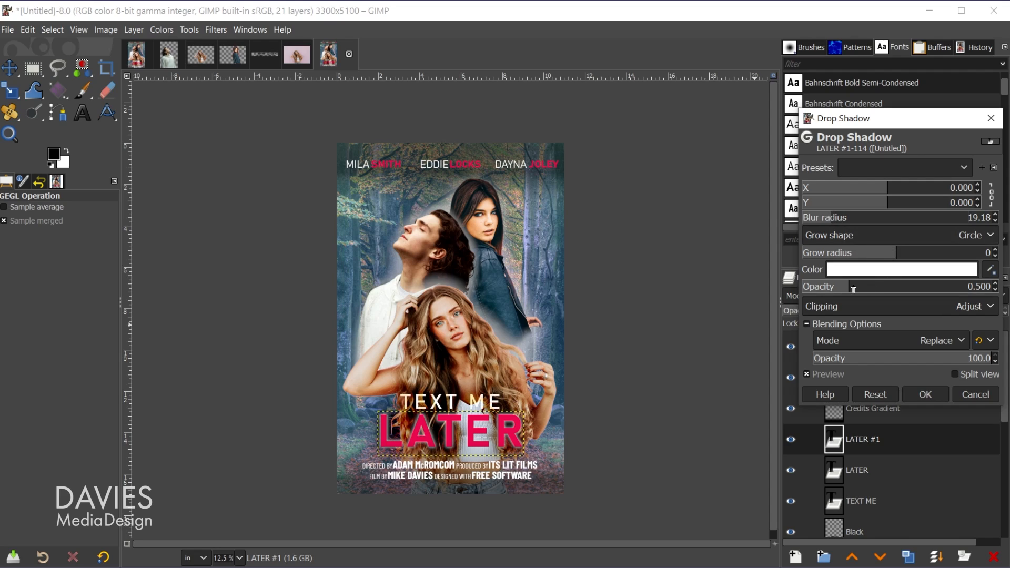
drag(852, 289, 874, 288)
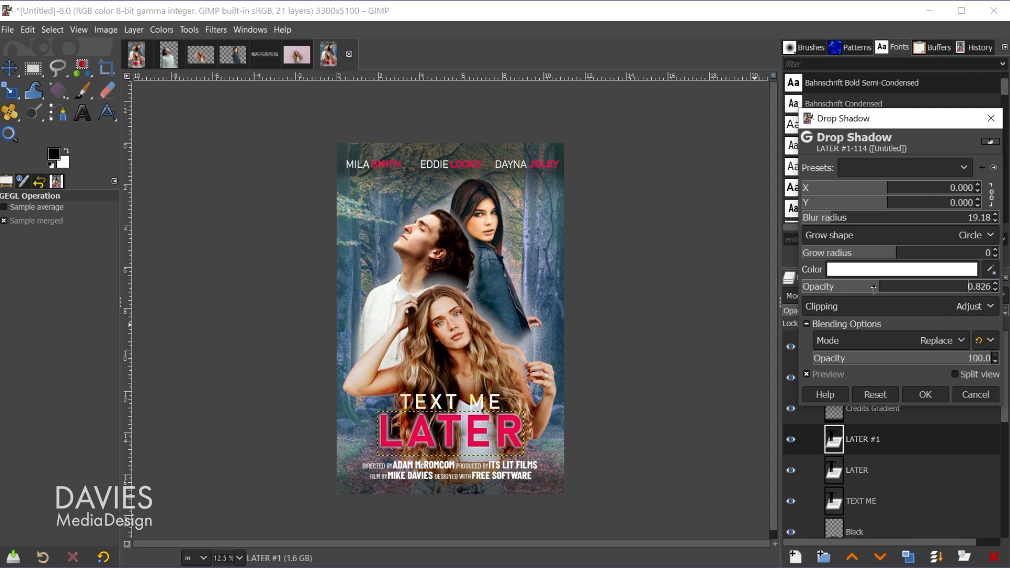
click(932, 390)
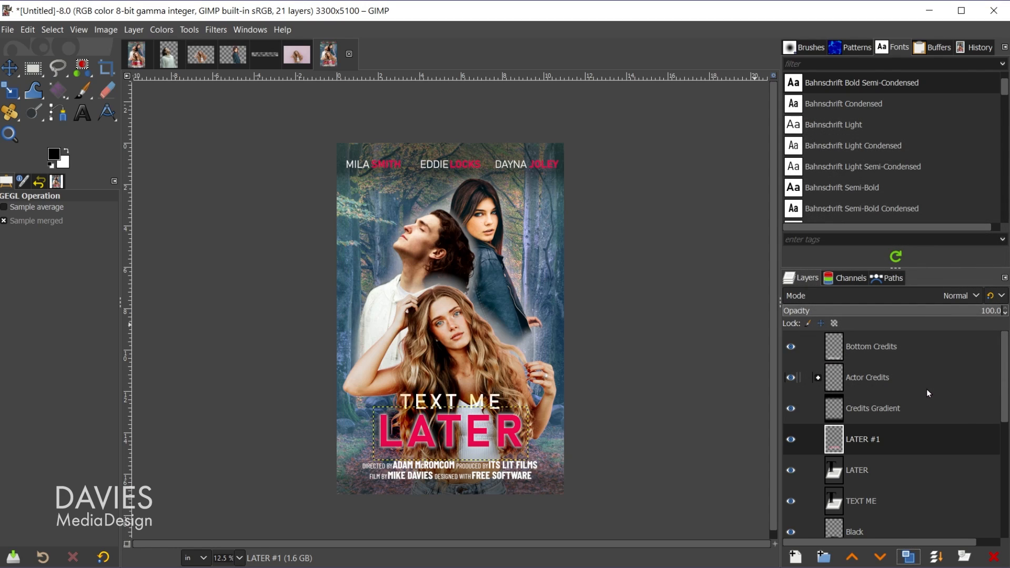
Step: Move the shadowed LATER copy directly beneath the original LATER text layer
drag(846, 447, 843, 480)
scroll(876, 451, down, 5)
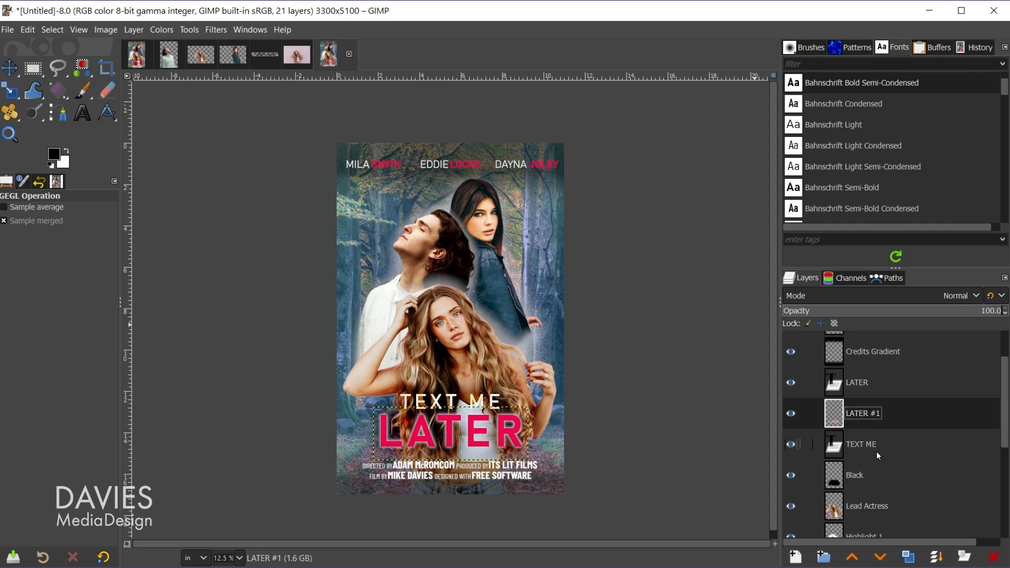
scroll(840, 373, up, 1)
Step: Try the shadowed LATER copy directly beneath the Black layer and return it to its place under the LATER layer
drag(840, 373, 847, 426)
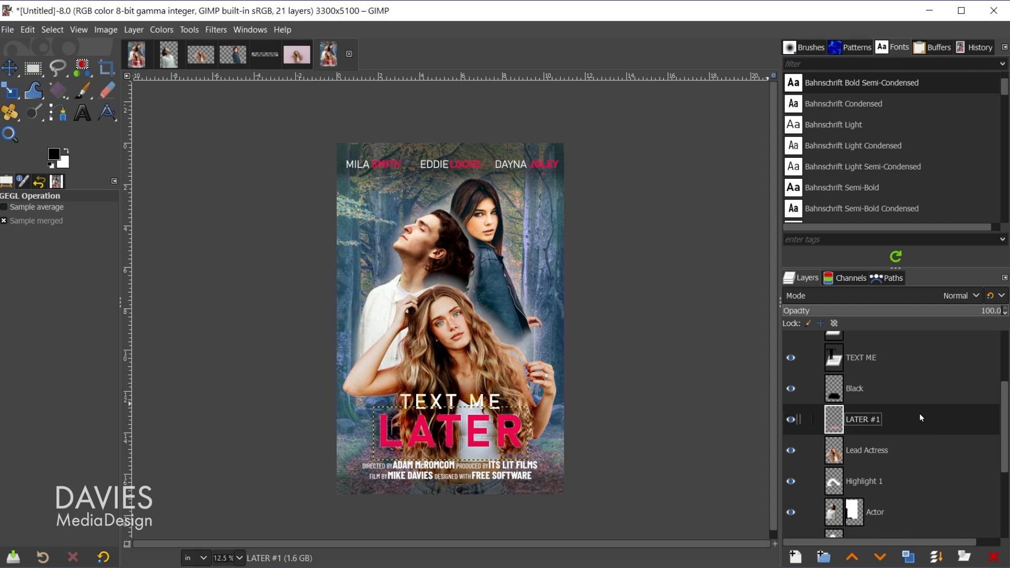
scroll(858, 469, up, 2)
drag(842, 476, 844, 406)
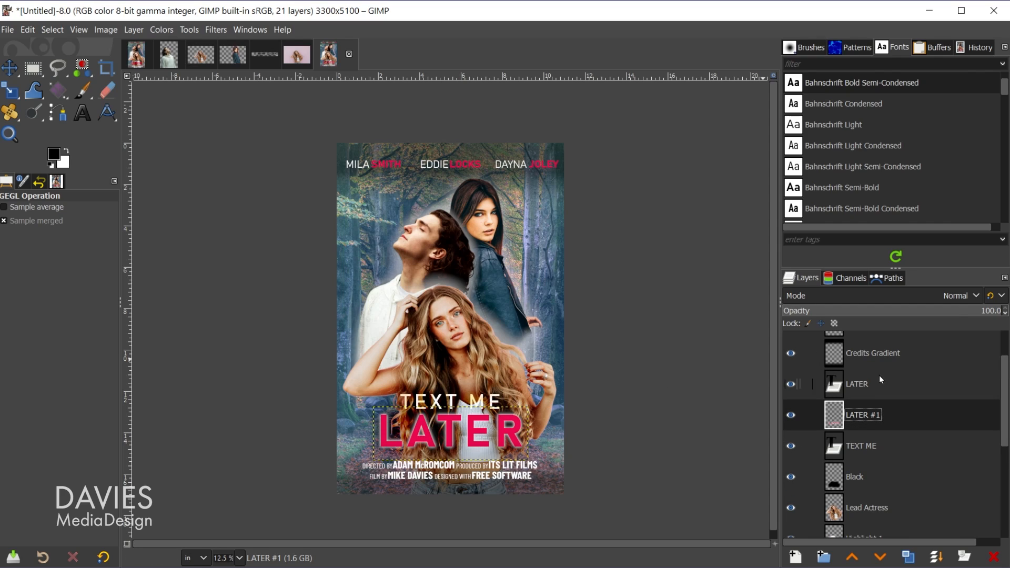
Step: Lower the shadowed LATER copy's layer opacity to 84.7 and make the Background layer active
mouse_move(961, 314)
mouse_down()
mouse_move(891, 314)
mouse_move(967, 314)
mouse_up()
scroll(936, 482, down, 5)
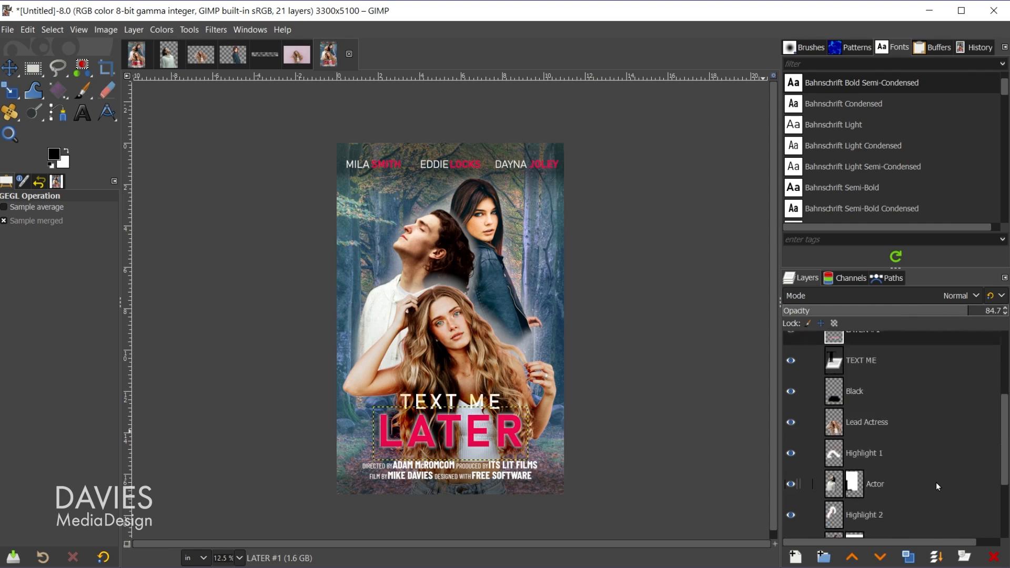
click(830, 498)
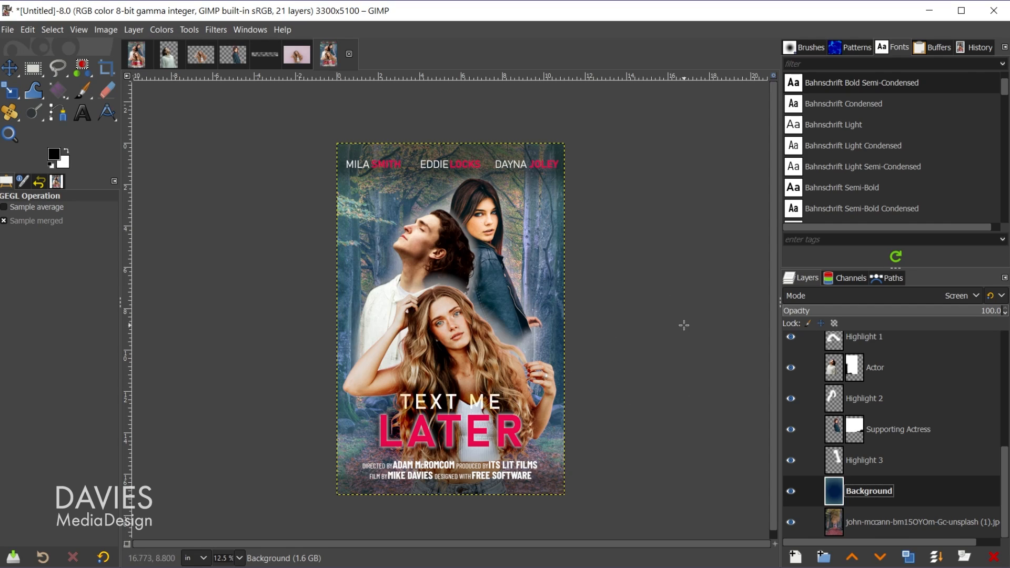
Step: Start exporting the poster to the Photos folder on DATA (D:), entering a file name that begins with "Movie Po"
click(9, 31)
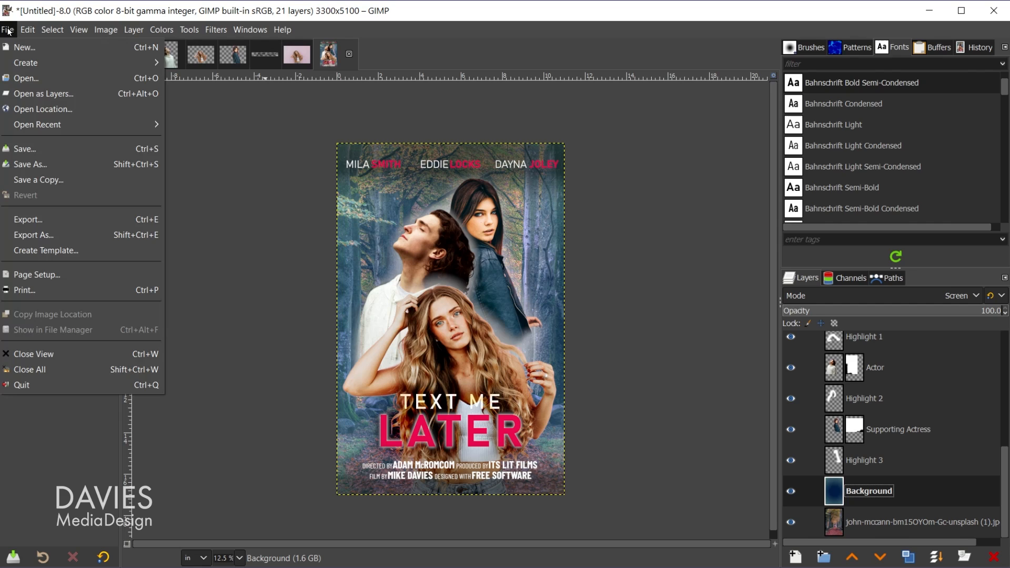
click(50, 235)
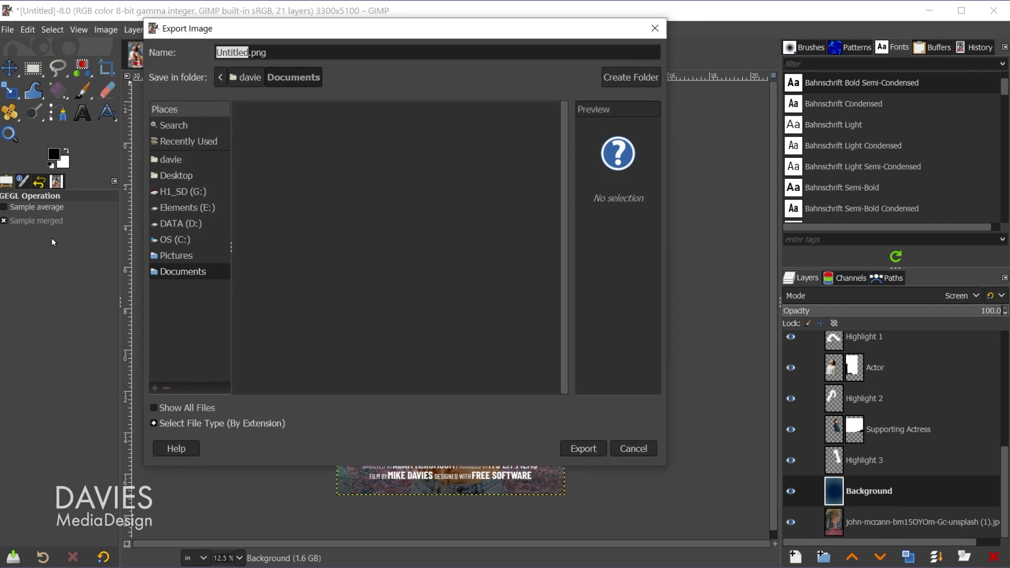
click(185, 225)
double_click(259, 142)
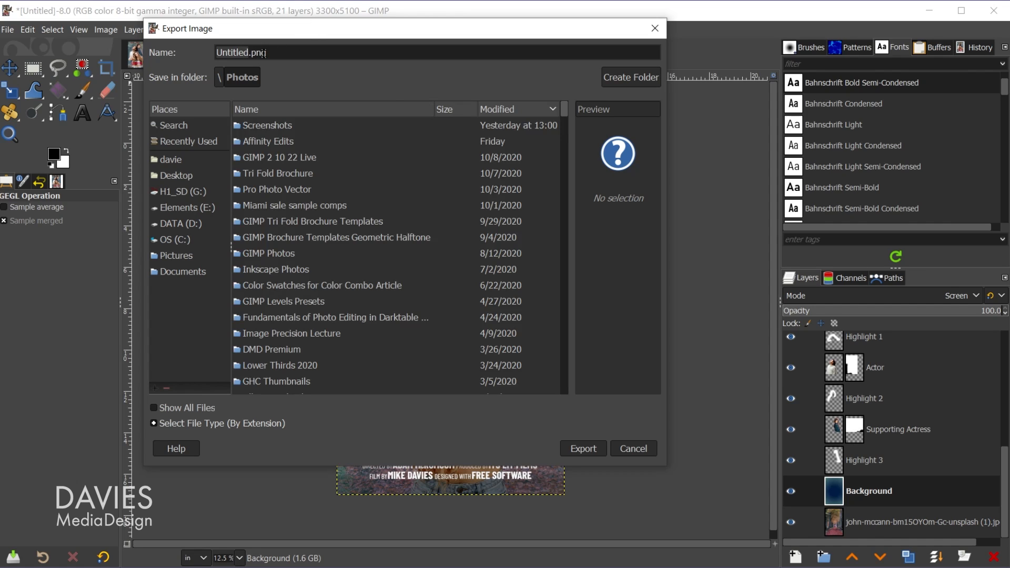
drag(272, 53, 184, 56)
text(Movie Po)
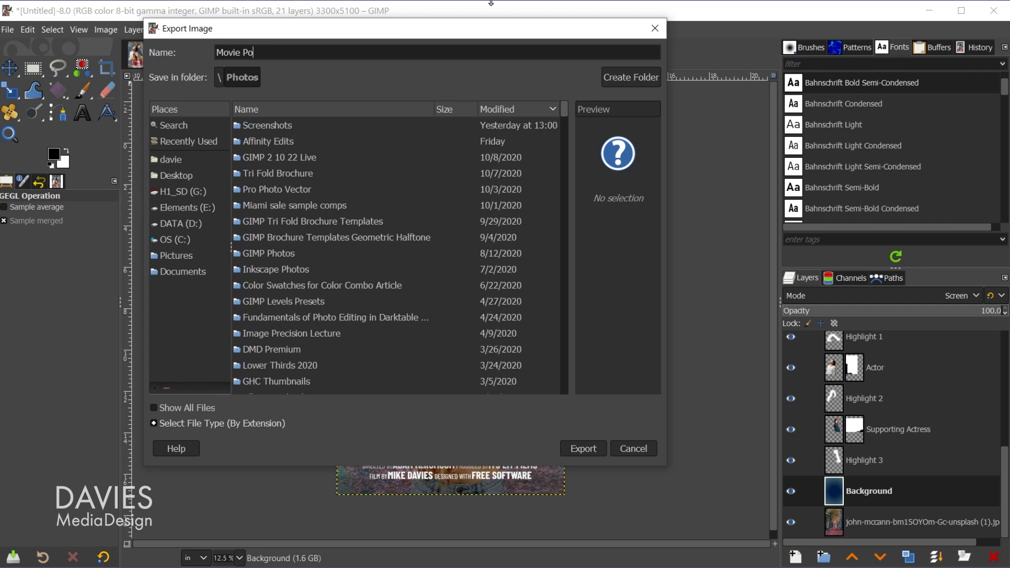